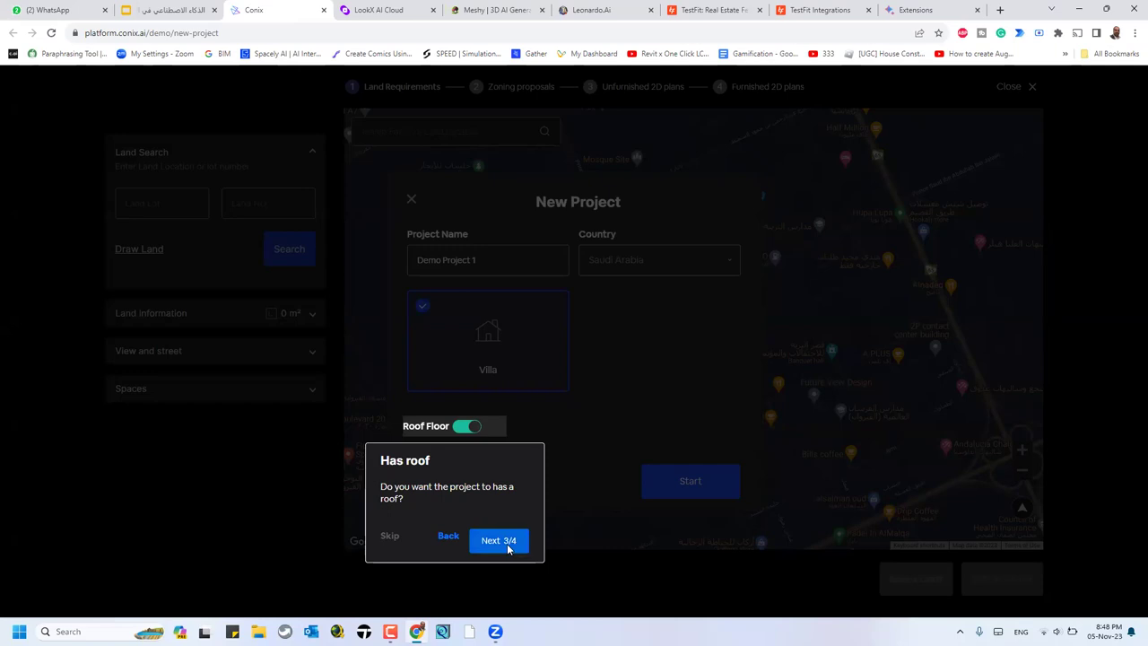
# Step: Try to start the demo villa project as Demo Project 1 and turn off its roof floor
pyautogui.click(755, 439)
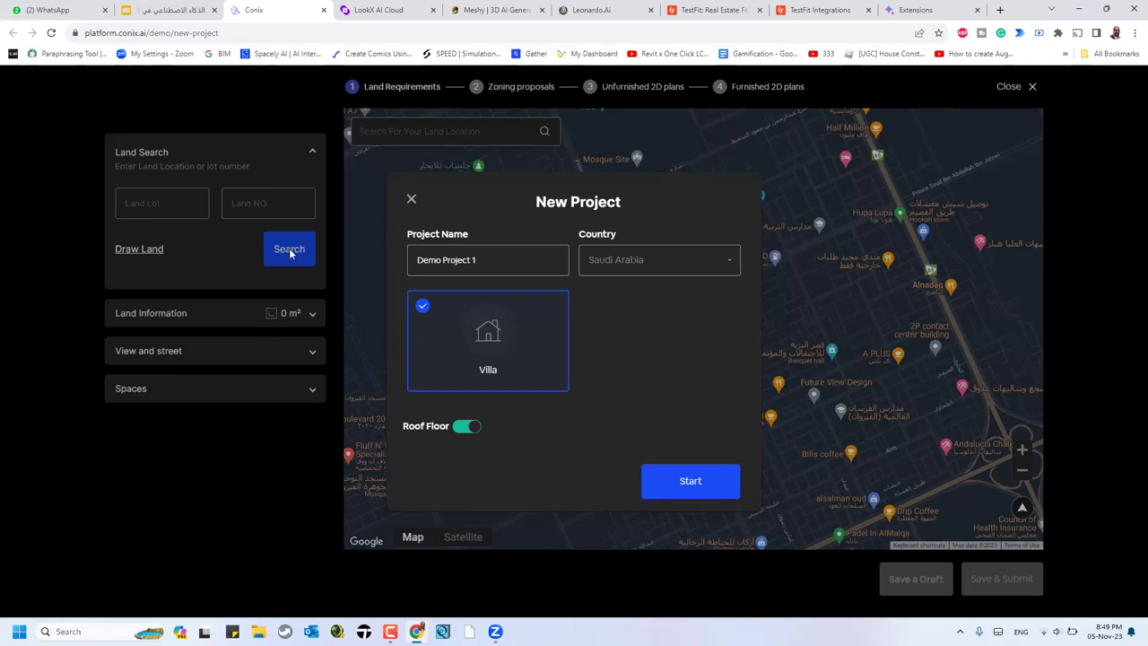
pyautogui.click(515, 257)
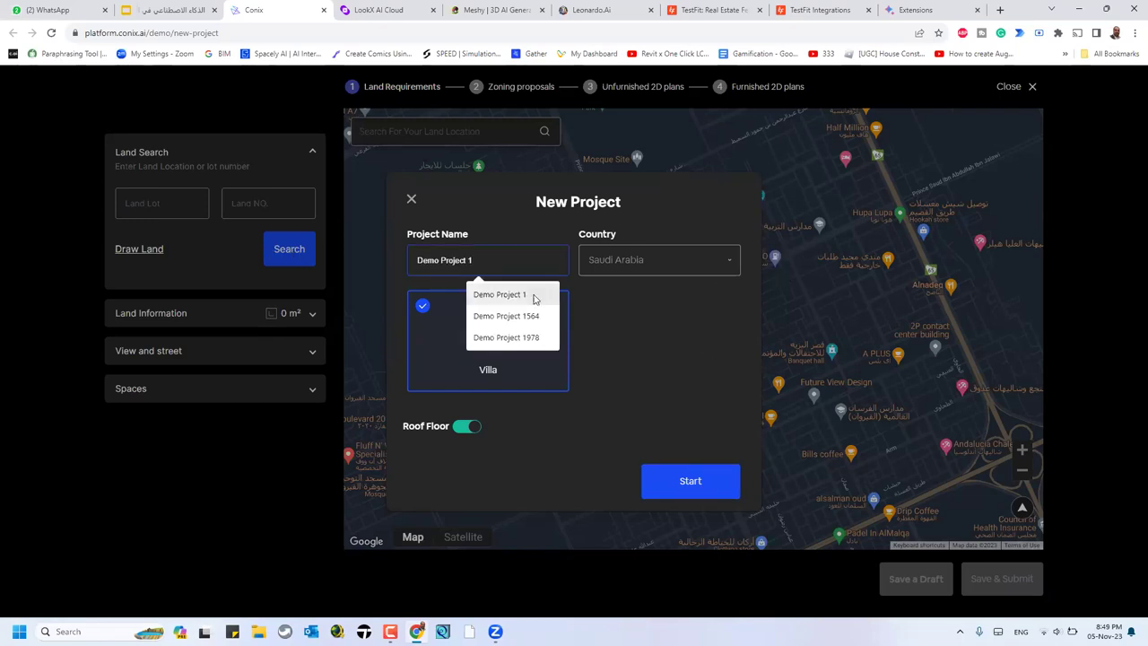
pyautogui.click(532, 295)
pyautogui.click(708, 488)
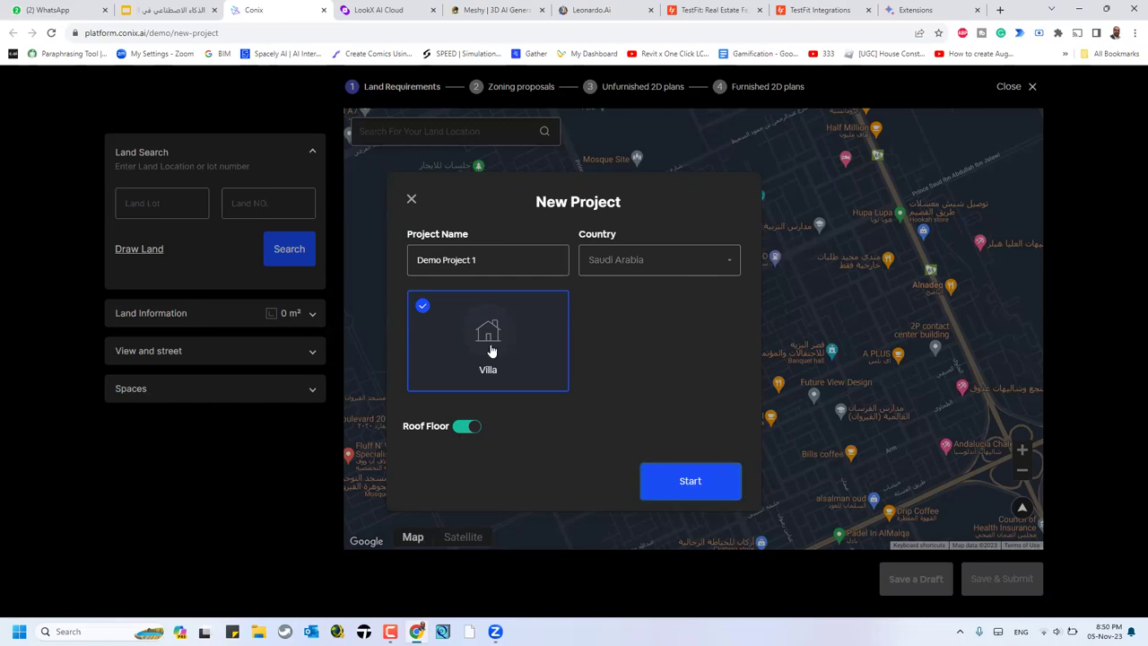
pyautogui.click(471, 427)
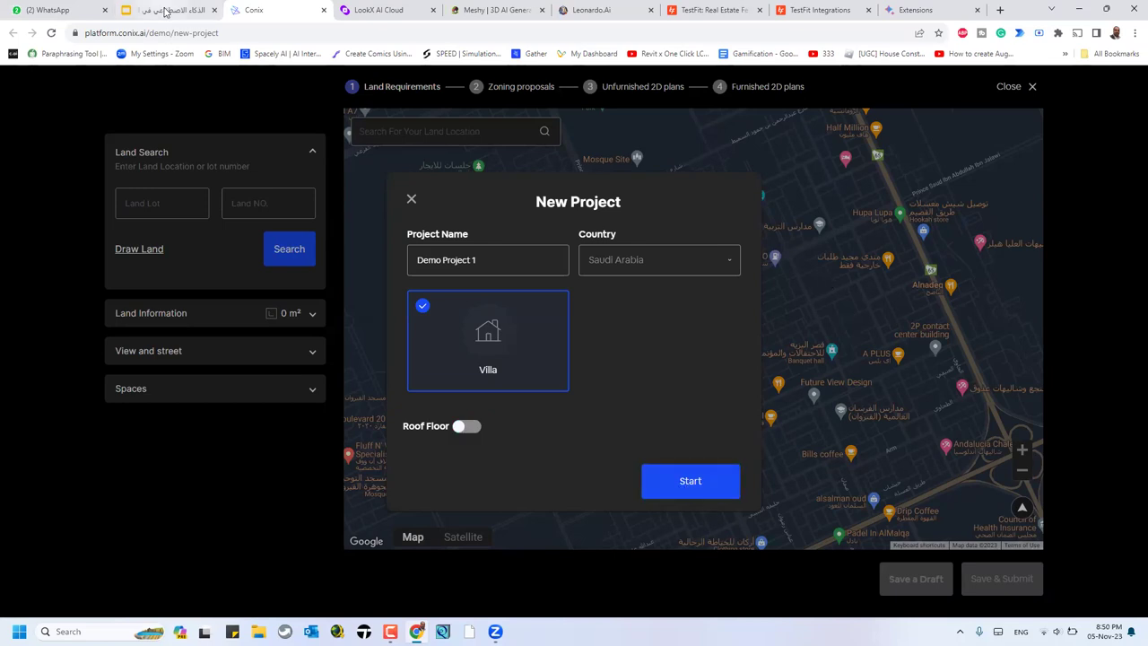
# Step: Switch to the Google Slides presentation, let the unresponsive page recover, and view slides 62 and 63 on Conix.ai and Plannerly
pyautogui.hotkey('ctrl', 'shift', 'Tab')
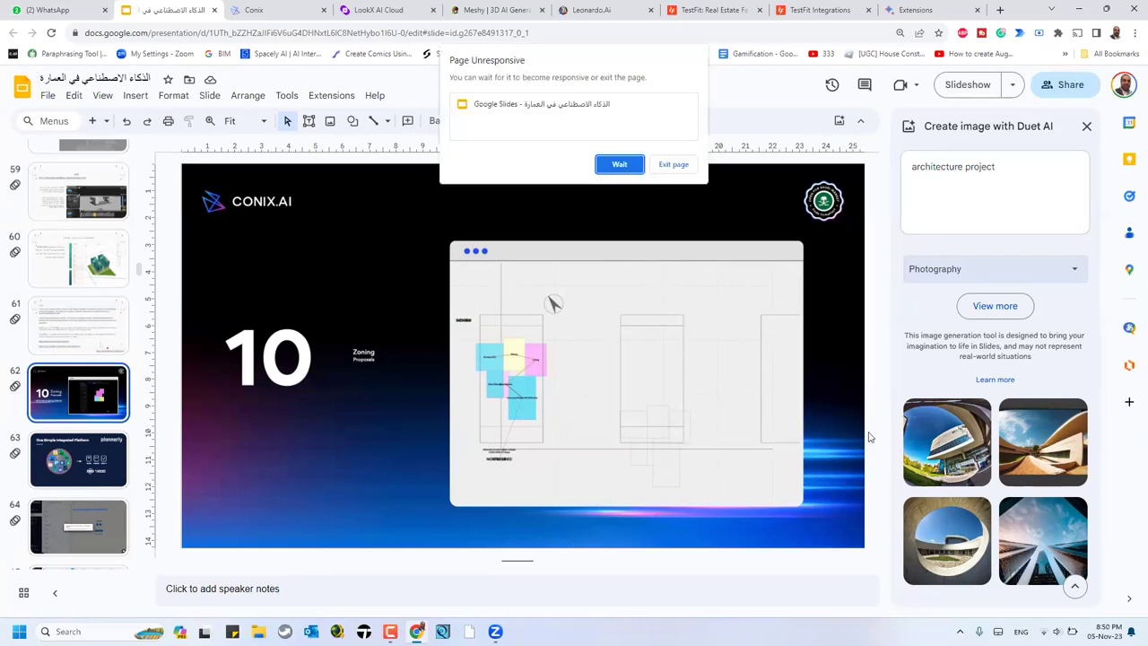
pyautogui.click(633, 168)
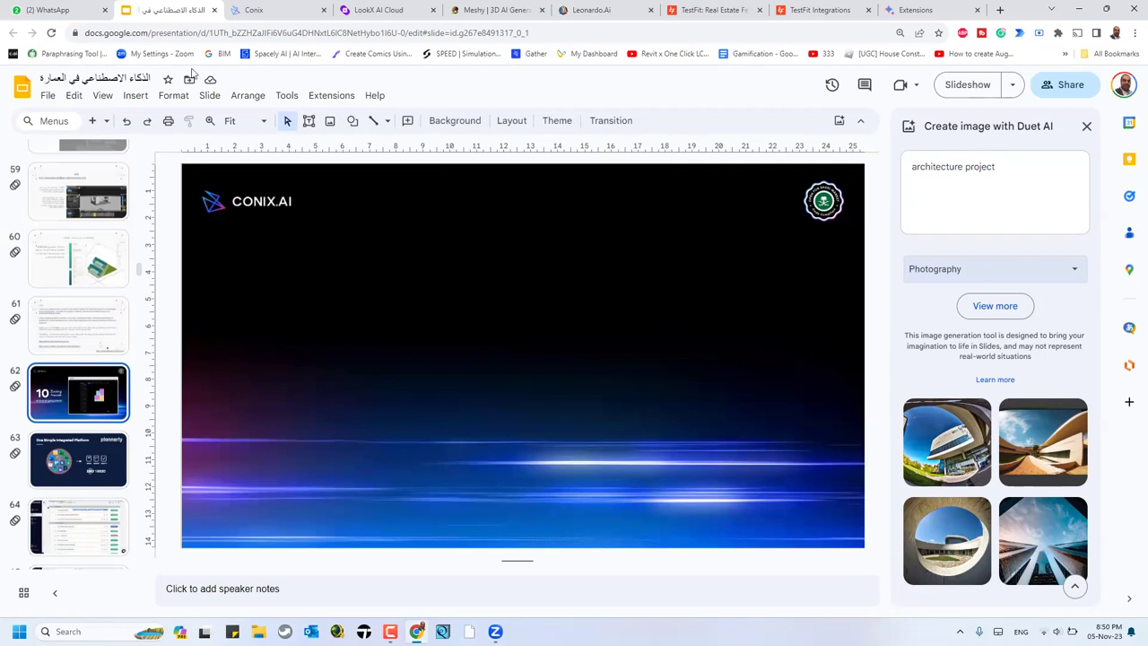
pyautogui.press('Down')
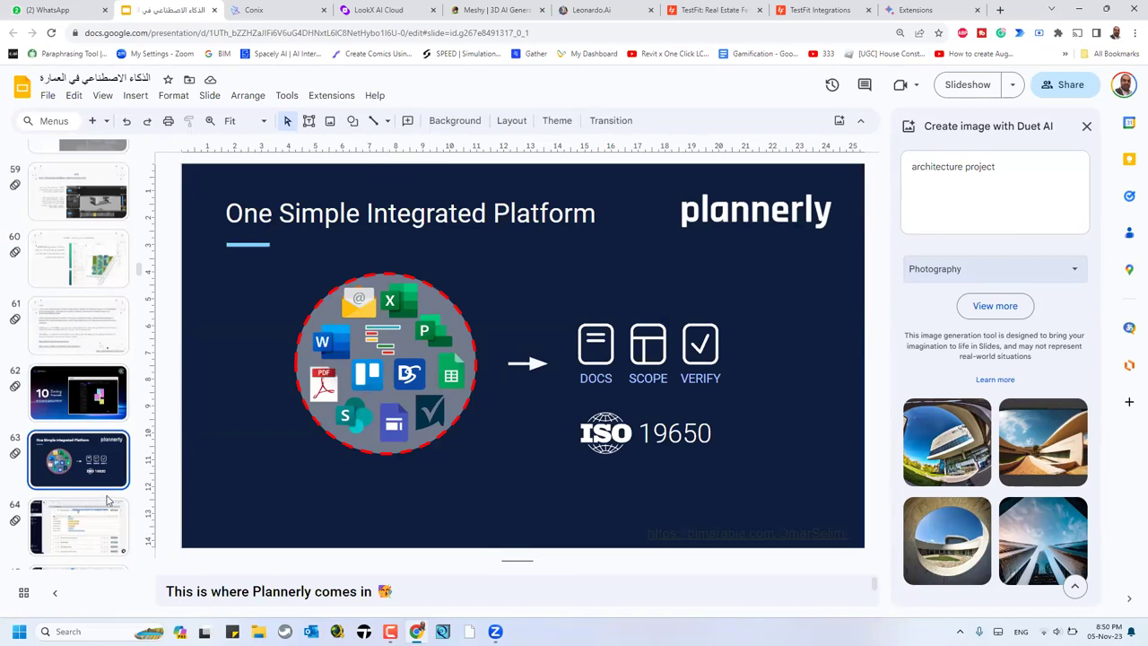
pyautogui.press('Up')
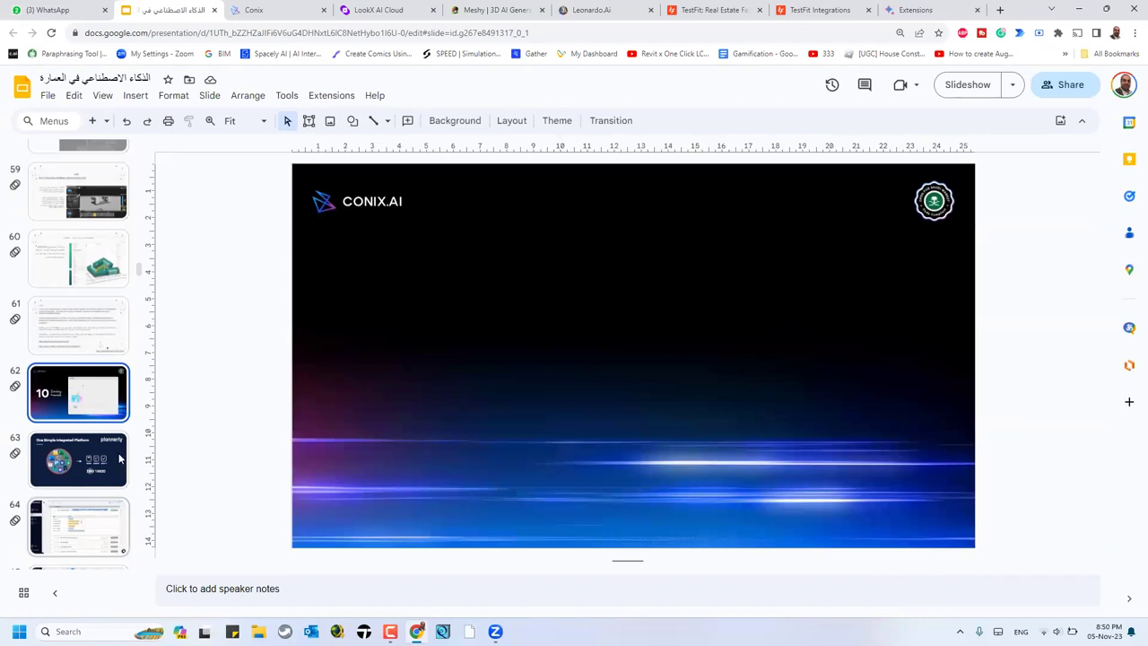
pyautogui.hotkey('ctrl', 'z')
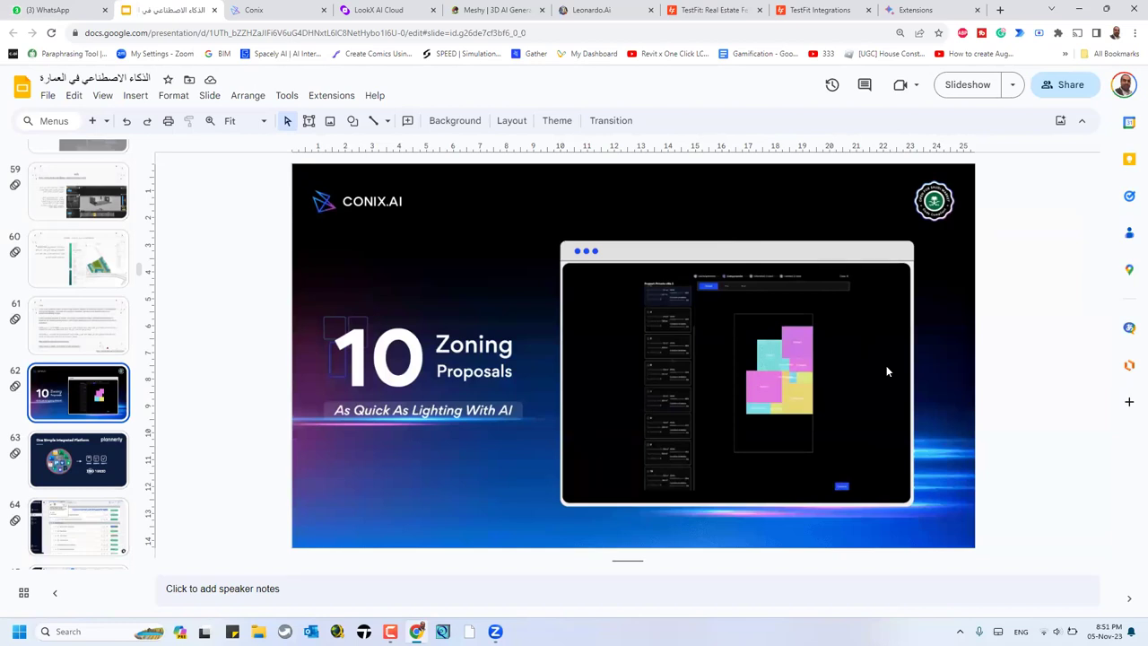
# Step: Return to Conix, try again to start the demo villa project, and close the demo
pyautogui.click(265, 13)
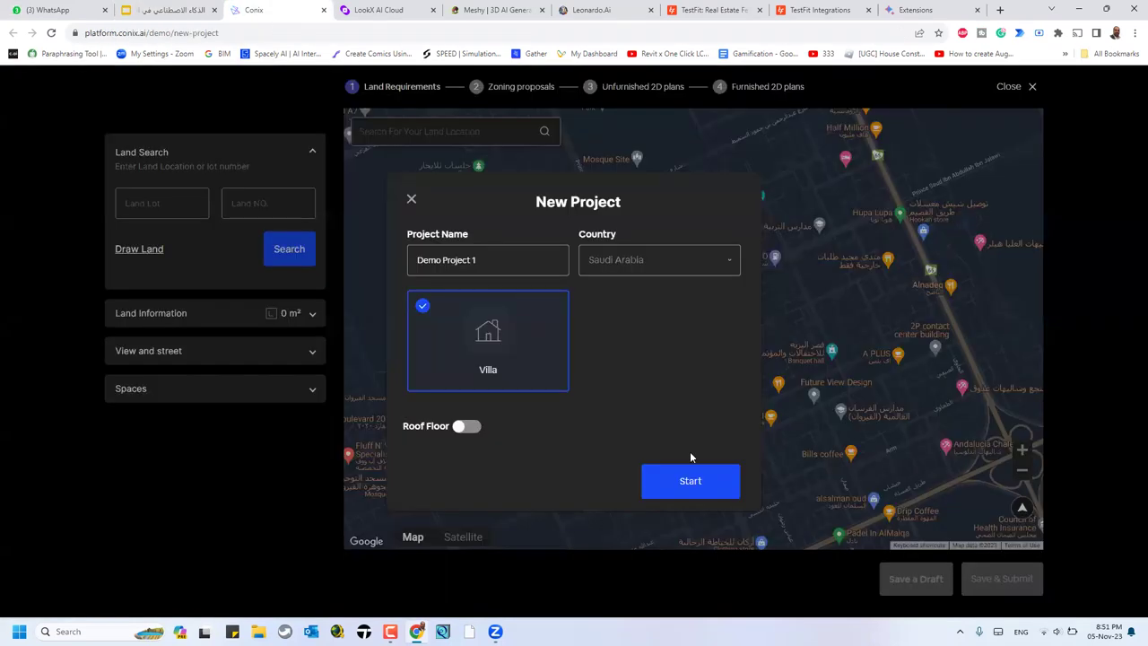
pyautogui.click(703, 260)
pyautogui.click(481, 366)
pyautogui.click(666, 487)
pyautogui.click(1011, 86)
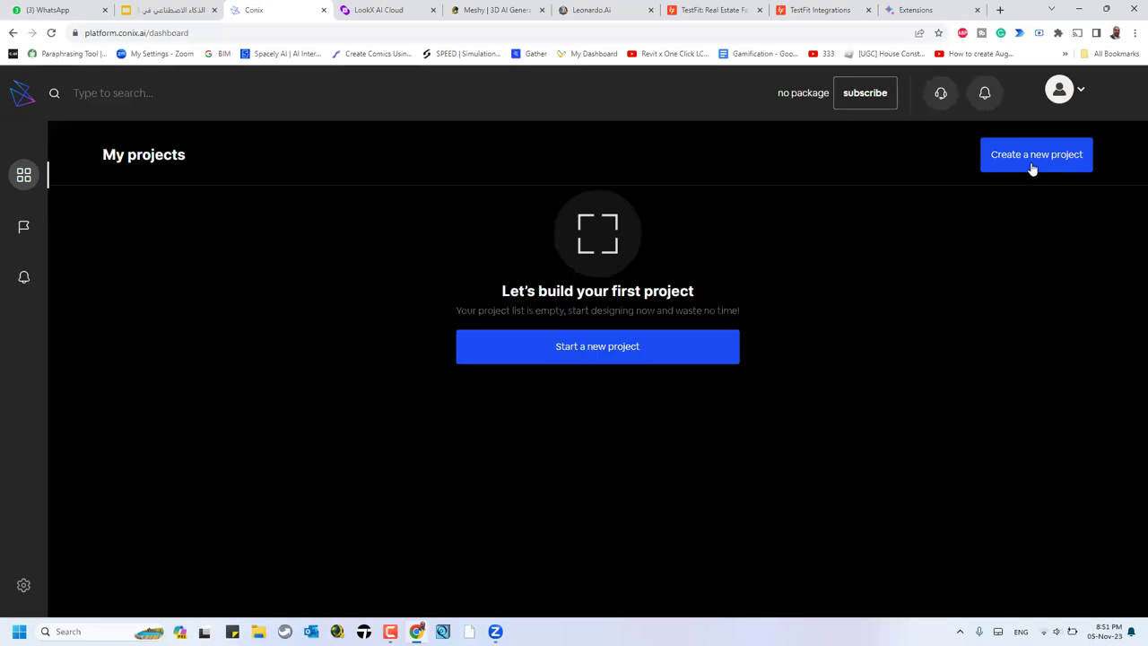
# Step: Create a new project from the dashboard and try to start it under the name Demo Project 1
pyautogui.click(632, 356)
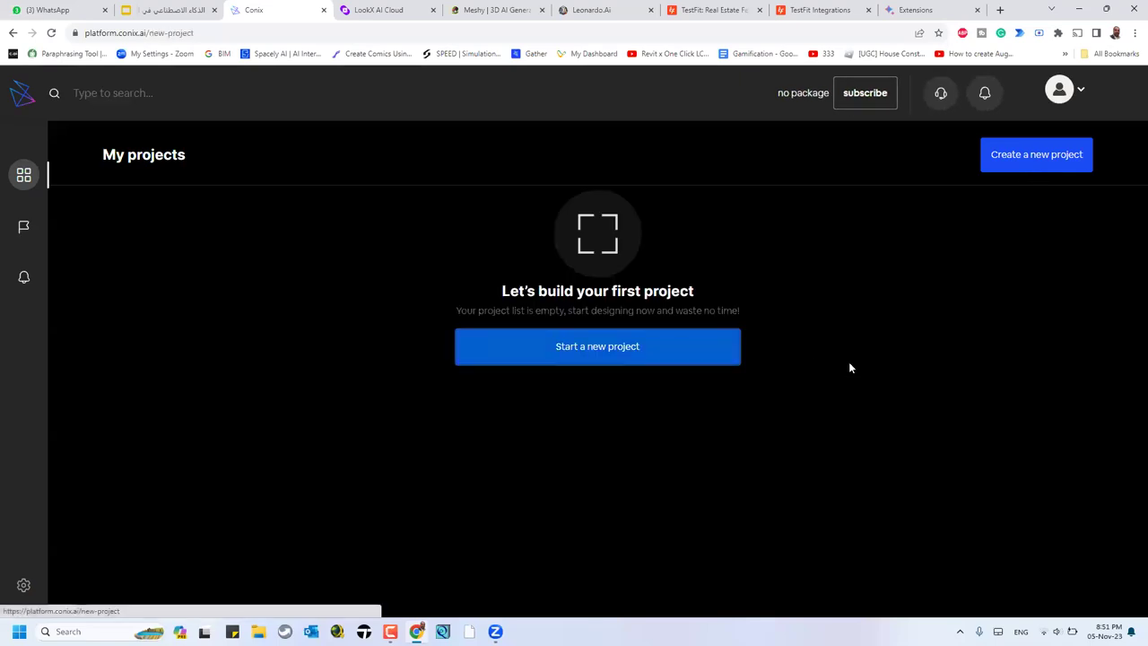
pyautogui.click(495, 297)
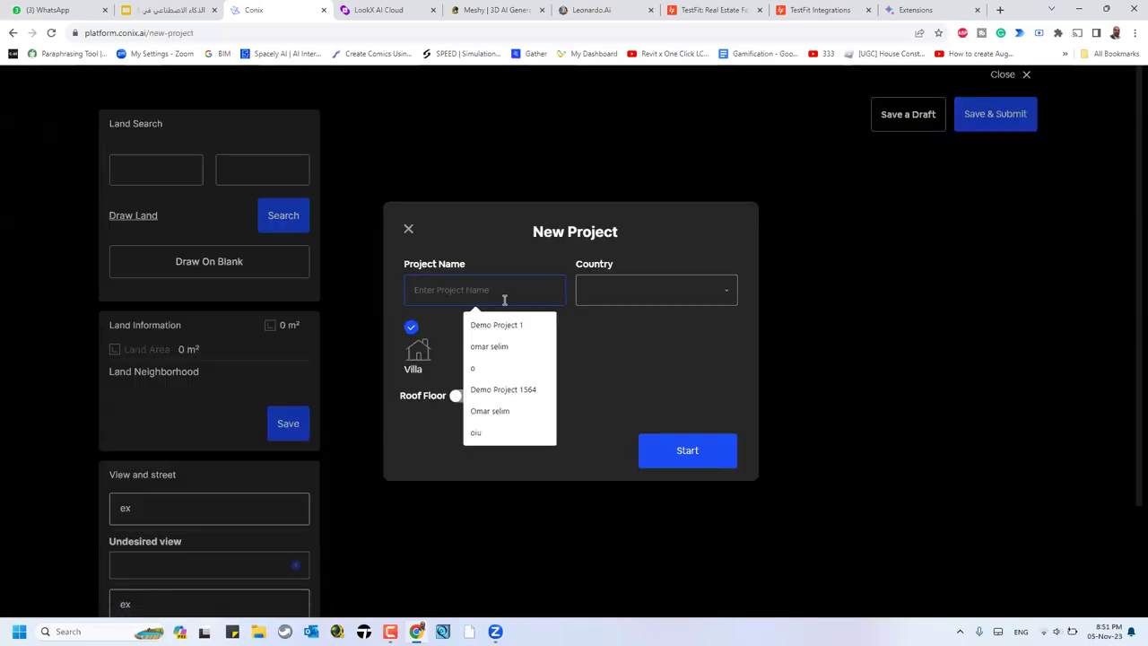
pyautogui.click(500, 333)
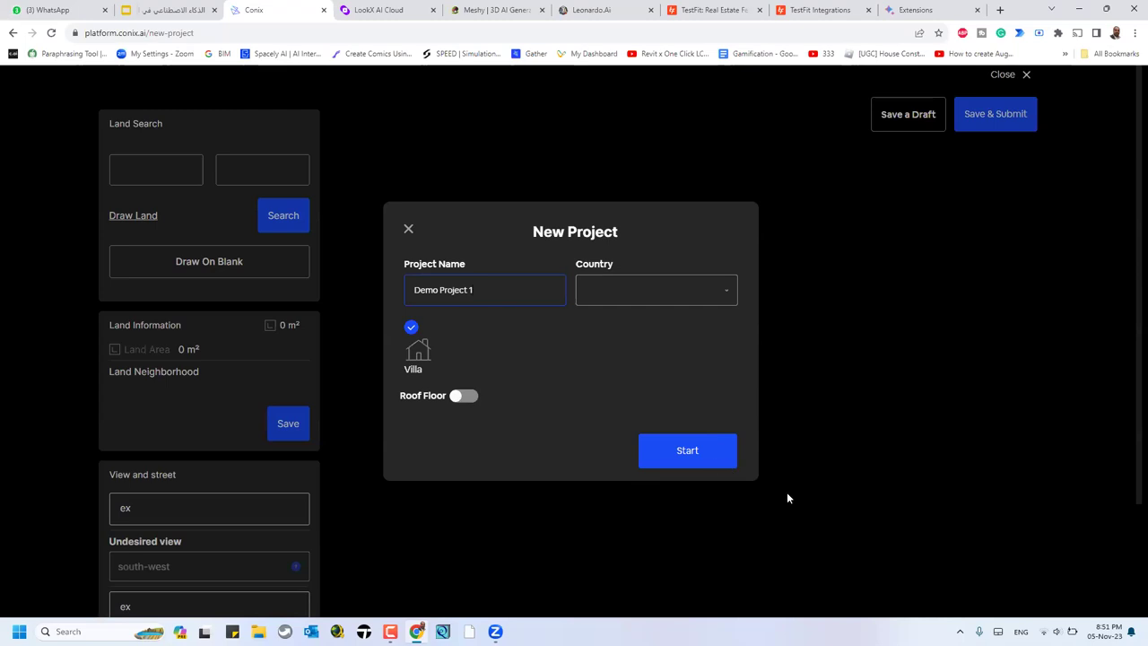
pyautogui.click(697, 492)
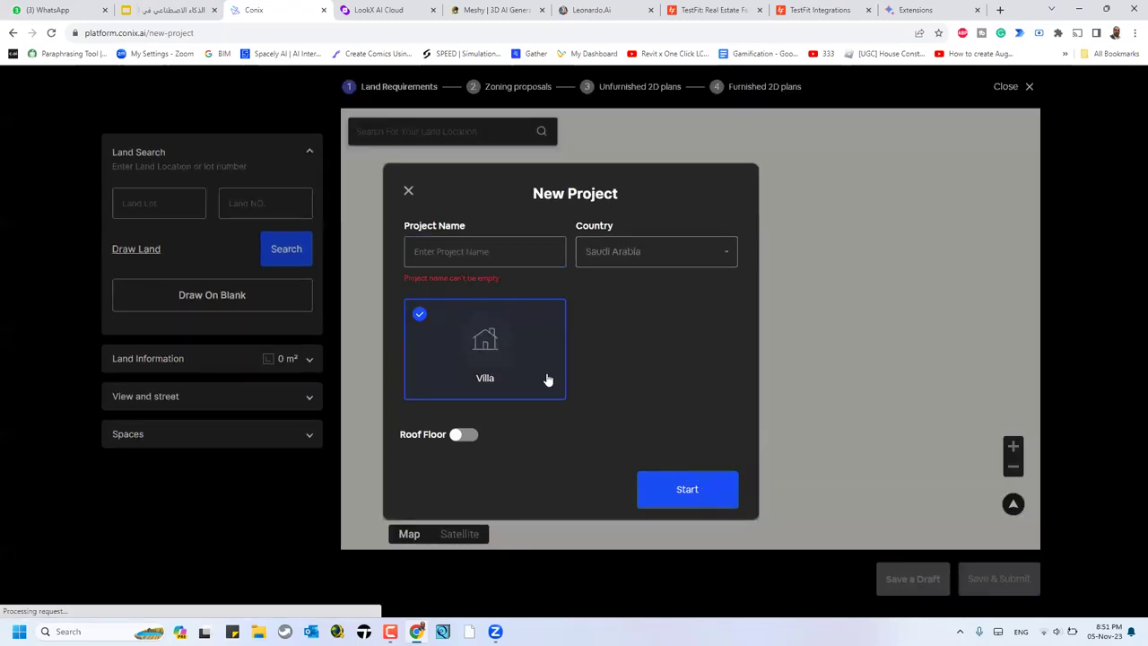
# Step: Enter a first name as the villa project's name, try to start the project, and toggle the roof floor option
pyautogui.click(477, 243)
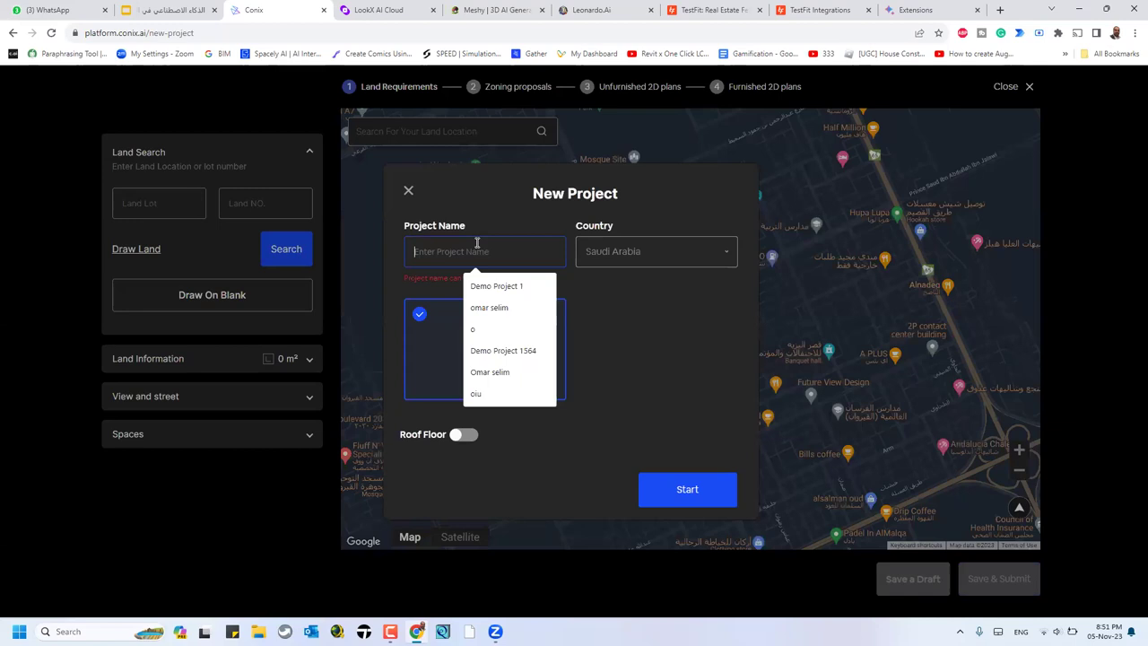
pyautogui.write('OMAR')
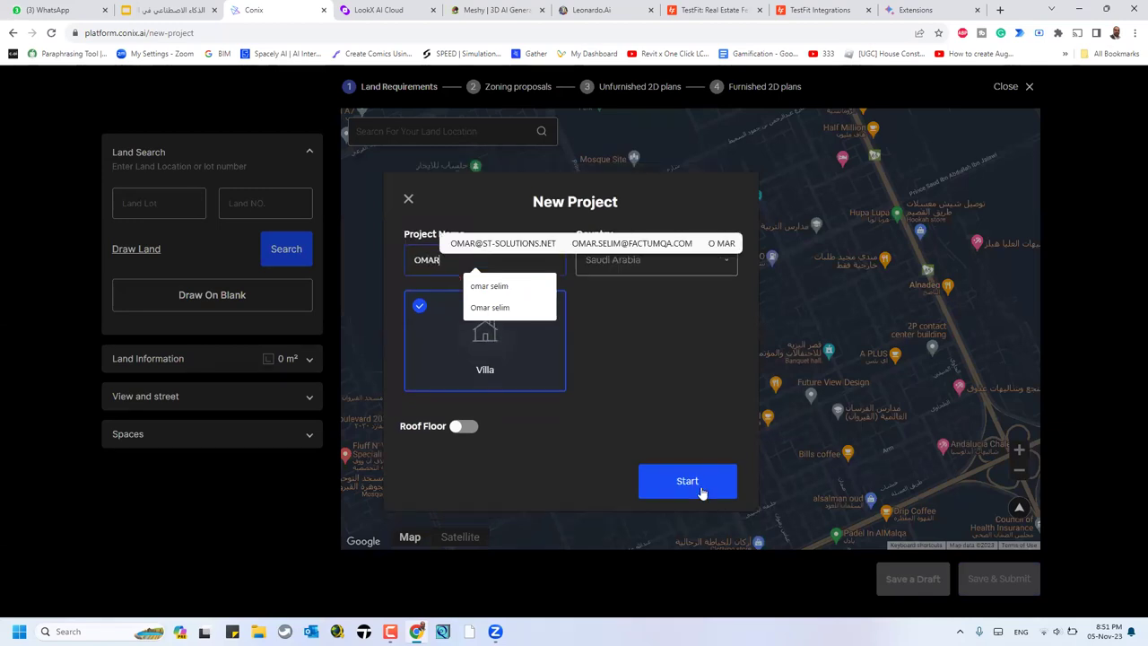
pyautogui.click(699, 489)
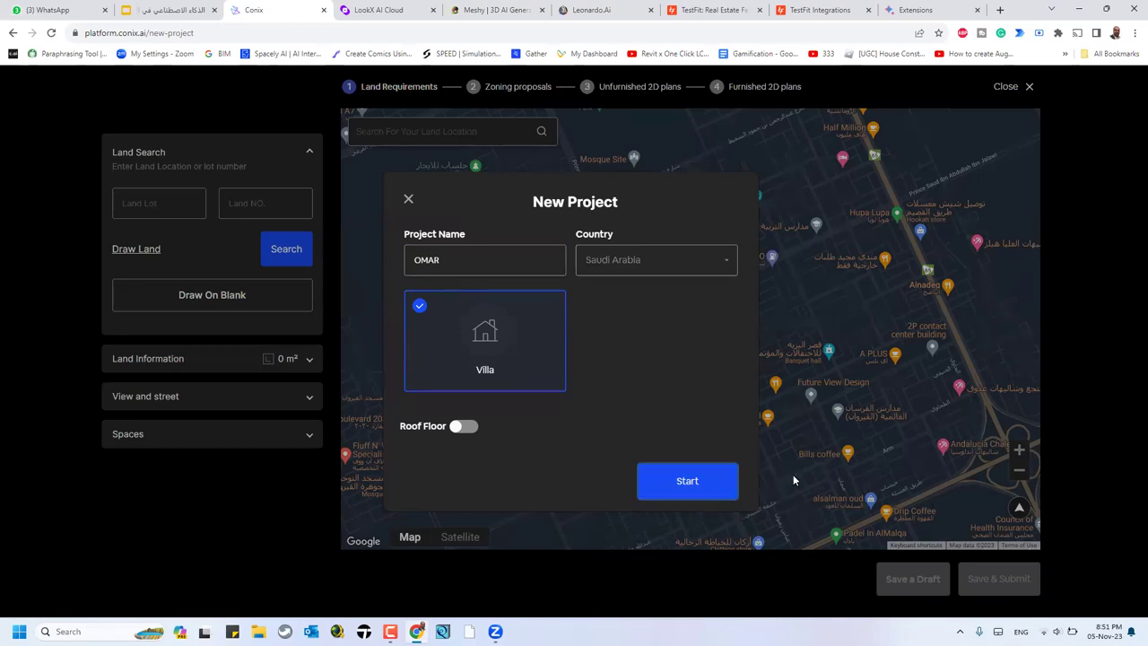
pyautogui.click(462, 427)
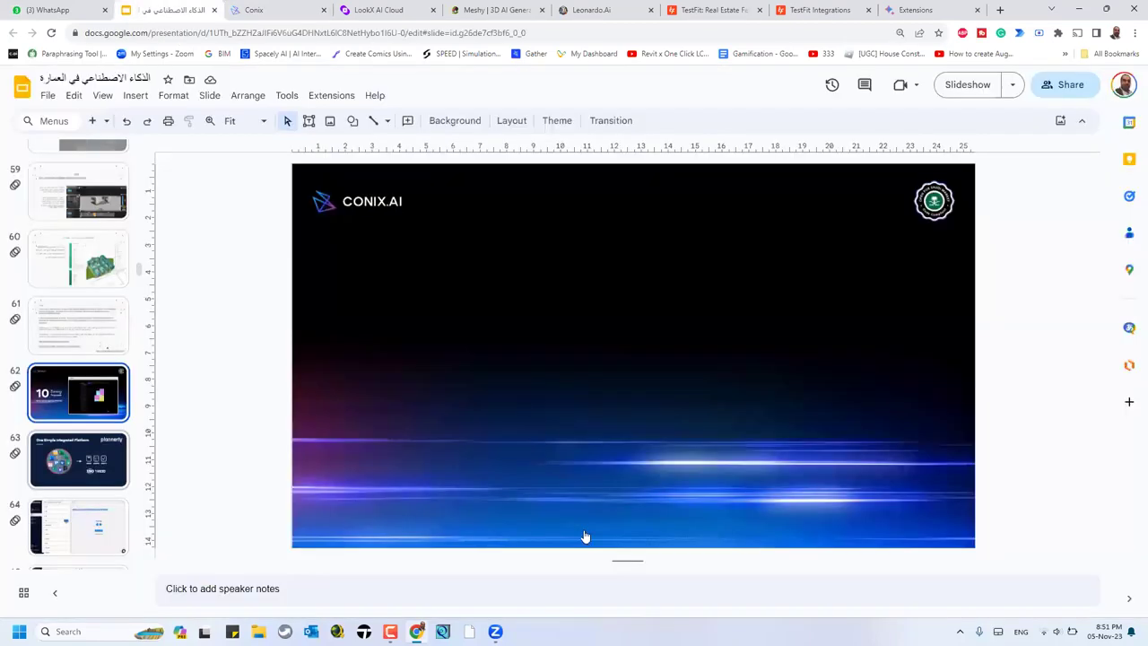
# Step: Return to the Google Slides presentation and go through the Plannerly slides, 63 to 66
pyautogui.click(165, 9)
pyautogui.press('Down')
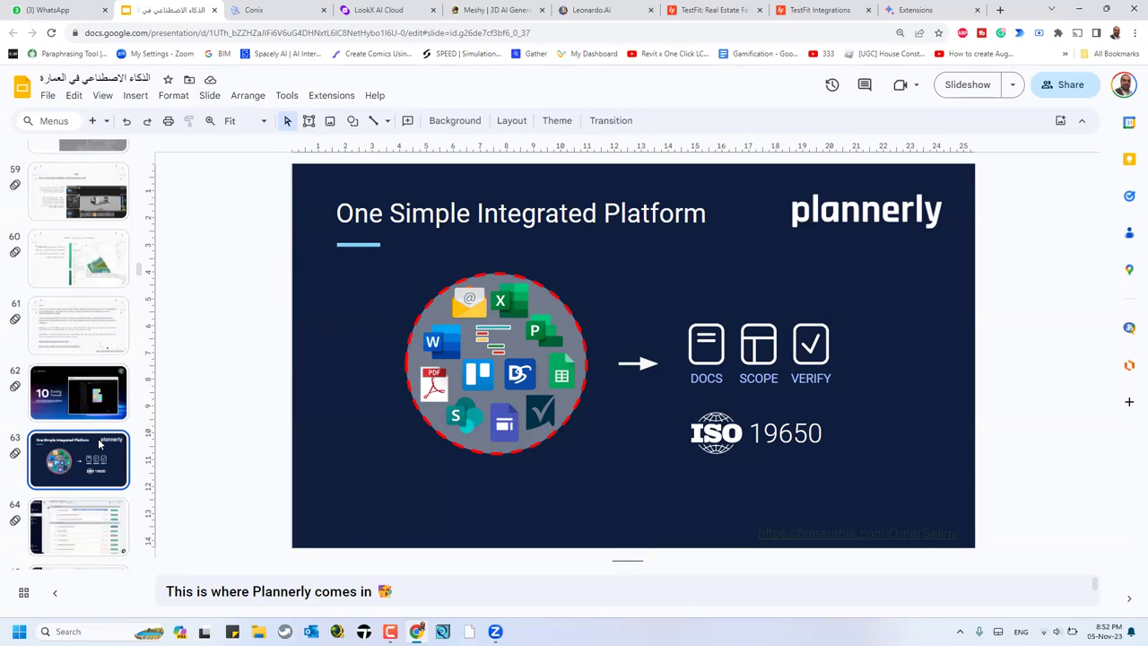
pyautogui.press('Down')
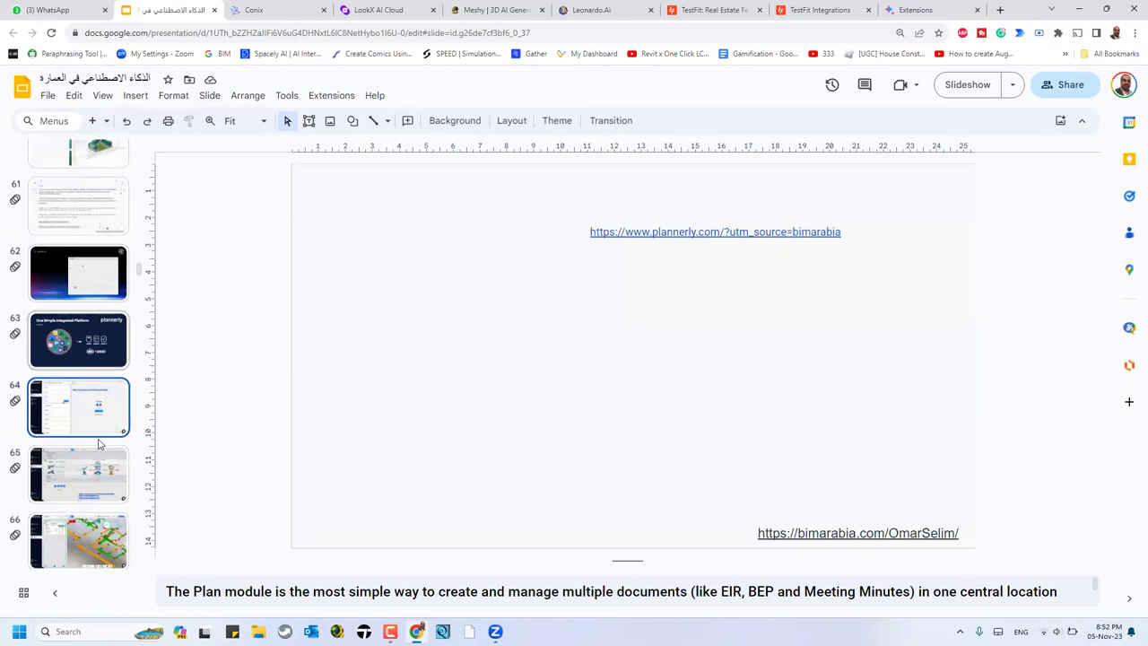
pyautogui.press('Down')
pyautogui.press('Down')
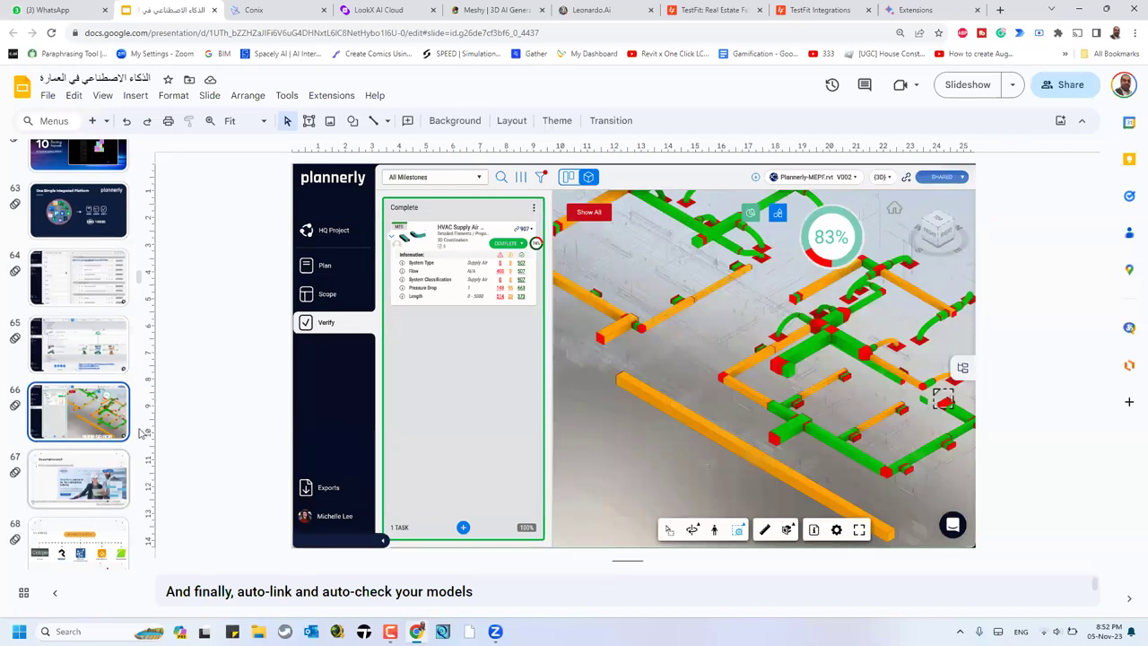
# Step: View the Documentcrunch slide and the geological survey tools slide, 67 and 68
pyautogui.click(99, 498)
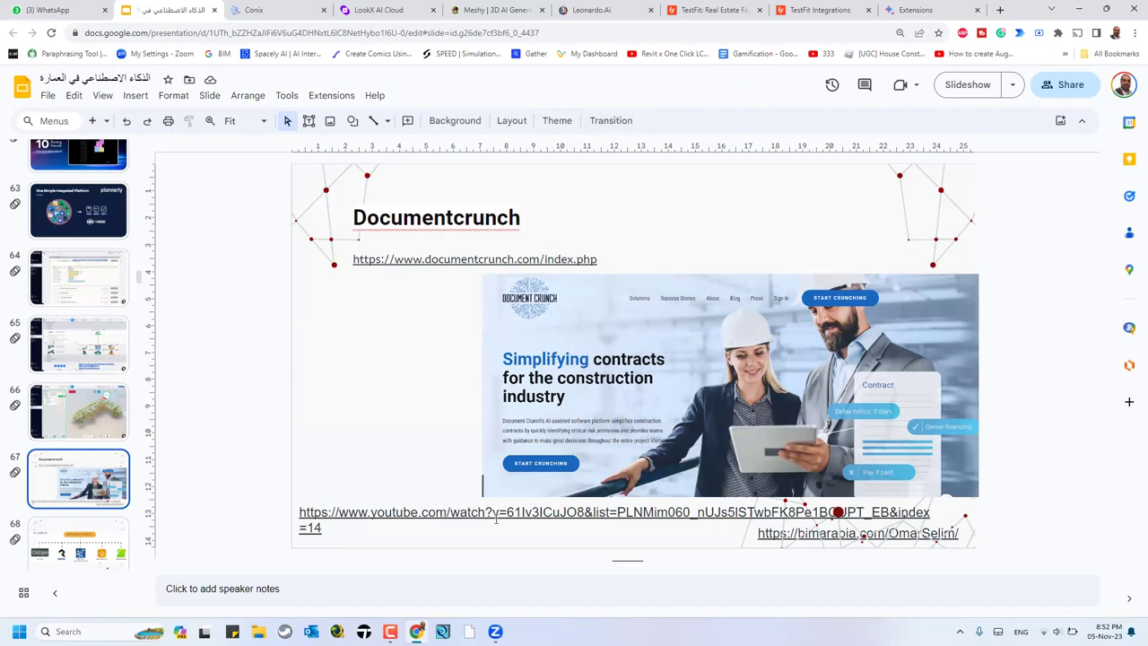
pyautogui.scroll(-2, 85, 344)
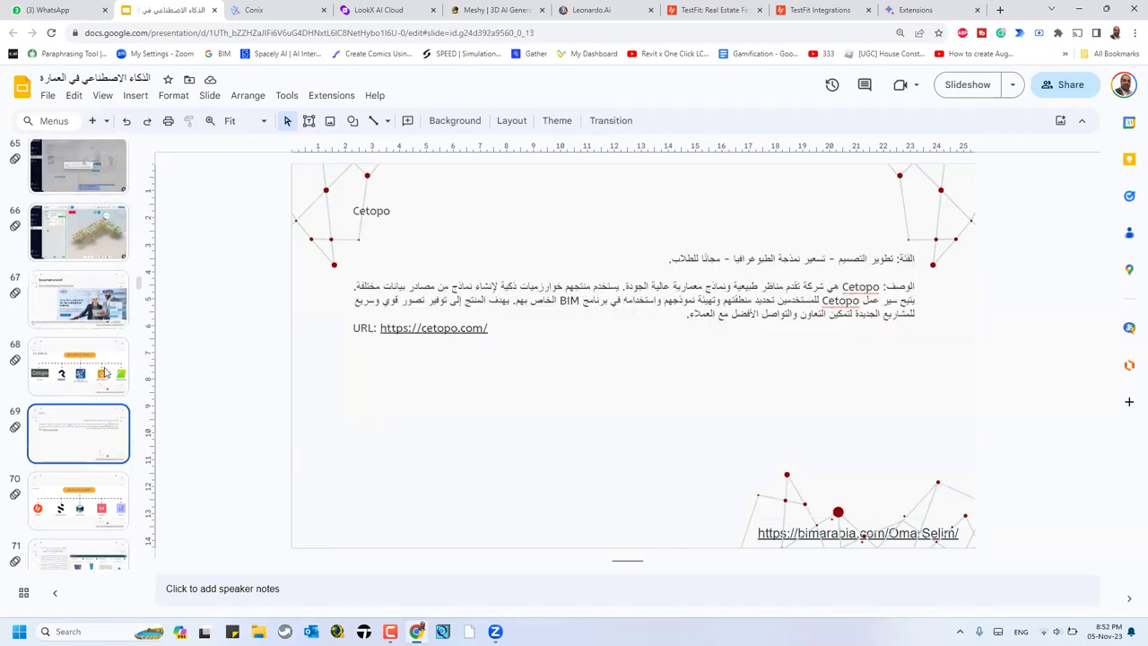
pyautogui.click(104, 373)
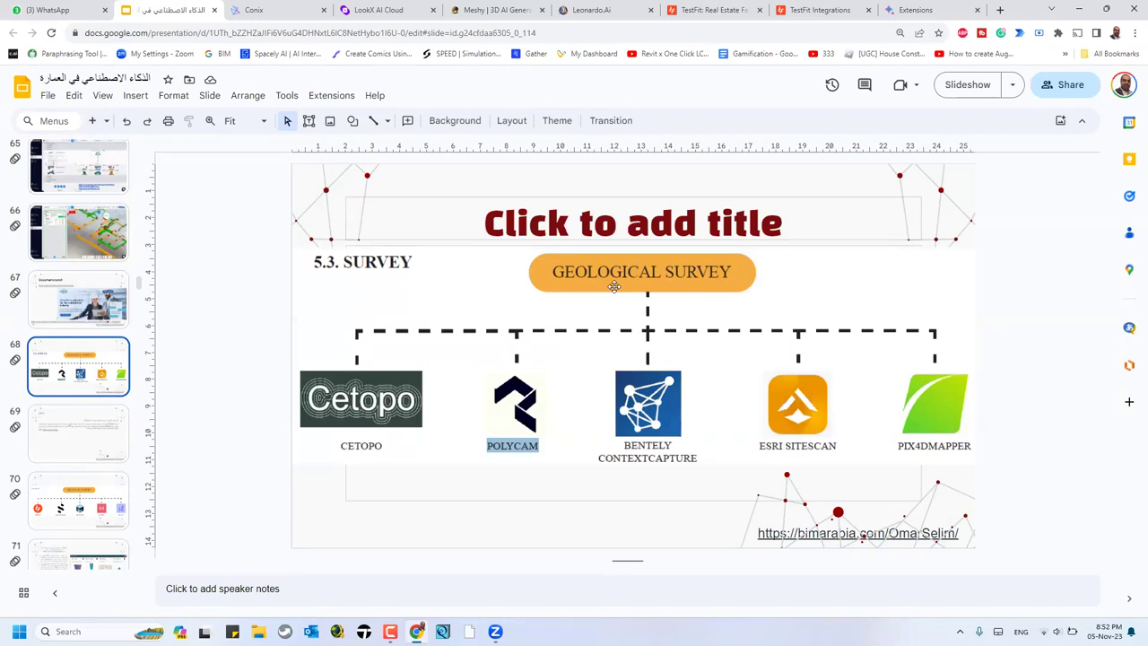
# Step: Open the Cetopo website from the link on slide 69
pyautogui.press('Down')
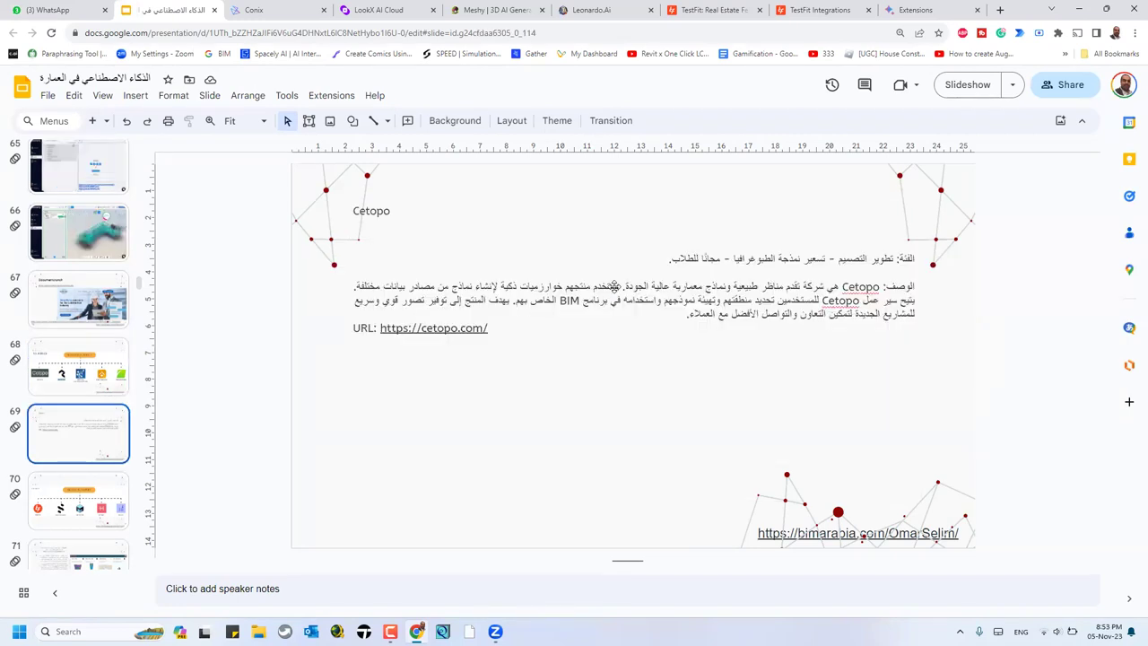
pyautogui.click(464, 338)
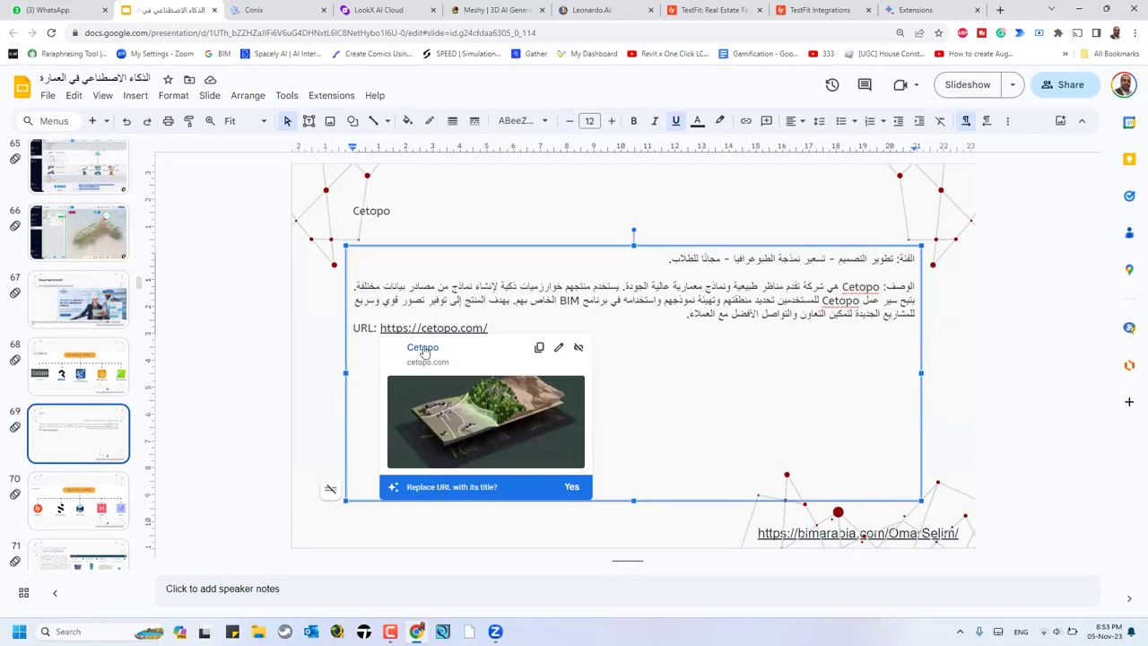
pyautogui.click(423, 349)
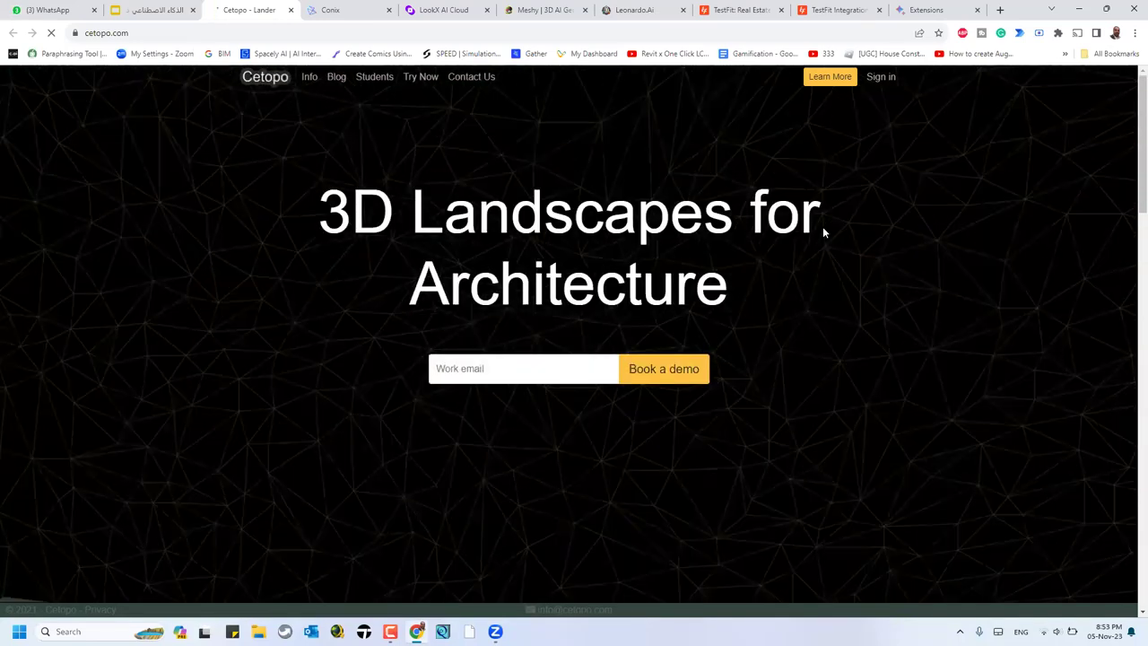
# Step: Look through the Cetopo homepage from its 3D landscape model down to the blog articles, and close the page
pyautogui.scroll(-5, 919, 270)
pyautogui.scroll(-1, 919, 276)
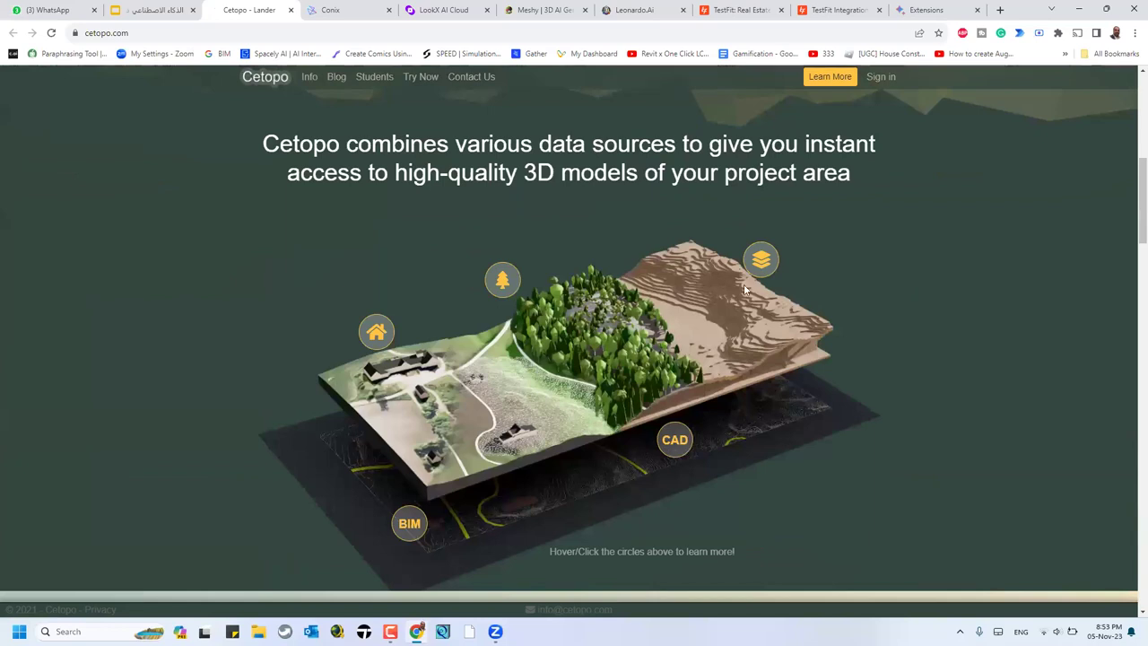
pyautogui.moveTo(413, 520)
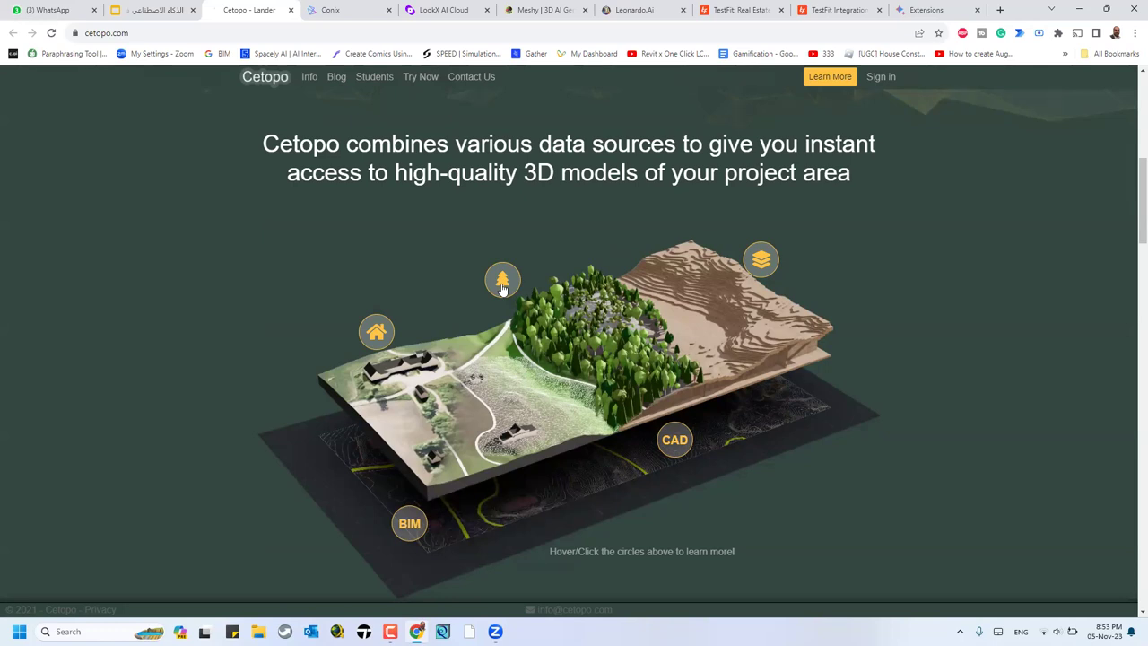
pyautogui.scroll(-3, 796, 392)
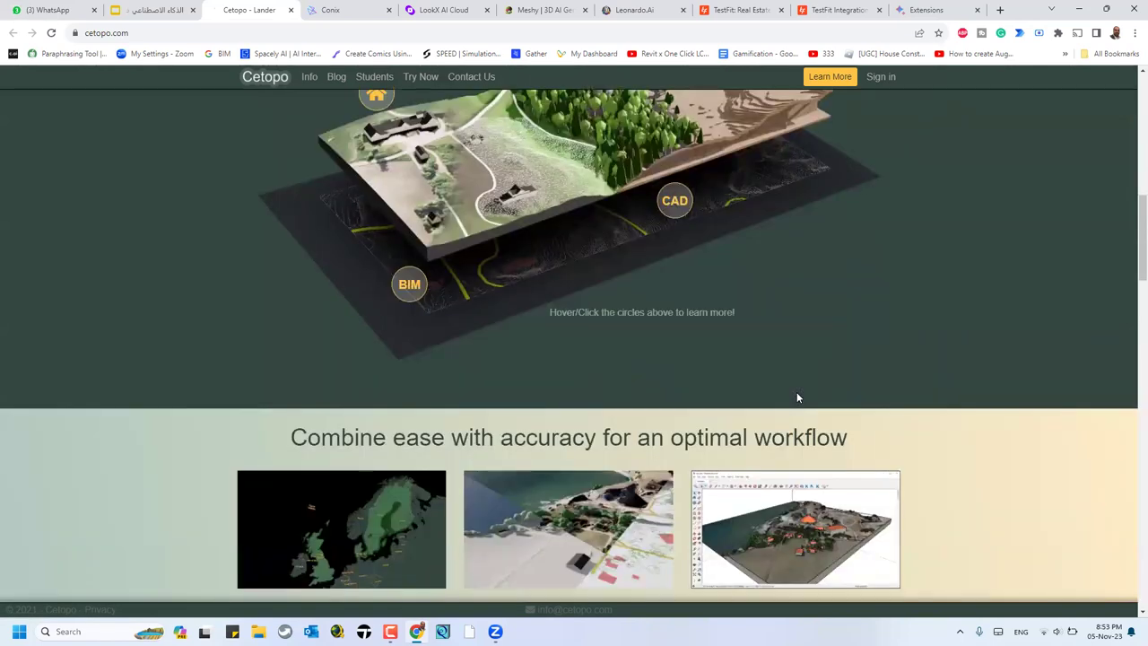
pyautogui.scroll(-5, 796, 392)
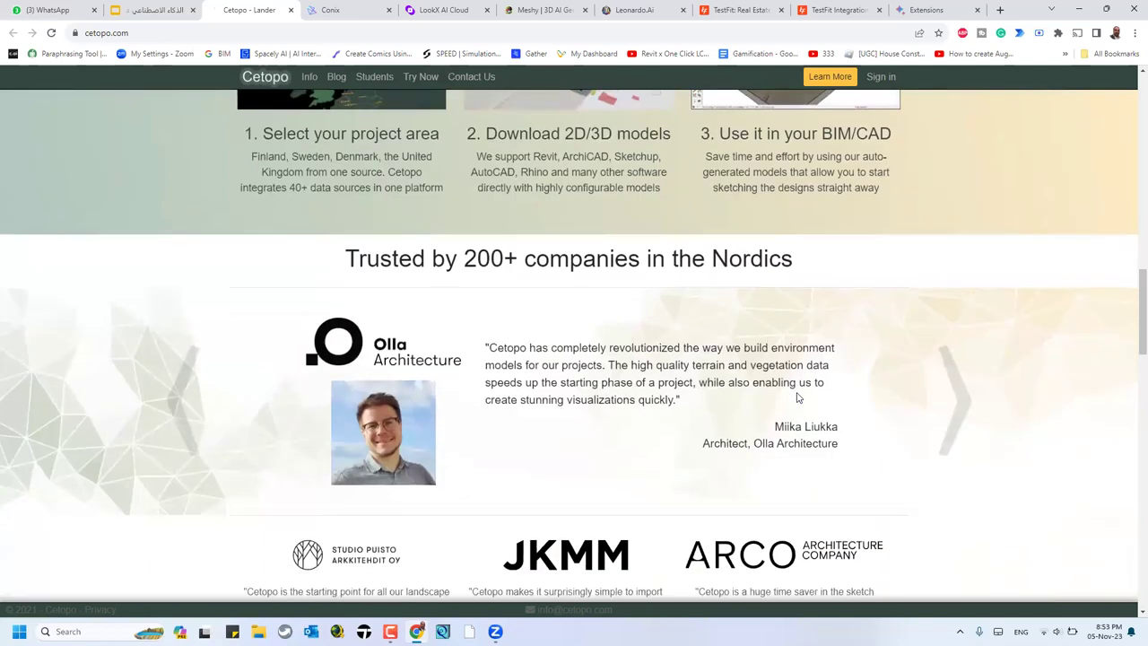
pyautogui.scroll(-10, 654, 430)
pyautogui.scroll(-3, 990, 487)
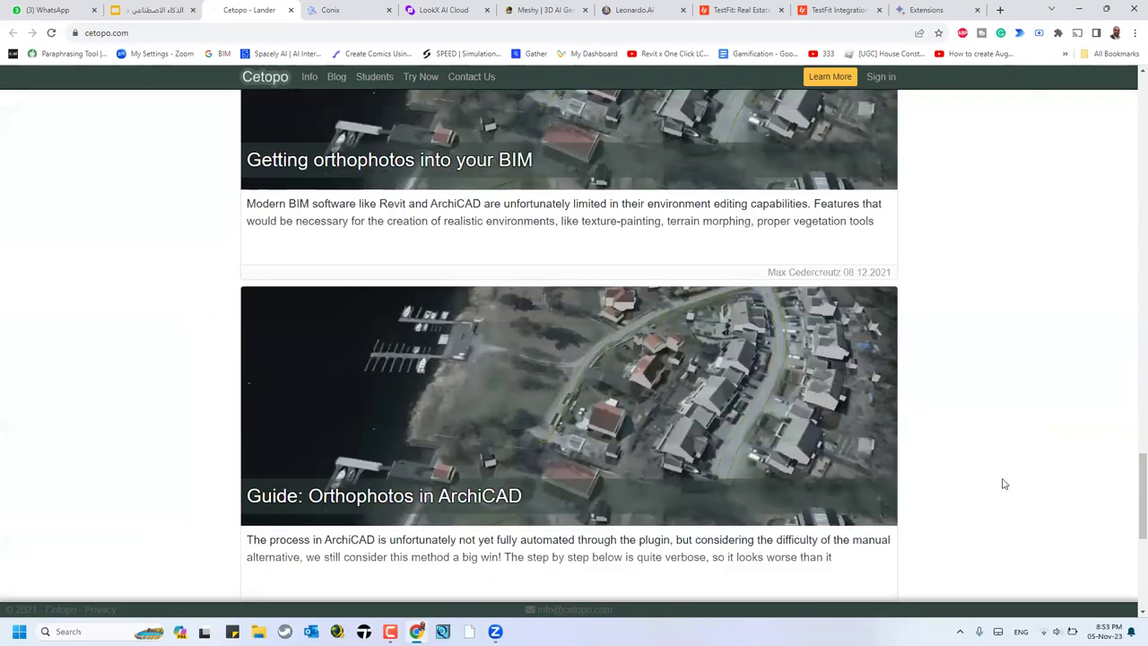
pyautogui.scroll(-5, 1003, 481)
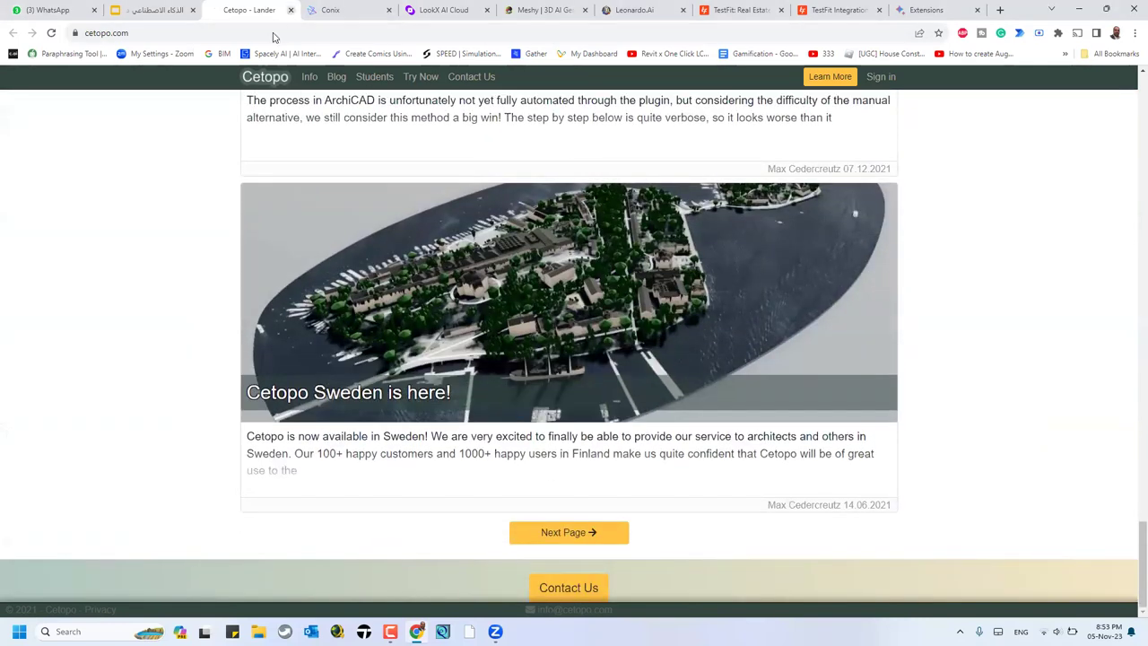
pyautogui.click(289, 10)
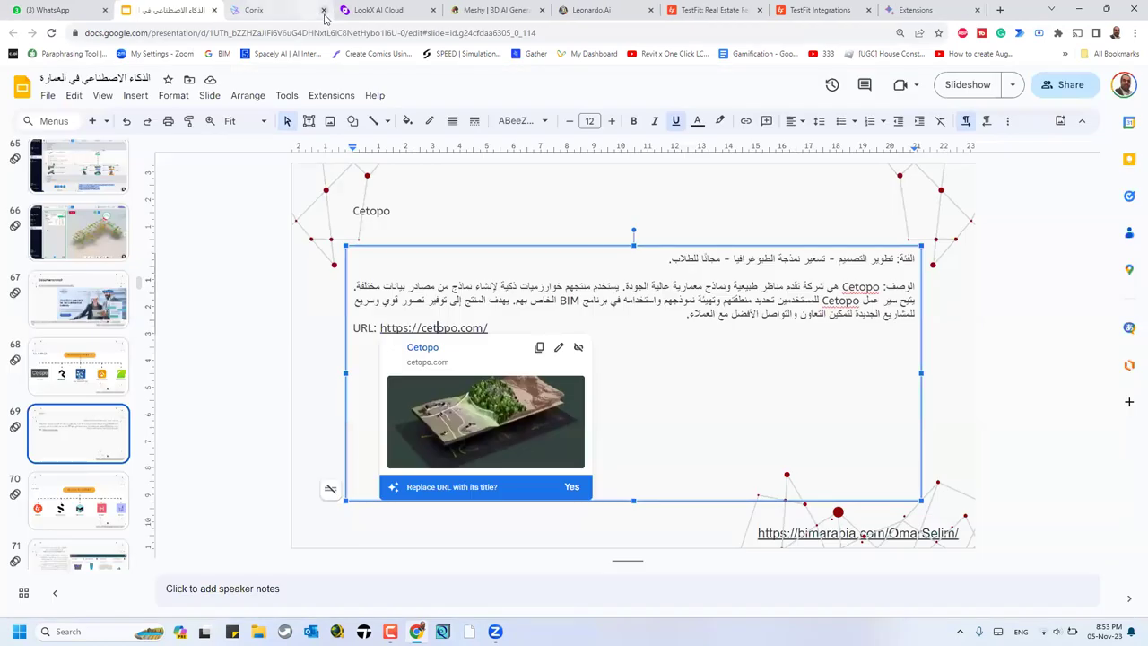
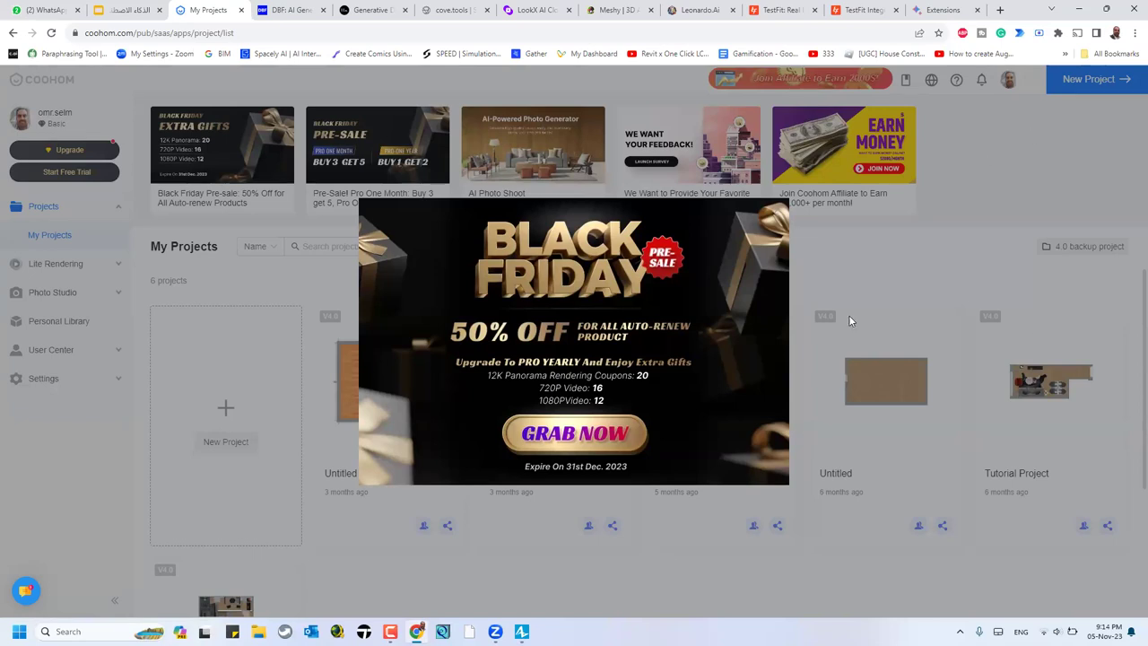
# Step: Clear the Black Friday promotion from the Coohom project list and close the pricing page it opens
pyautogui.click(731, 434)
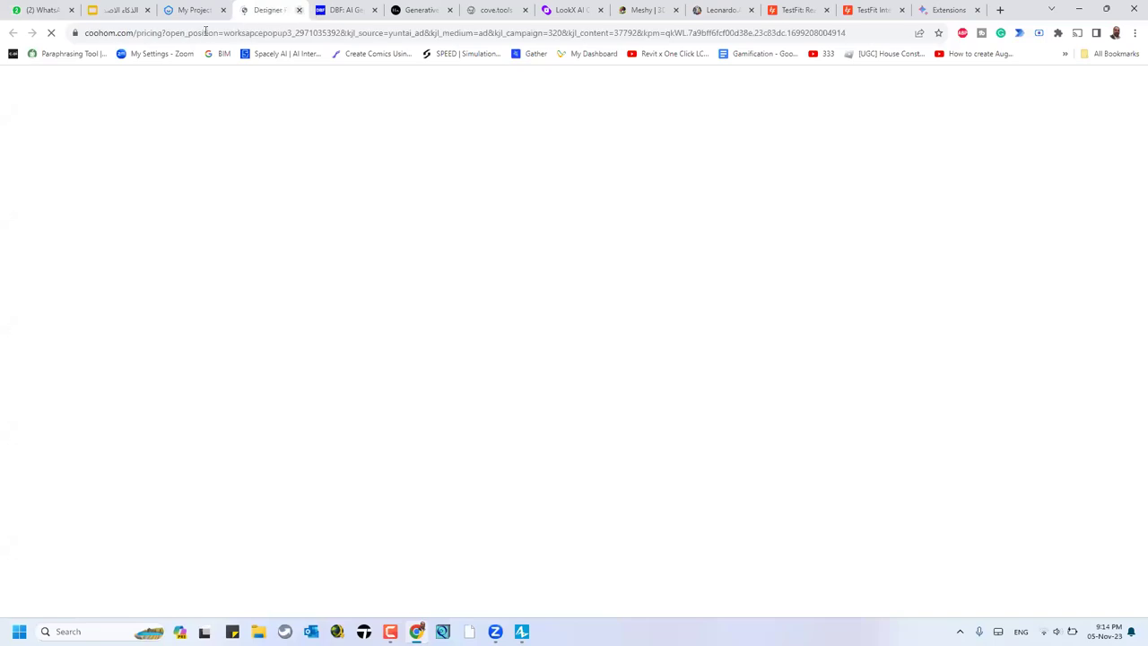
pyautogui.click(298, 10)
pyautogui.click(947, 235)
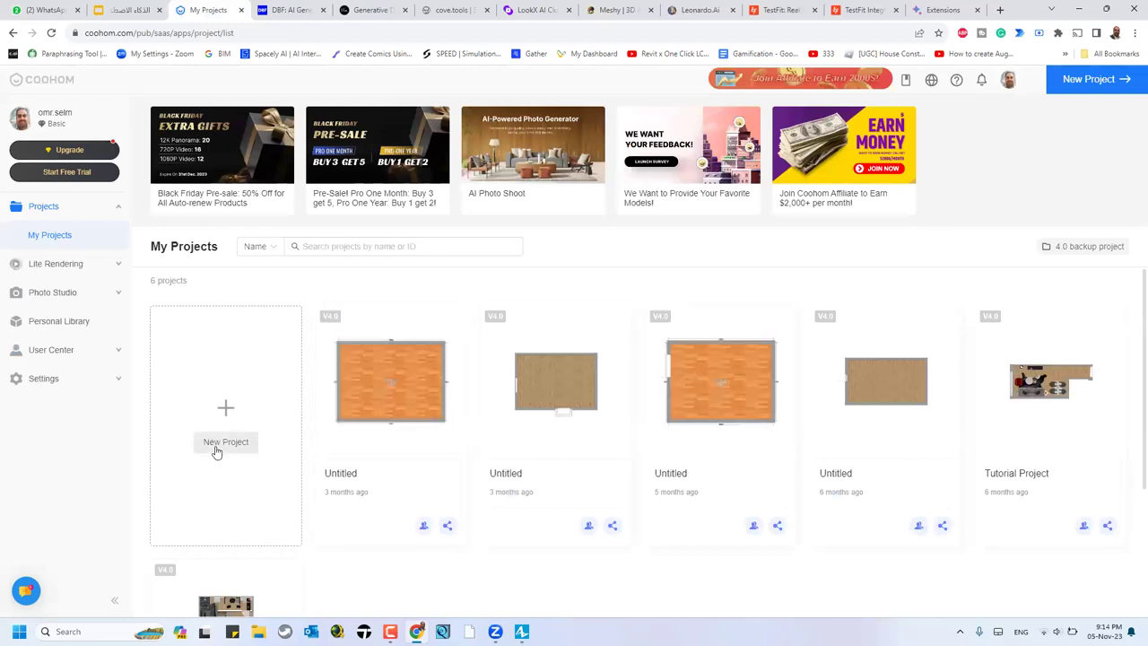
# Step: Launch design tool V4.0 from the project list and refuse network access for anylogic.exe
pyautogui.click(859, 507)
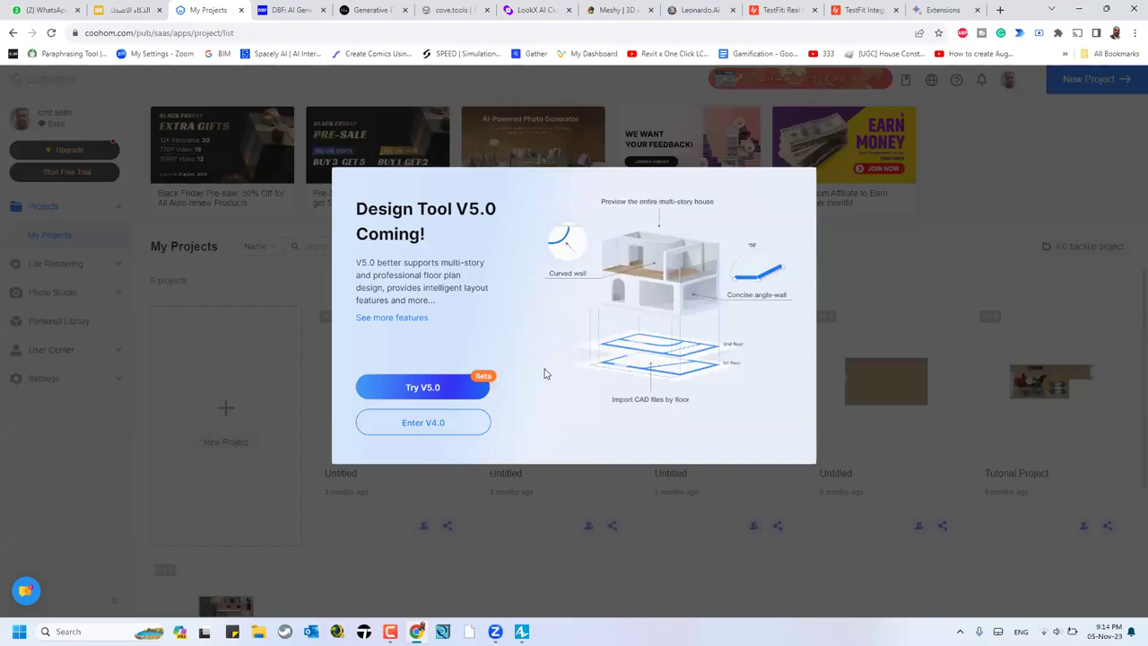
pyautogui.click(412, 423)
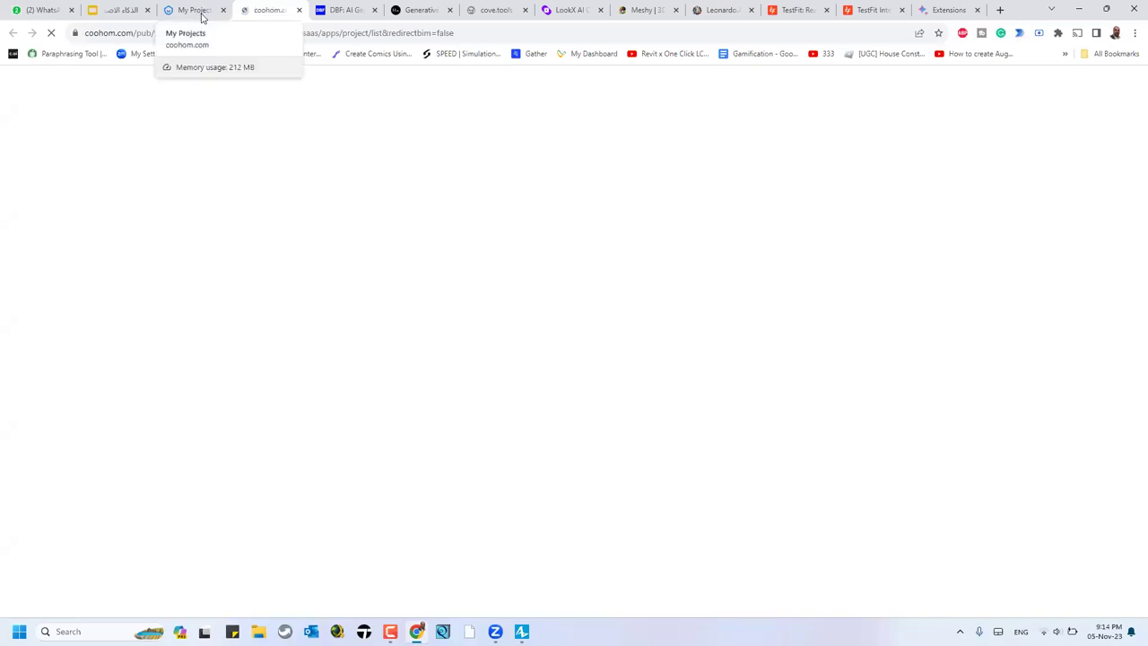
pyautogui.click(201, 10)
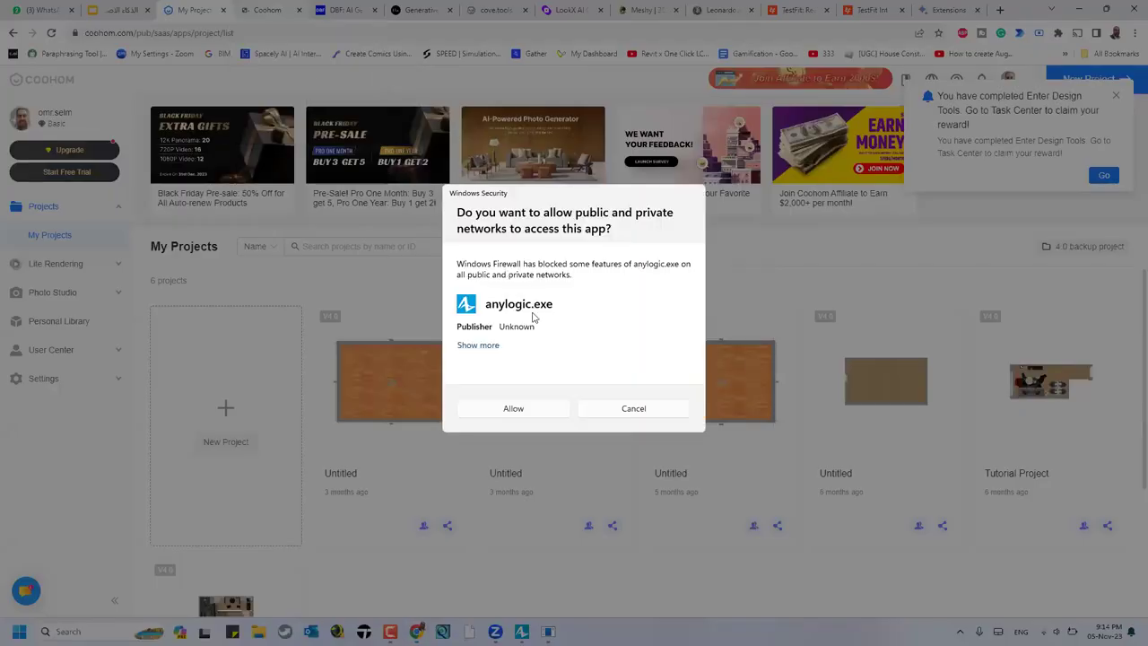
pyautogui.click(629, 409)
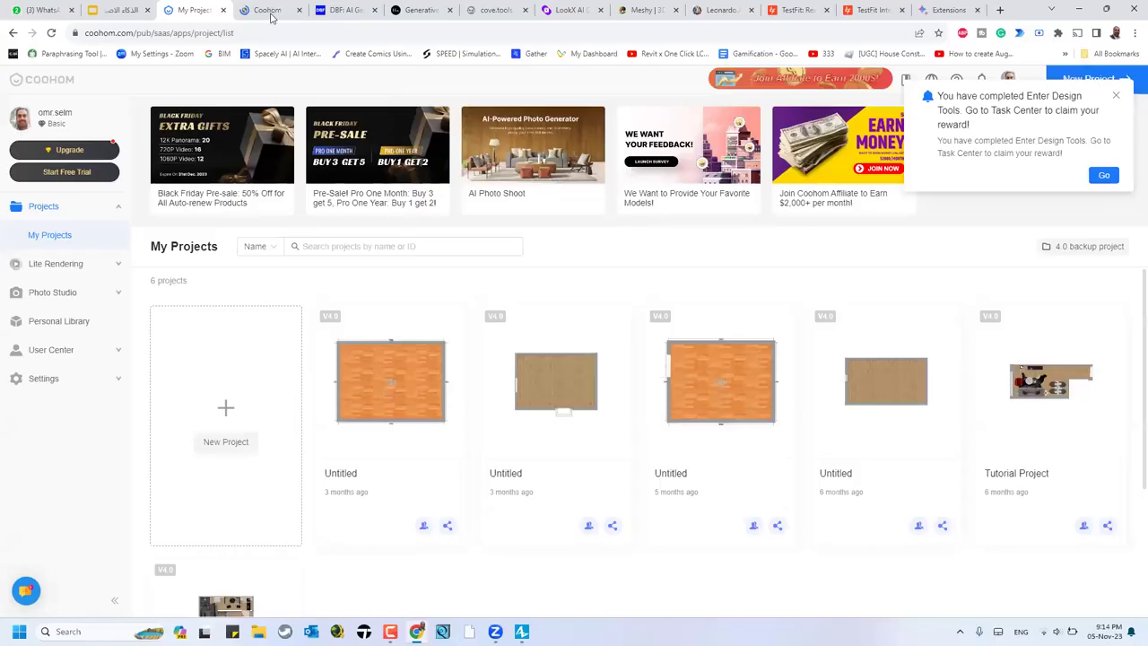
pyautogui.click(272, 15)
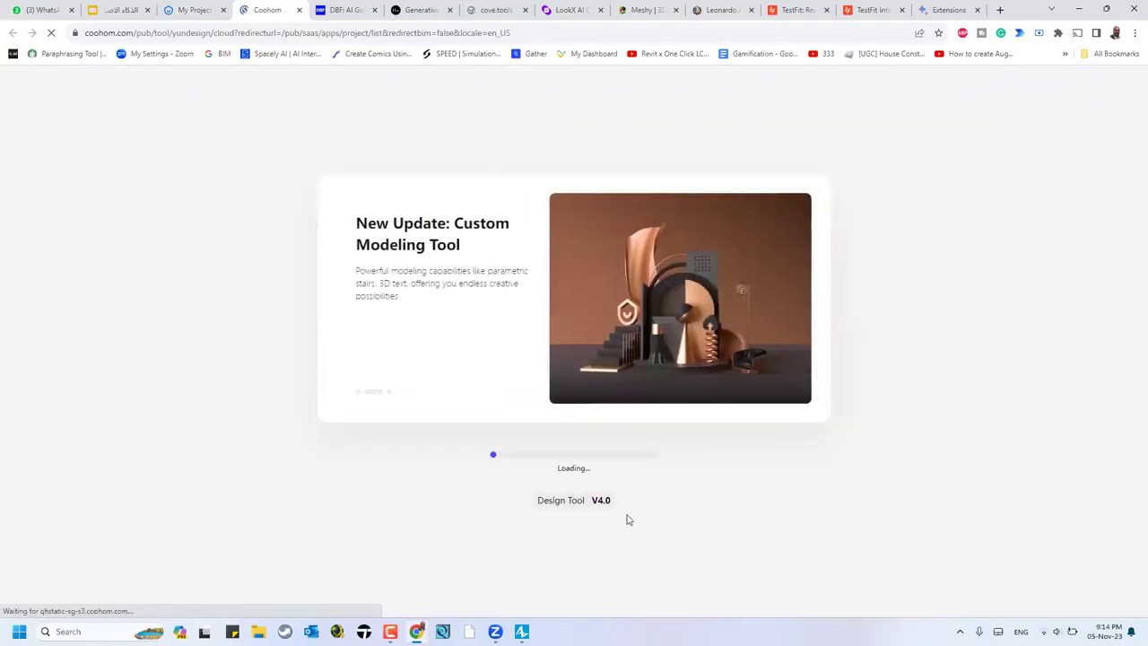
# Step: Return to the My Projects list and launch the design tool again with version V5.0 selected
pyautogui.click(195, 12)
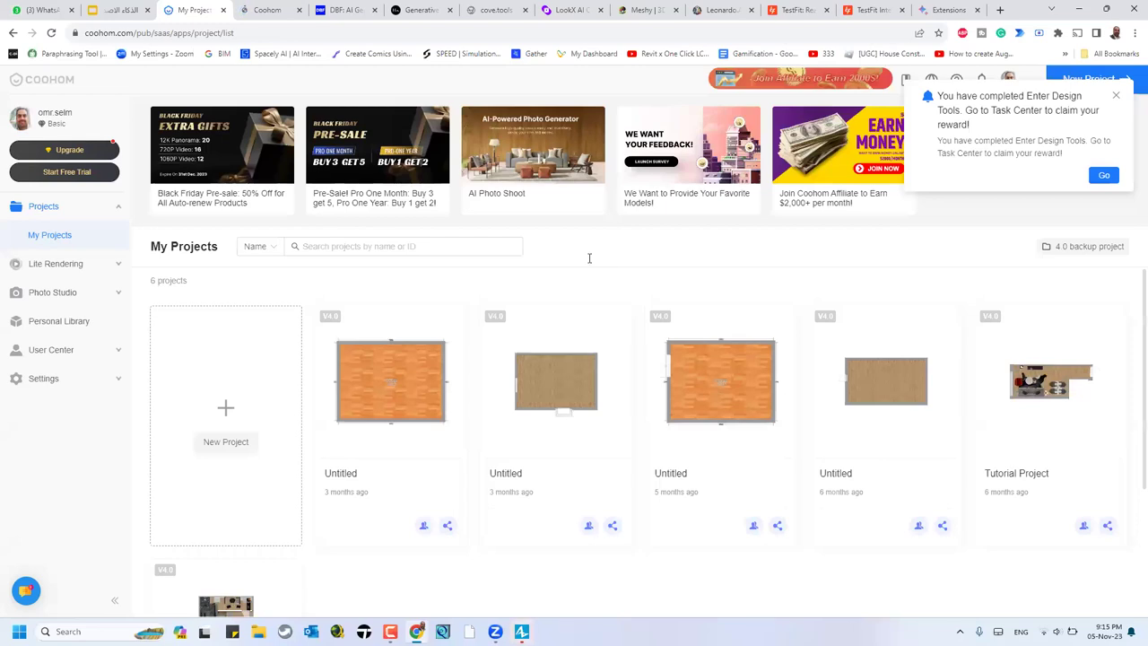
pyautogui.click(619, 454)
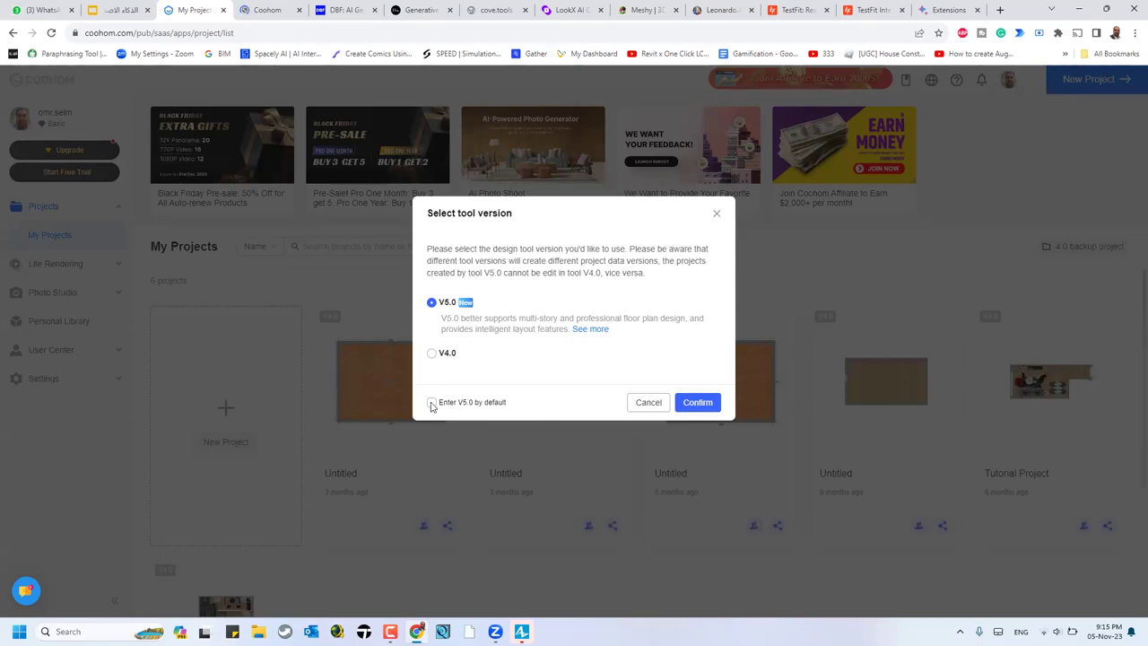
pyautogui.click(698, 398)
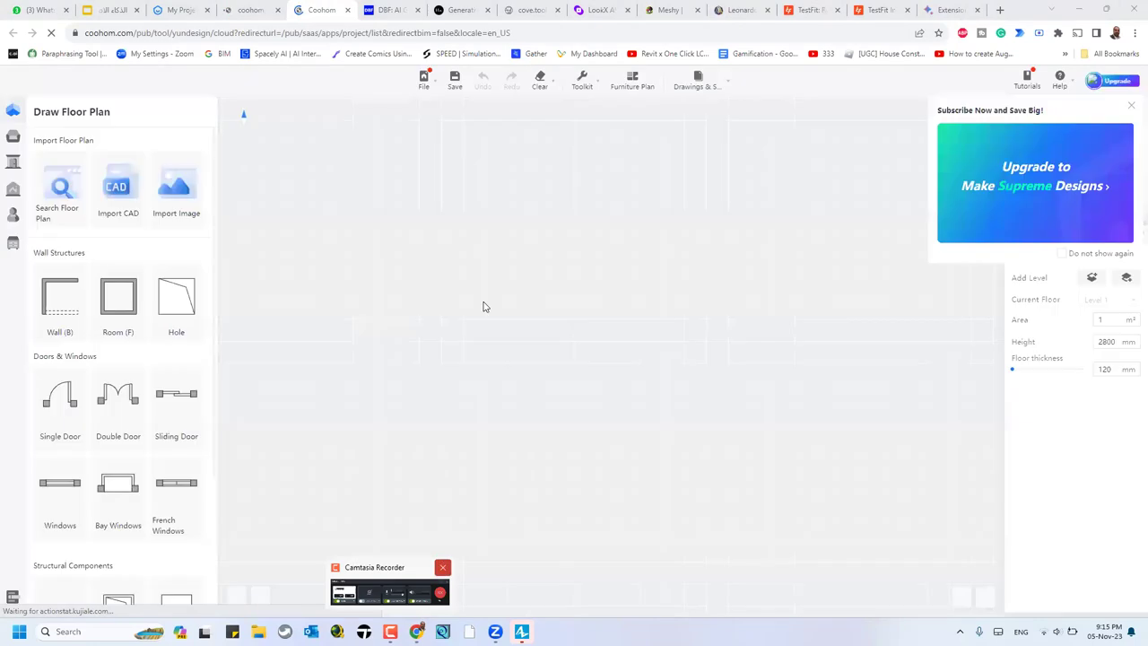
# Step: Dismiss the OpenJDK Platform binary firewall request and start a new V4.0 project with the Draw option
pyautogui.click(127, 192)
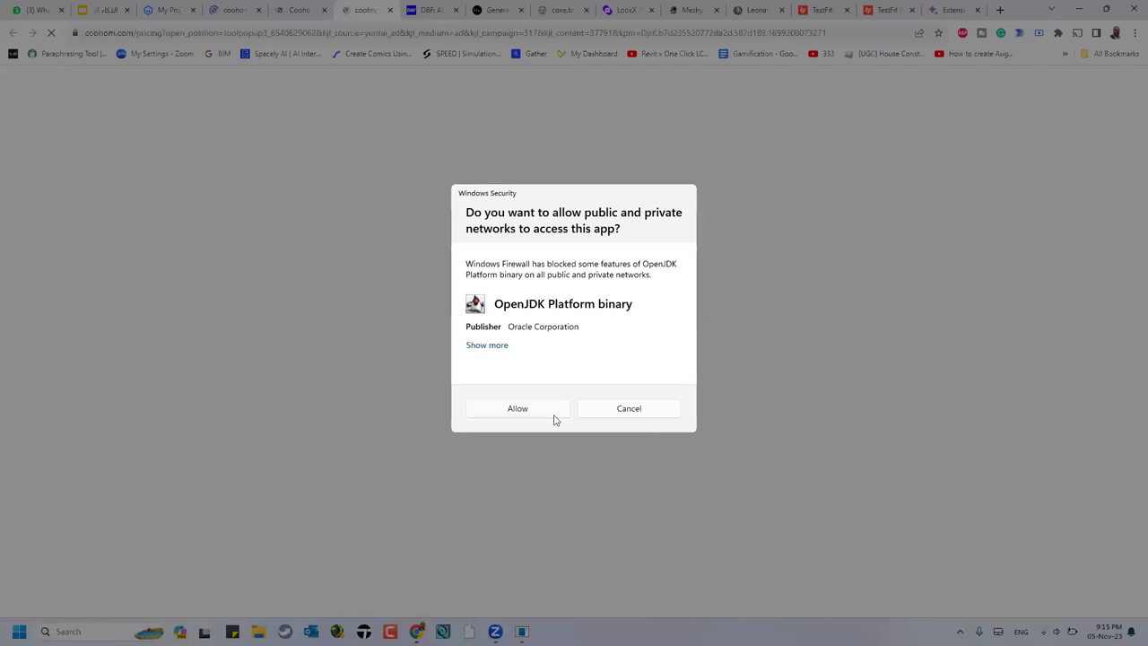
pyautogui.click(549, 415)
pyautogui.click(639, 413)
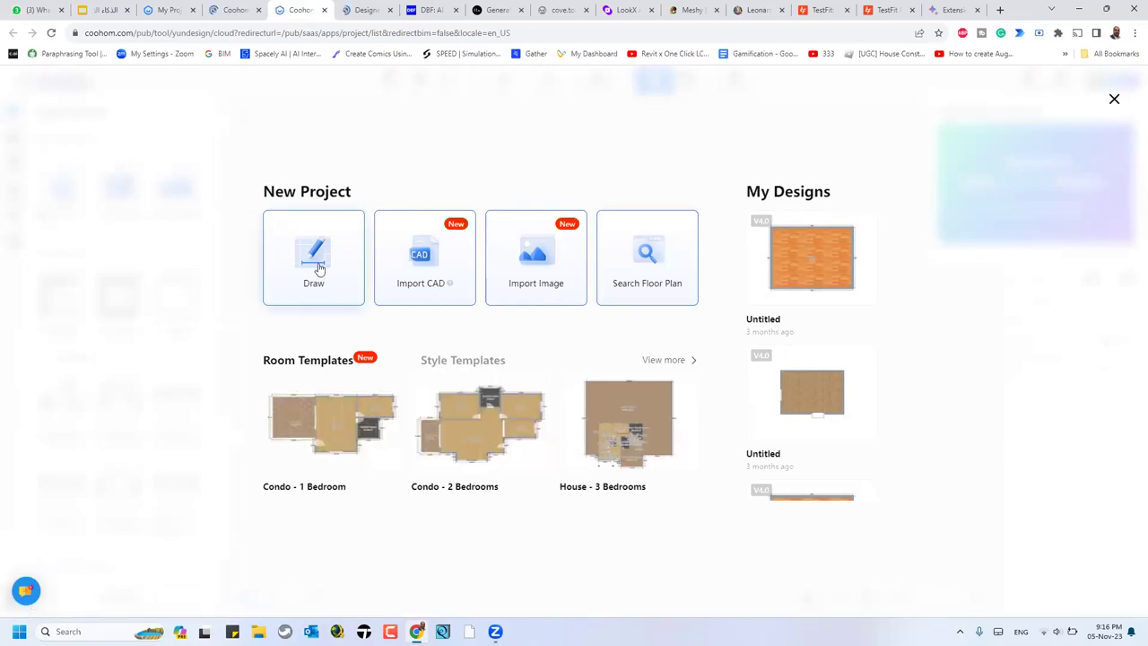
pyautogui.click(297, 247)
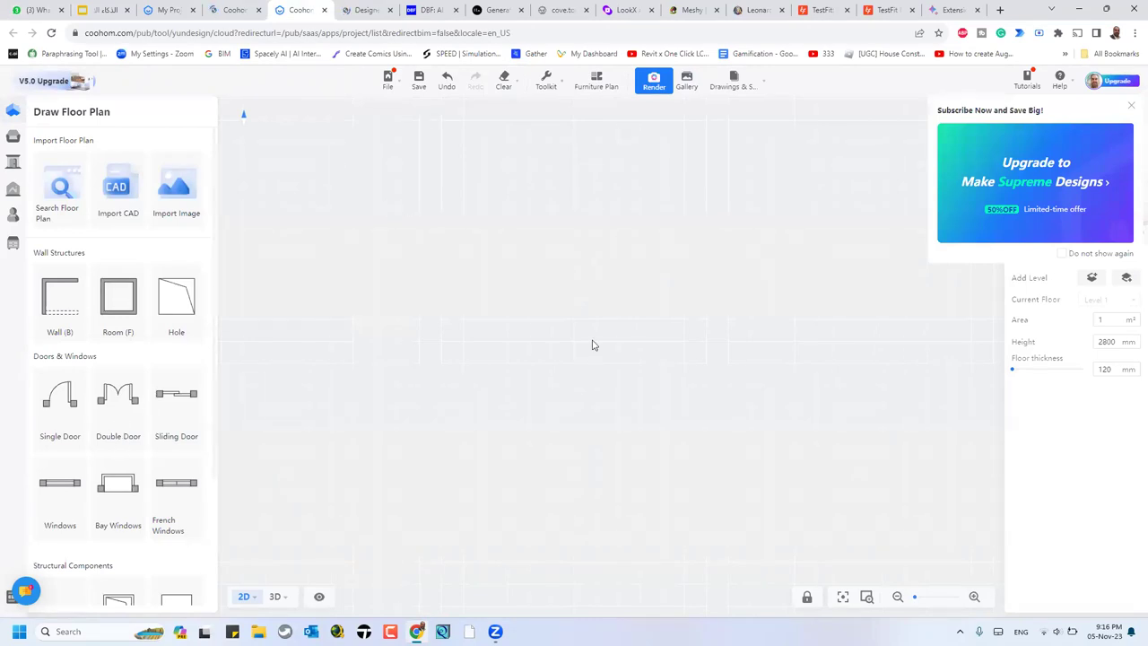
# Step: Draw a rectangular room about 8383 by 6392 mm with 240 mm thick walls in the middle of the canvas
pyautogui.press('f')
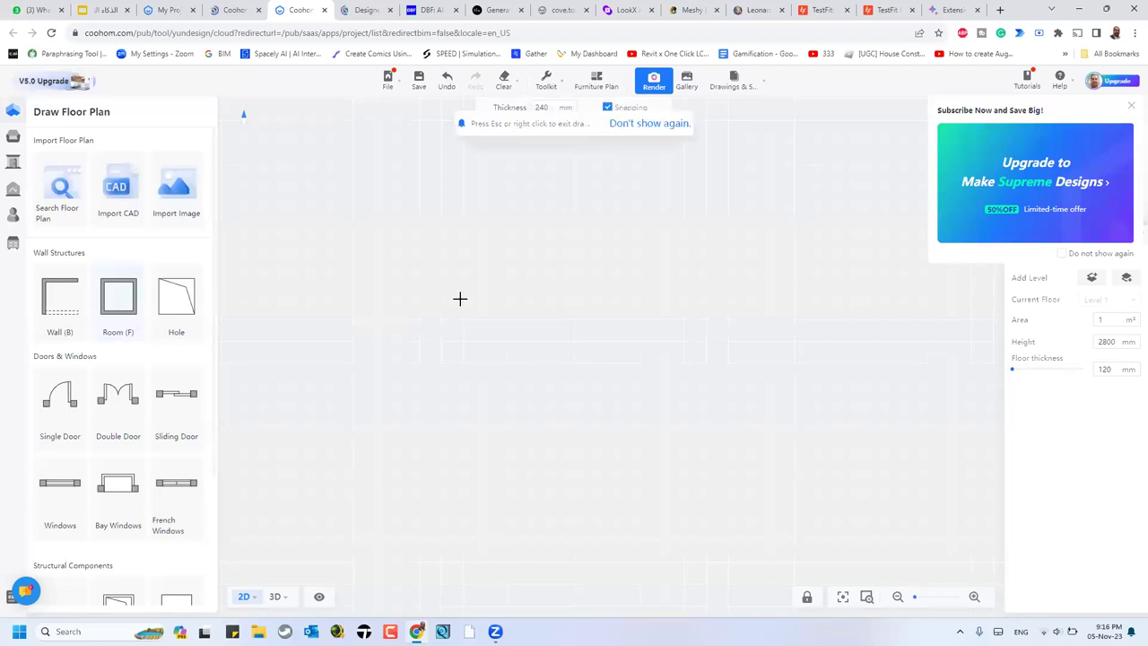
pyautogui.click(763, 496)
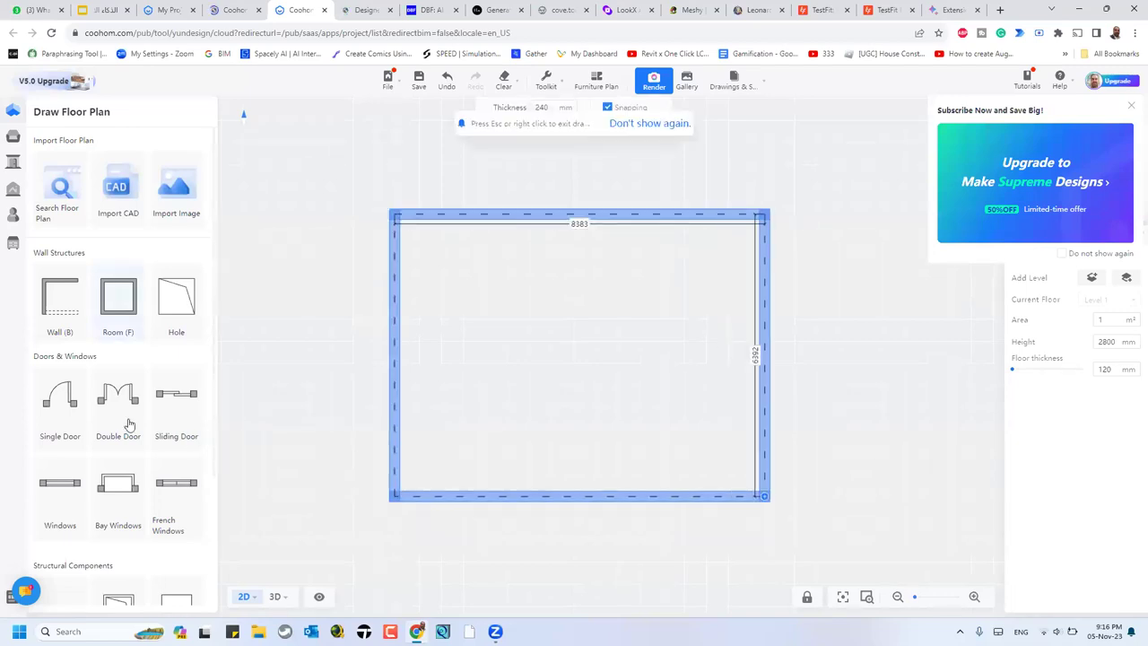
pyautogui.click(592, 492)
pyautogui.press('Escape')
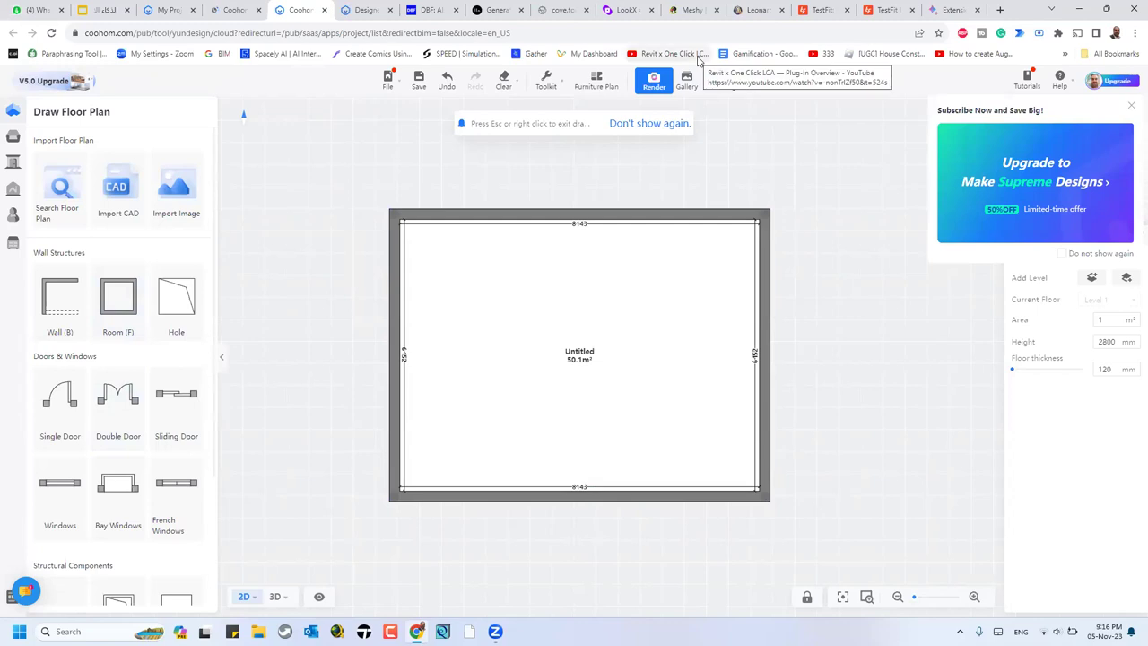
# Step: Turn the room's lower wall into an arc bulging outward
pyautogui.click(604, 499)
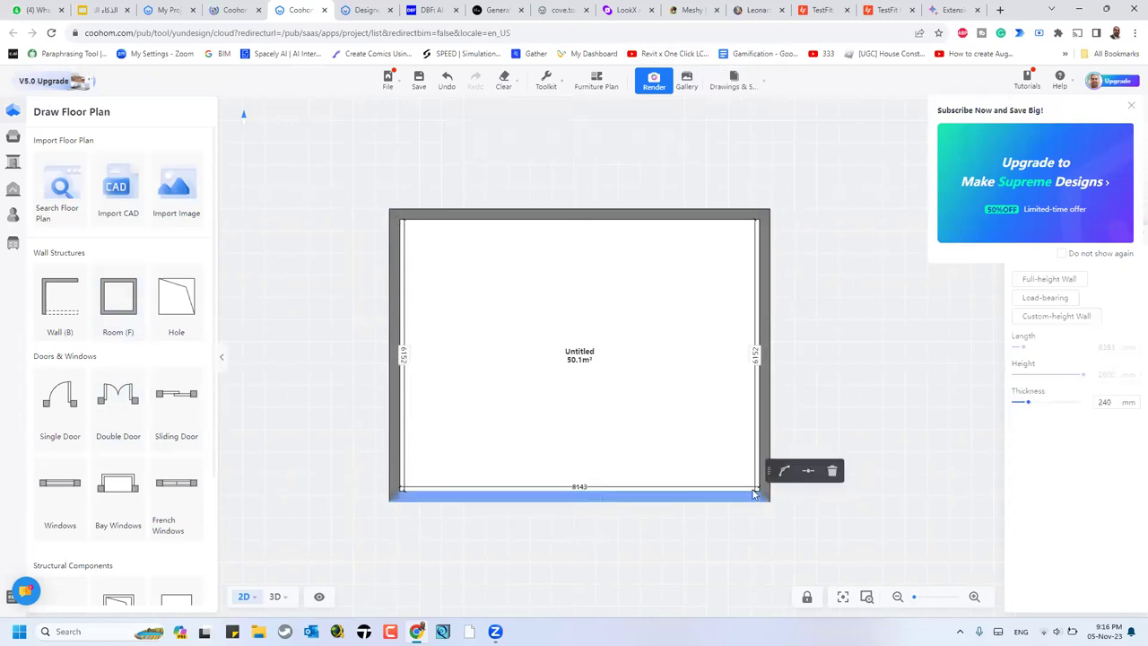
pyautogui.click(808, 471)
pyautogui.click(784, 473)
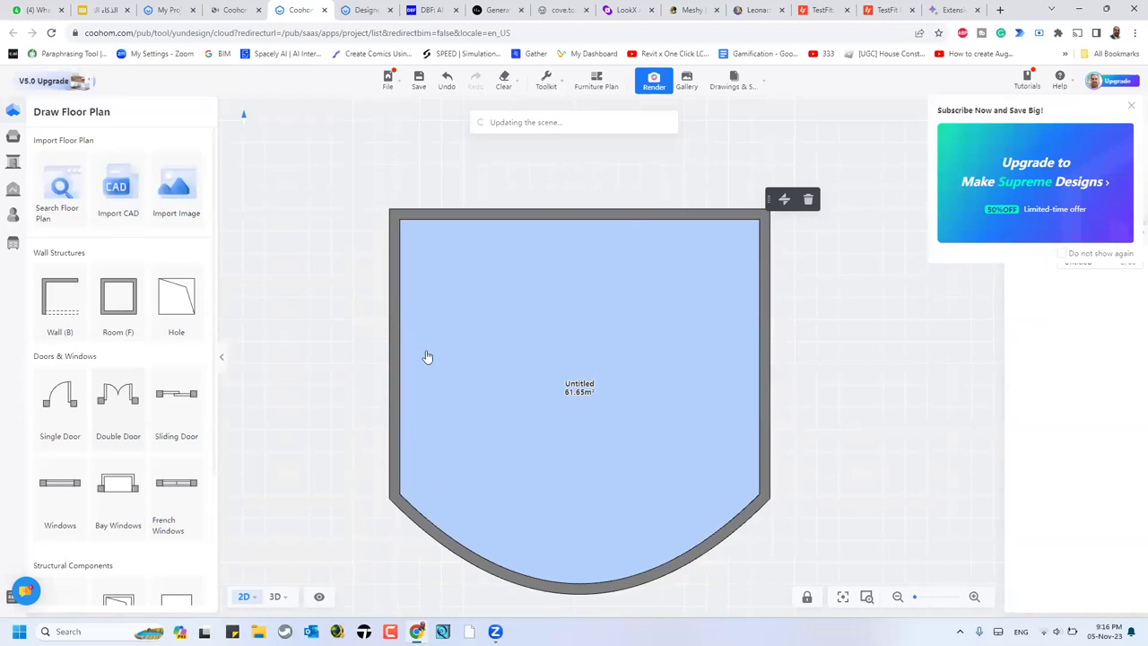
# Step: Place a French window in the room's left wall and a bay window in its right wall, and try a double door
pyautogui.click(176, 502)
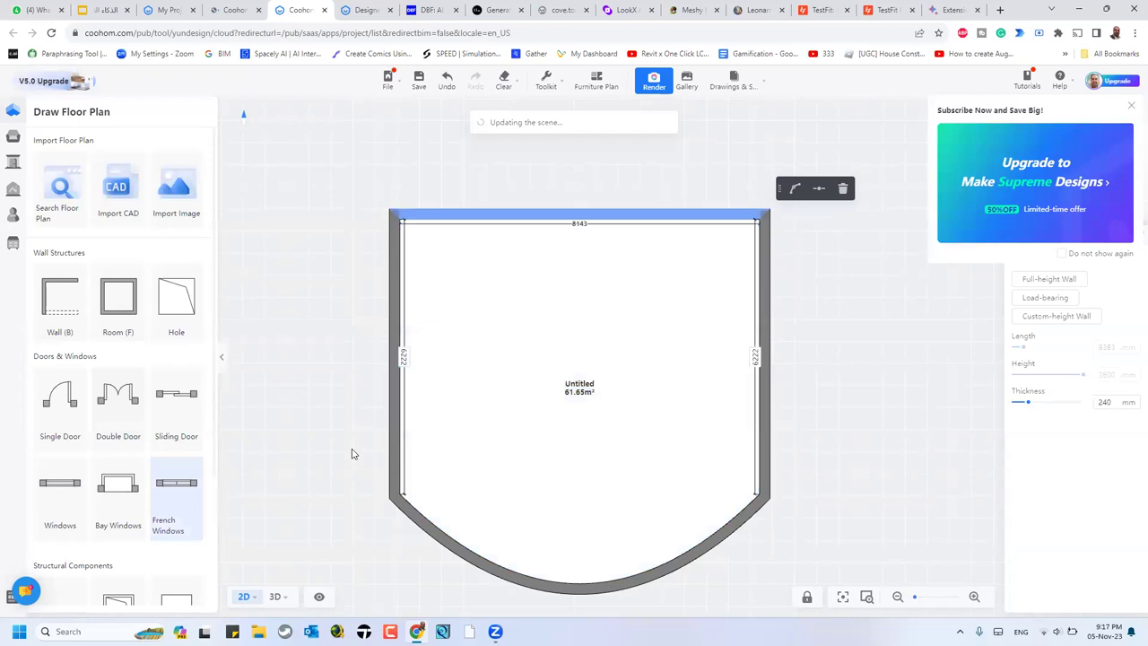
pyautogui.click(266, 396)
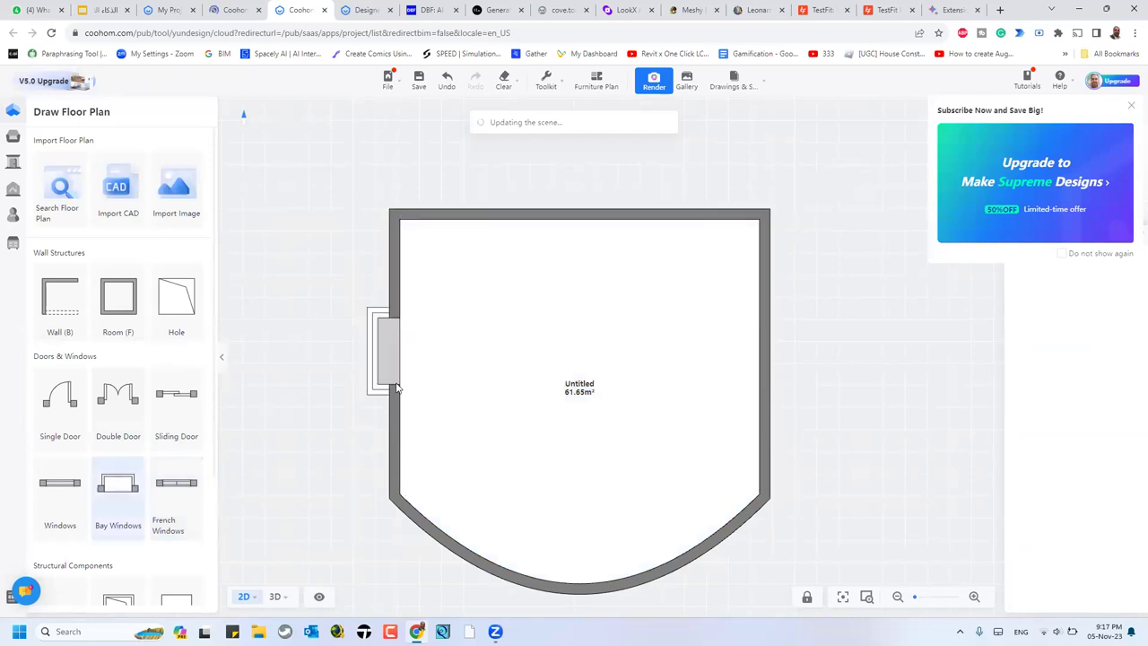
pyautogui.click(397, 388)
pyautogui.press('Escape')
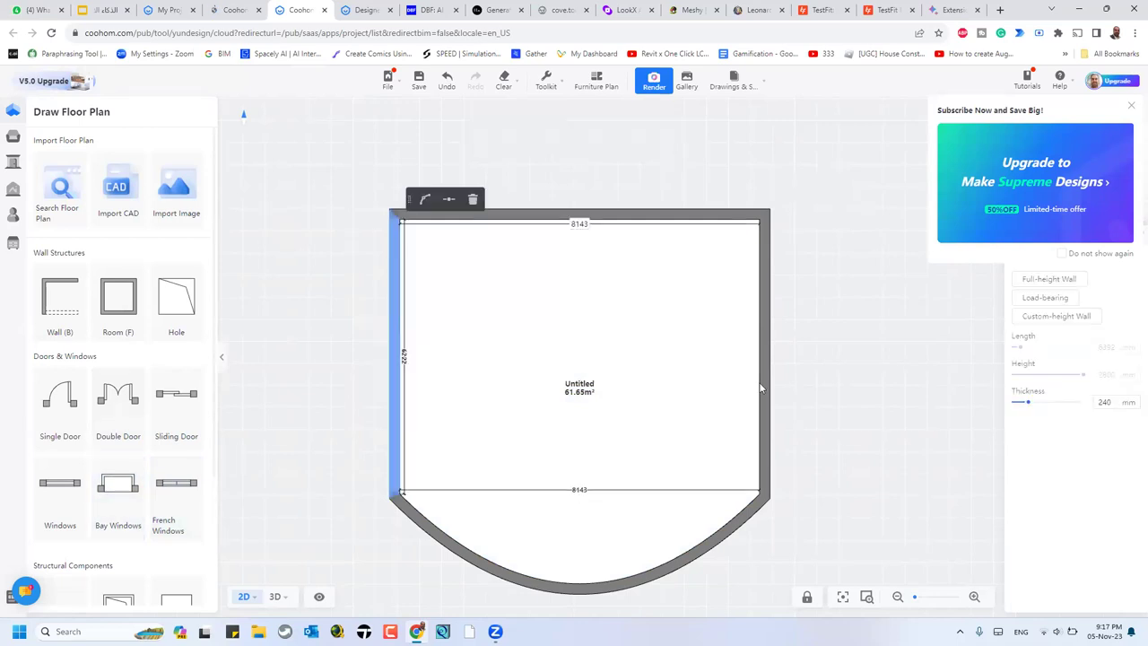
pyautogui.click(834, 391)
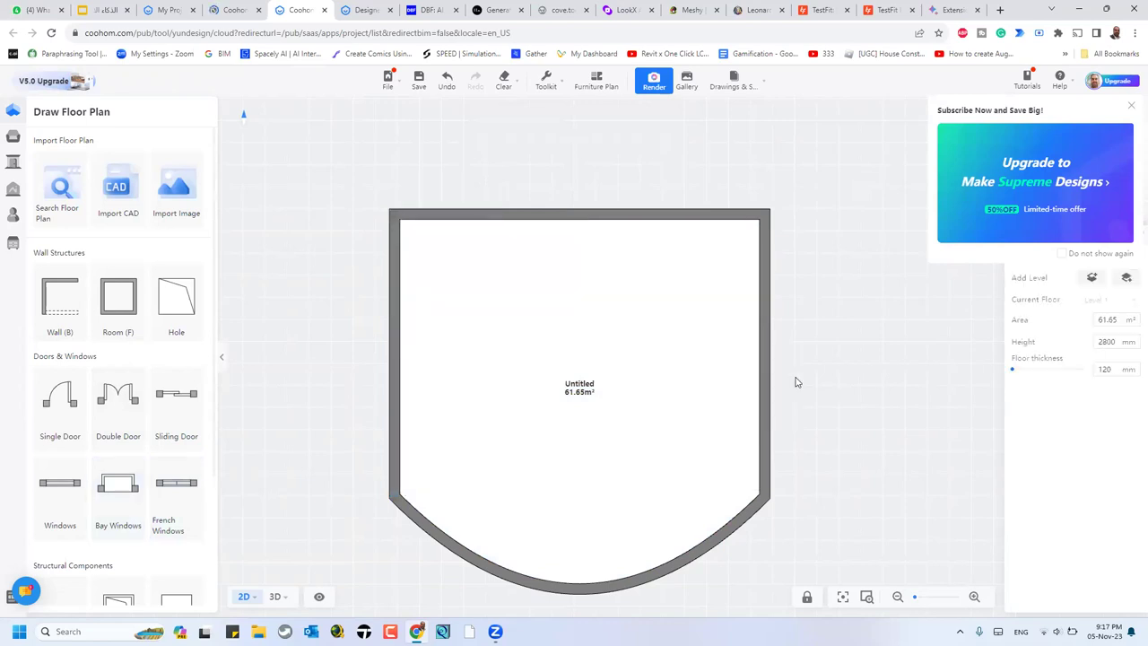
pyautogui.click(123, 405)
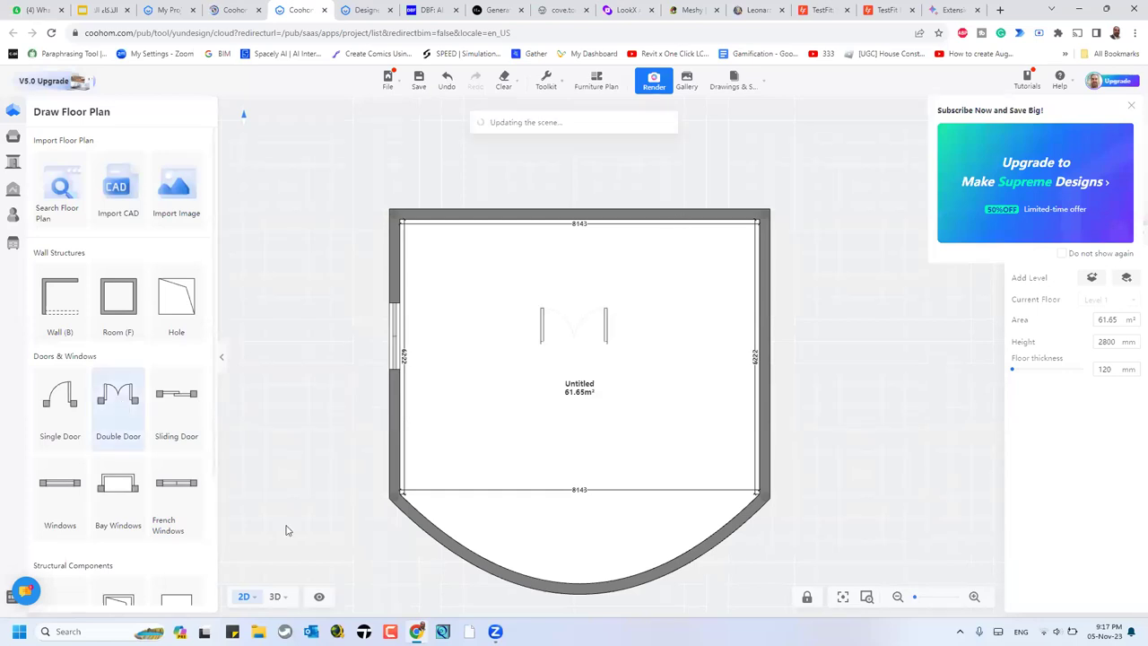
# Step: Switch the floor plan from 2D to 3D and enter the Walk view
pyautogui.click(257, 600)
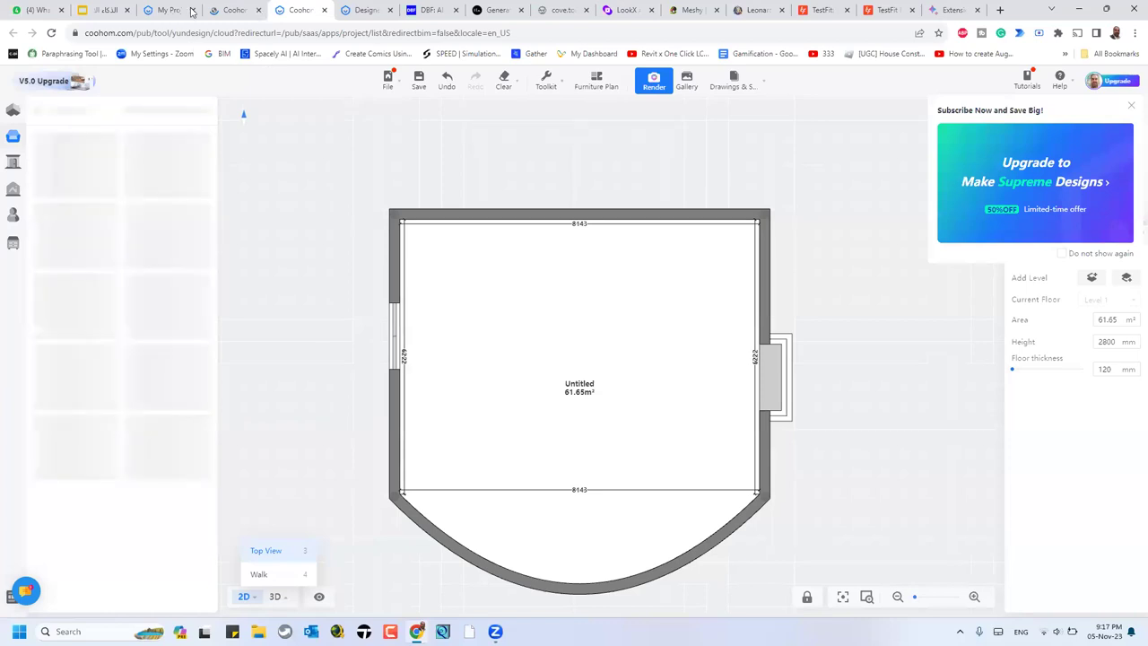
pyautogui.click(286, 597)
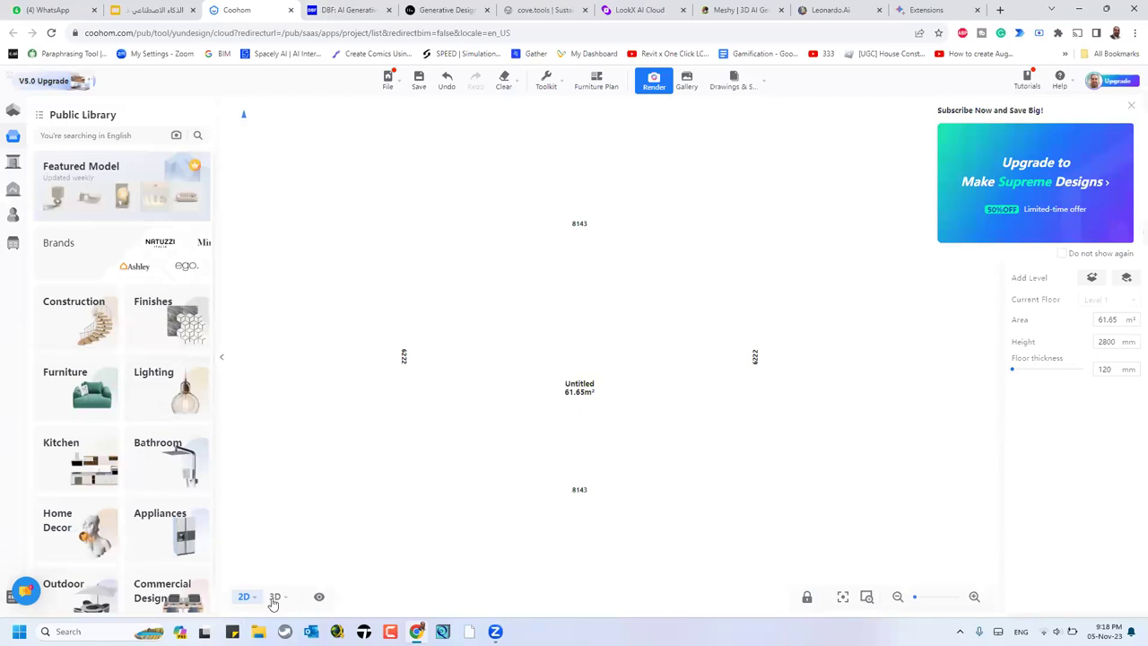
pyautogui.moveTo(274, 603)
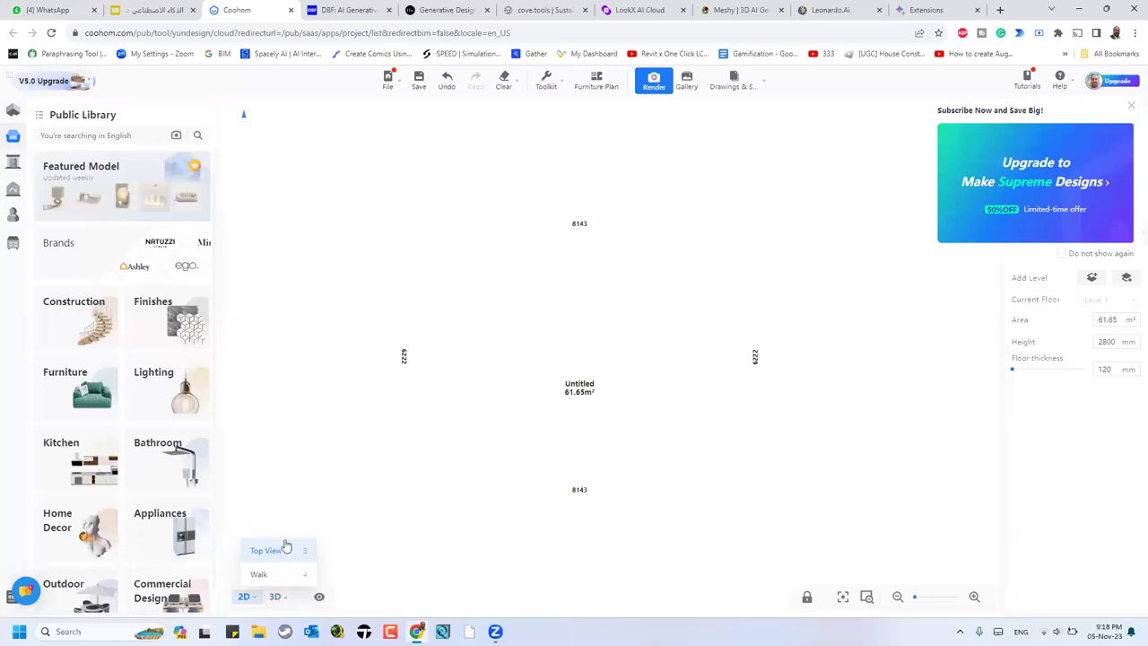
pyautogui.click(274, 587)
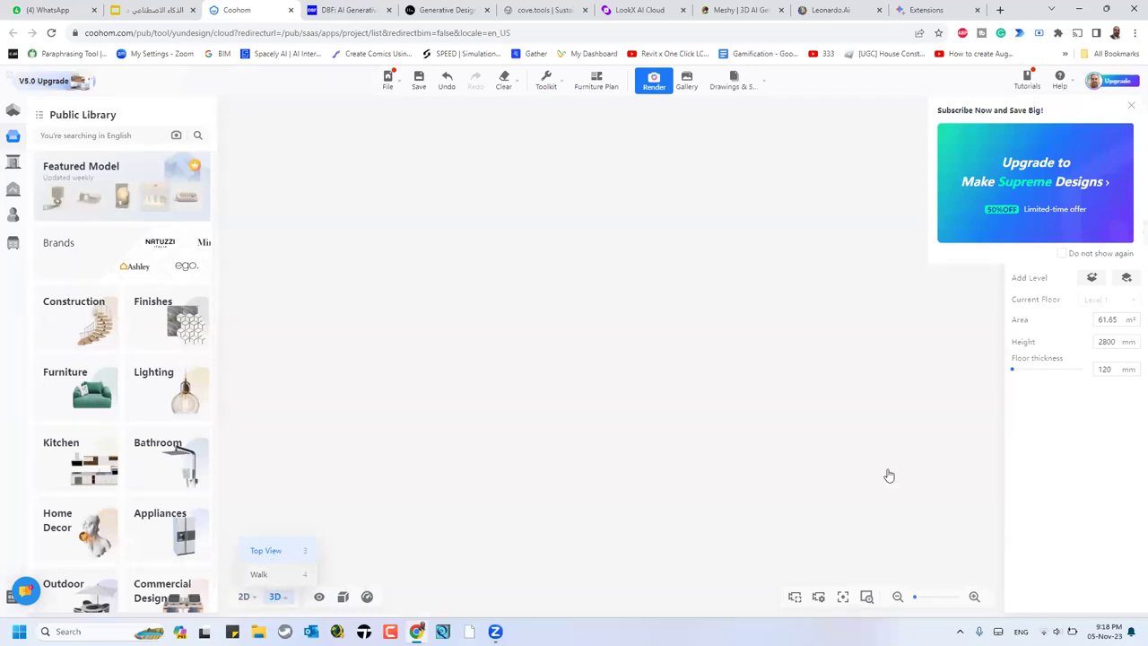
pyautogui.press('4')
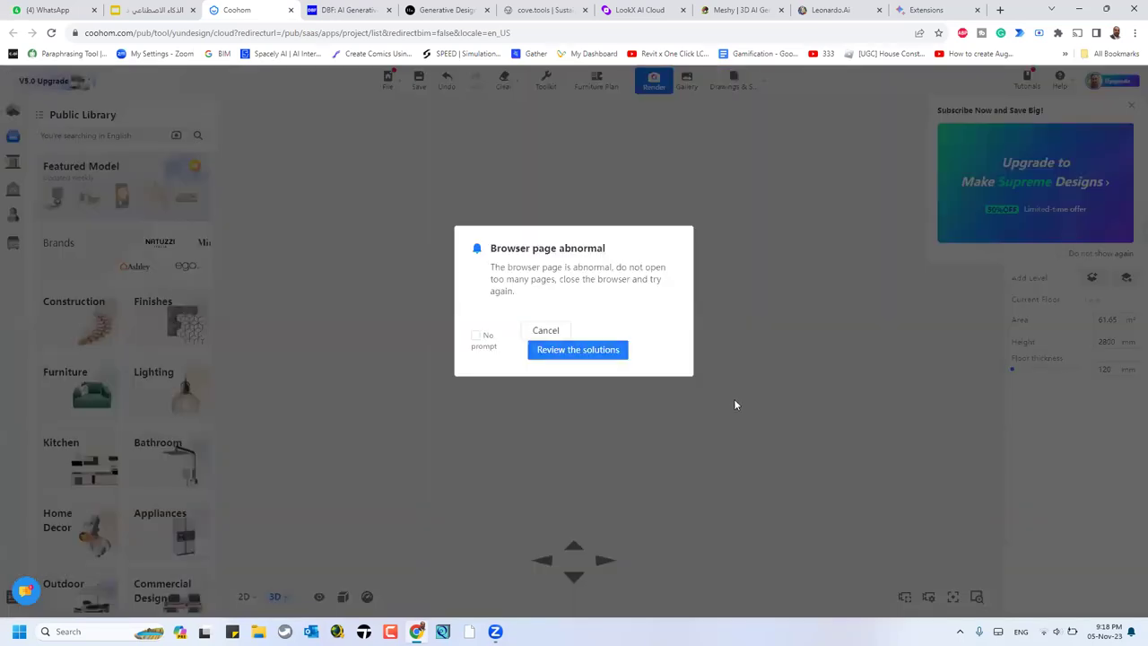
# Step: Open the suggested solutions for the abnormal browser page and read the recommended browser and computer configurations
pyautogui.click(577, 349)
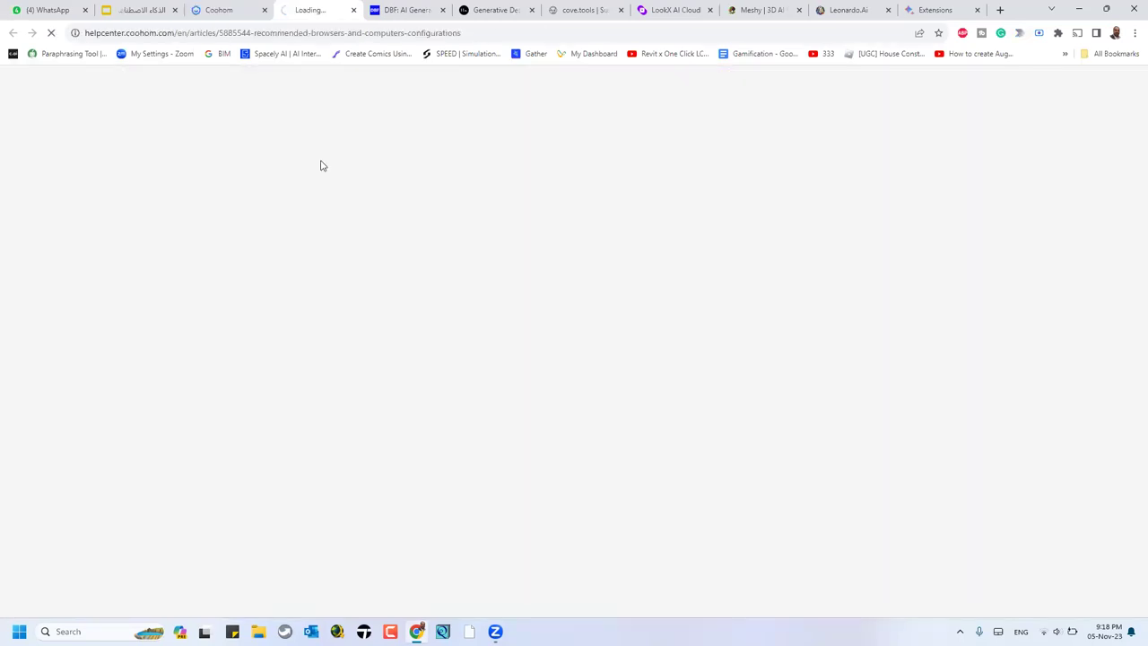
pyautogui.click(224, 13)
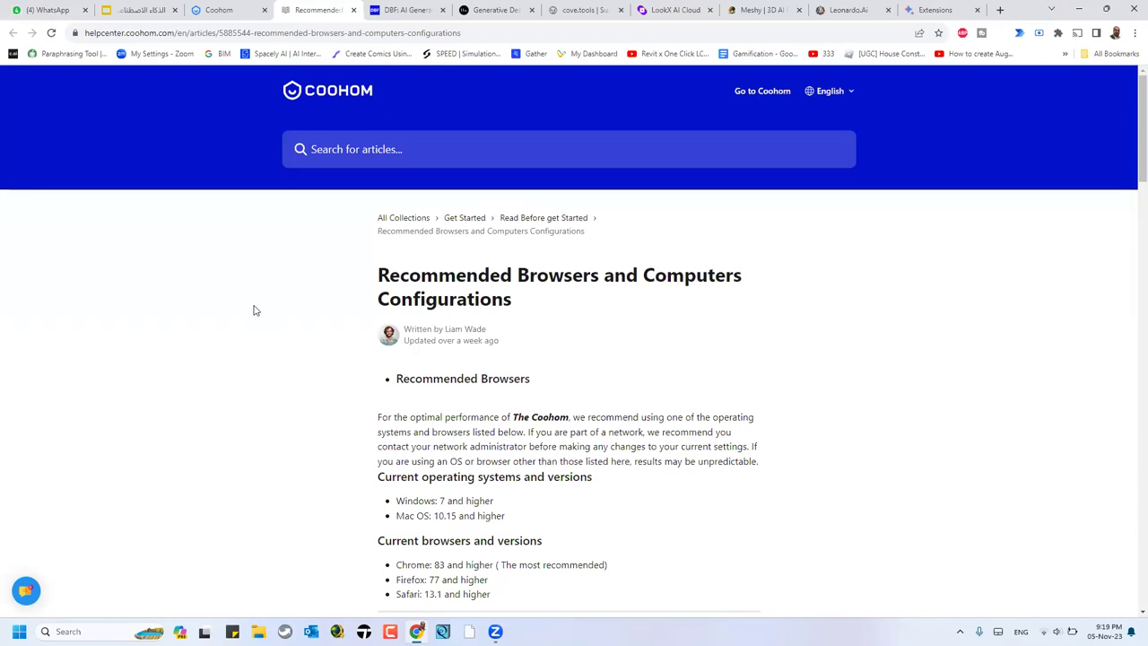
pyautogui.scroll(-3, 203, 374)
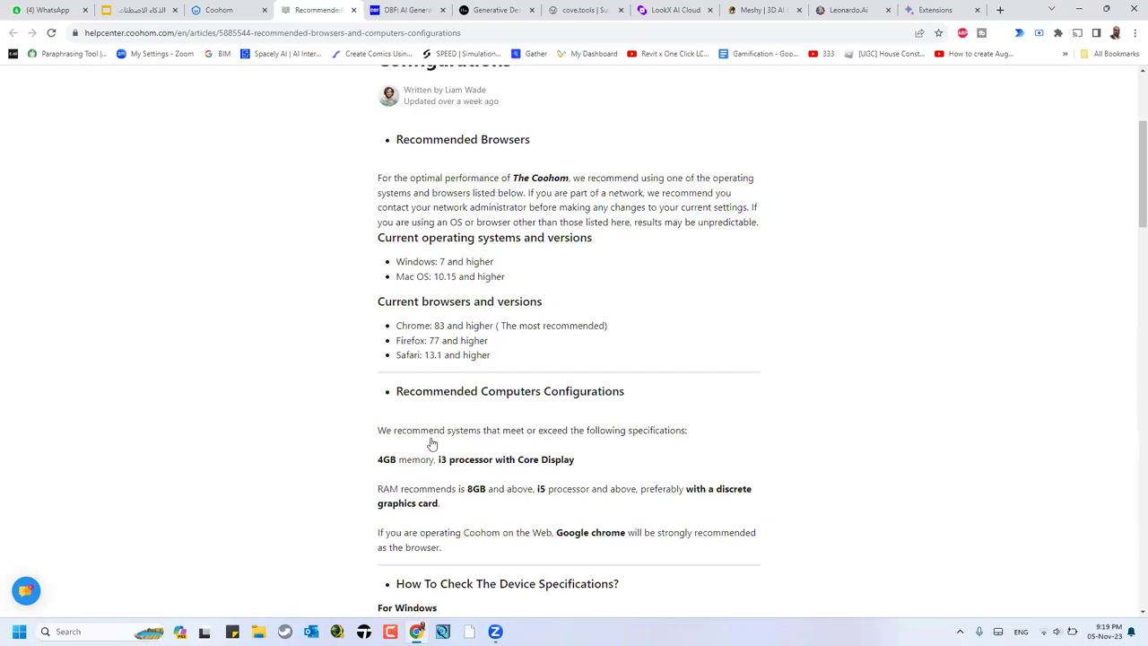
pyautogui.scroll(-4, 431, 444)
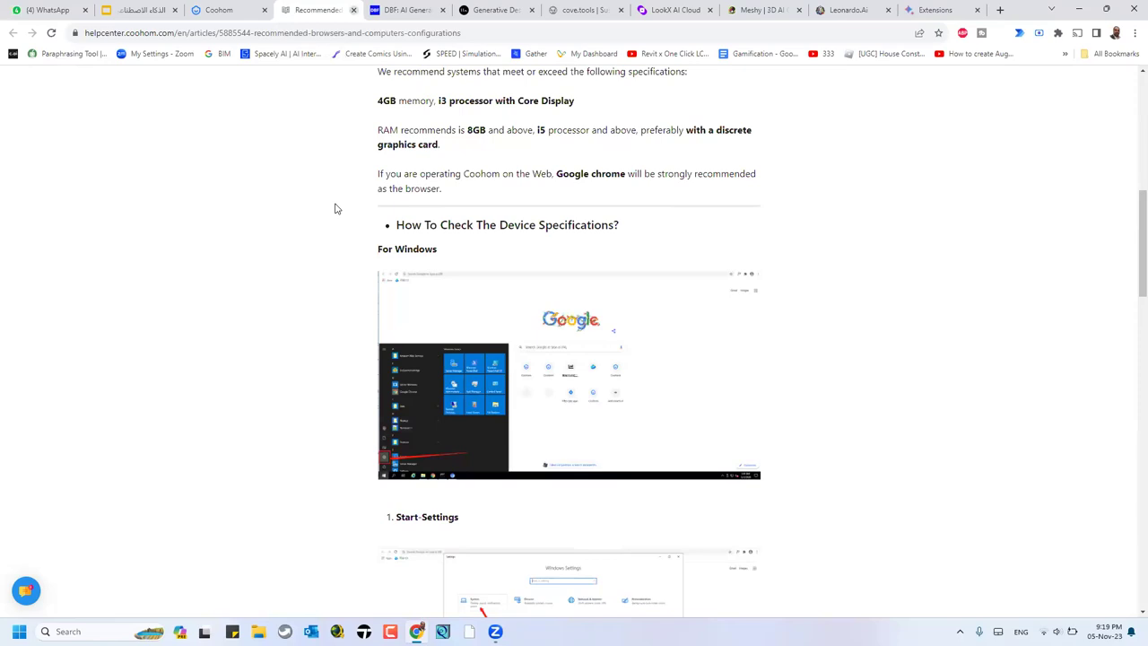
# Step: Close the Coohom design tool and return to the Coohom slide in the Google Slides presentation
pyautogui.hotkey('ctrl', 'shift', 'Tab')
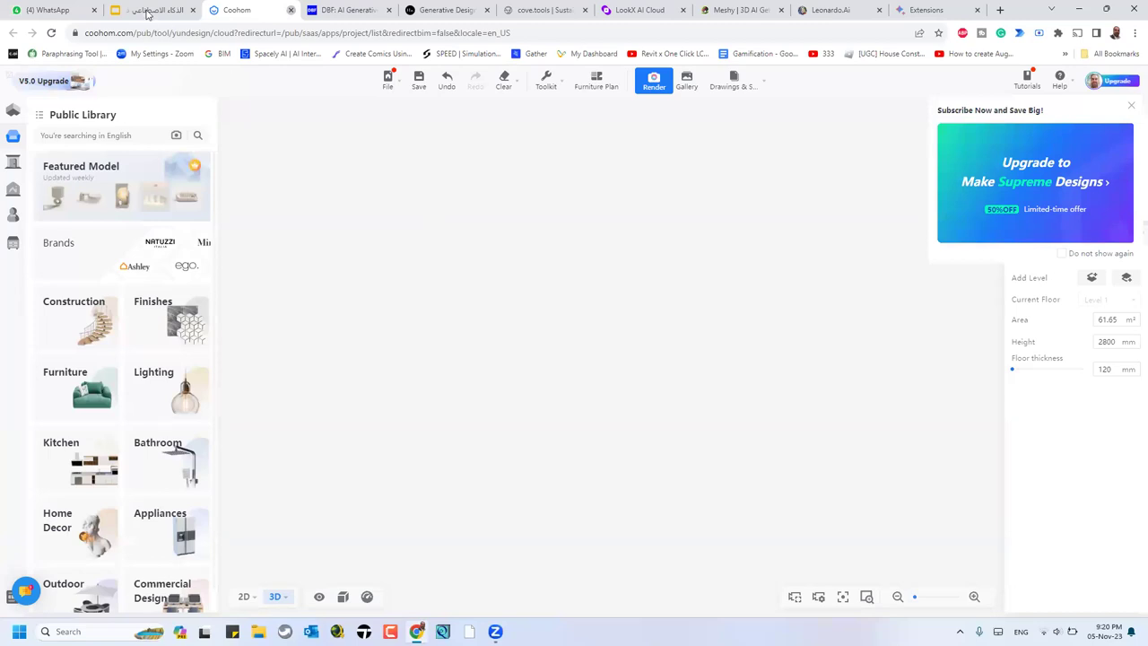
pyautogui.hotkey('ctrl', 'w')
pyautogui.hotkey('ctrl', 'shift', 'Tab')
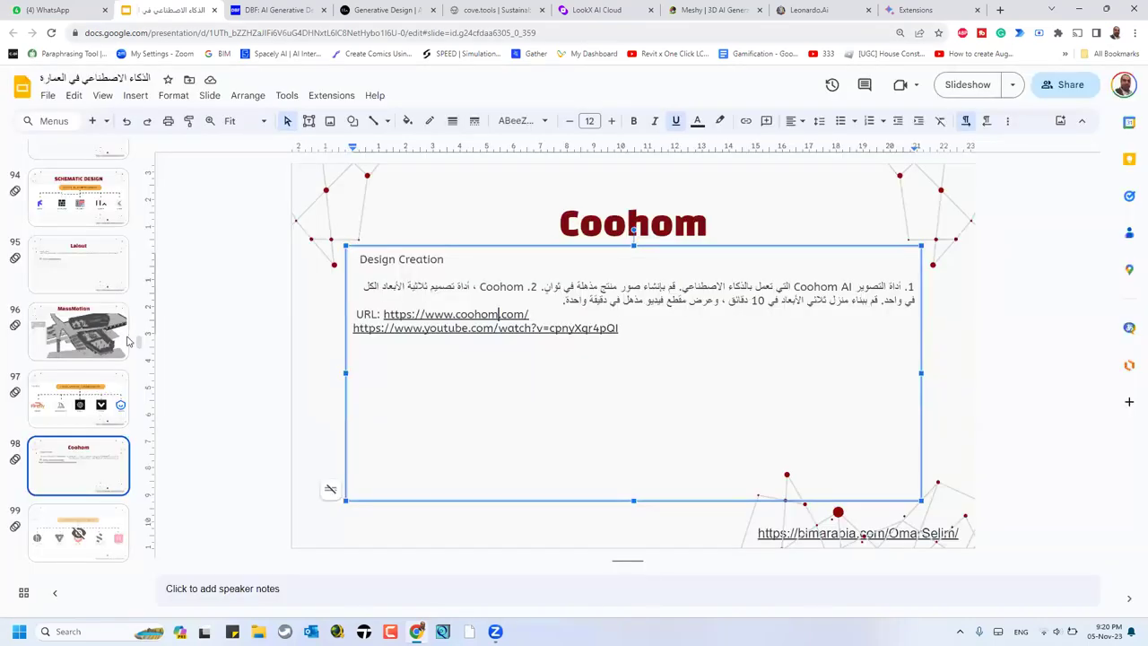
# Step: Show the Design Development, Generative Design and Generative Design in Revit slides, 101 to 103
pyautogui.scroll(-2, 128, 341)
pyautogui.scroll(-3, 107, 332)
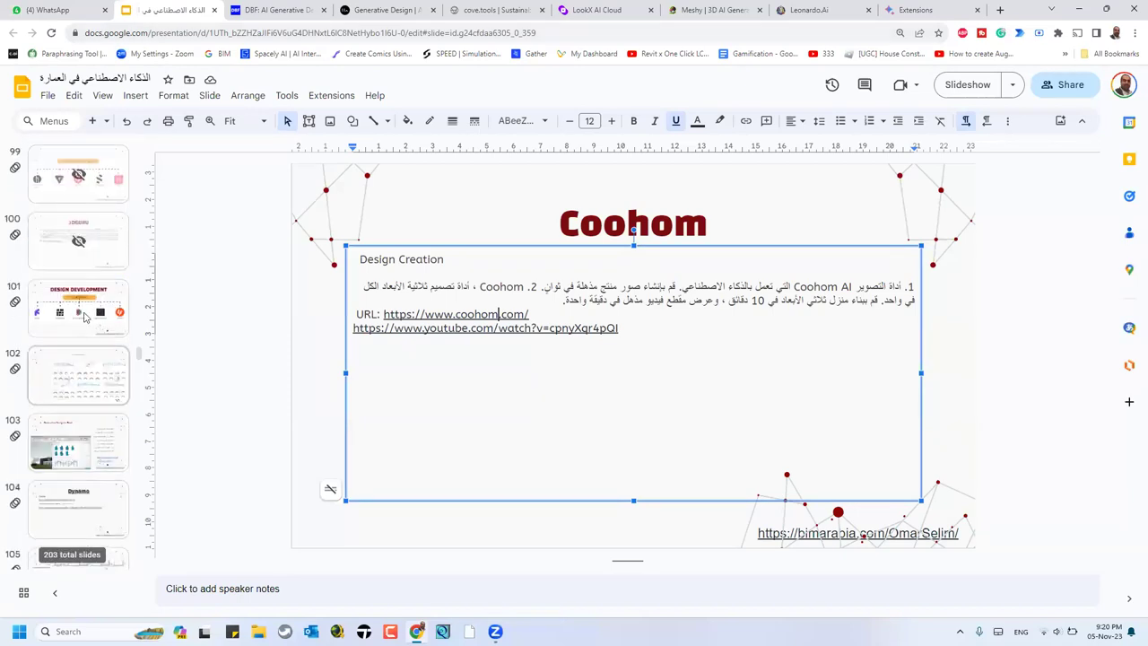
pyautogui.click(85, 316)
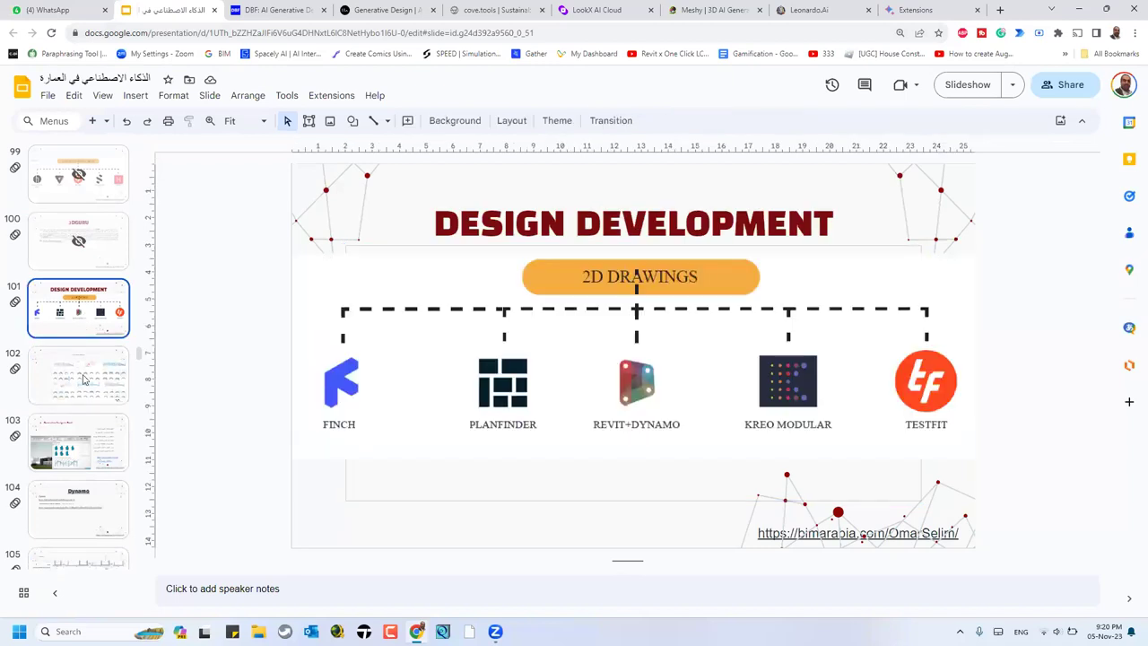
pyautogui.click(83, 378)
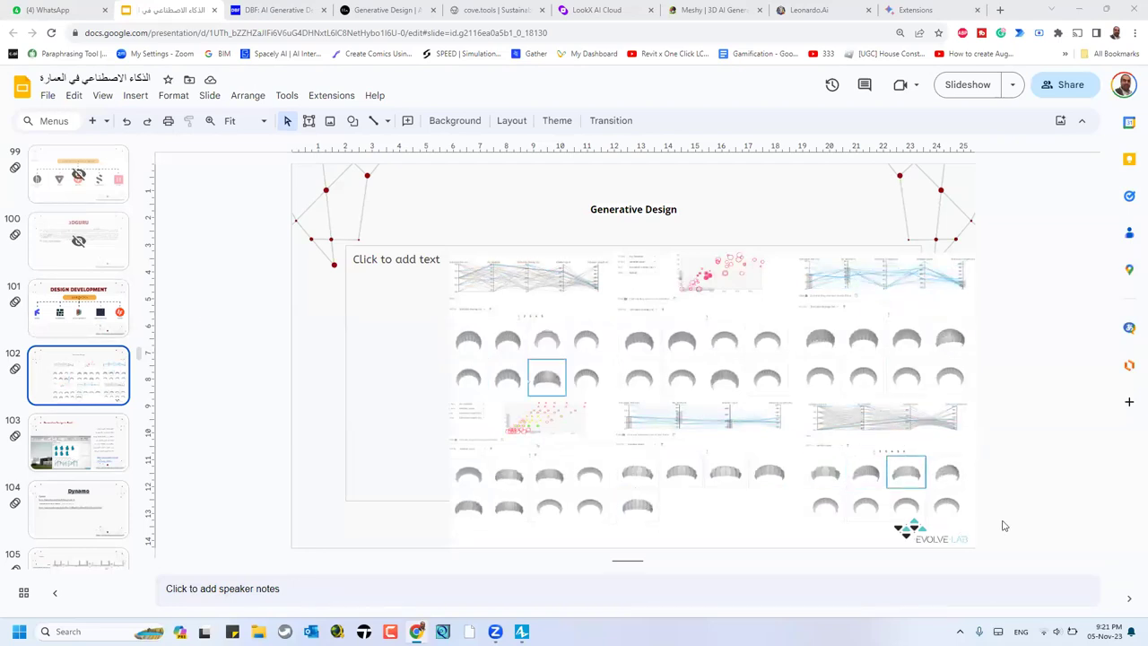
pyautogui.click(101, 441)
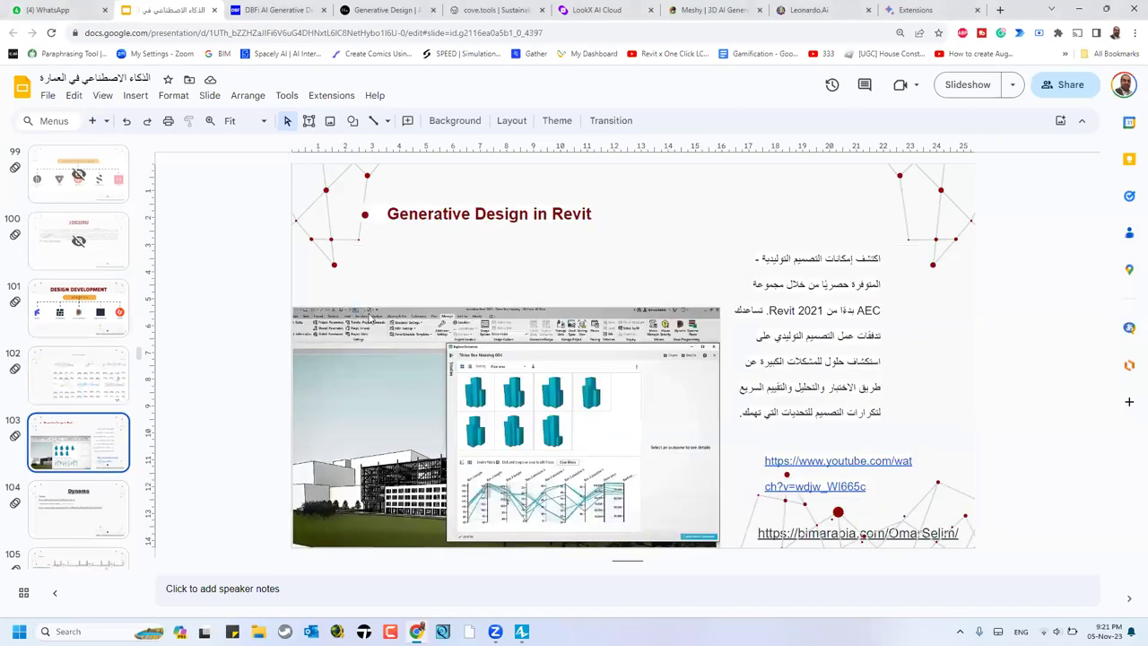
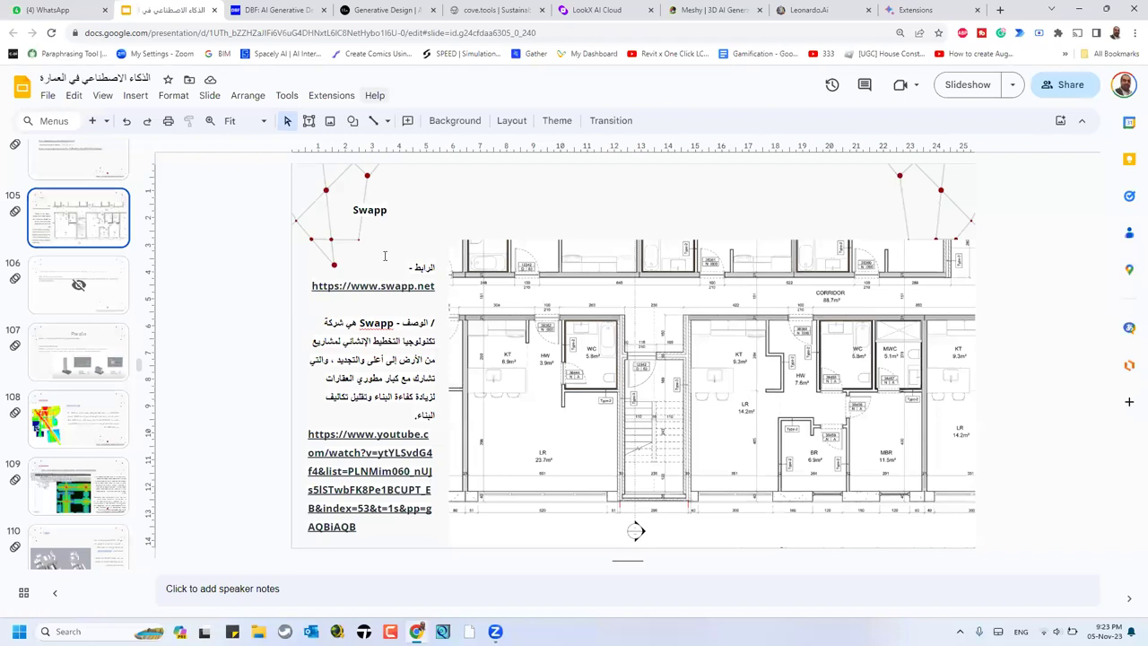
# Step: Open the Swapp website from the link on its slide and look through the home page from start to end
pyautogui.click(385, 283)
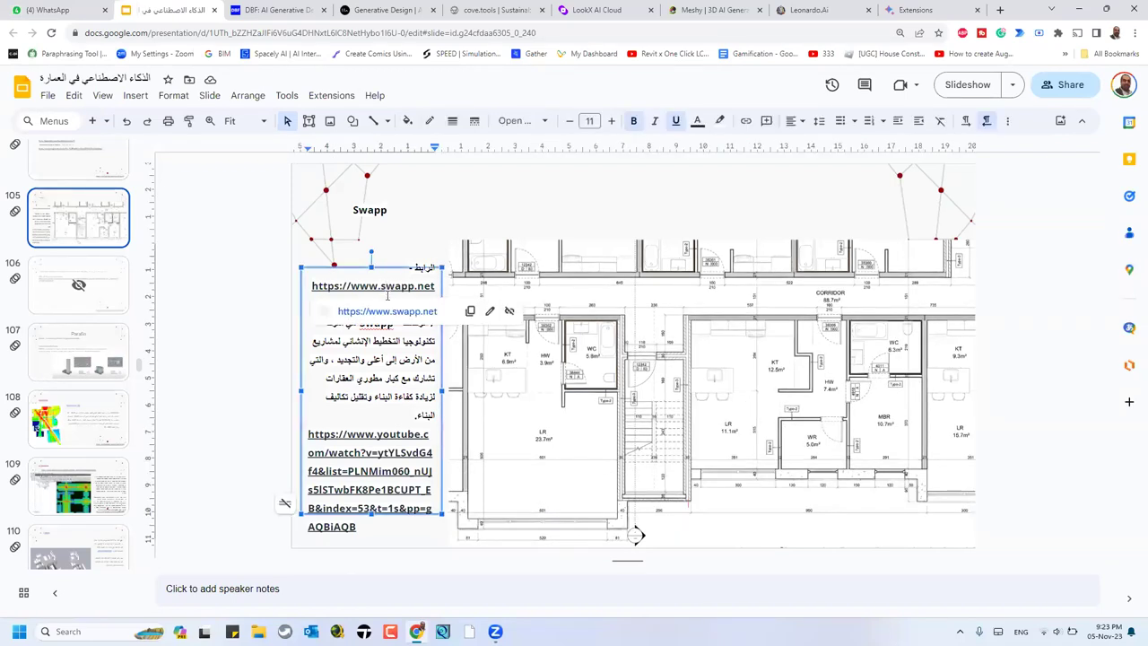
pyautogui.click(354, 311)
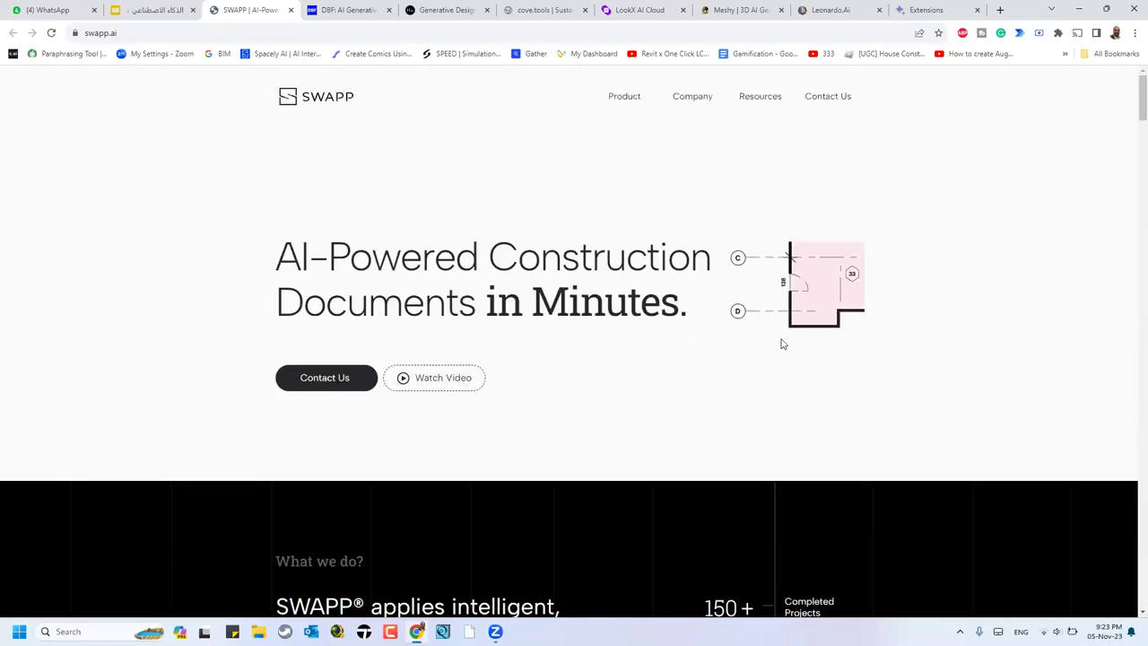
pyautogui.scroll(-7, 594, 358)
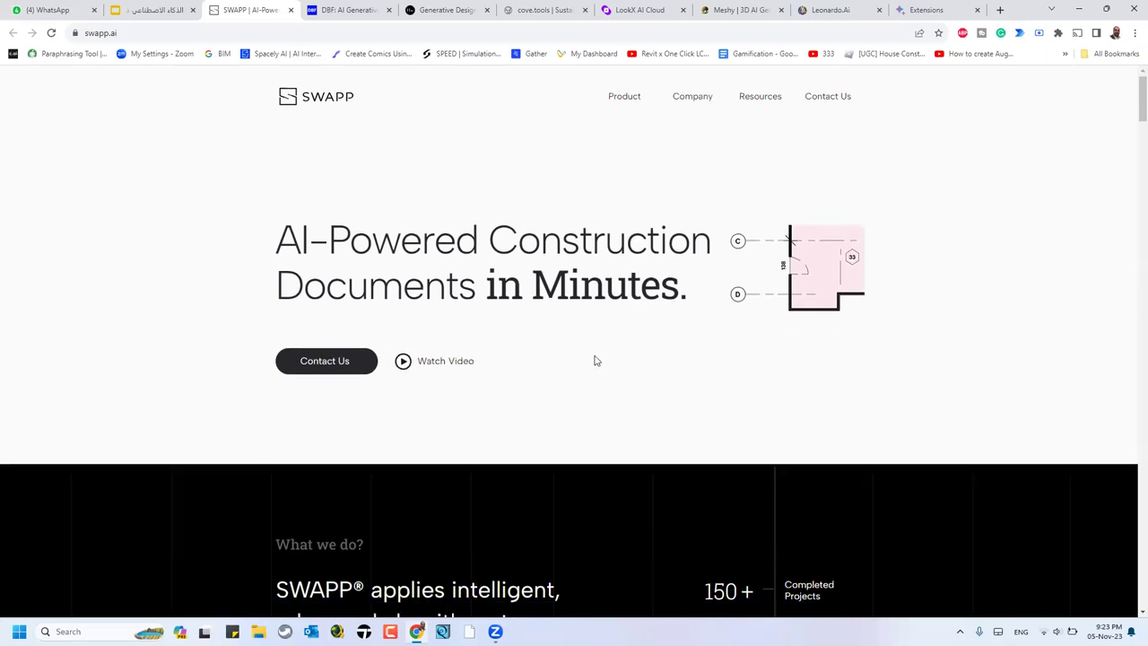
pyautogui.scroll(-10, 594, 365)
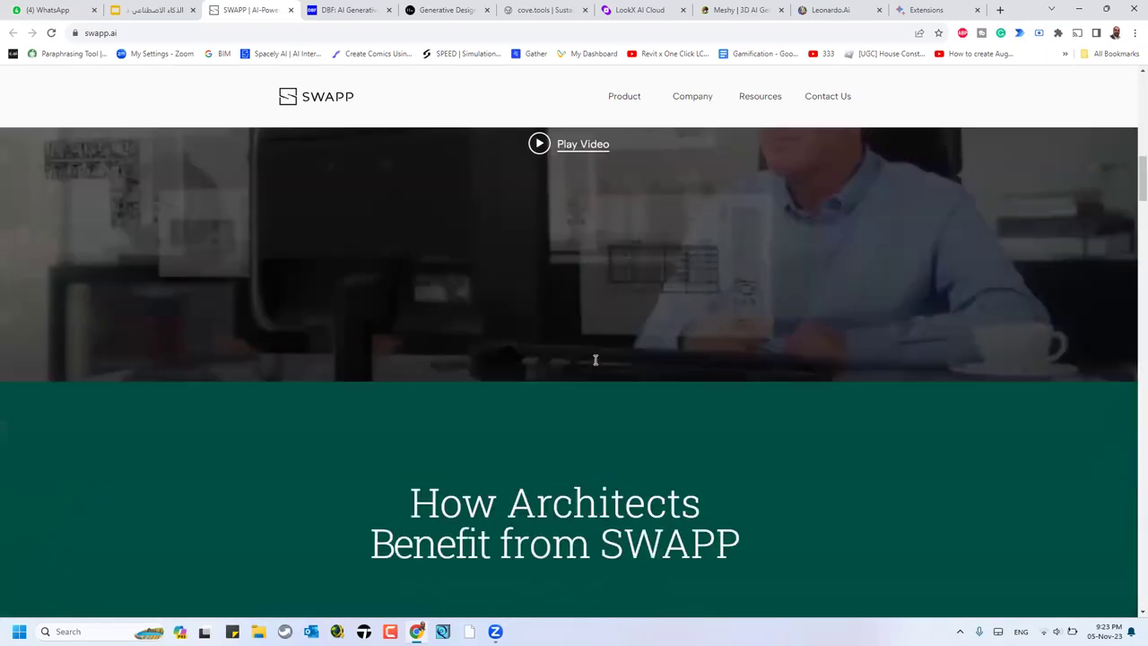
pyautogui.scroll(-15, 591, 366)
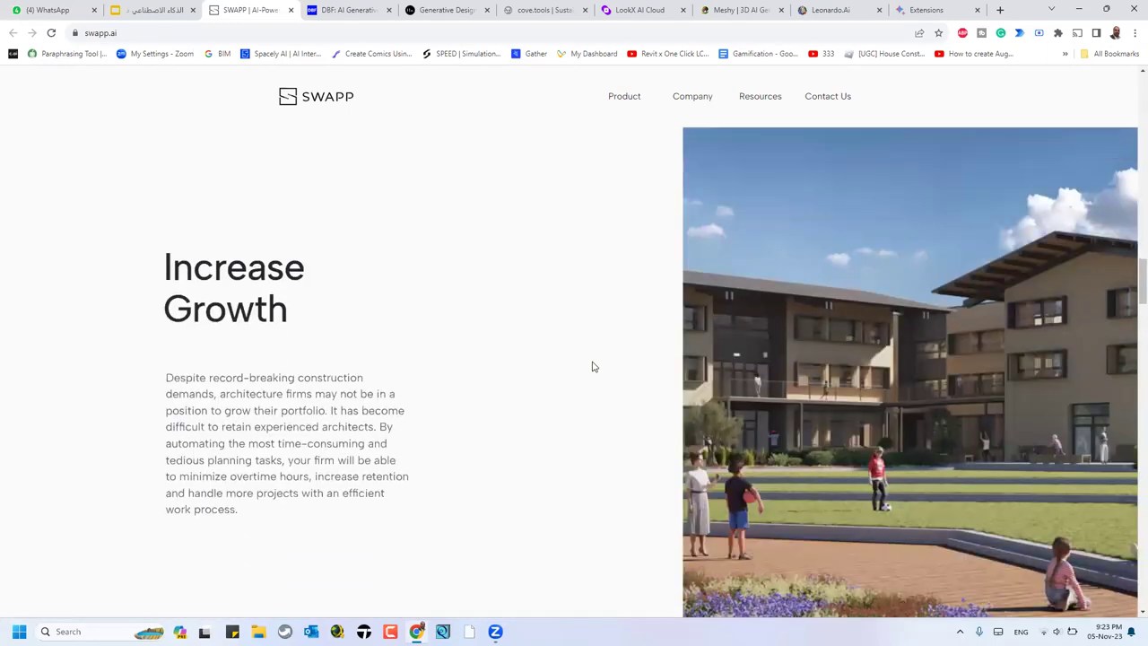
pyautogui.scroll(-20, 596, 417)
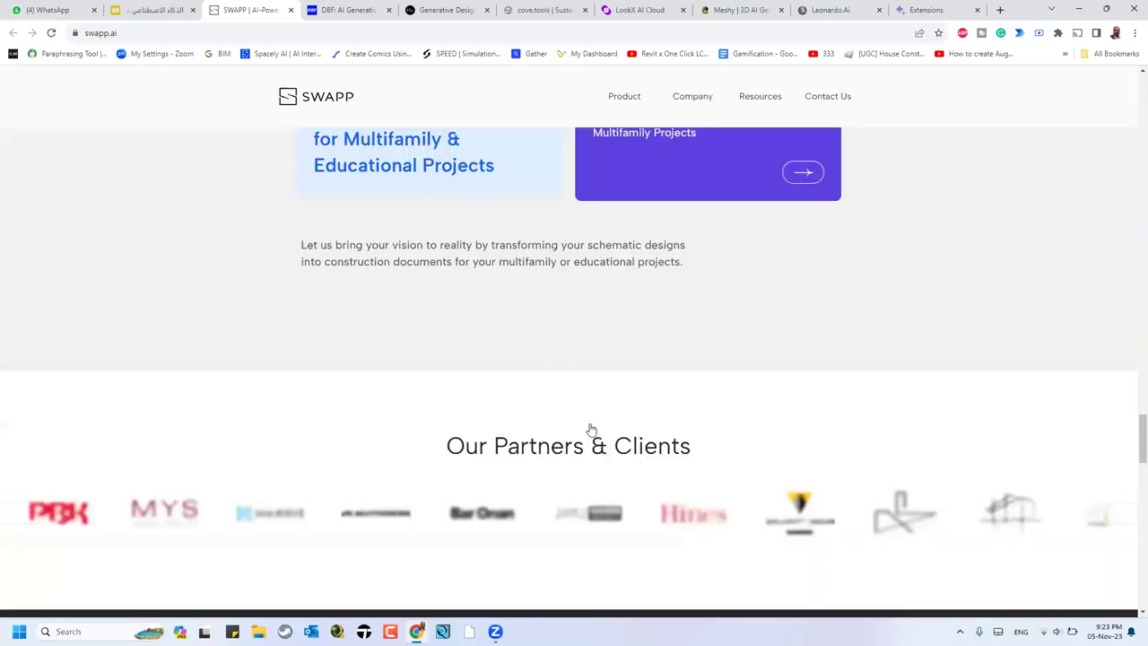
pyautogui.scroll(-15, 589, 429)
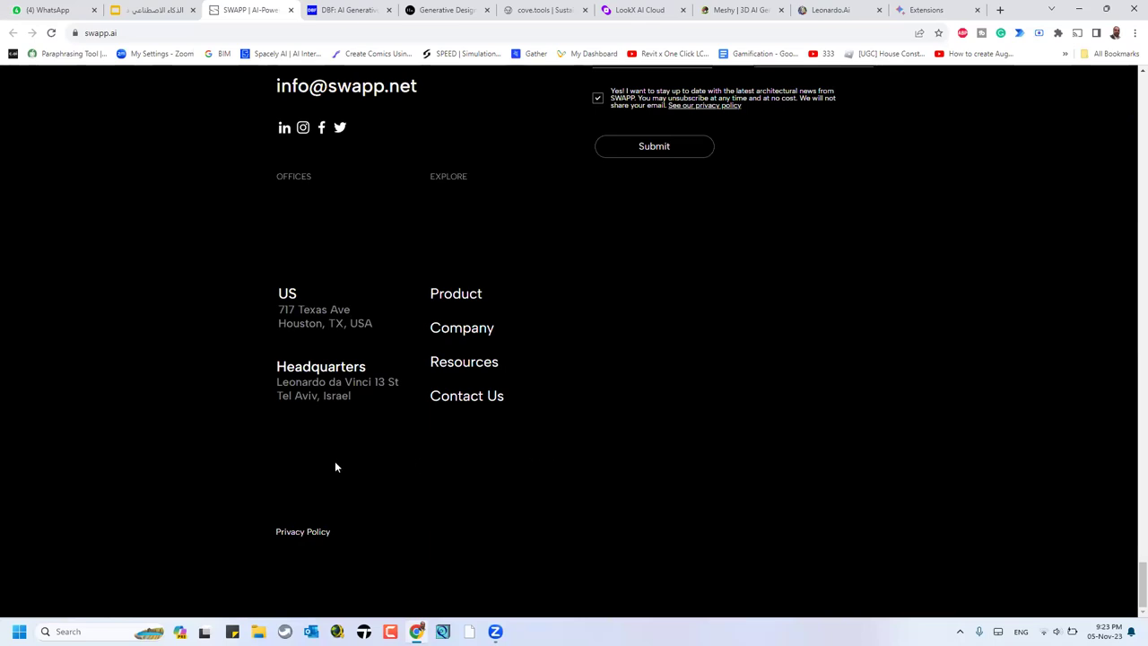
pyautogui.scroll(20, 147, 238)
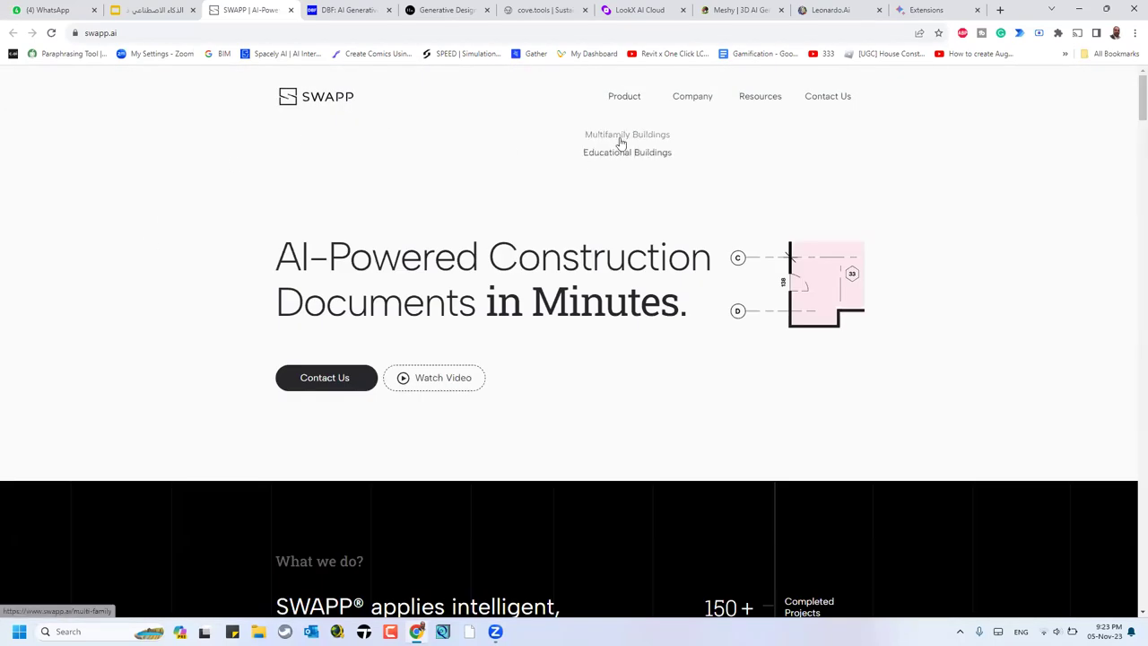
# Step: Return to the presentation and show the Parafin, isovists, depthMapX and Finch3d slides
pyautogui.click(148, 10)
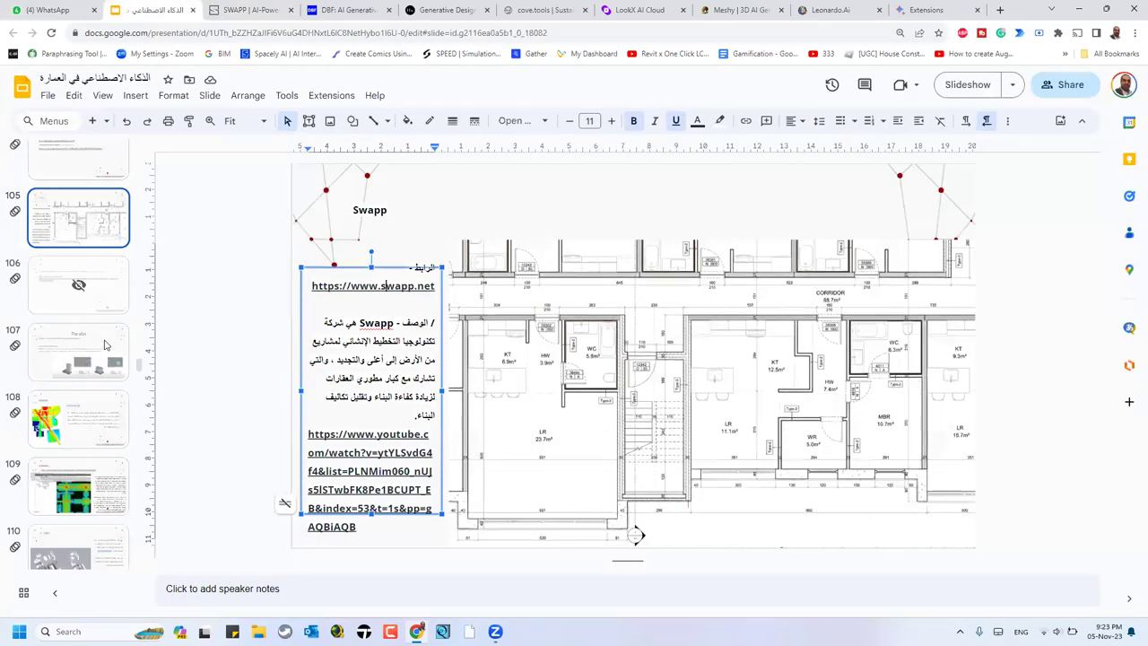
pyautogui.click(104, 344)
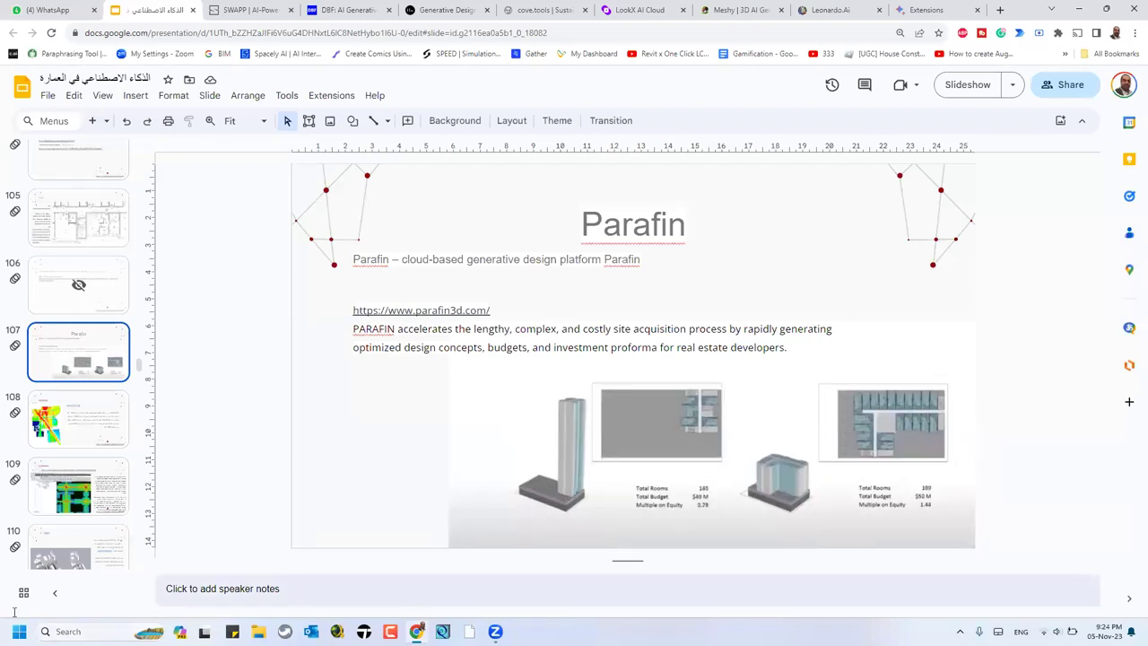
pyautogui.click(81, 431)
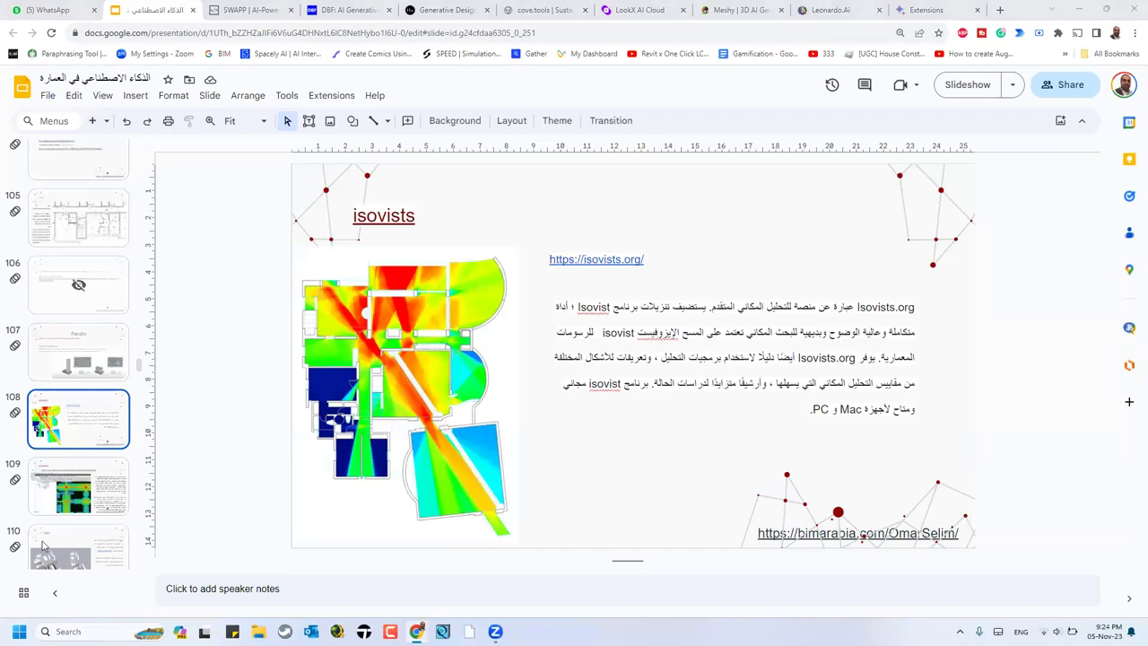
pyautogui.click(101, 508)
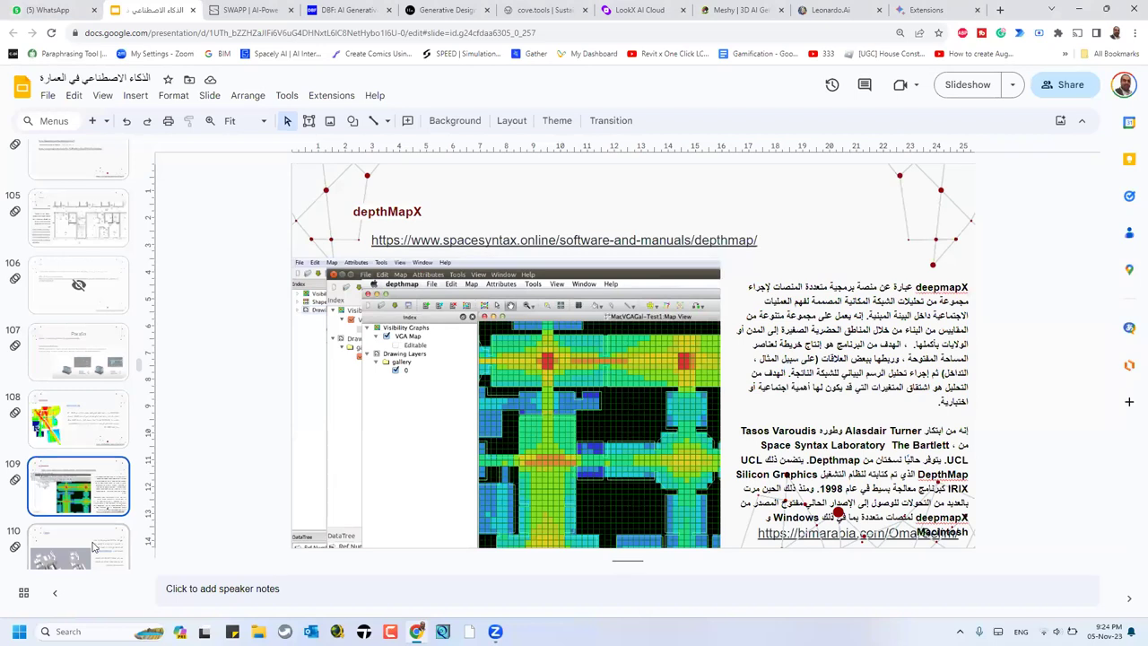
pyautogui.press('Down')
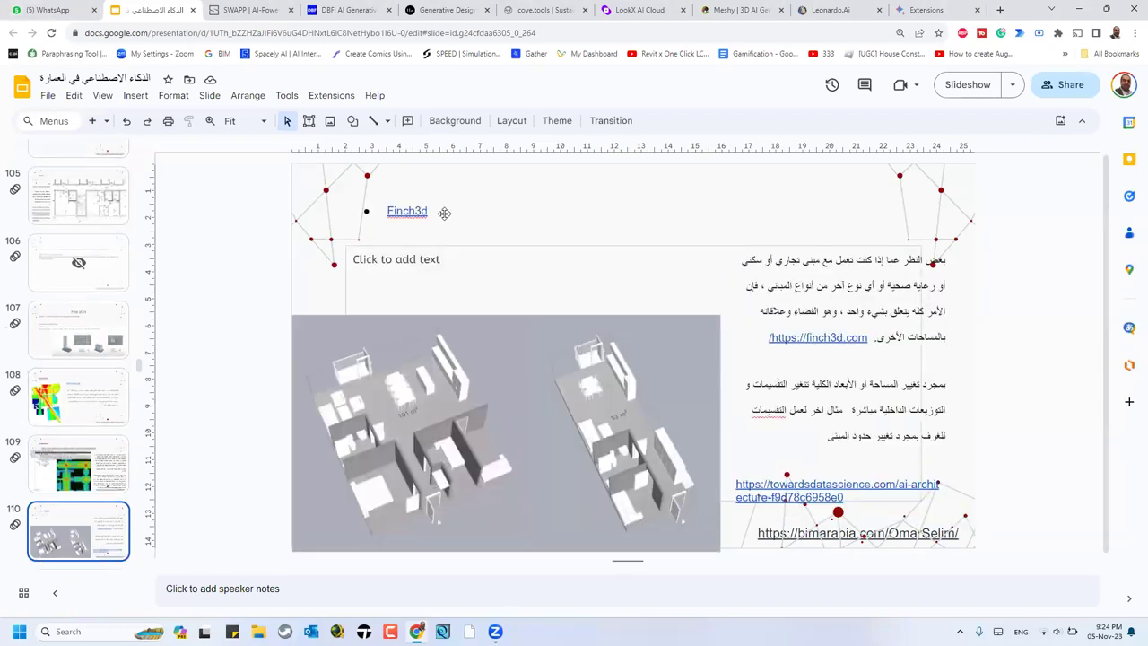
# Step: Open the finch3d.com link from the Finch3d slide in a new browser tab and return to the presentation
pyautogui.click(800, 337)
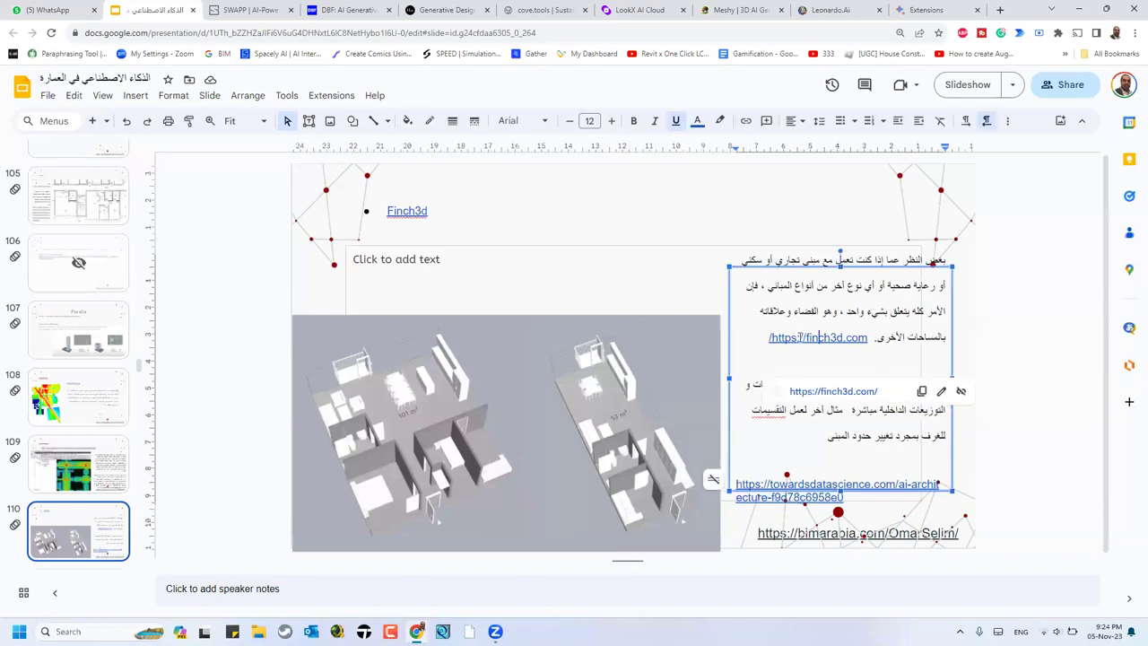
pyautogui.click(812, 391)
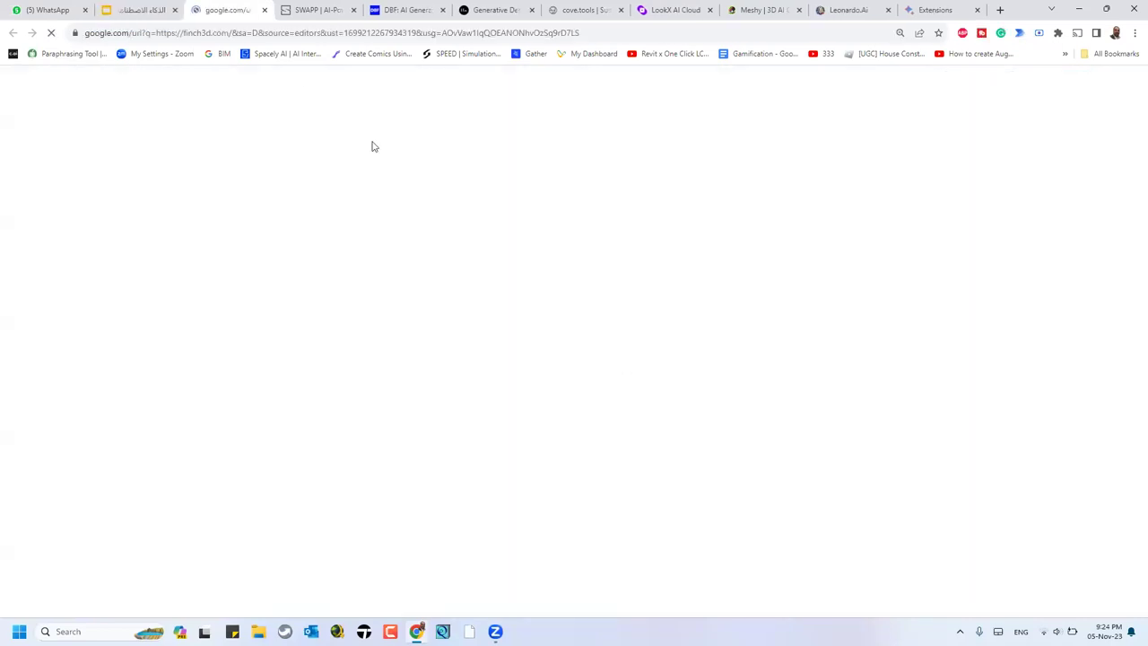
pyautogui.click(125, 10)
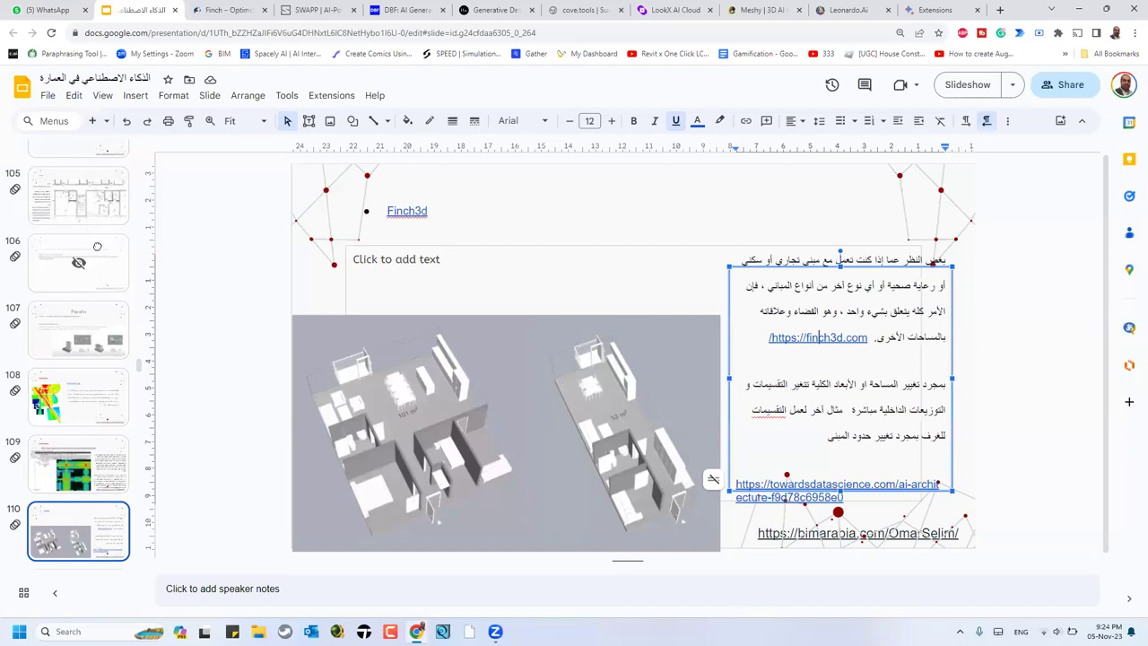
# Step: Move the Finch3d slide directly after the Swapp slide as slide 106, and reselect the Swapp slide
pyautogui.moveTo(78, 530); pyautogui.dragTo(141, 269)
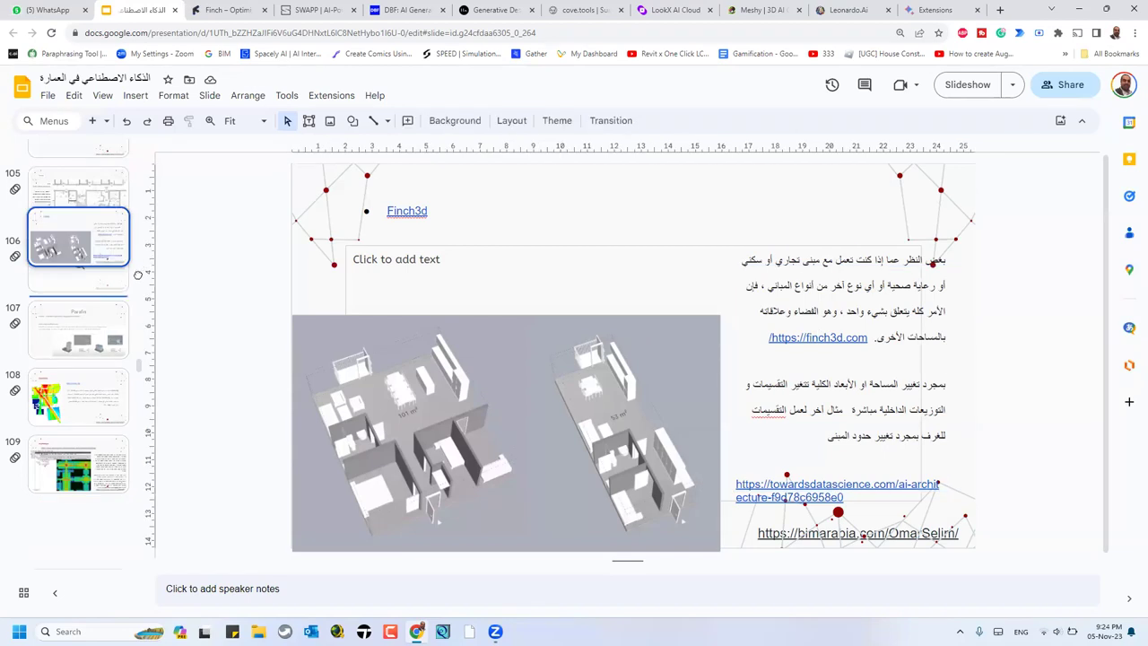
pyautogui.moveTo(114, 312); pyautogui.dragTo(113, 312)
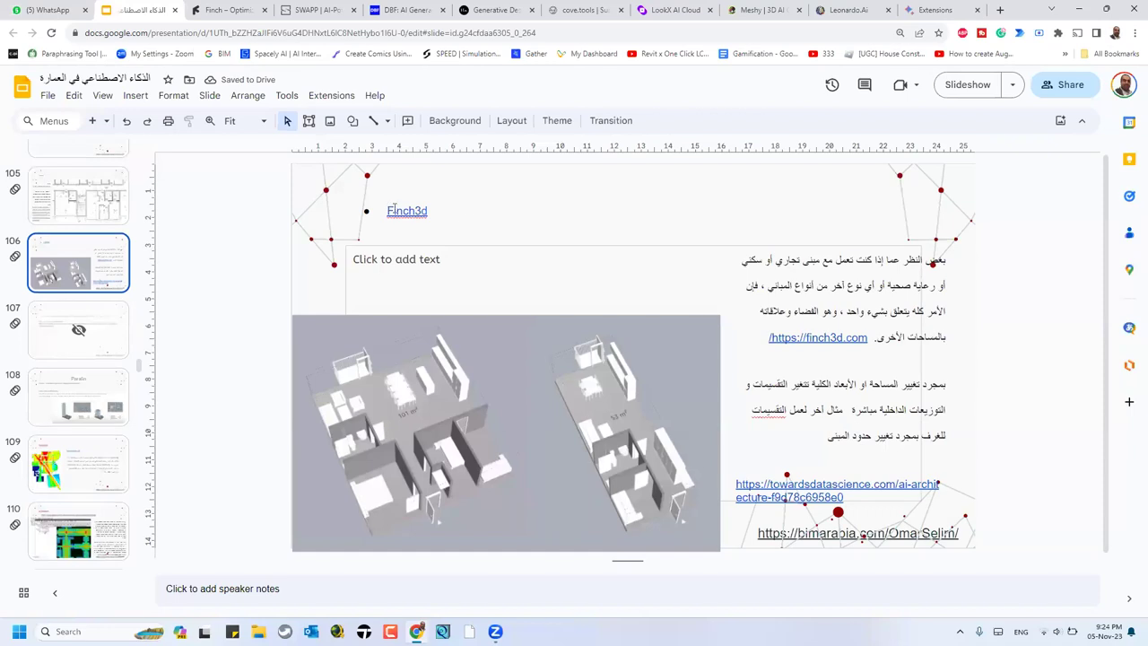
pyautogui.click(72, 196)
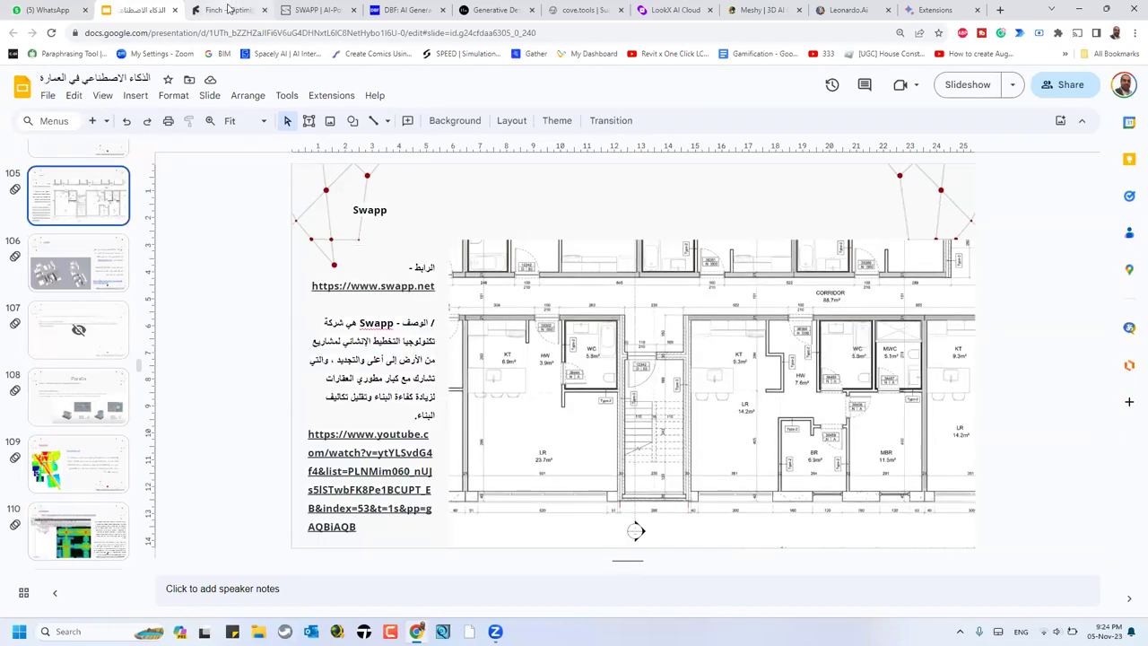
# Step: Examine the Finch website's sections on optimized design, rapid exploration, instant numbers, rule checking, workflow and testimonials
pyautogui.click(228, 10)
pyautogui.scroll(-3, 870, 403)
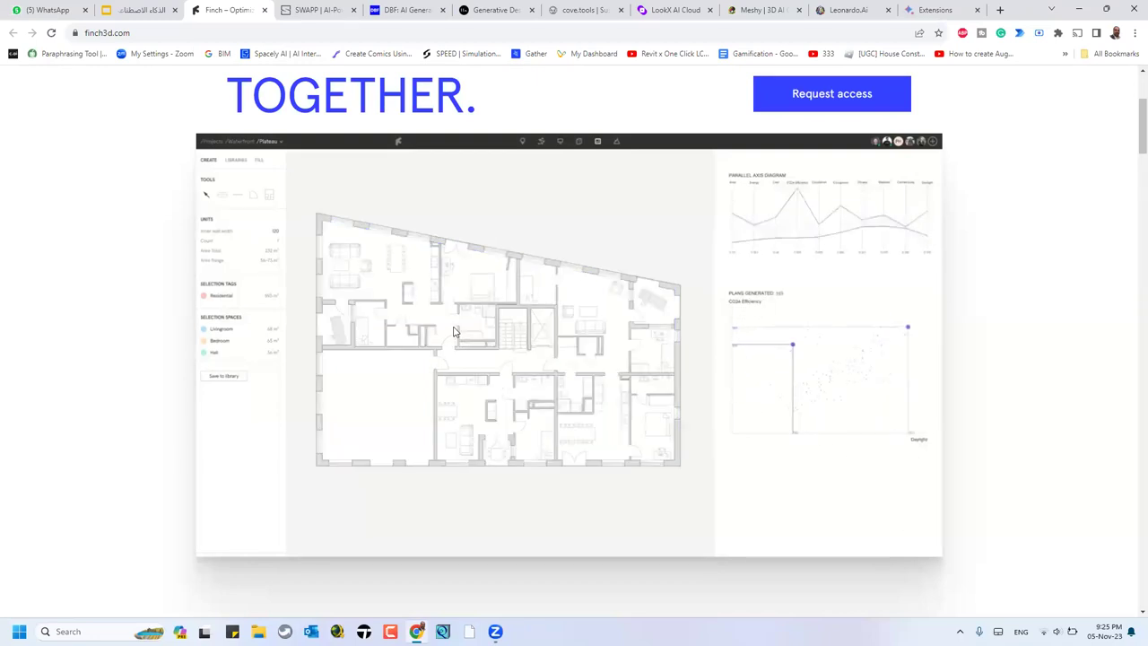
pyautogui.scroll(-7, 452, 332)
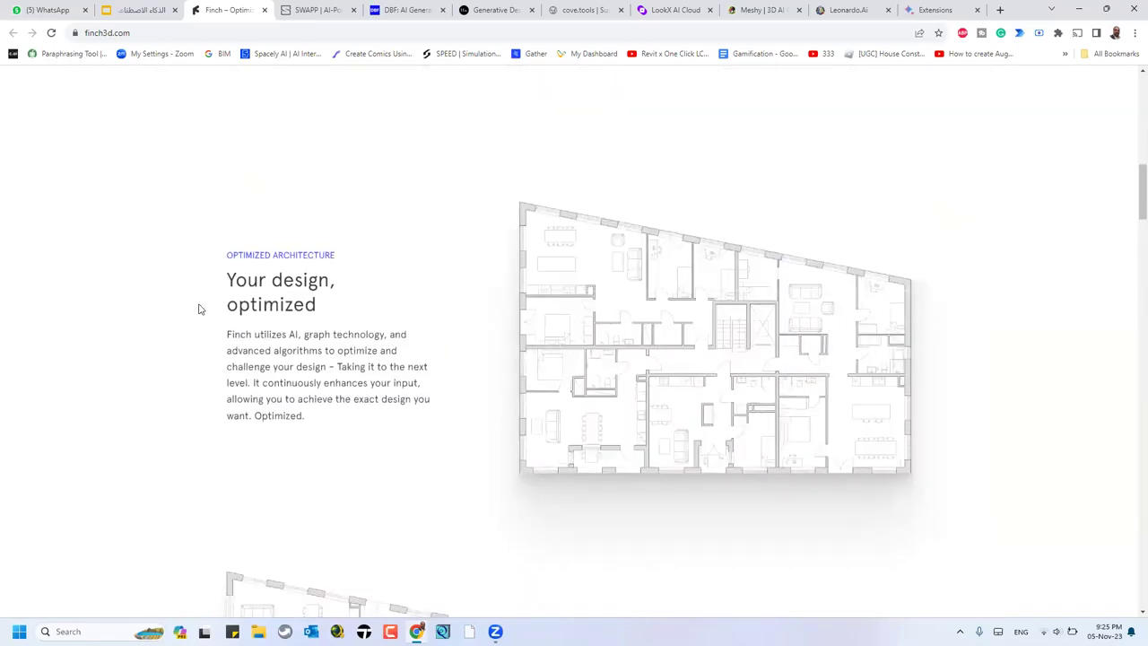
pyautogui.scroll(-1, 363, 377)
pyautogui.scroll(-3, 363, 378)
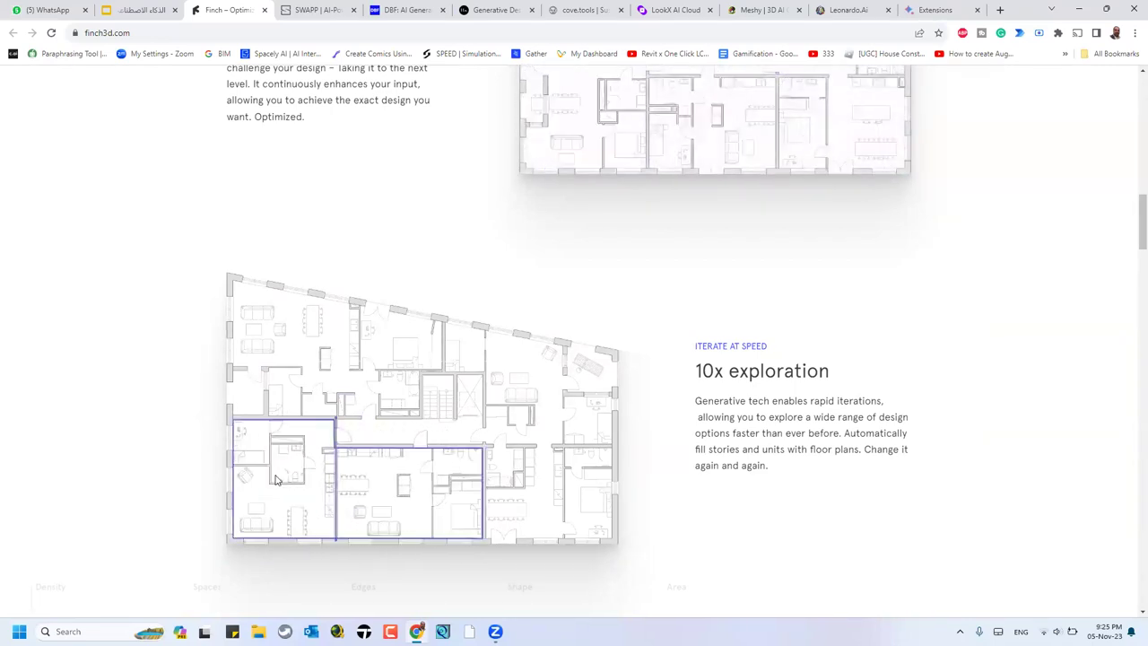
pyautogui.scroll(-4, 744, 418)
pyautogui.scroll(-4, 745, 418)
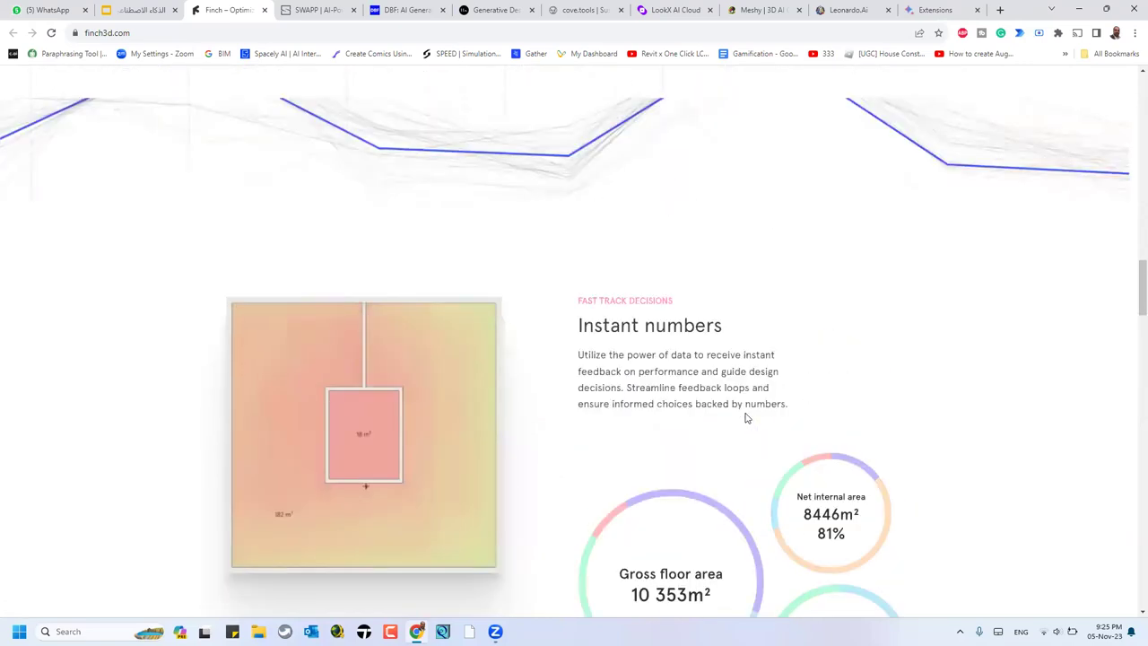
pyautogui.scroll(-5, 744, 418)
pyautogui.scroll(-4, 744, 418)
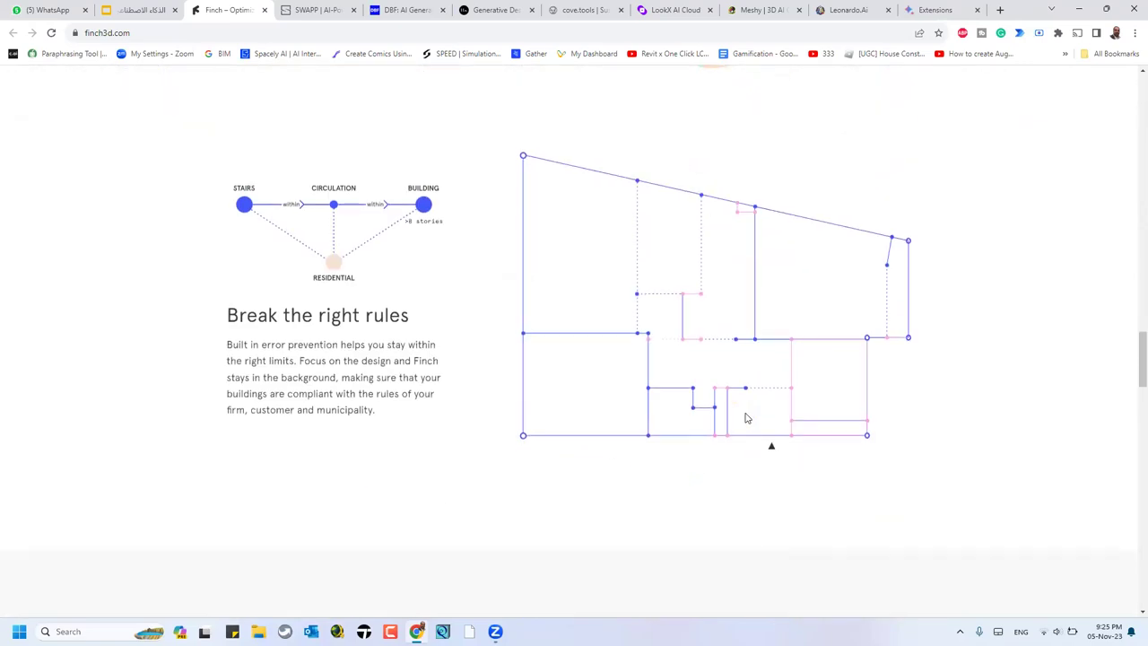
pyautogui.scroll(-6, 745, 418)
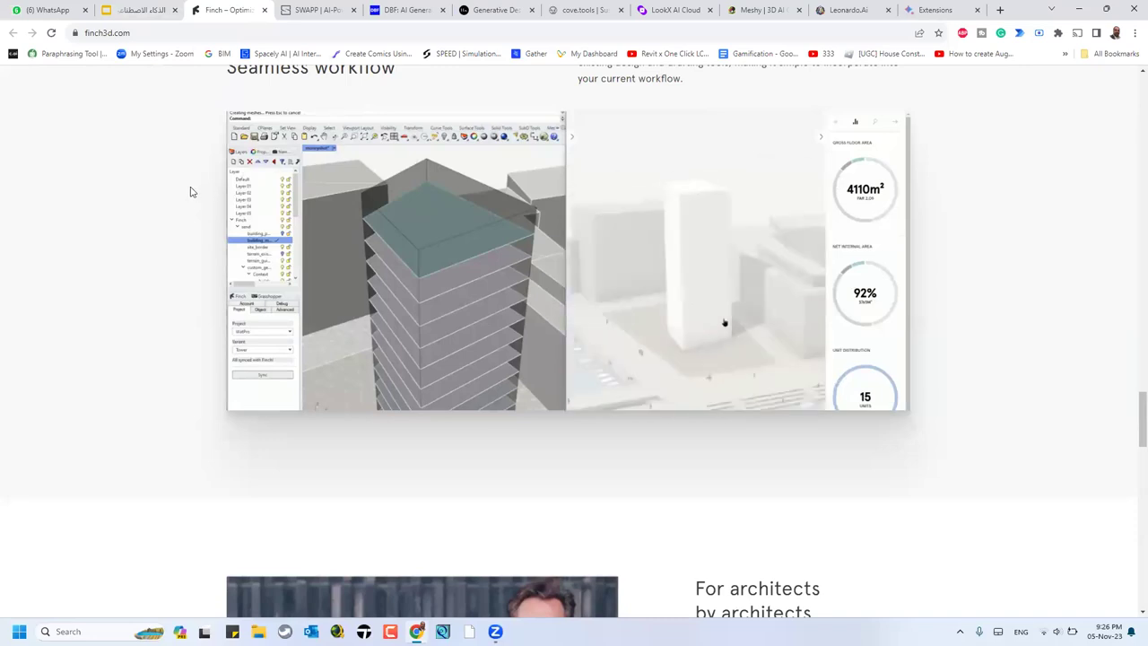
pyautogui.scroll(-4, 471, 398)
pyautogui.scroll(-7, 102, 189)
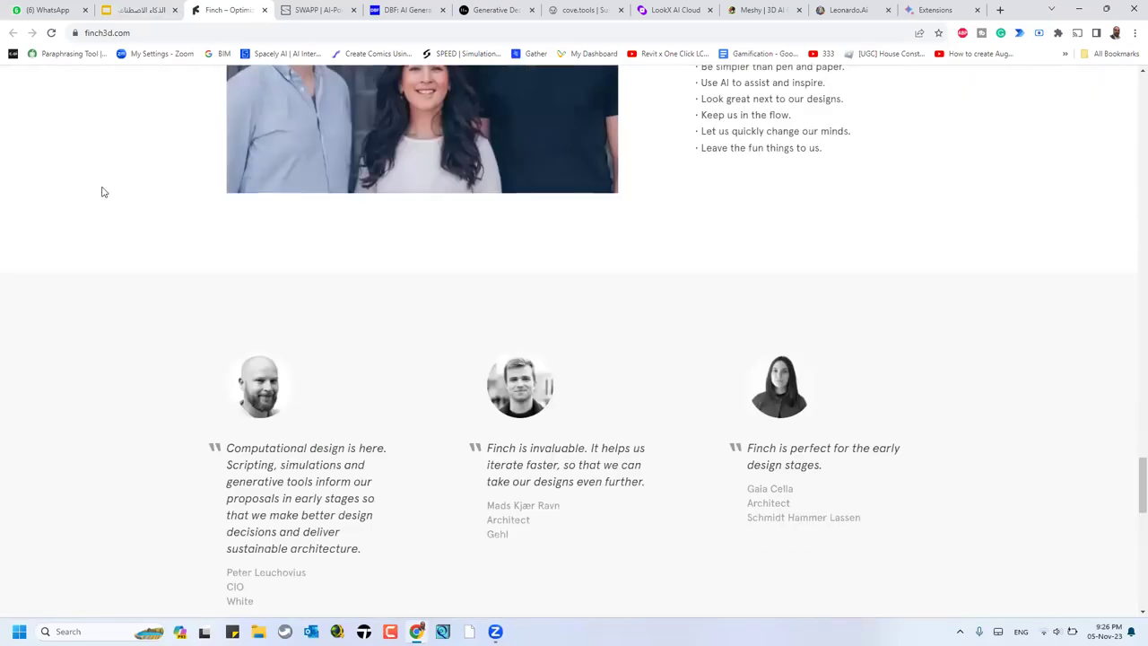
# Step: Return to the presentation and show the Finch3d slide and slide 111 on Finch generative building design
pyautogui.click(139, 9)
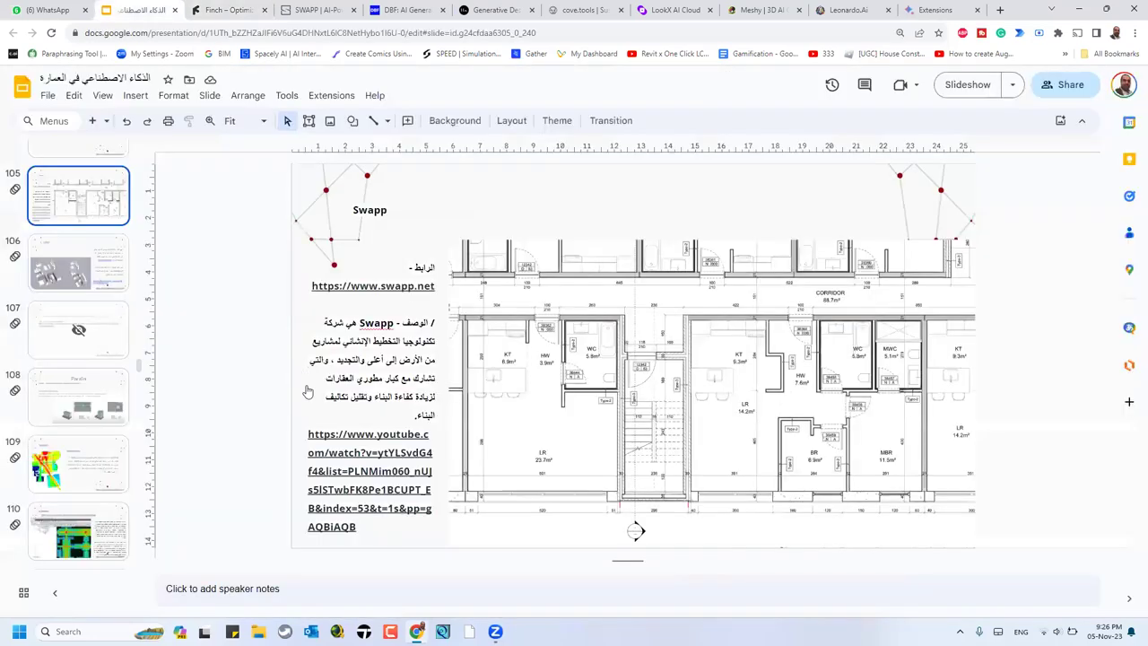
pyautogui.click(102, 267)
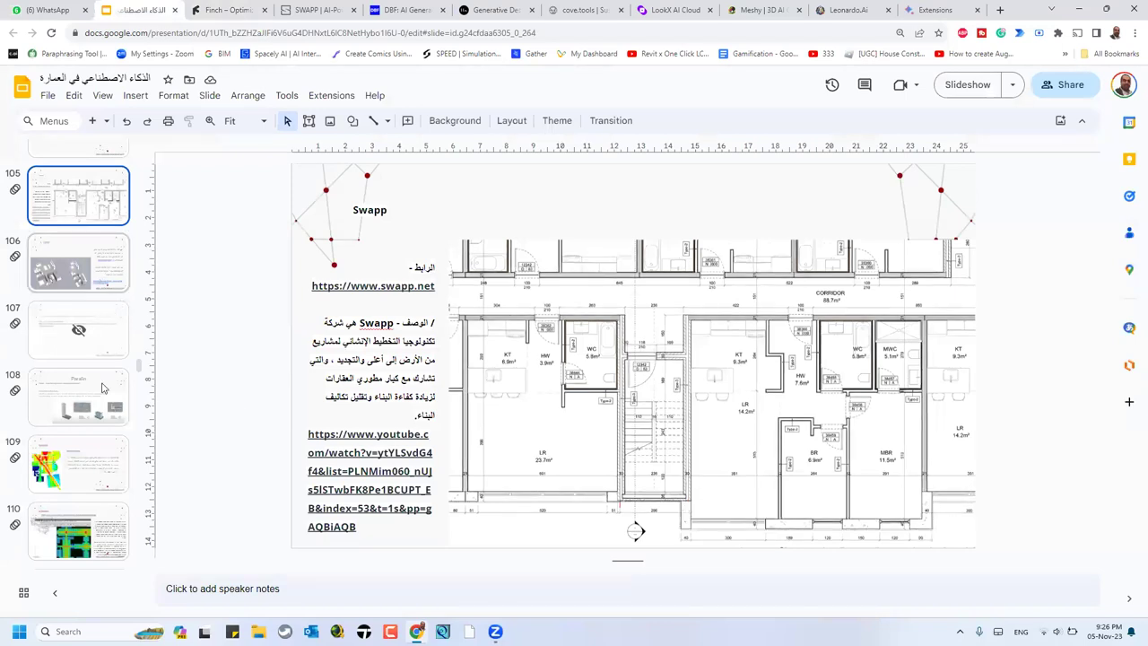
pyautogui.scroll(-3, 86, 491)
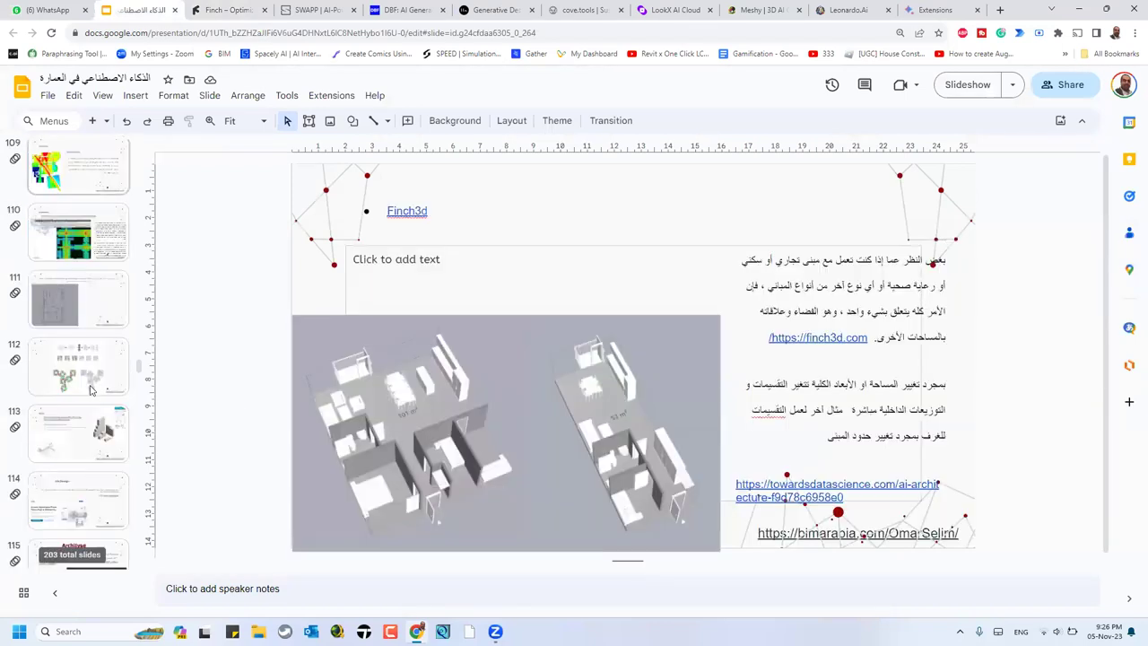
pyautogui.click(99, 312)
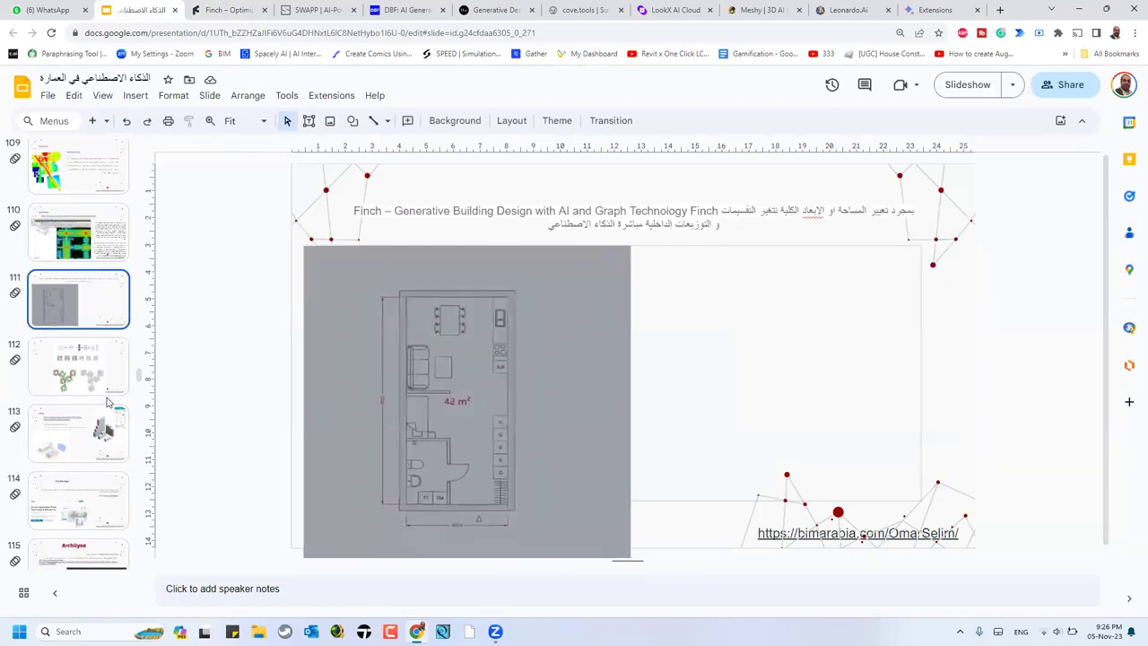
# Step: Select slides 111 and 112 with the Finch floor plan and the coloured plan layouts, and move them directly after slide 106
pyautogui.scroll(2, 106, 399)
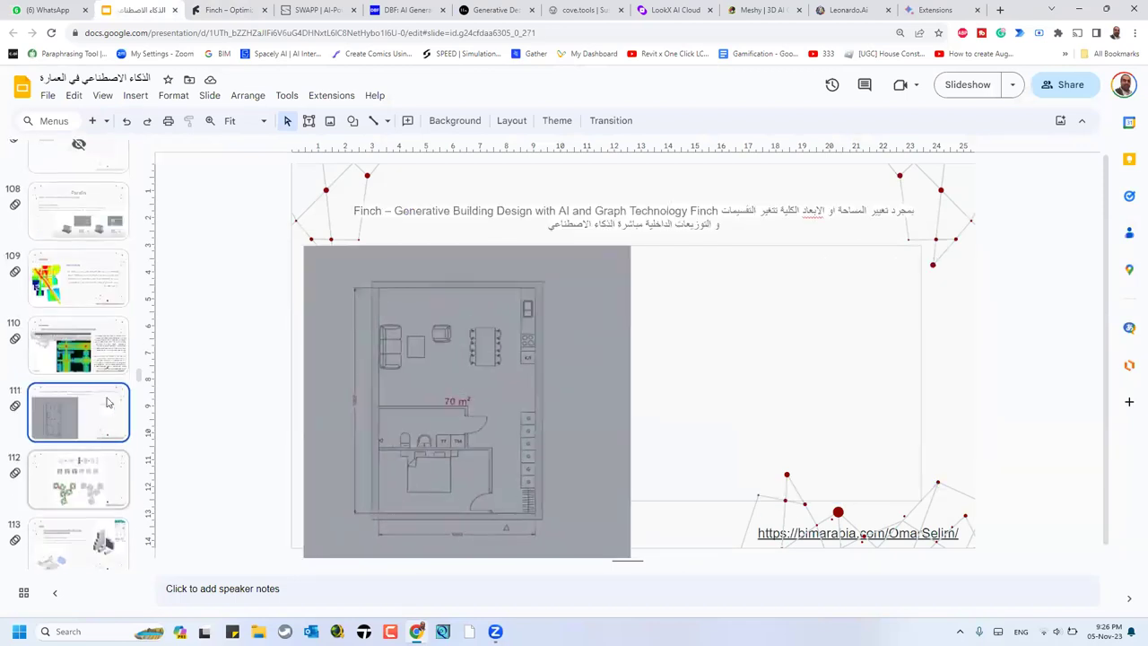
pyautogui.click(74, 491)
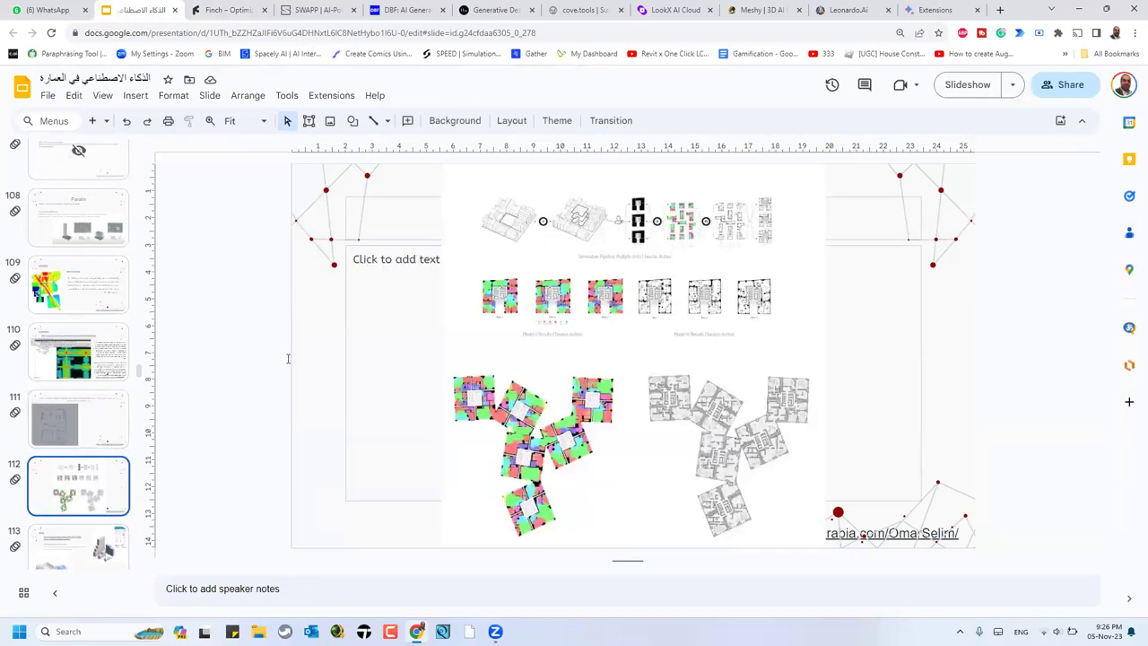
pyautogui.click(80, 428)
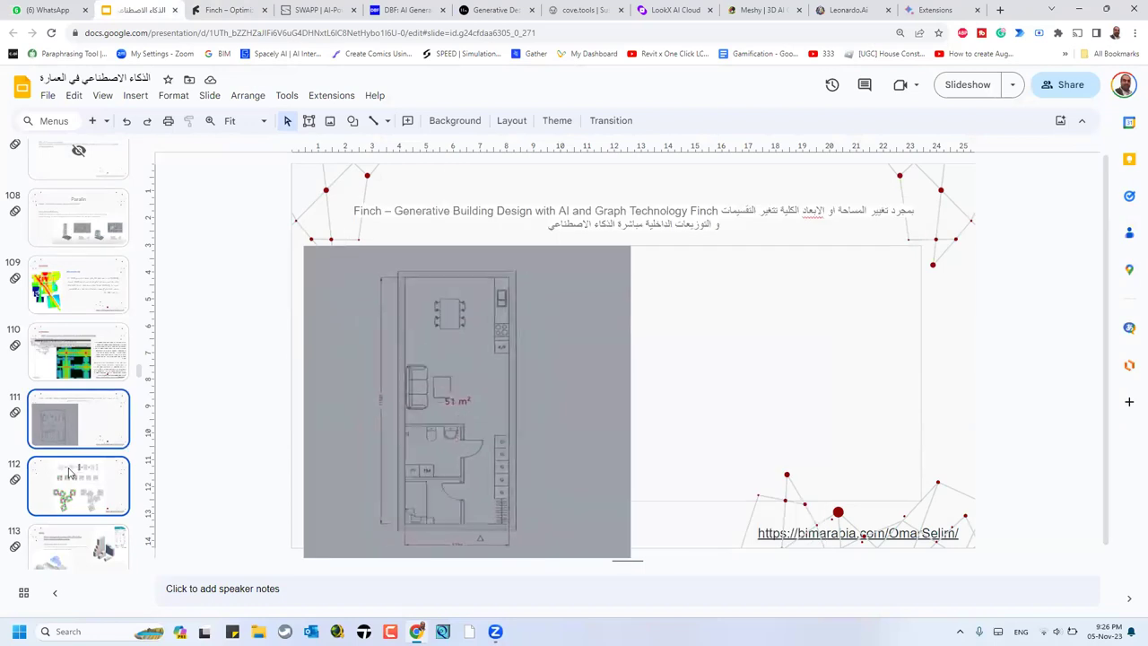
pyautogui.scroll(2, 76, 489)
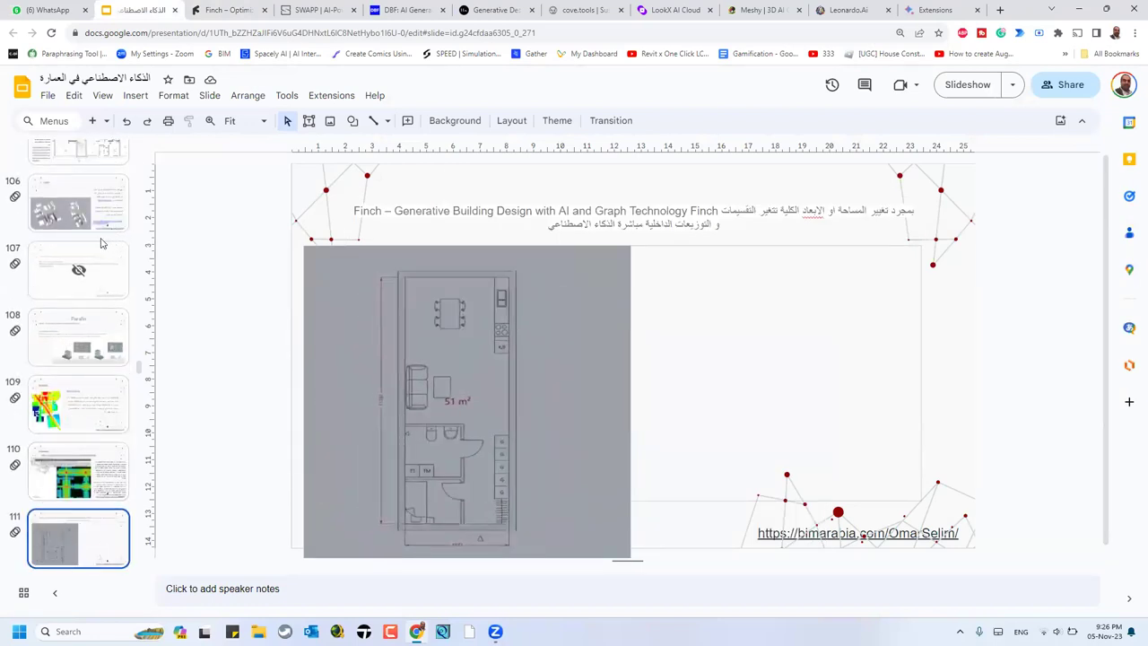
pyautogui.moveTo(79, 538); pyautogui.dragTo(100, 266)
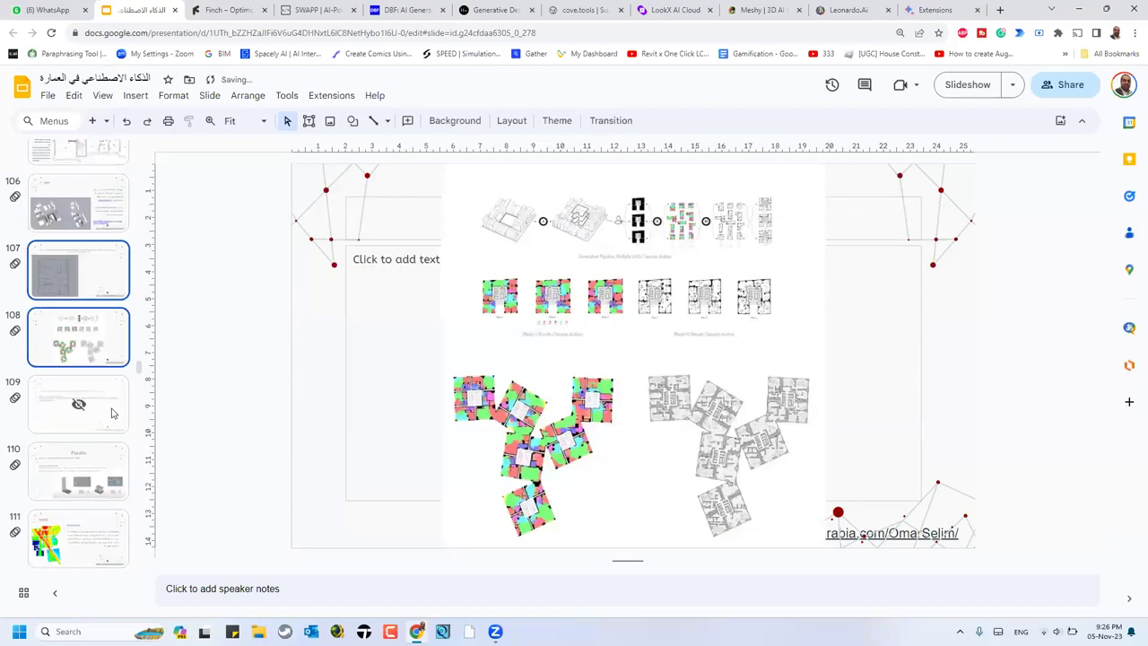
# Step: Show the ArkDesign slide 114 and the Archilyse slide 115
pyautogui.scroll(-5, 111, 412)
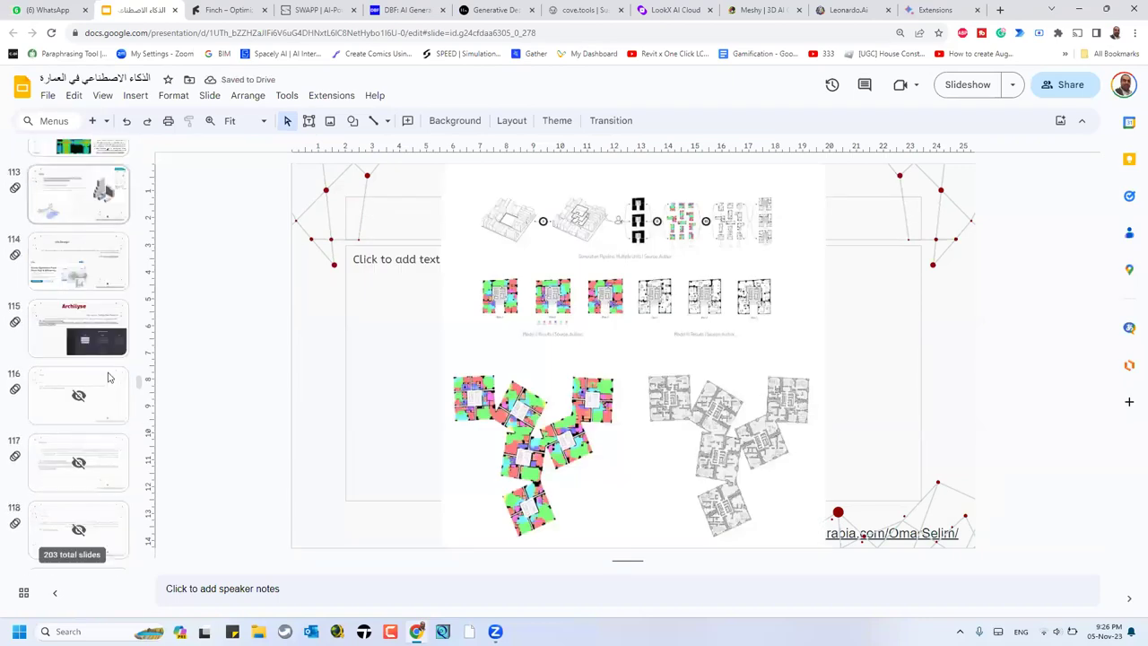
pyautogui.click(89, 267)
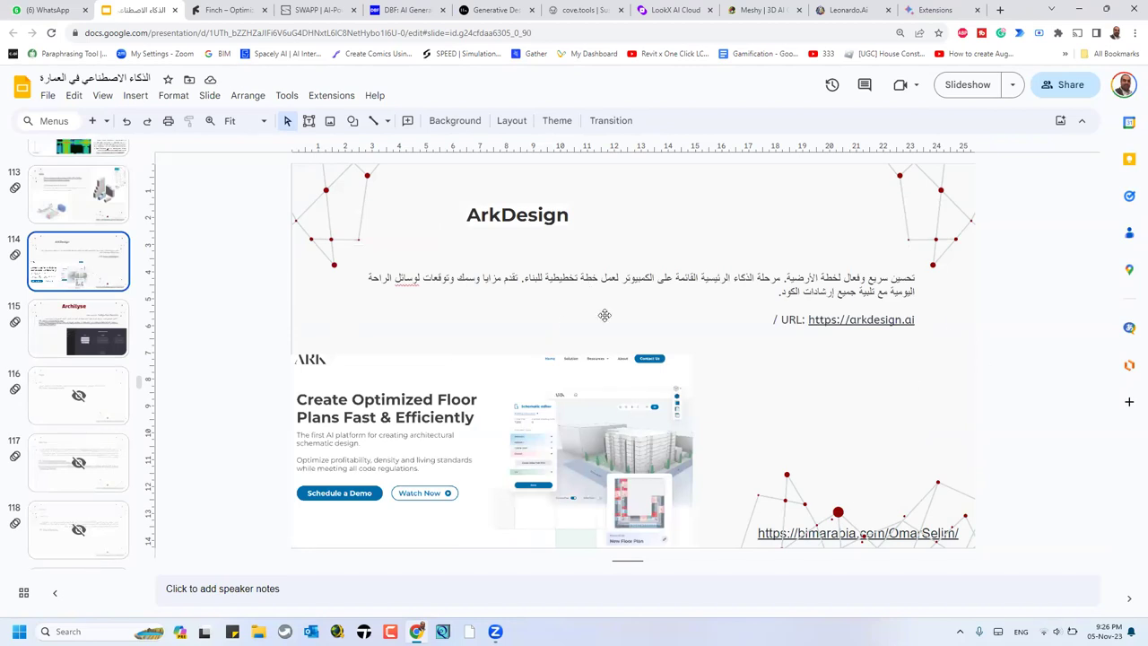
pyautogui.click(55, 321)
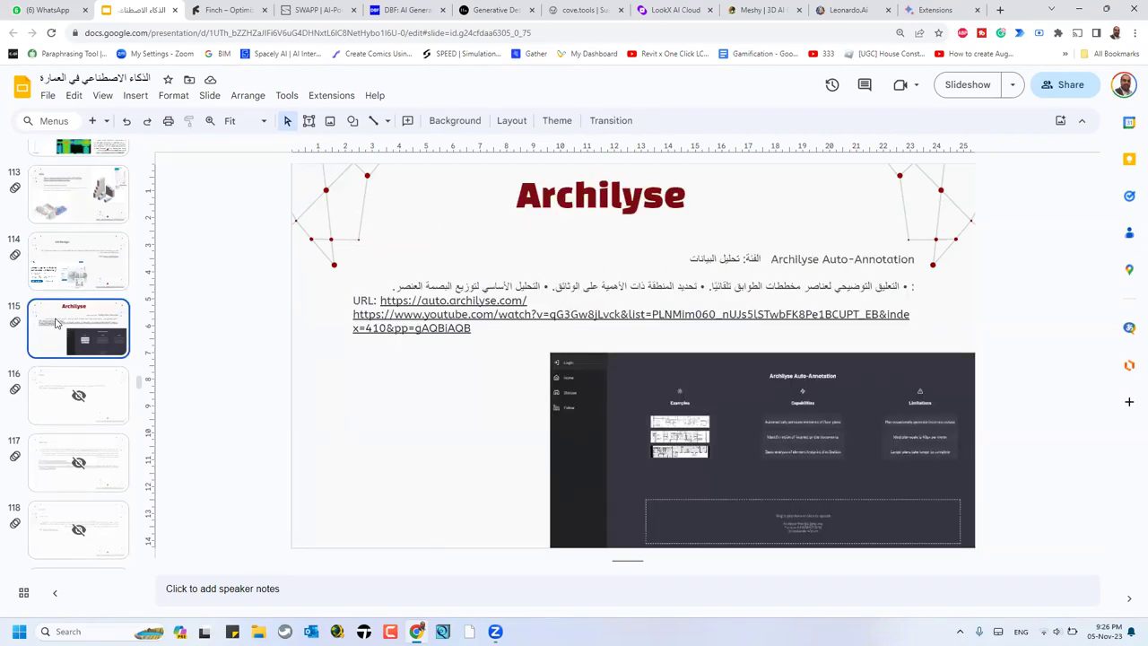
pyautogui.scroll(-10, 56, 328)
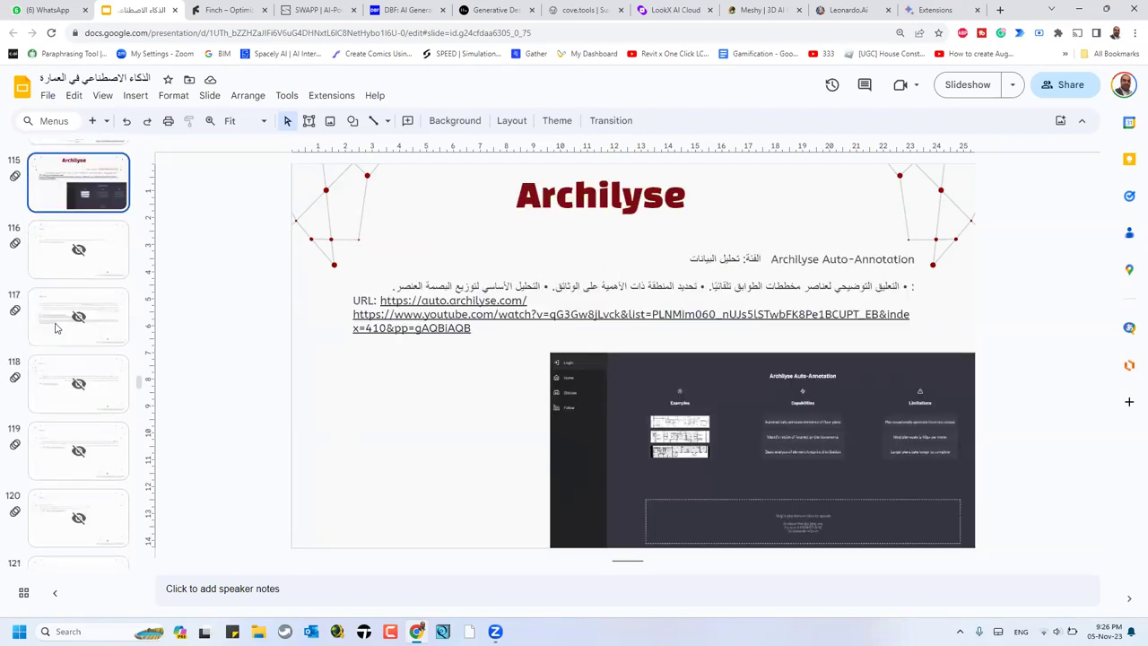
pyautogui.scroll(-4, 88, 330)
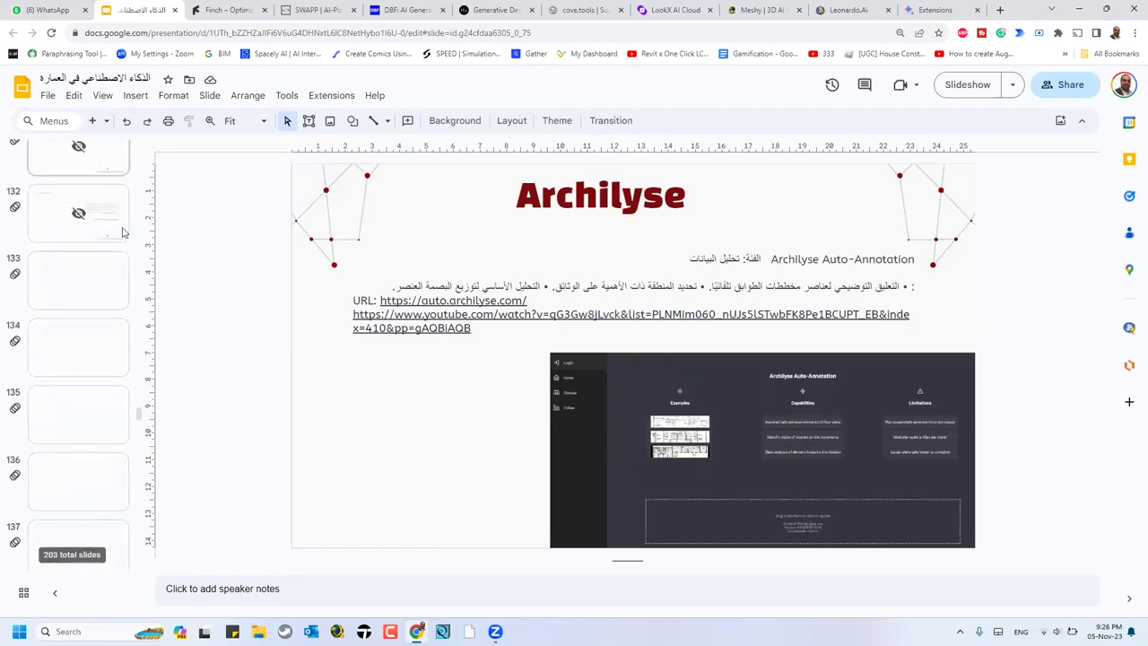
pyautogui.click(88, 343)
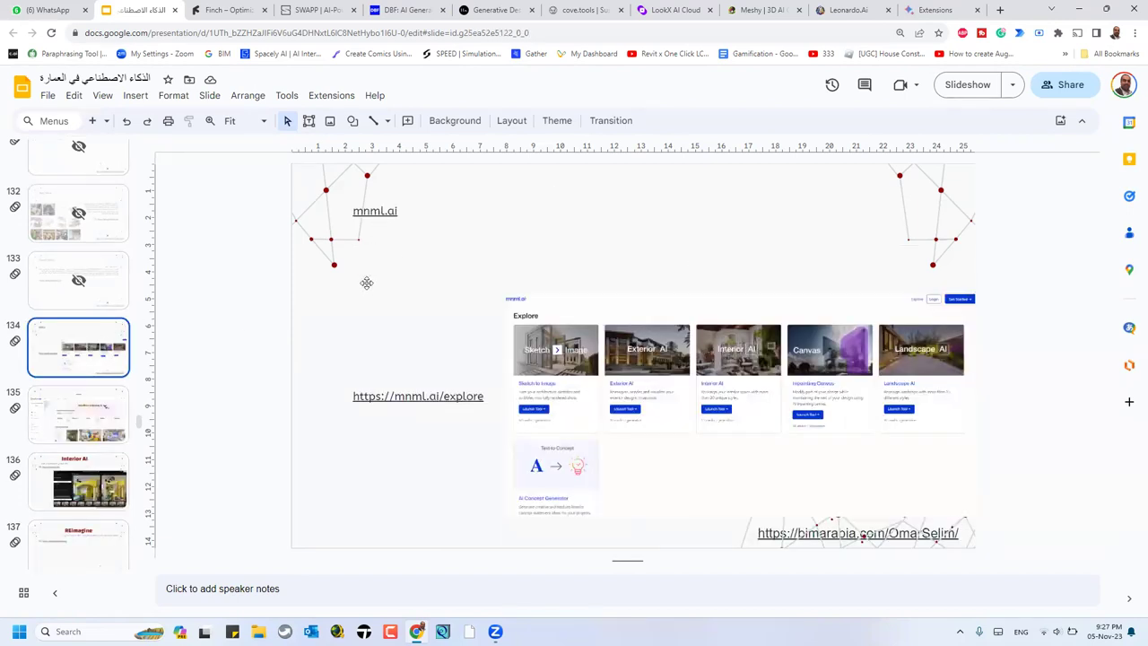
pyautogui.click(375, 211)
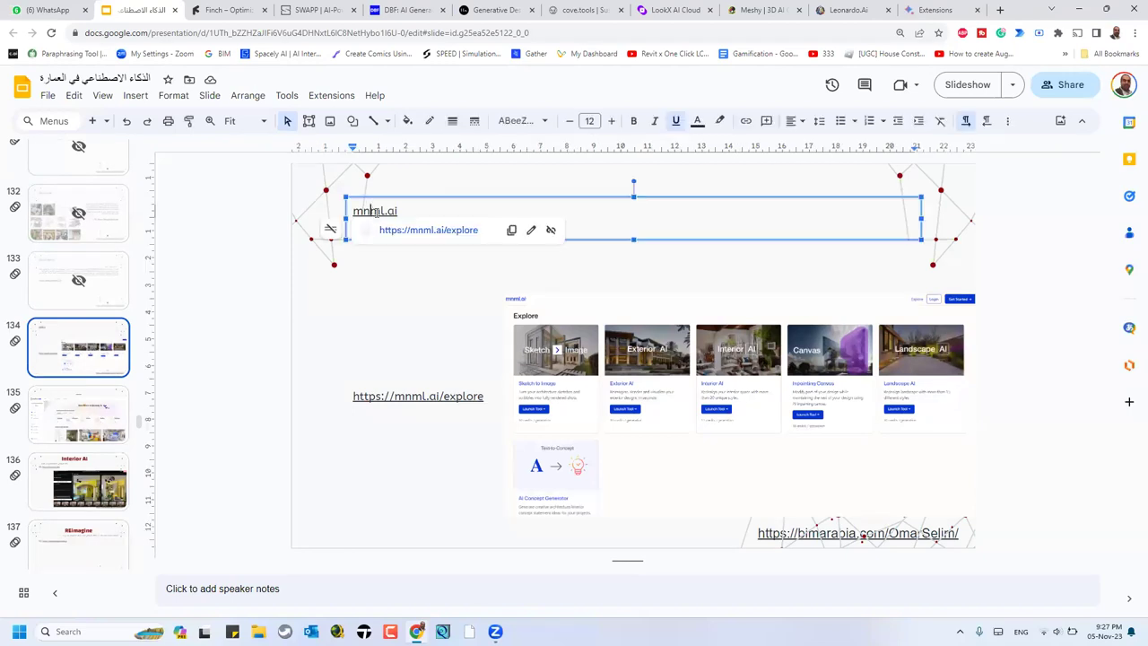
pyautogui.hotkey('alt', 'Return')
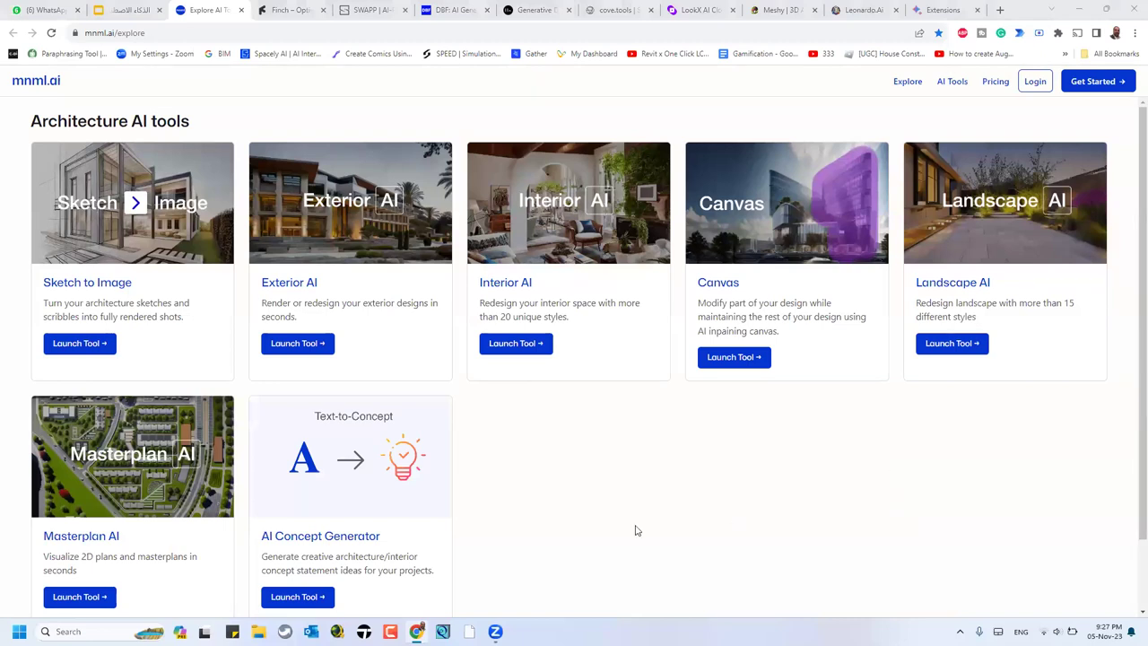
# Step: Sign in to mnml.ai with one of the saved Google accounts
pyautogui.click(1033, 80)
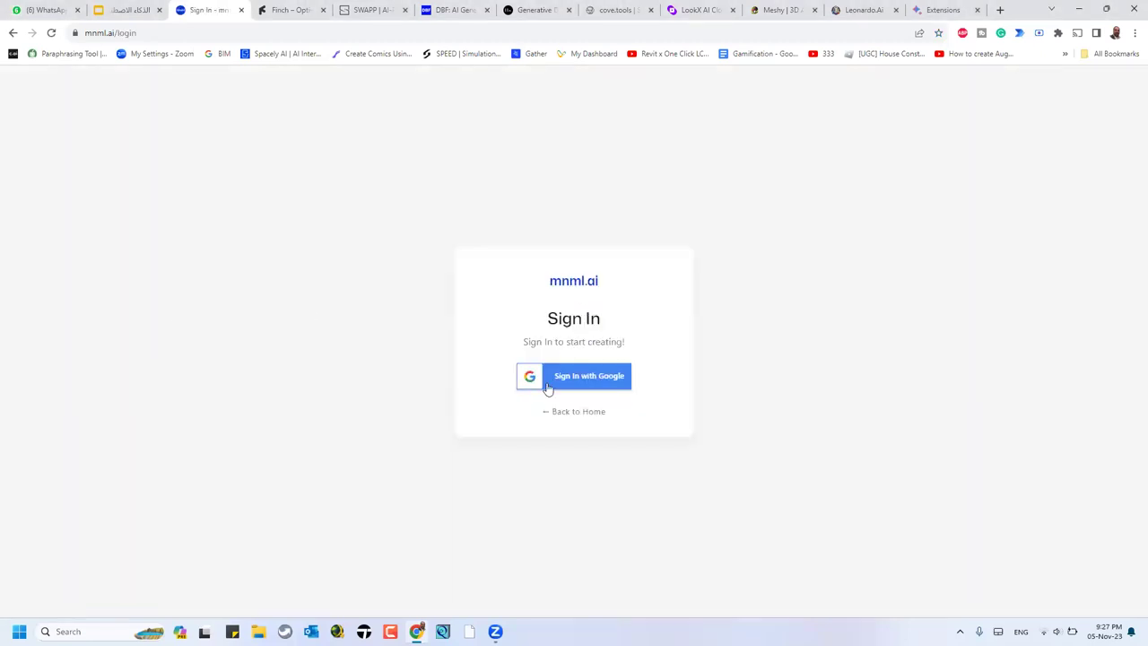
pyautogui.click(565, 386)
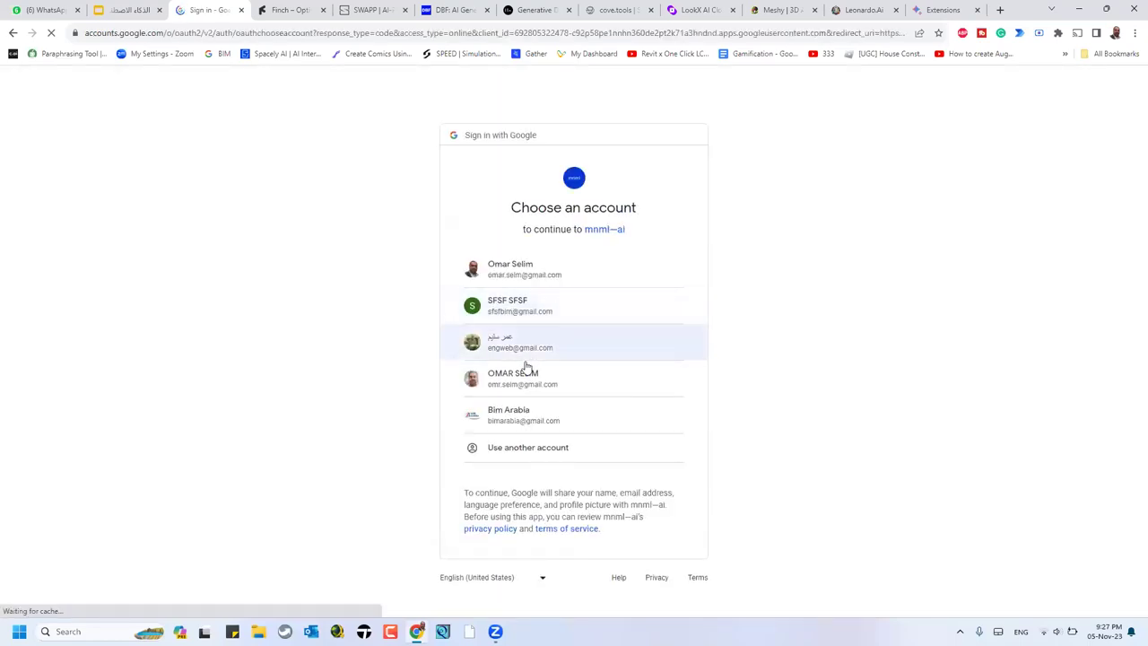
pyautogui.click(528, 382)
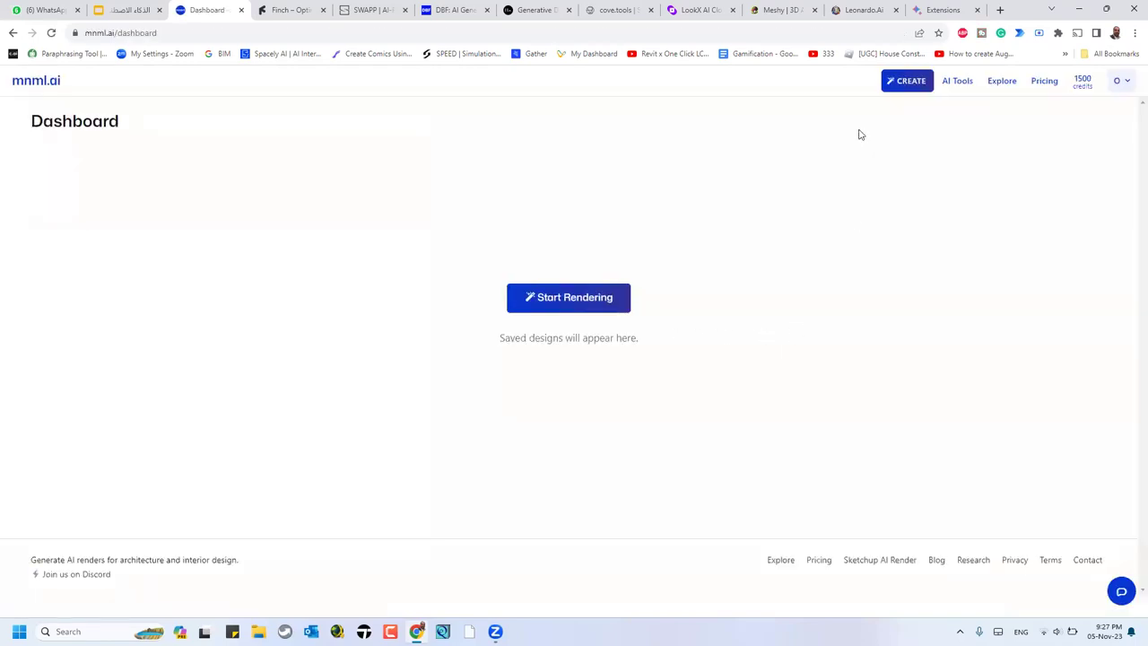
# Step: Launch the Sketch to Image tool from the AI tools list and dismiss its introduction
pyautogui.click(954, 83)
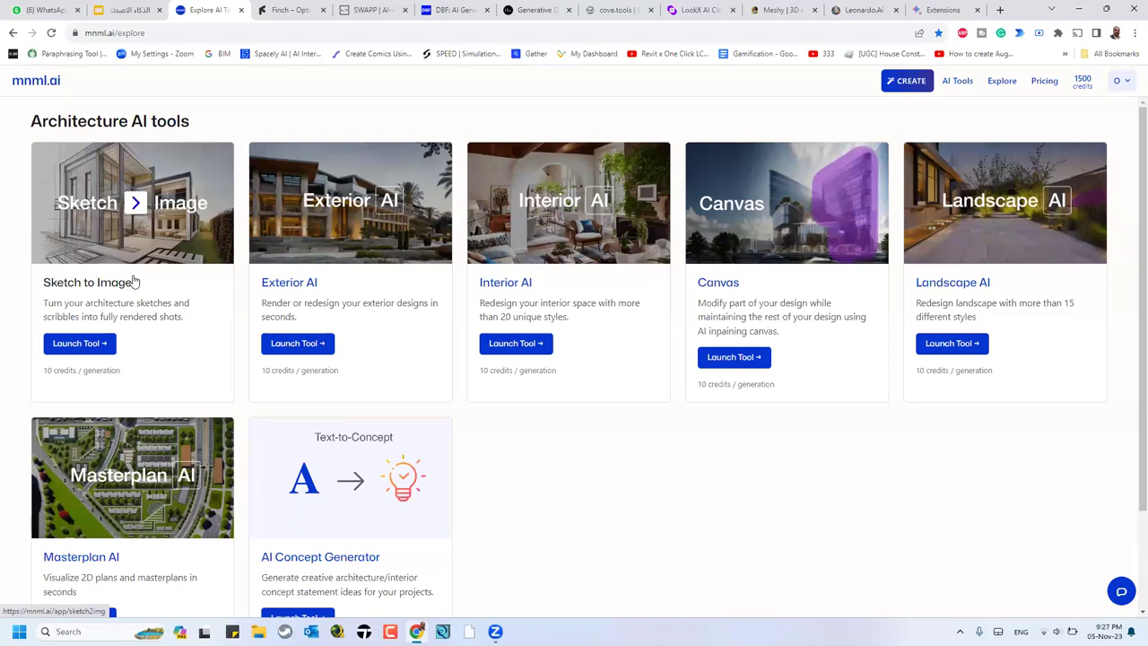
pyautogui.click(90, 351)
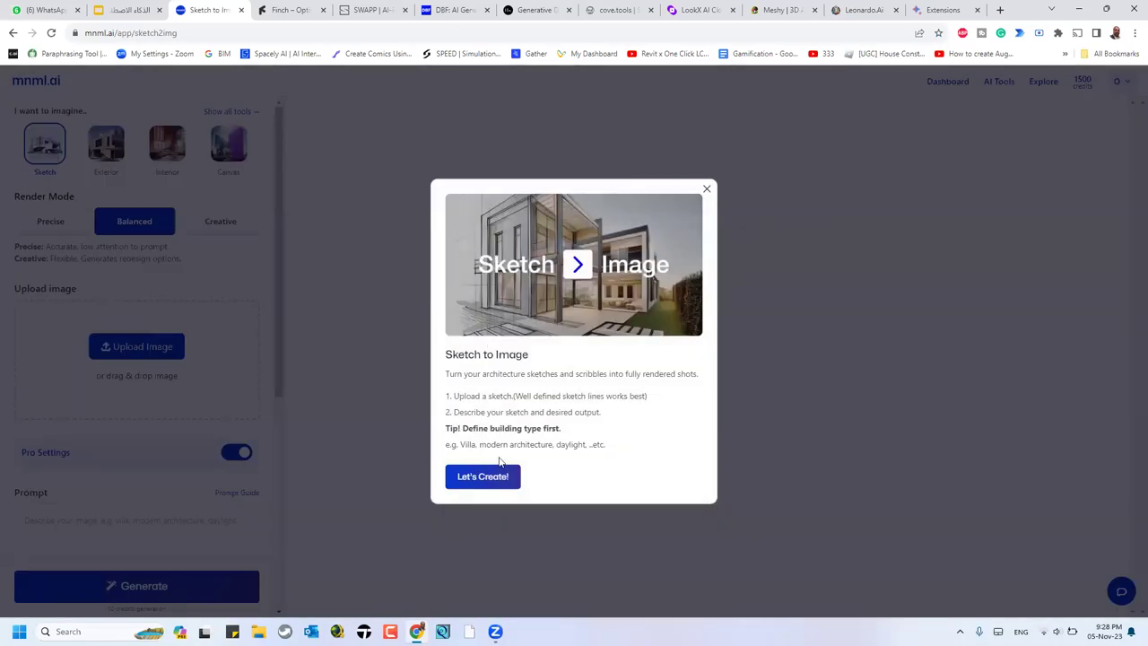
pyautogui.click(488, 485)
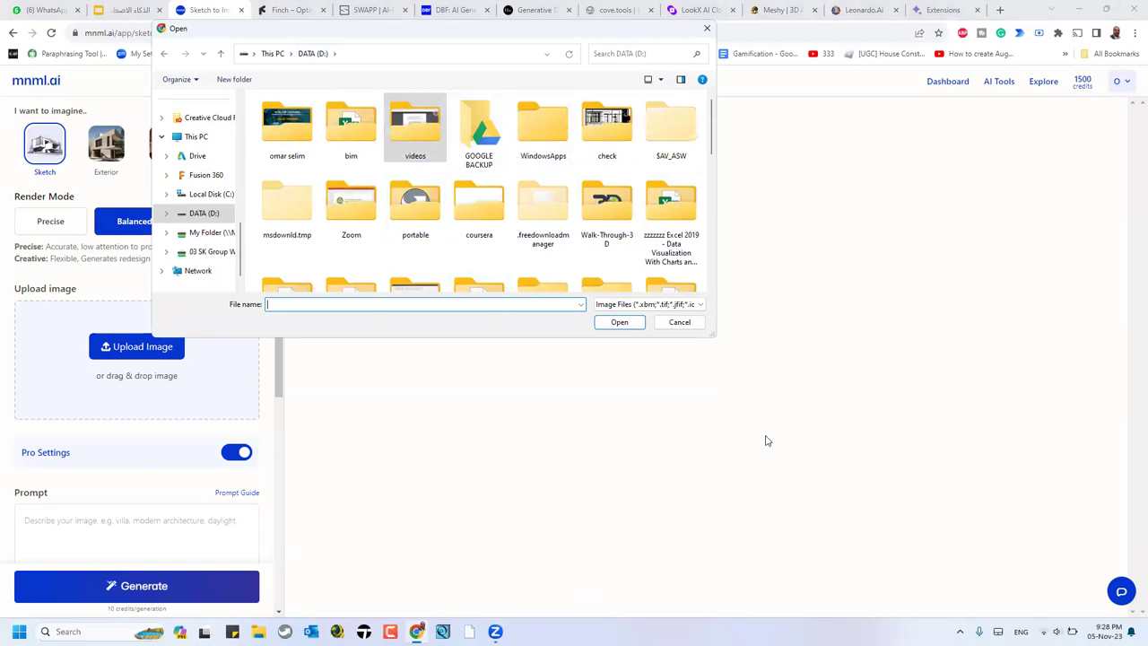
# Step: For the sketch upload, browse to the check folder on the DATA (D:) drive and select the image 3D.PNG
pyautogui.click(428, 127)
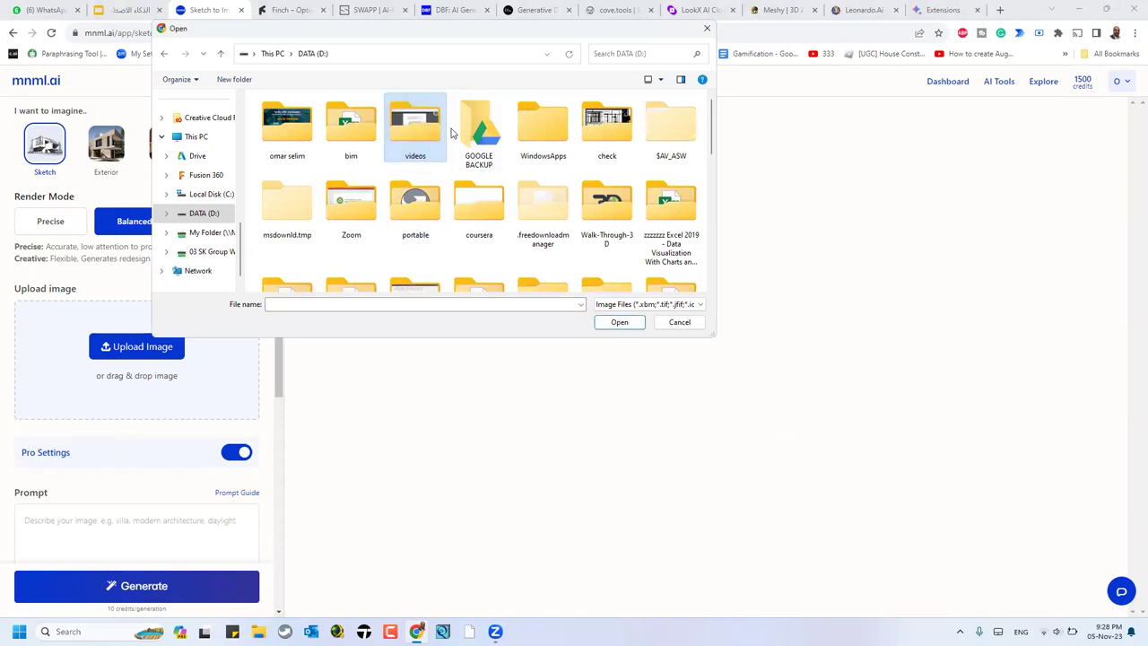
pyautogui.click(621, 143)
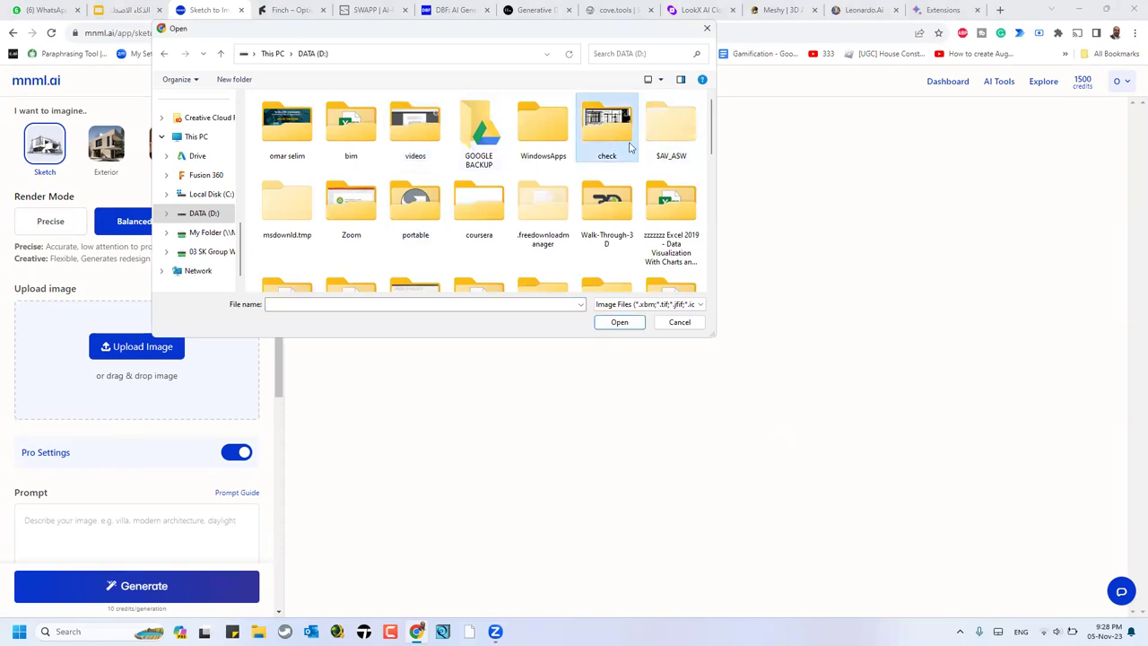
pyautogui.doubleClick(630, 148)
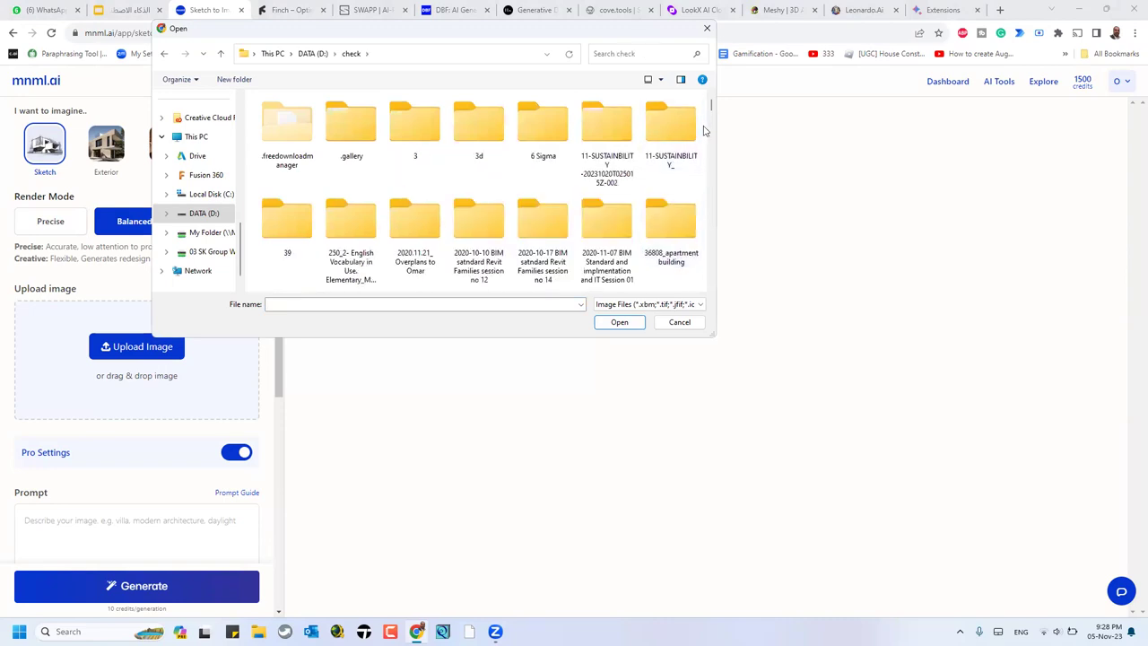
pyautogui.scroll(-4, 704, 131)
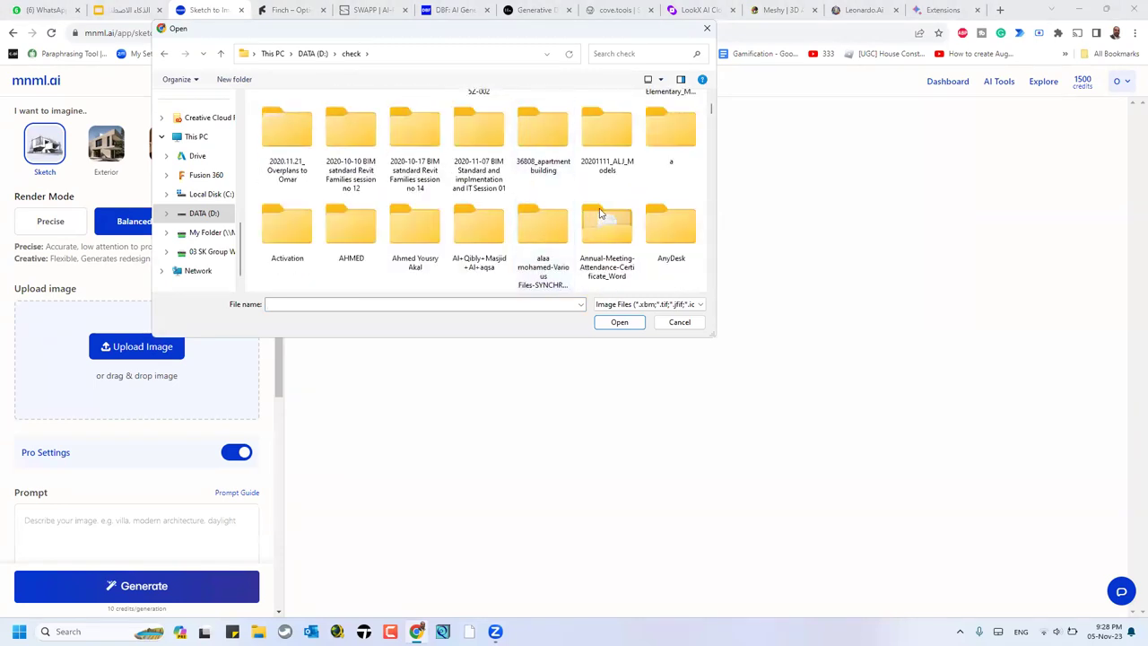
pyautogui.scroll(-5, 574, 202)
pyautogui.scroll(-8, 603, 208)
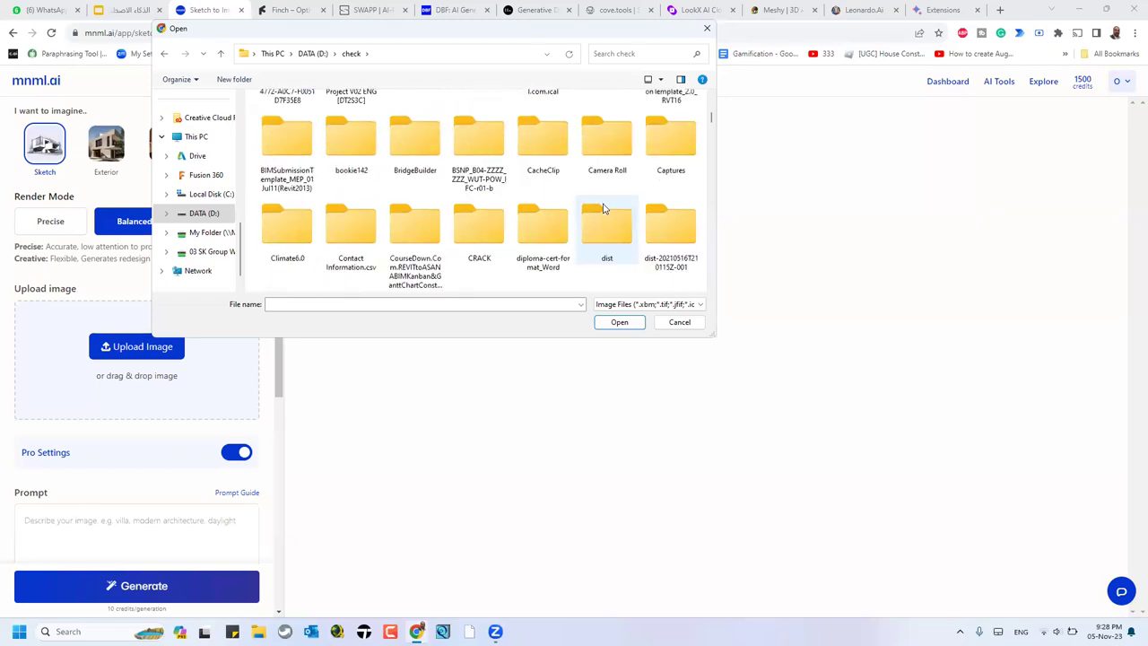
pyautogui.scroll(-8, 603, 208)
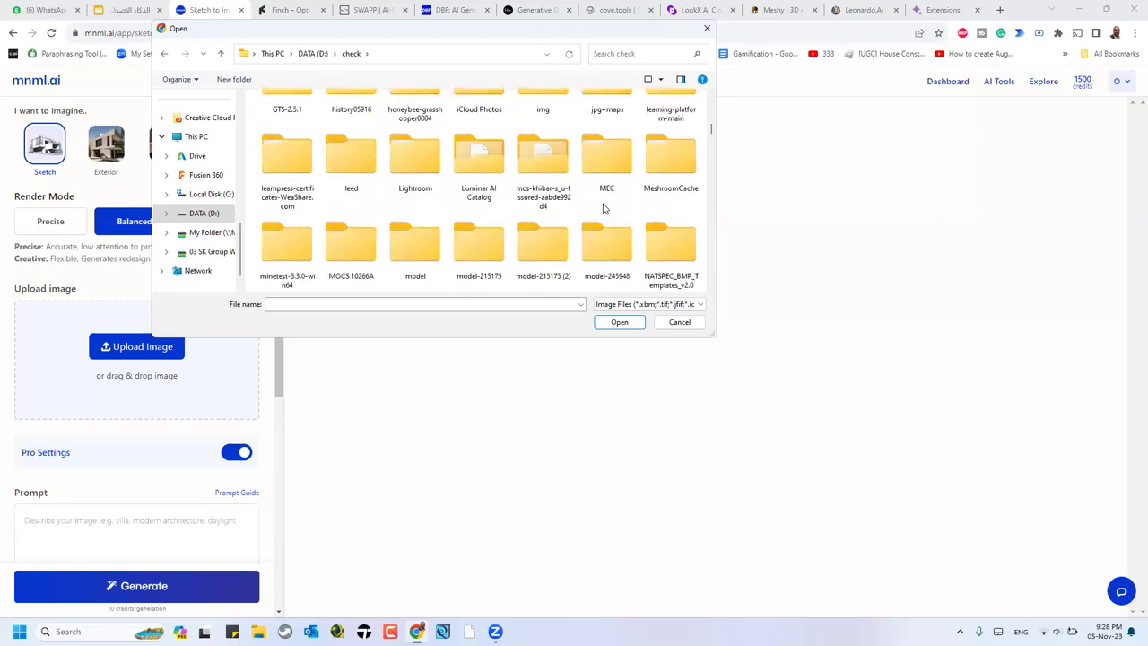
pyautogui.scroll(-10, 604, 213)
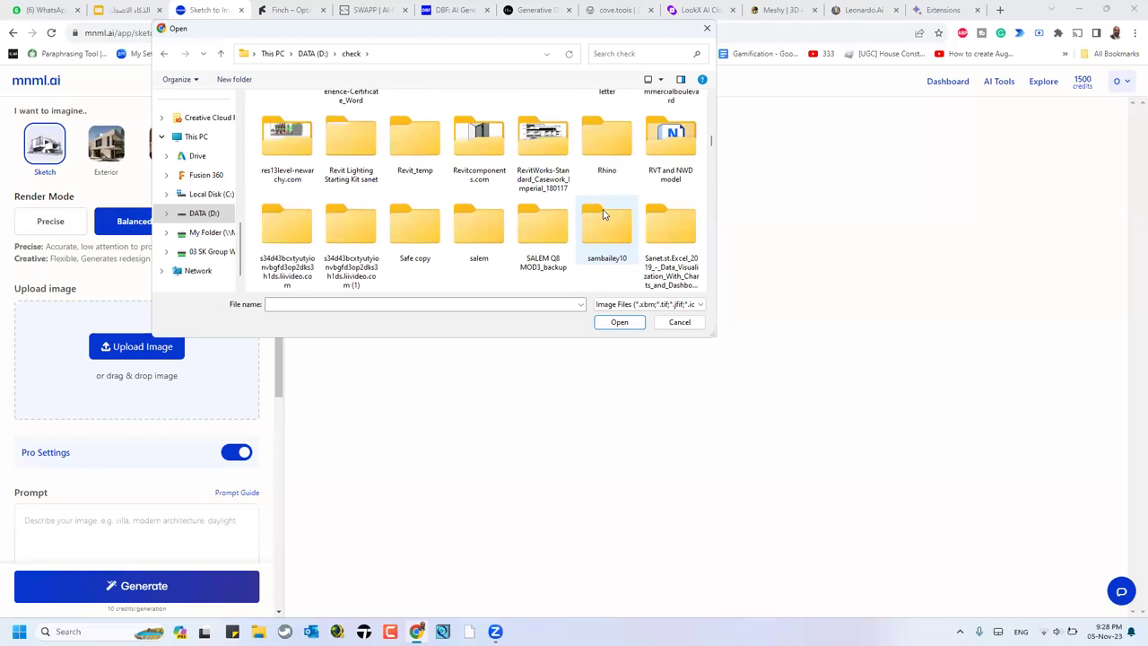
pyautogui.scroll(-8, 603, 213)
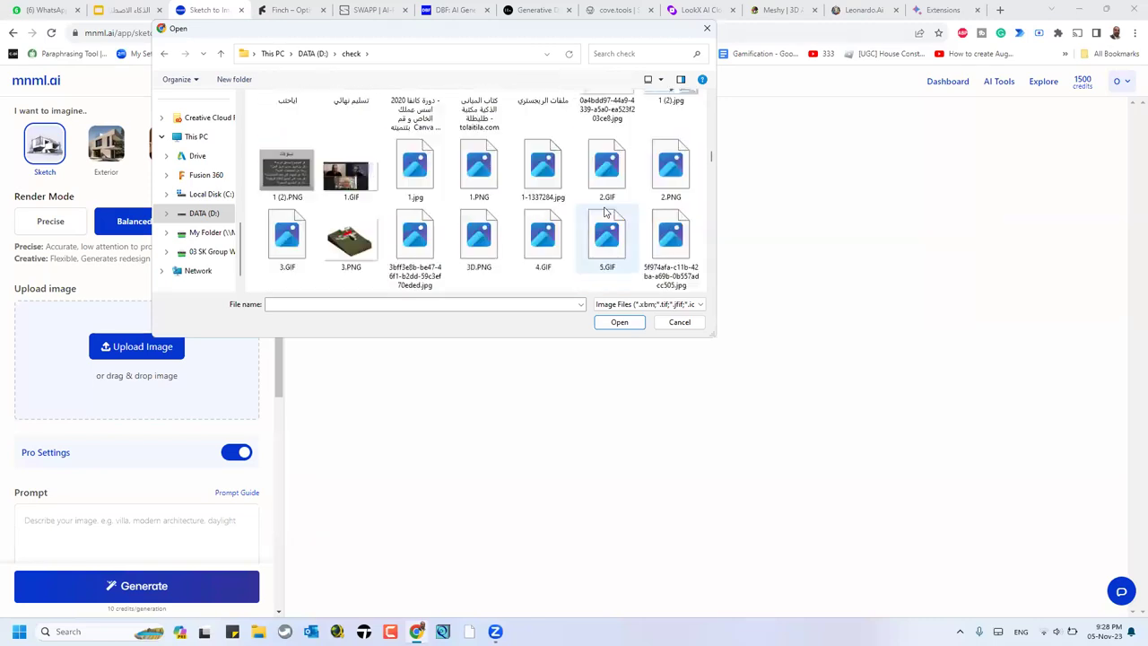
pyautogui.click(478, 133)
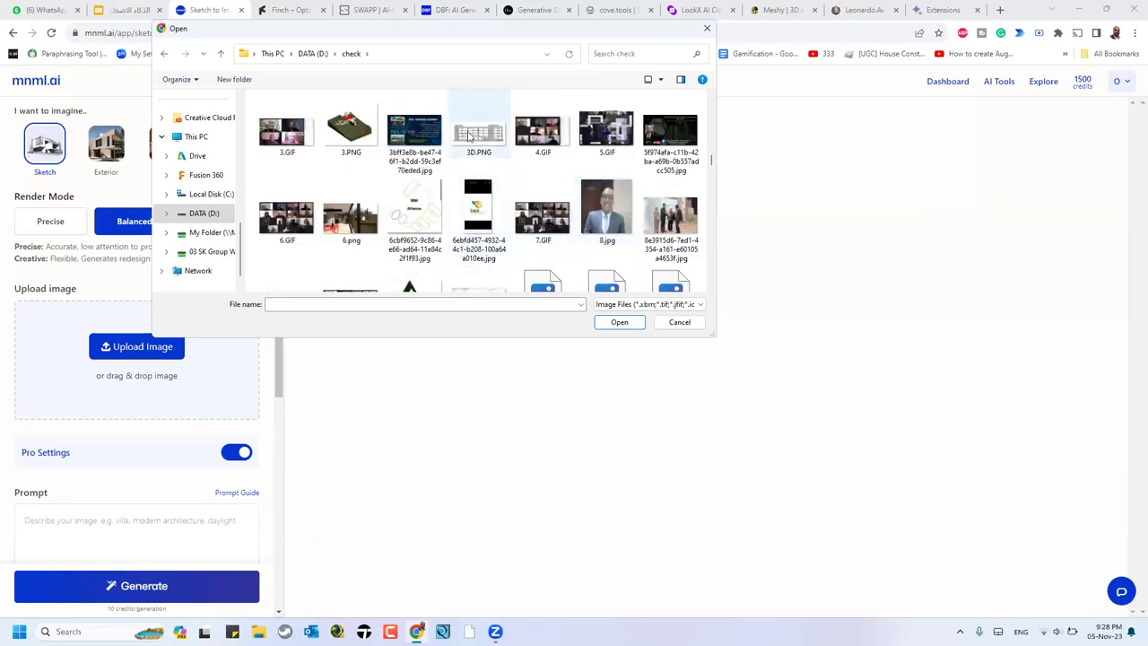
# Step: Look through the other images in the check folder and upload the selected 3D.PNG as the sketch image
pyautogui.scroll(-8, 565, 172)
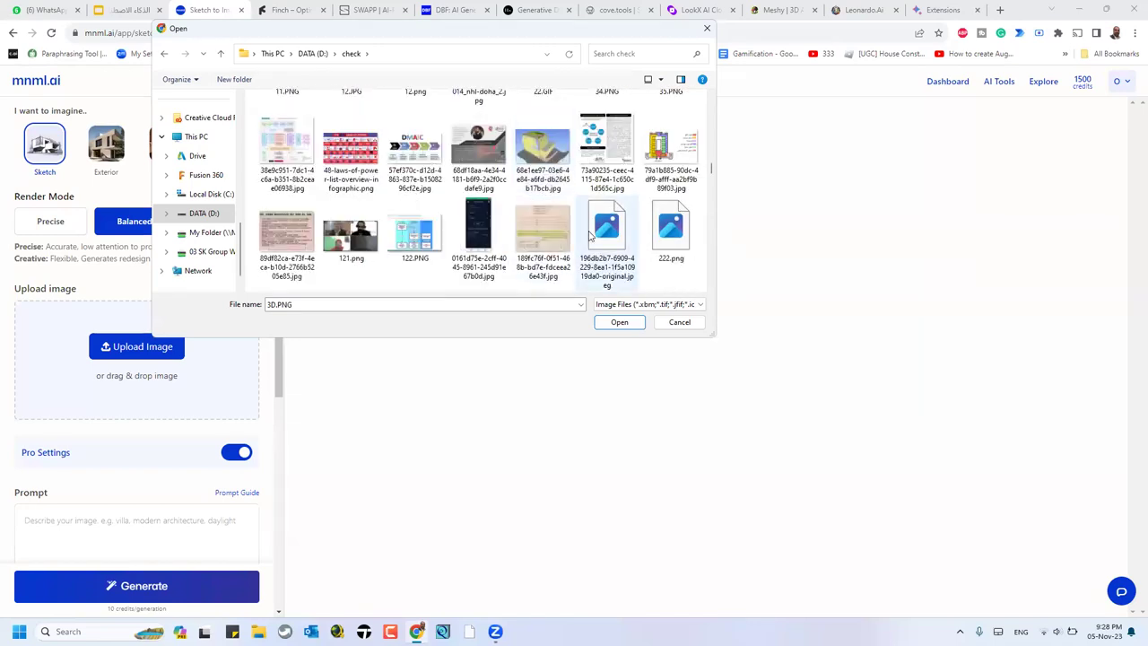
pyautogui.scroll(-2, 589, 235)
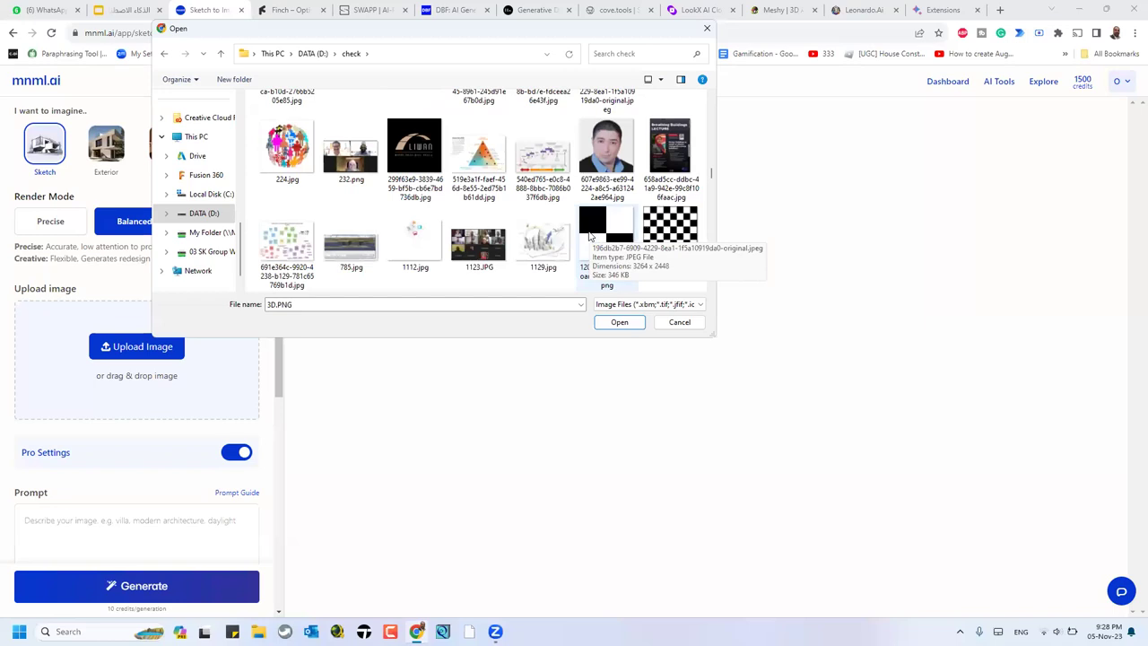
pyautogui.scroll(-2, 589, 235)
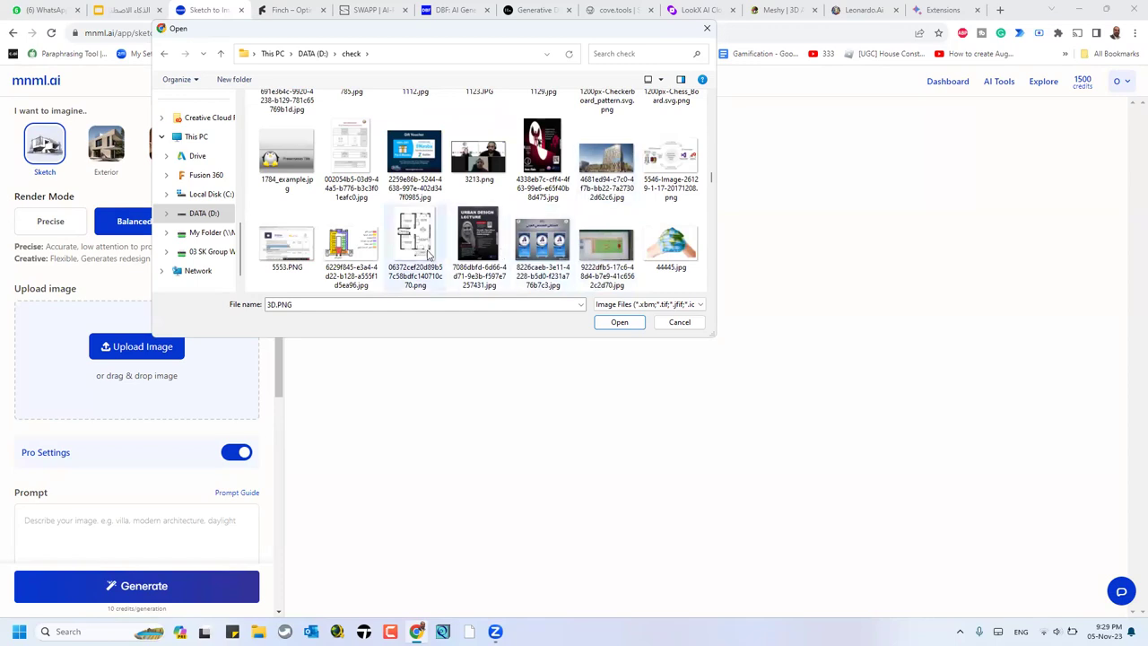
pyautogui.scroll(-2, 429, 256)
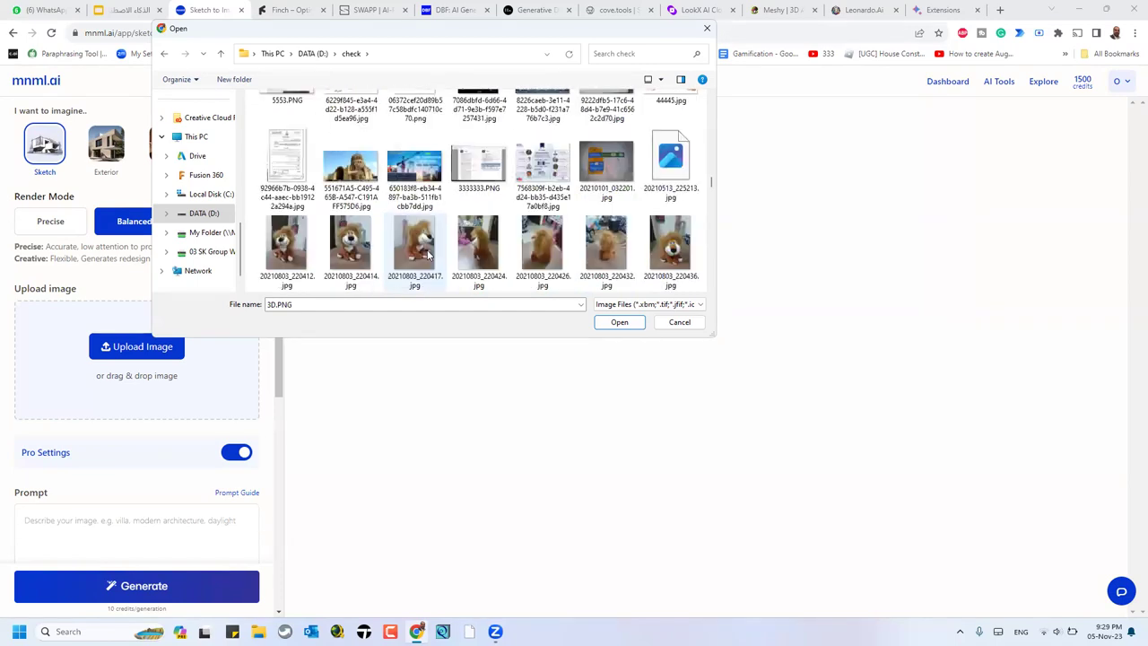
pyautogui.scroll(6, 429, 255)
pyautogui.scroll(5, 428, 256)
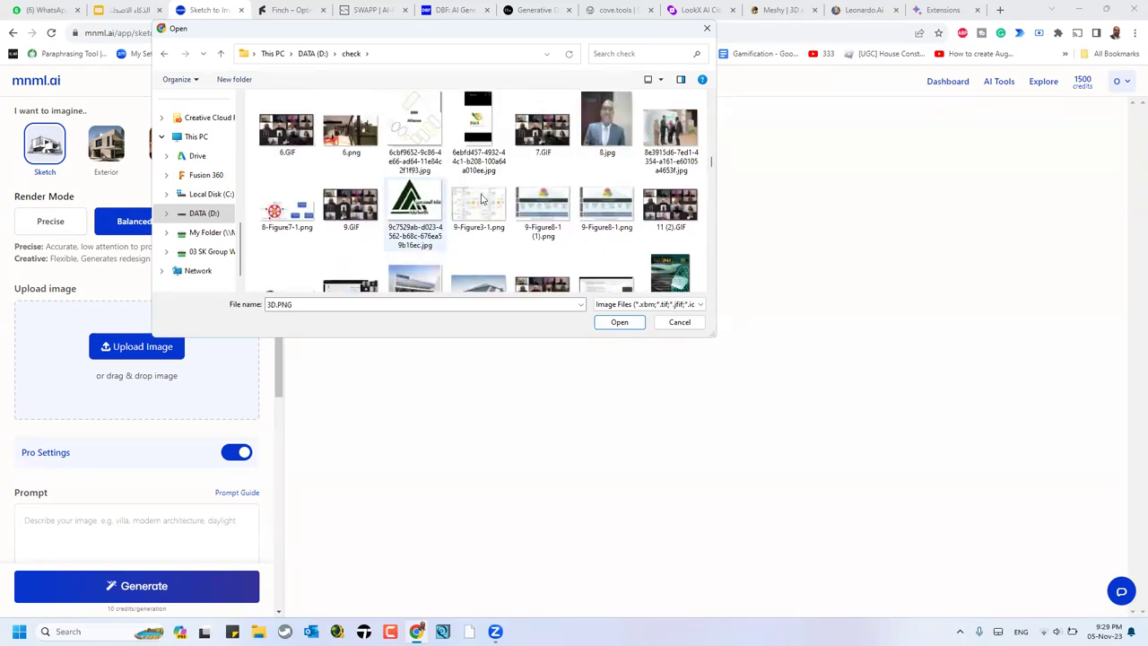
pyautogui.scroll(2, 482, 199)
pyautogui.click(618, 323)
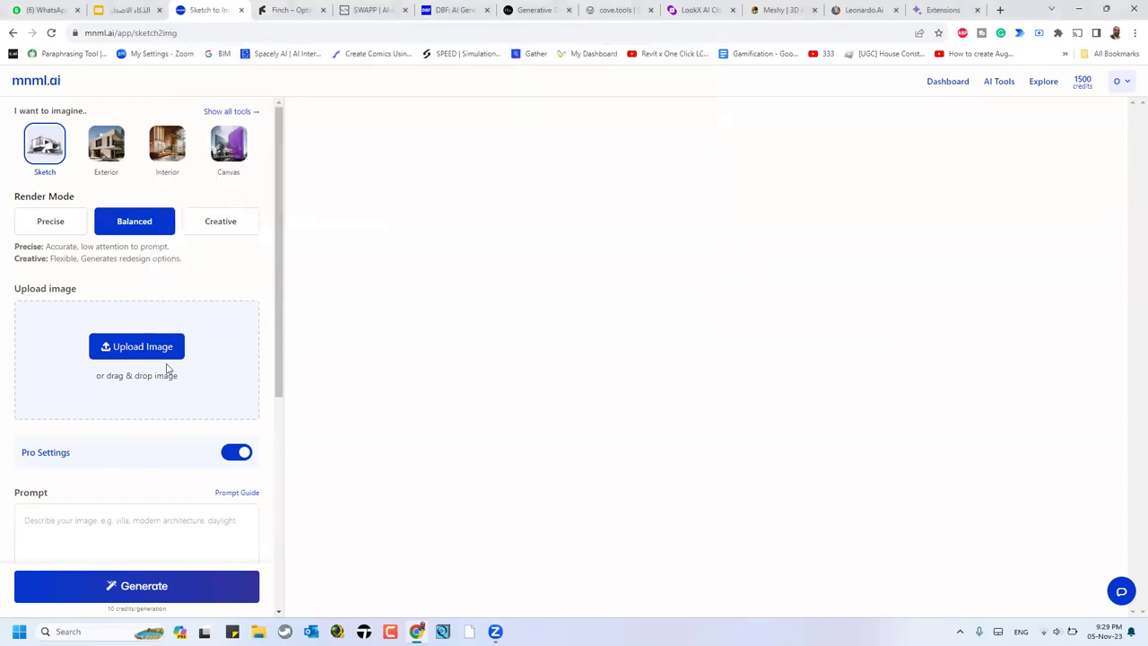
pyautogui.scroll(-4, 153, 452)
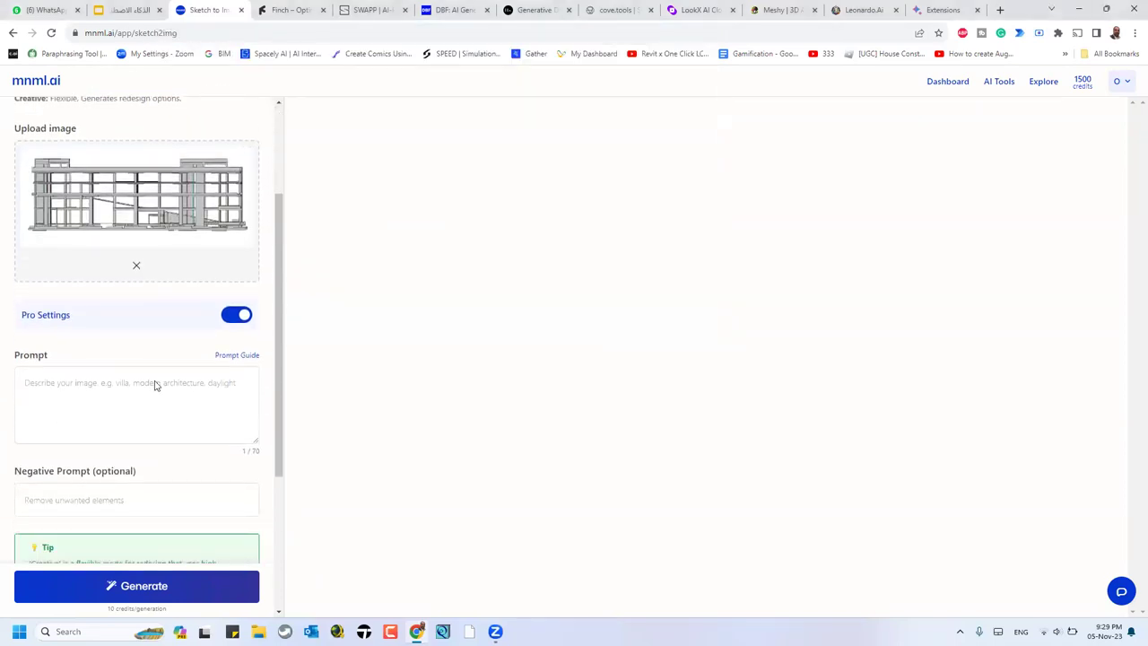
# Step: Enter VILLA as the prompt, choose the CGI style and generate the render from the uploaded 3D.PNG sketch
pyautogui.click(83, 185)
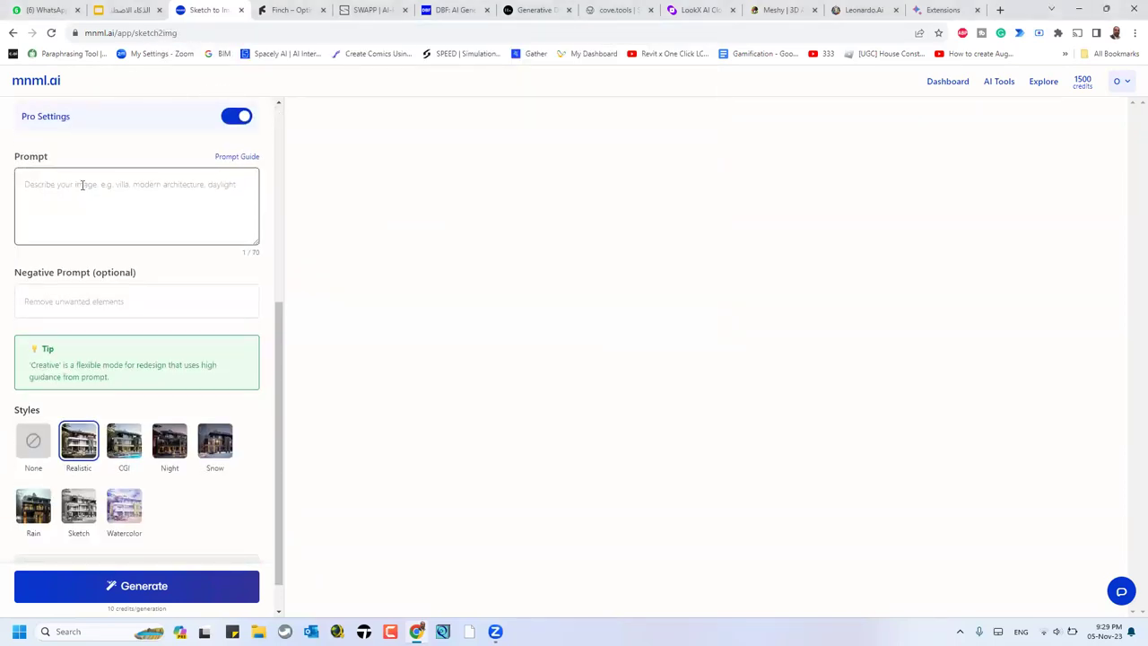
pyautogui.write('VILLA')
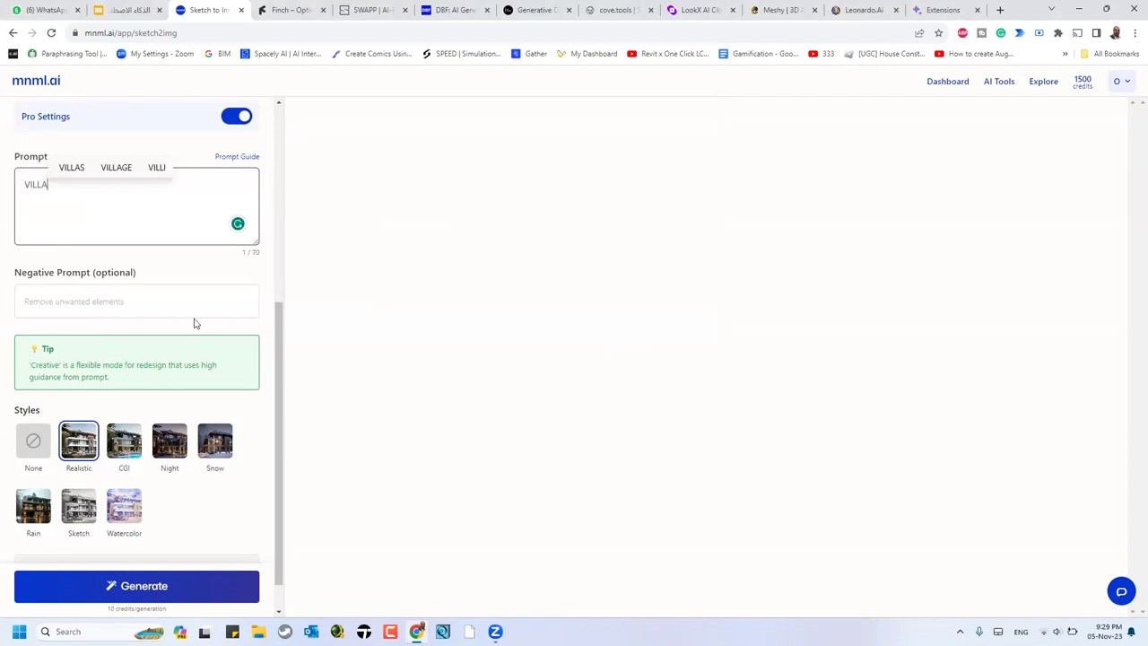
pyautogui.scroll(-1, 165, 270)
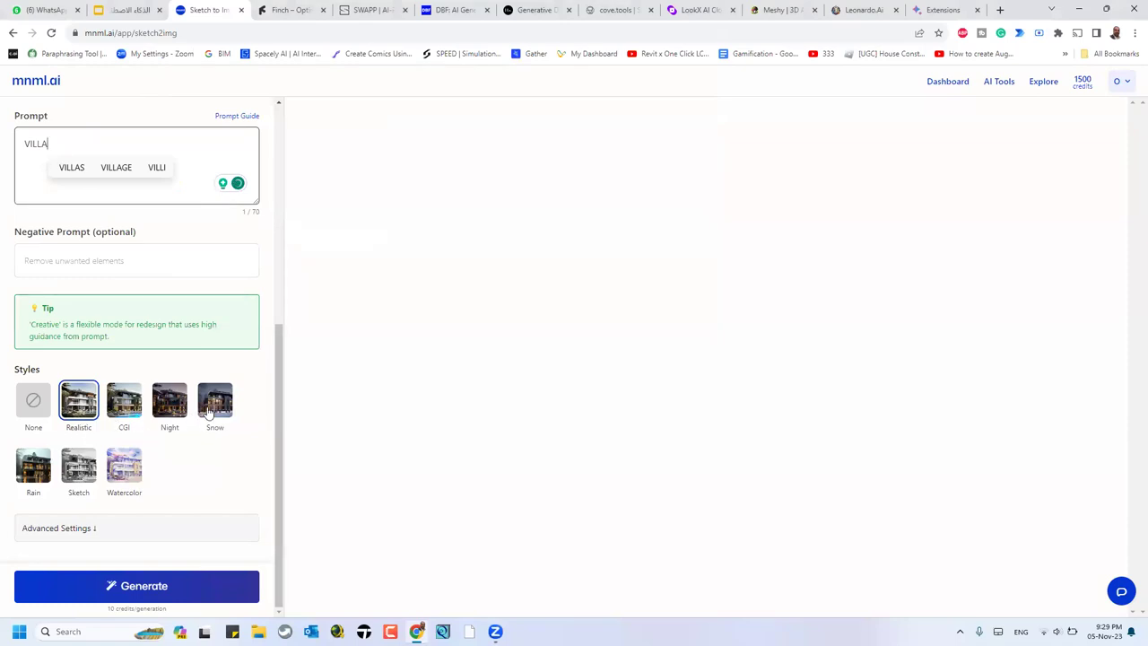
pyautogui.click(120, 405)
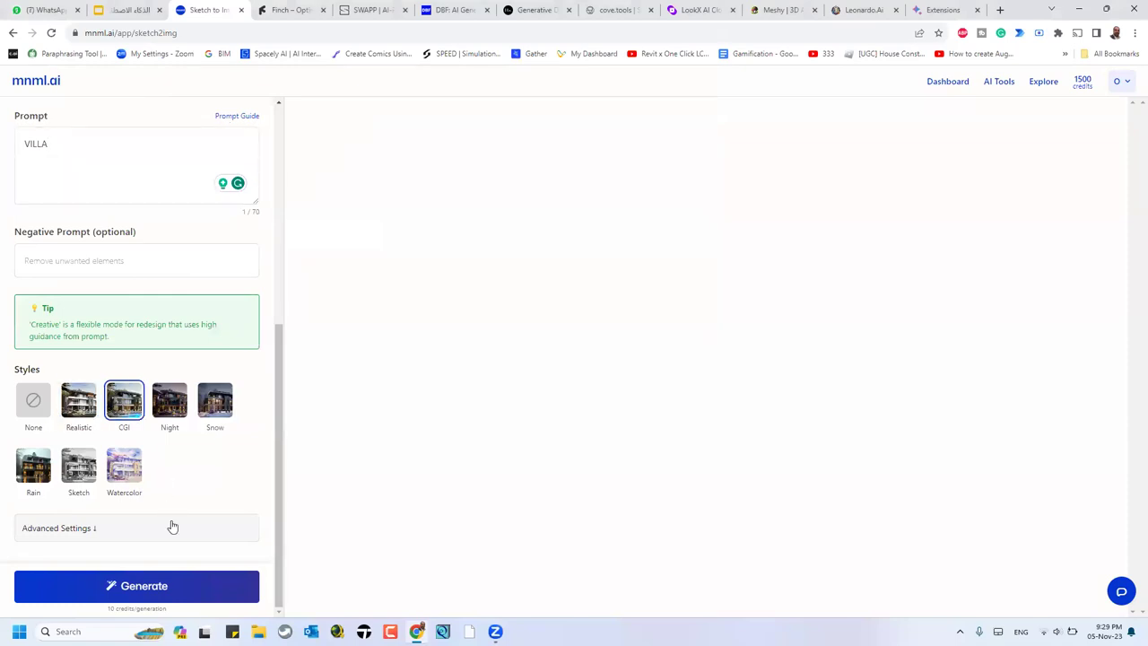
pyautogui.click(167, 587)
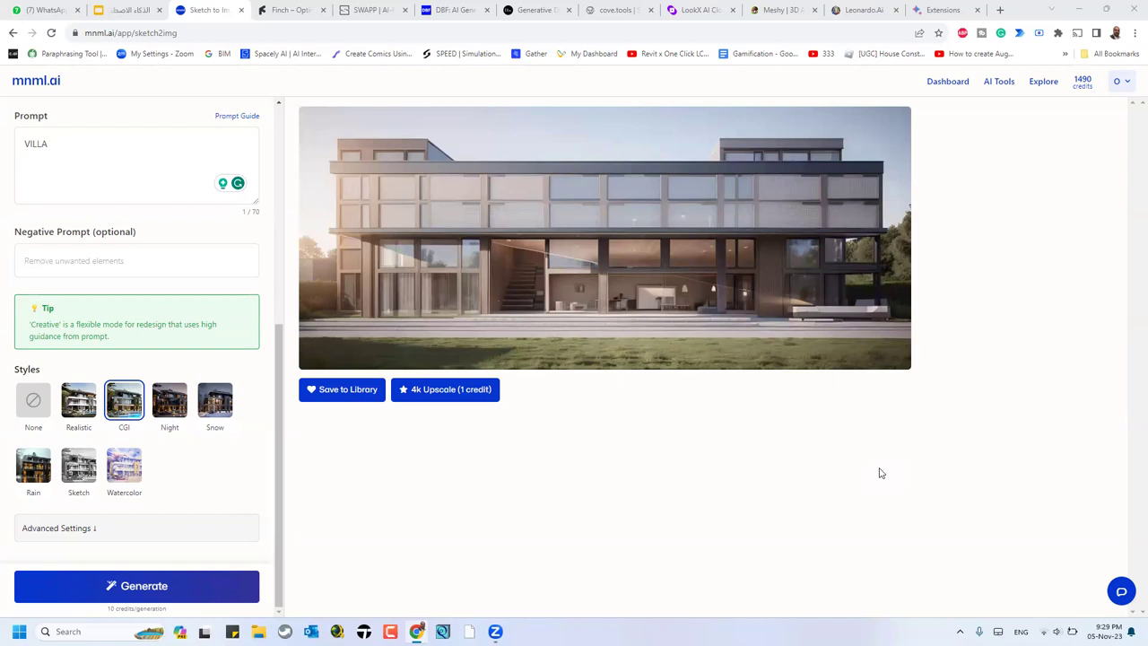
pyautogui.scroll(4, 170, 379)
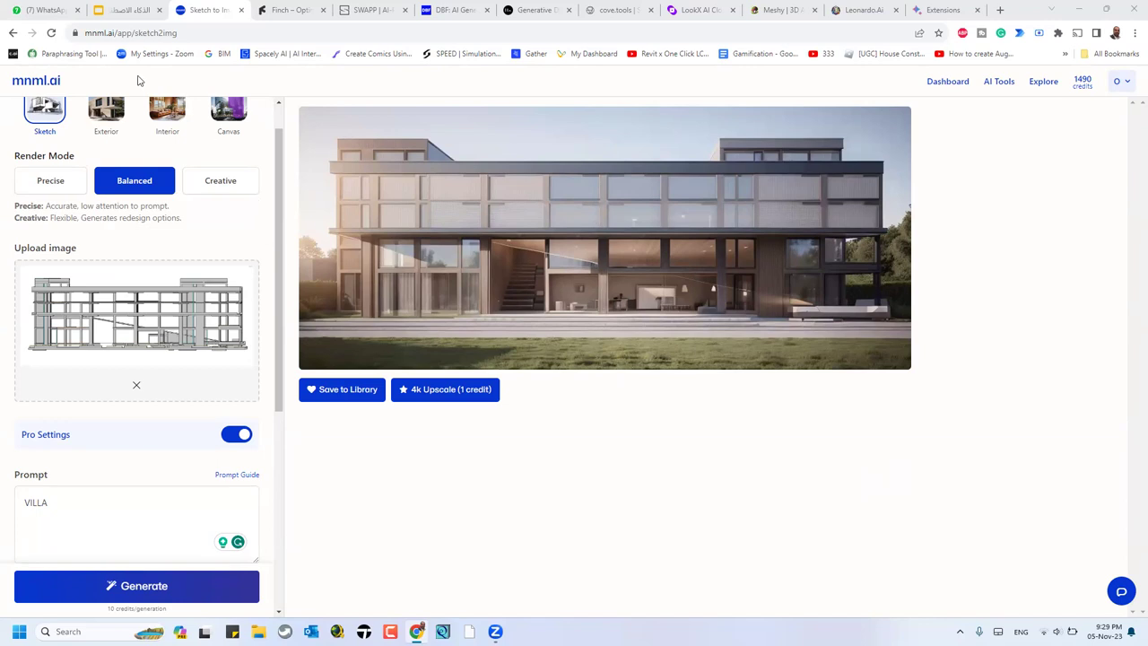
# Step: Switch to WhatsApp Web, download the received tower sketch photo and save it as a JPEG on the DATA (D:) drive
pyautogui.click(60, 7)
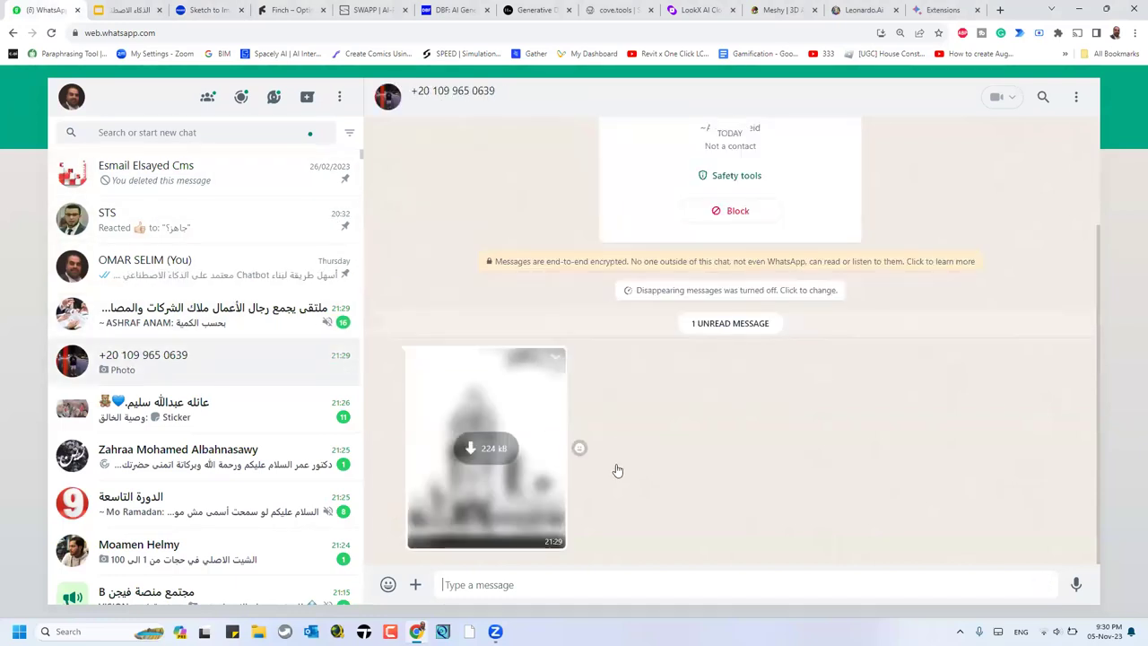
pyautogui.click(507, 450)
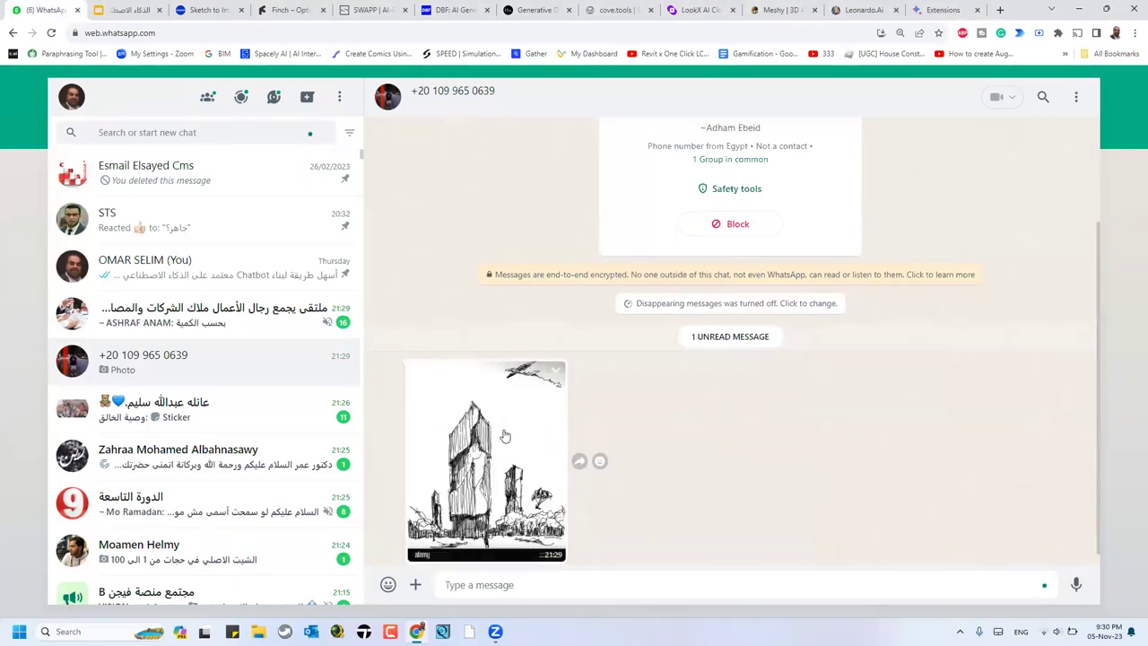
pyautogui.click(504, 436)
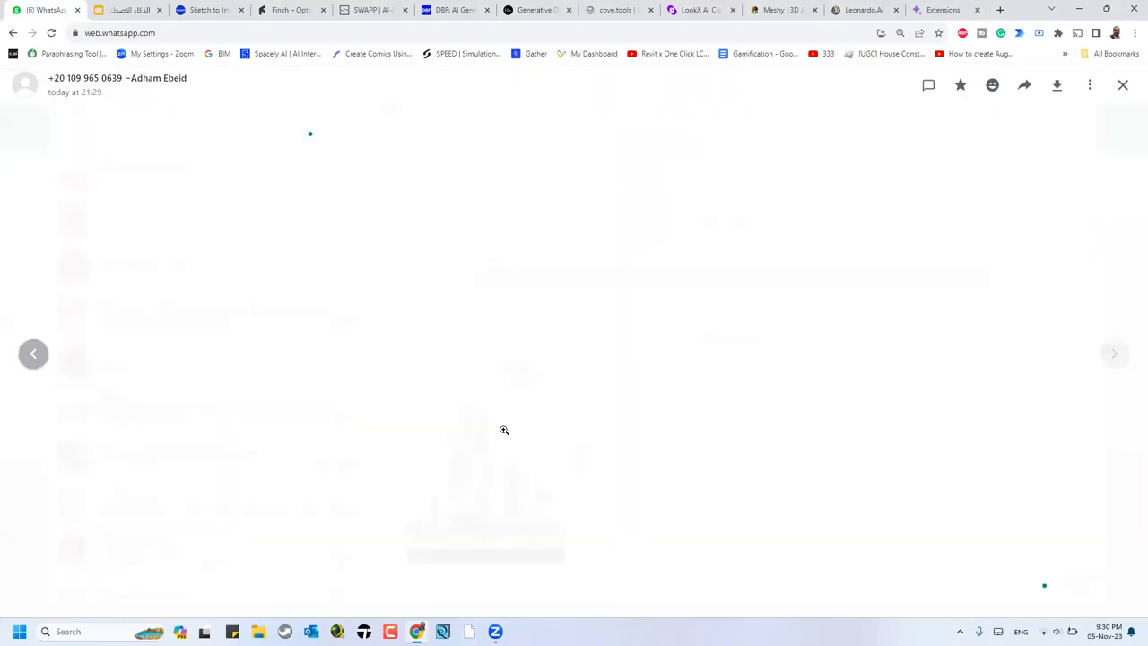
pyautogui.rightClick(578, 277)
pyautogui.click(740, 341)
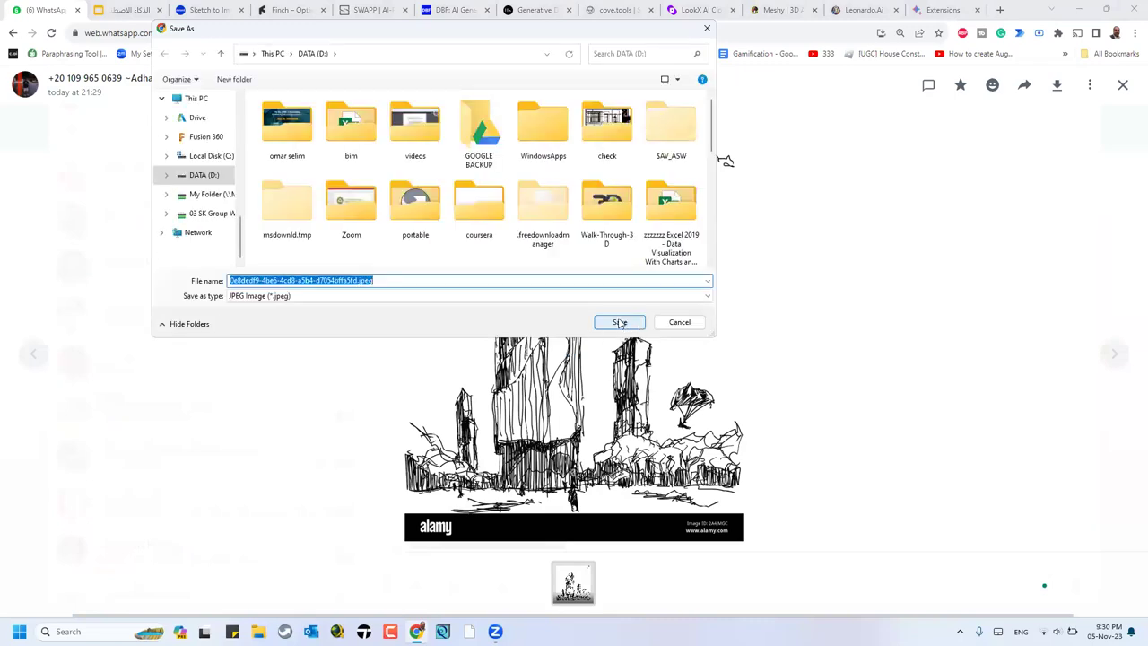
pyautogui.click(620, 322)
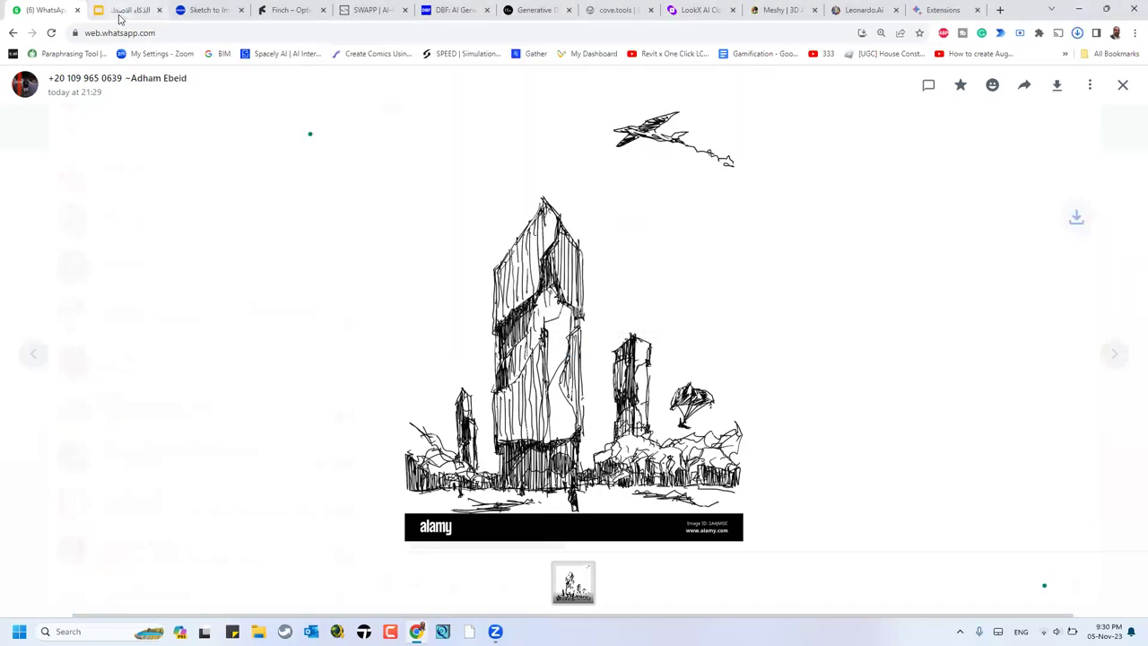
# Step: Return to mnml.ai and replace the uploaded image with the tower sketch JPEG saved on the DATA (D:) drive
pyautogui.click(207, 10)
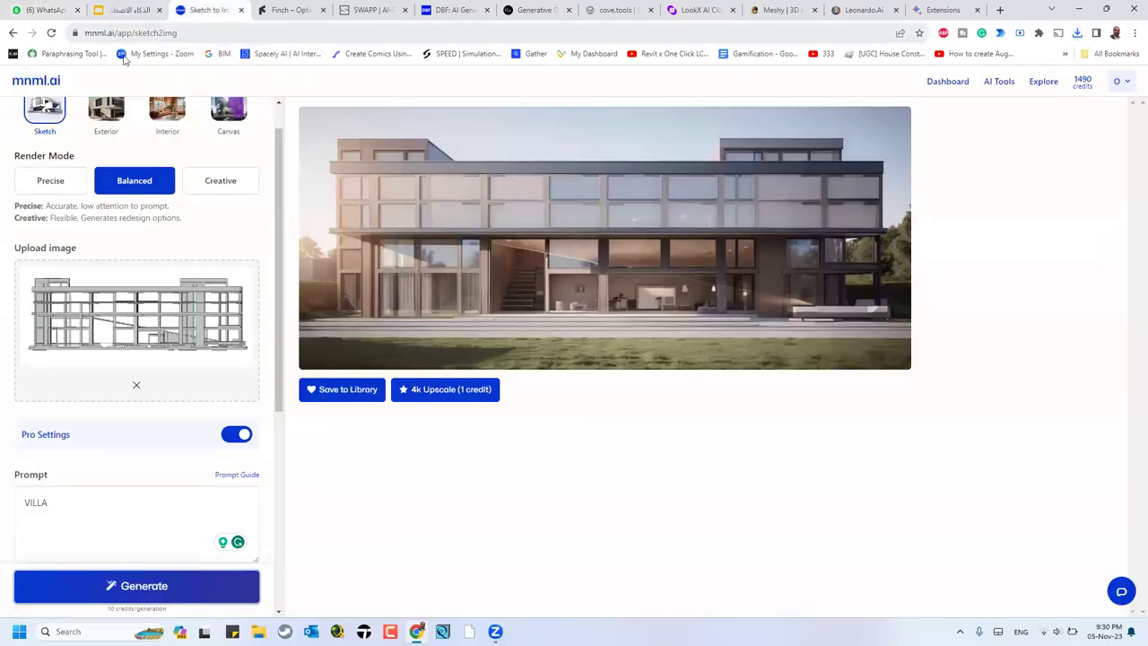
pyautogui.click(136, 384)
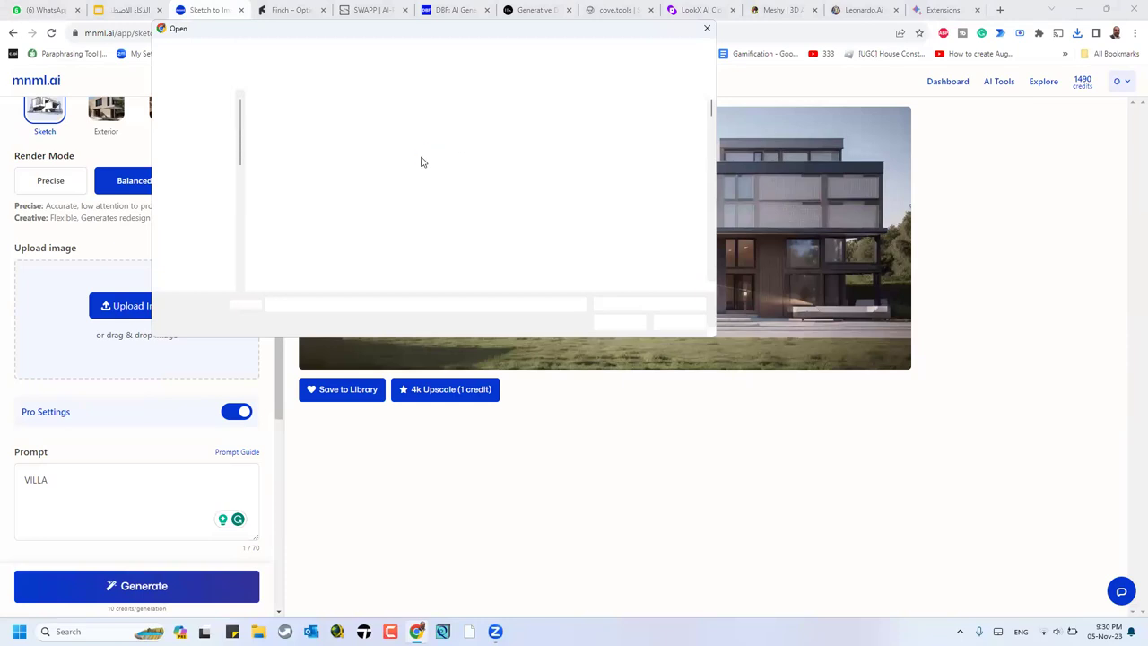
pyautogui.scroll(-3, 445, 177)
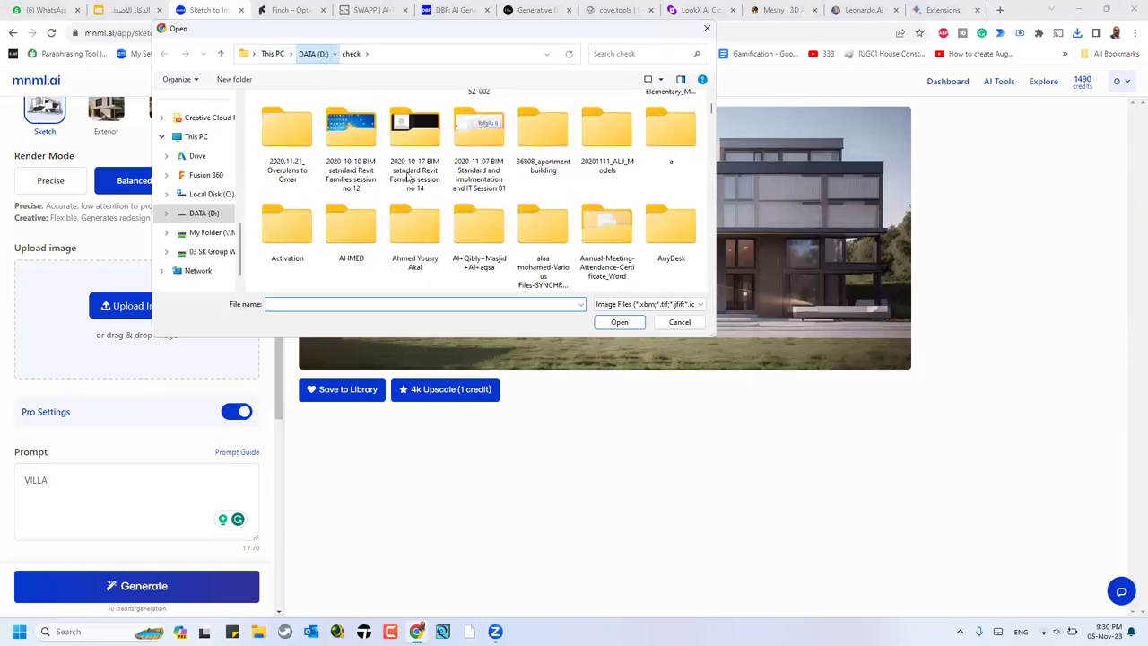
pyautogui.click(310, 54)
pyautogui.scroll(-1, 668, 214)
pyautogui.scroll(-5, 668, 213)
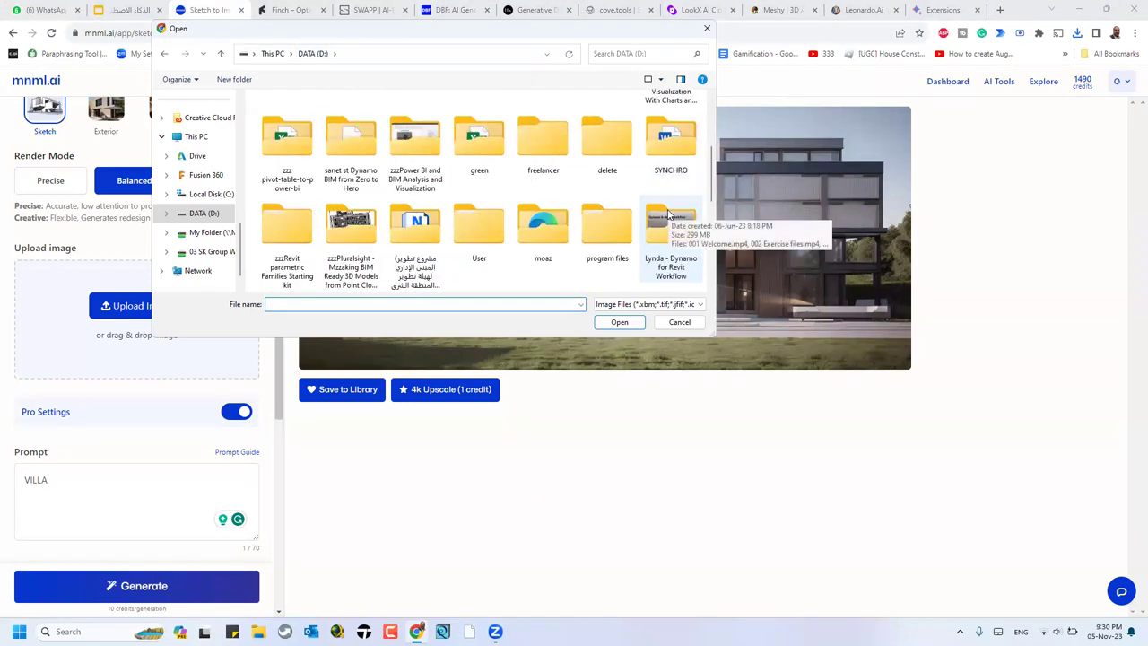
pyautogui.scroll(1, 664, 248)
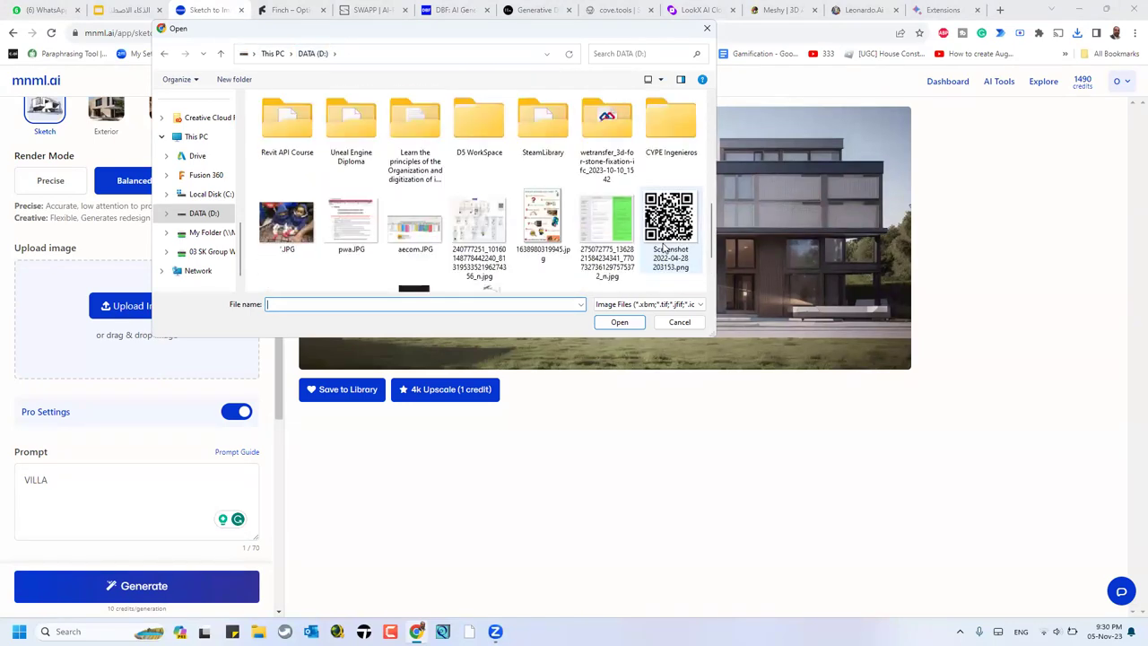
pyautogui.scroll(-1, 664, 248)
pyautogui.click(490, 230)
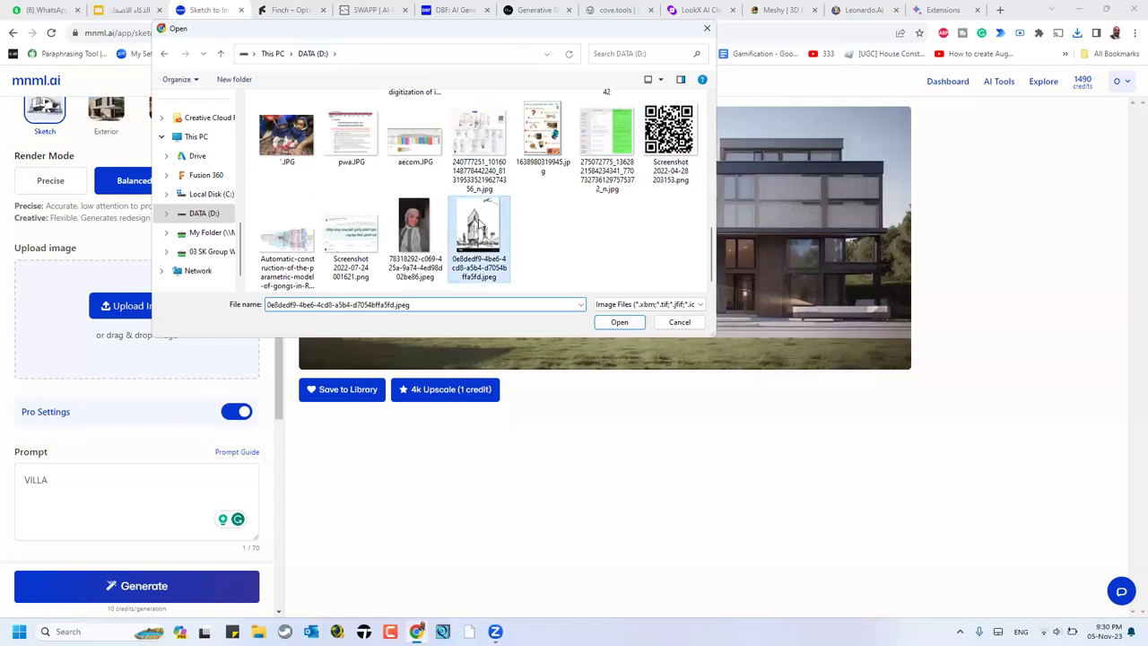
pyautogui.click(618, 321)
# Step: Change the prompt to TOWER, expand the advanced settings and generate the render, keeping Randomize Seed on
pyautogui.scroll(-6, 54, 313)
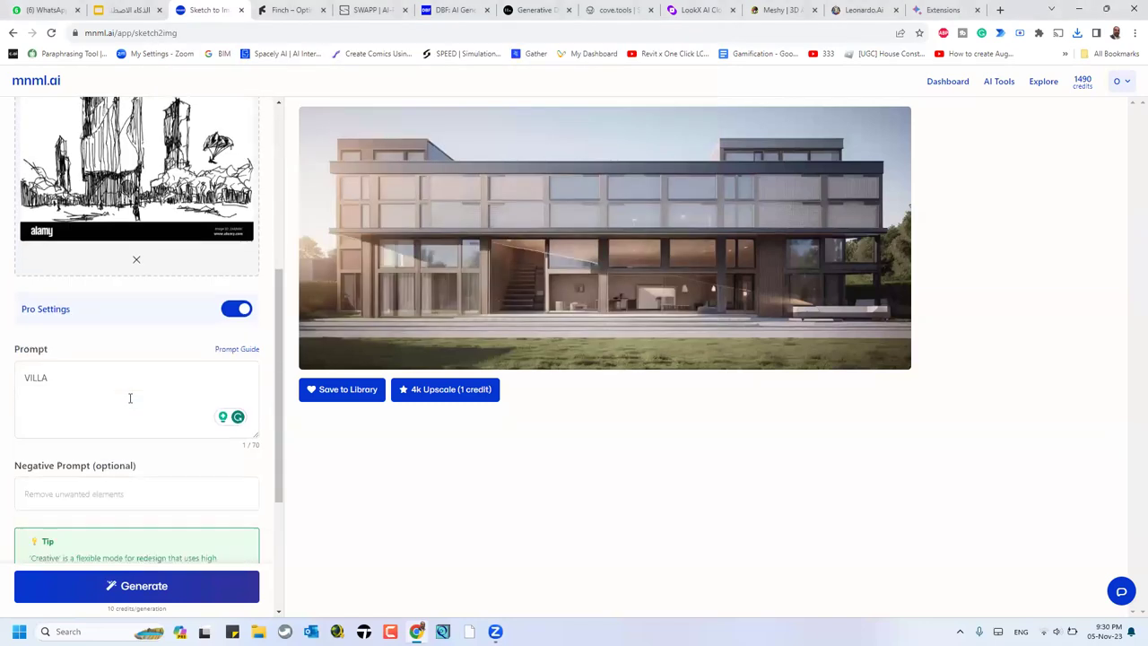
pyautogui.doubleClick(41, 169)
pyautogui.write('TOWER')
pyautogui.scroll(-1, 146, 535)
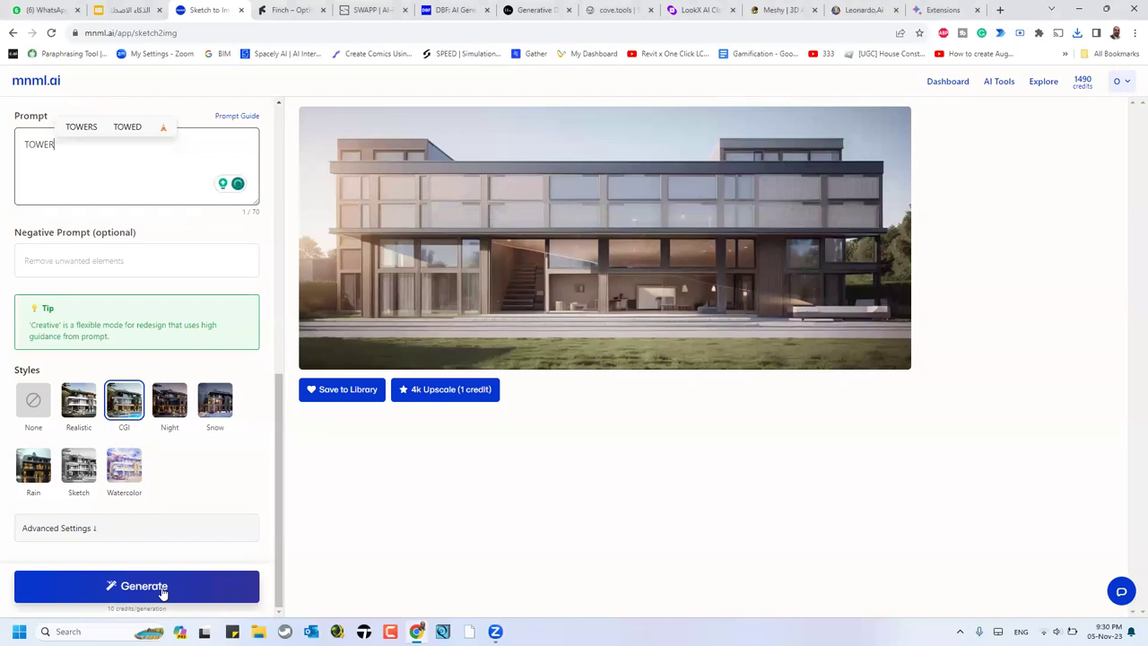
pyautogui.click(36, 528)
pyautogui.scroll(-1, 224, 404)
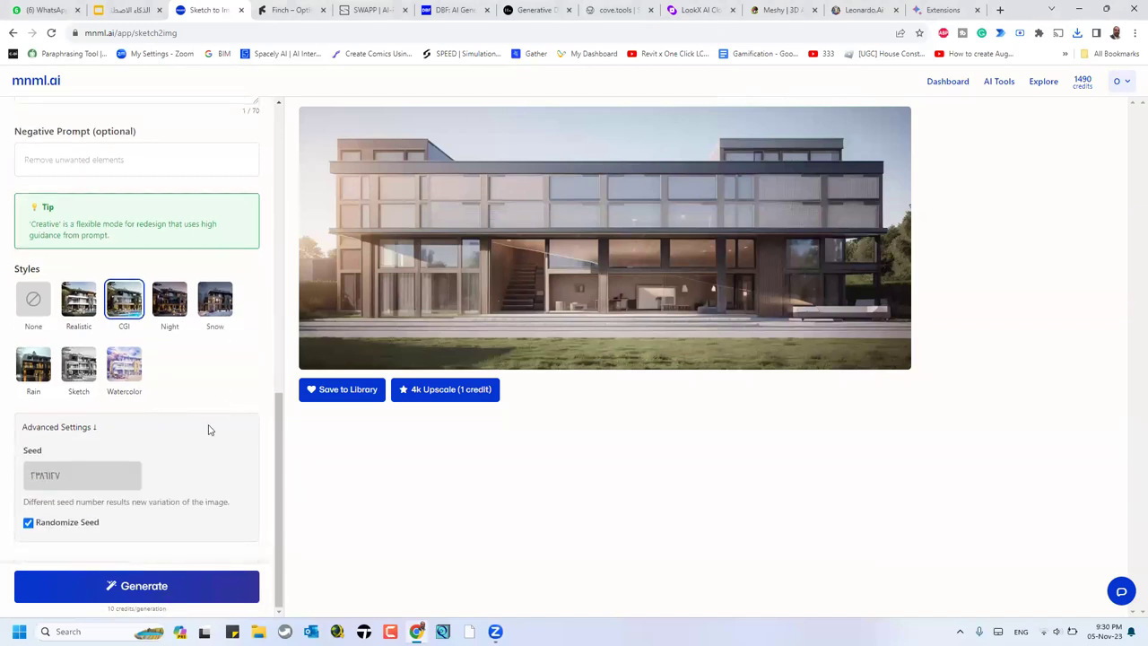
pyautogui.click(126, 586)
pyautogui.scroll(7, 224, 340)
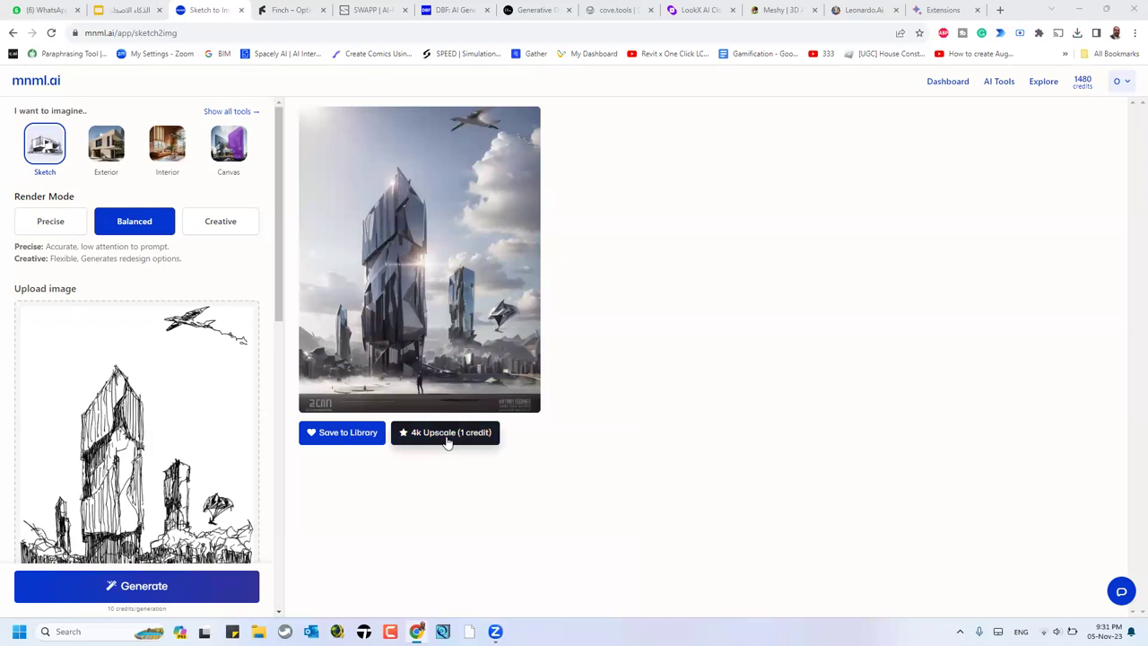
# Step: Show all the available tools, switch to Exterior AI and open the file selection for its image upload
pyautogui.click(225, 111)
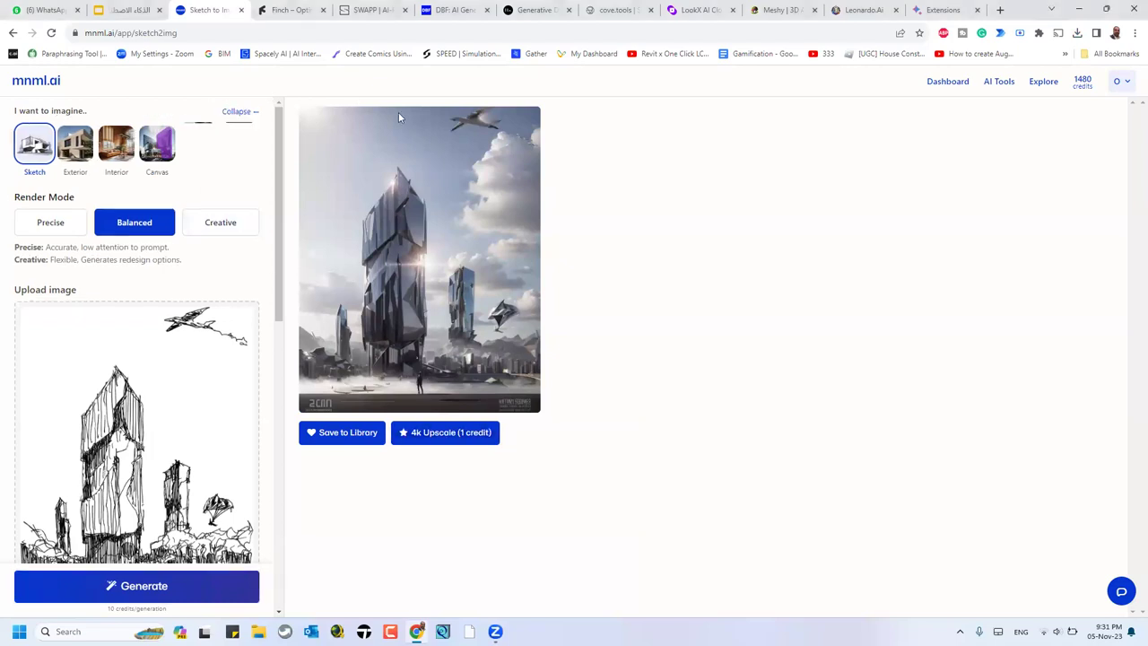
pyautogui.click(76, 154)
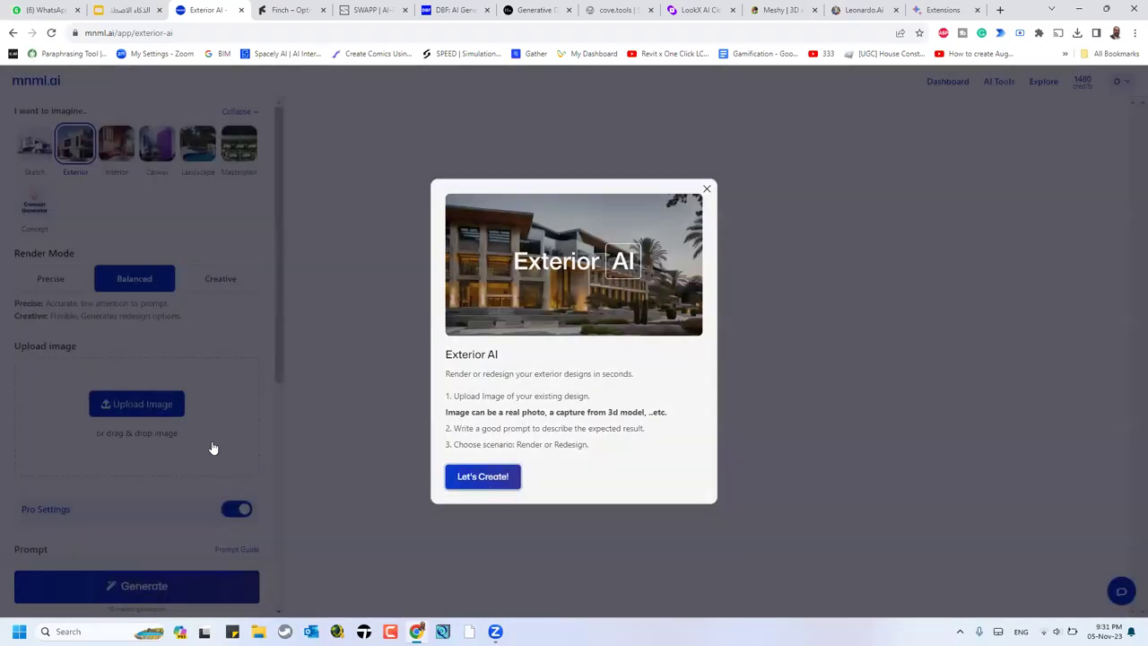
pyautogui.click(214, 448)
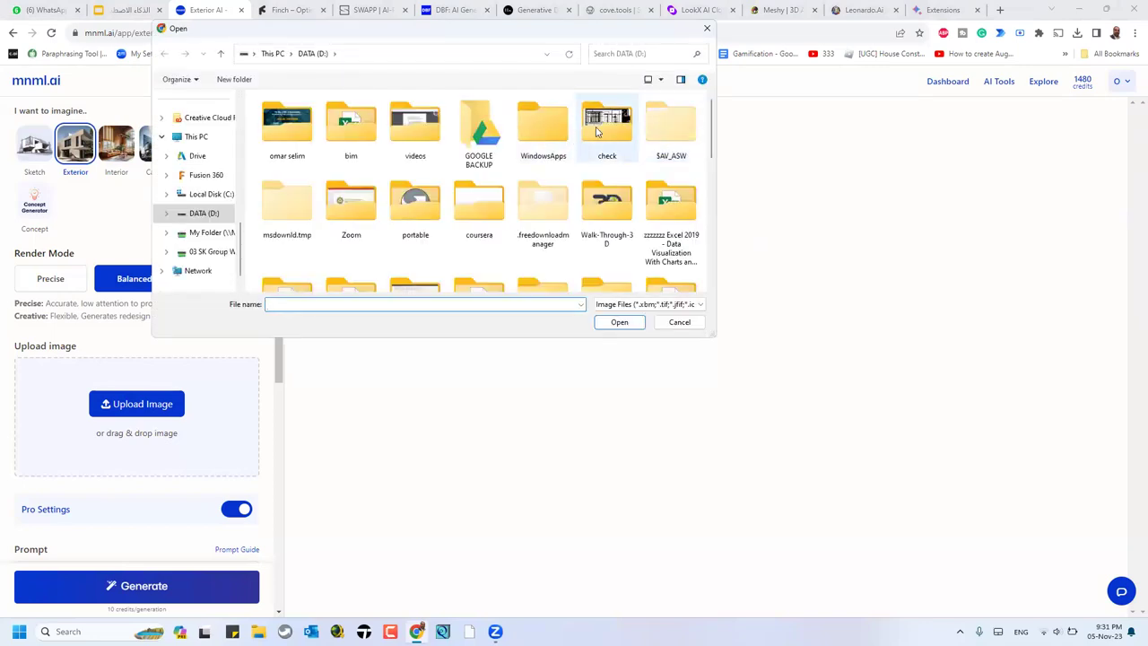
# Step: Browse the check folder on the DATA (D:) drive and select the image 1-1337284.jpg for the Exterior AI upload
pyautogui.scroll(-4, 596, 197)
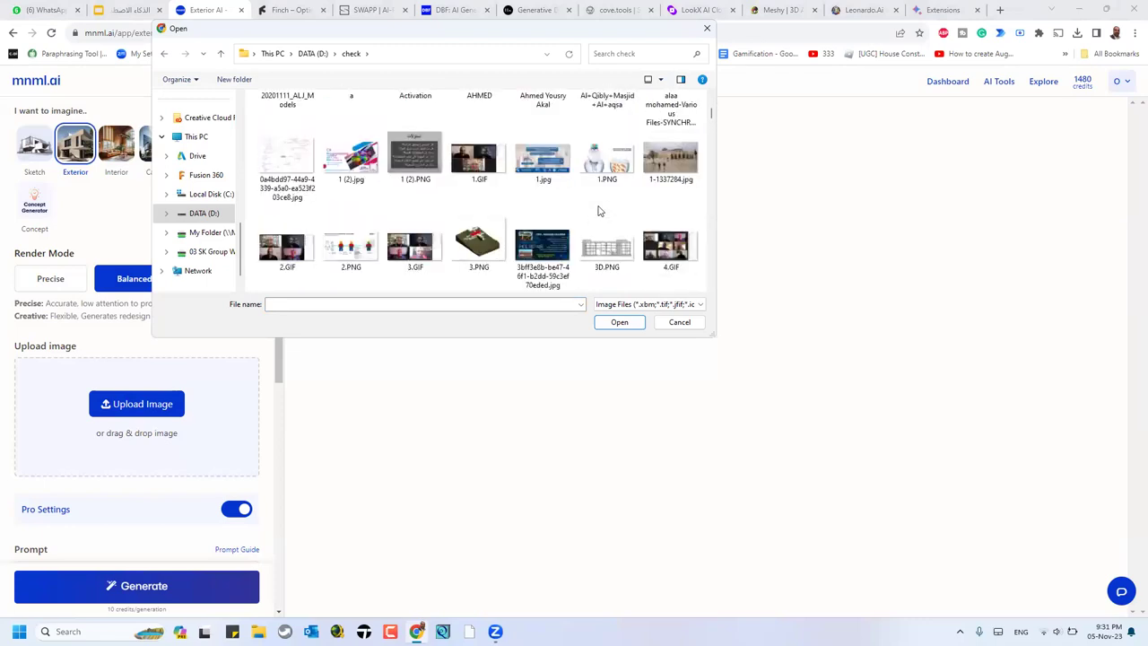
pyautogui.scroll(-3, 599, 218)
pyautogui.scroll(5, 600, 227)
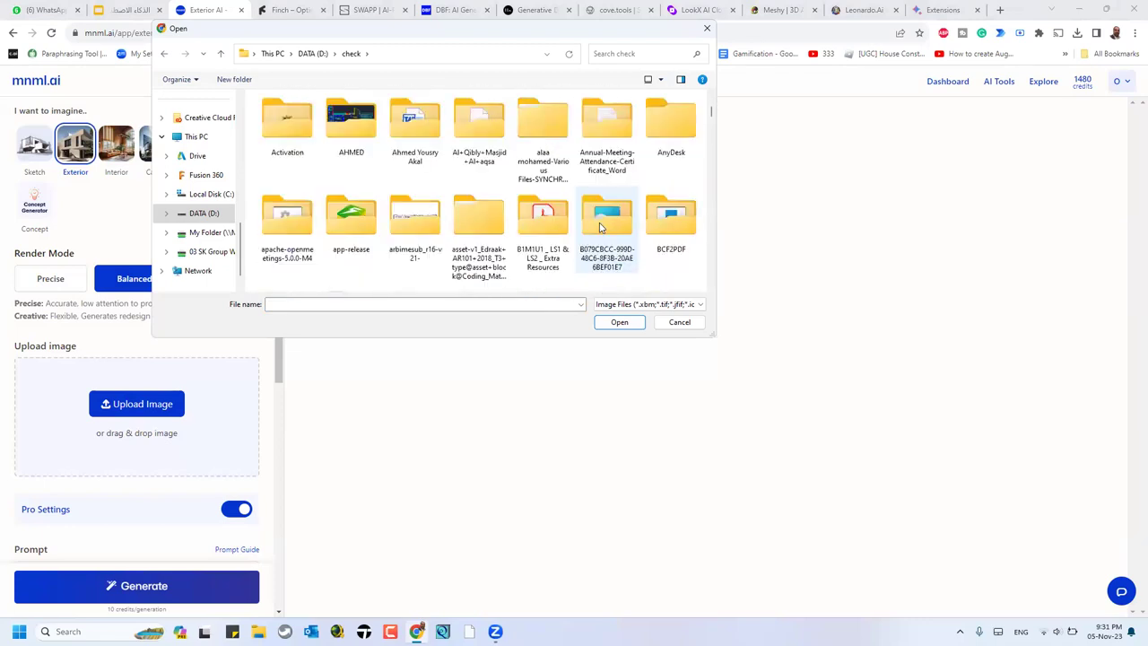
pyautogui.scroll(-10, 599, 228)
pyautogui.scroll(-10, 599, 228)
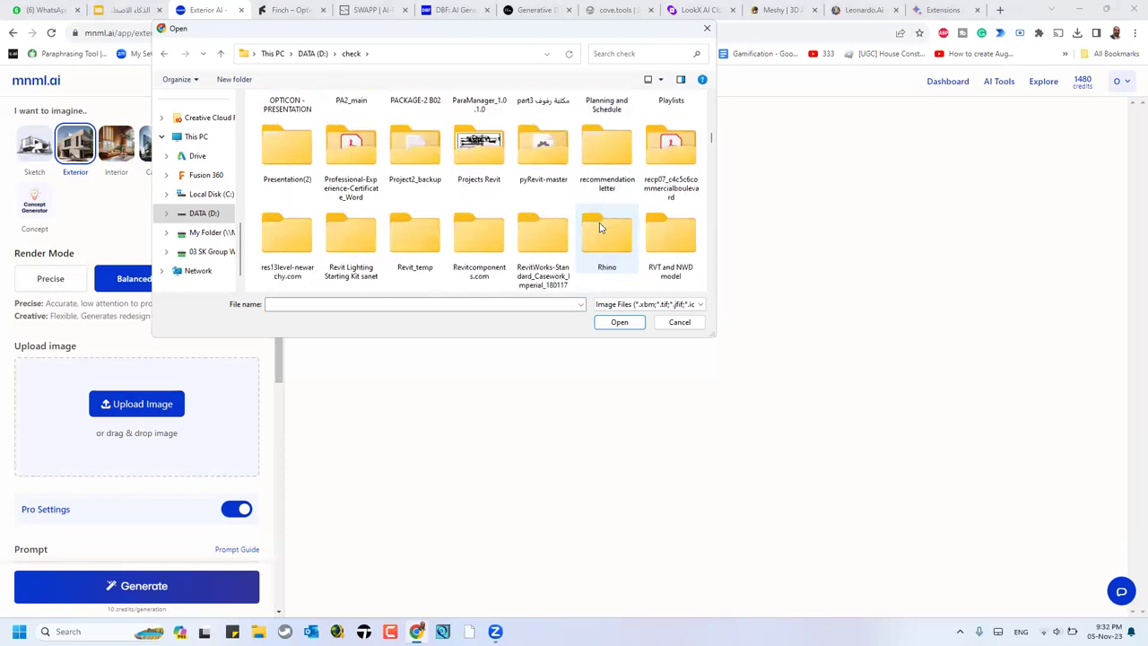
pyautogui.scroll(-5, 600, 228)
pyautogui.scroll(-5, 600, 228)
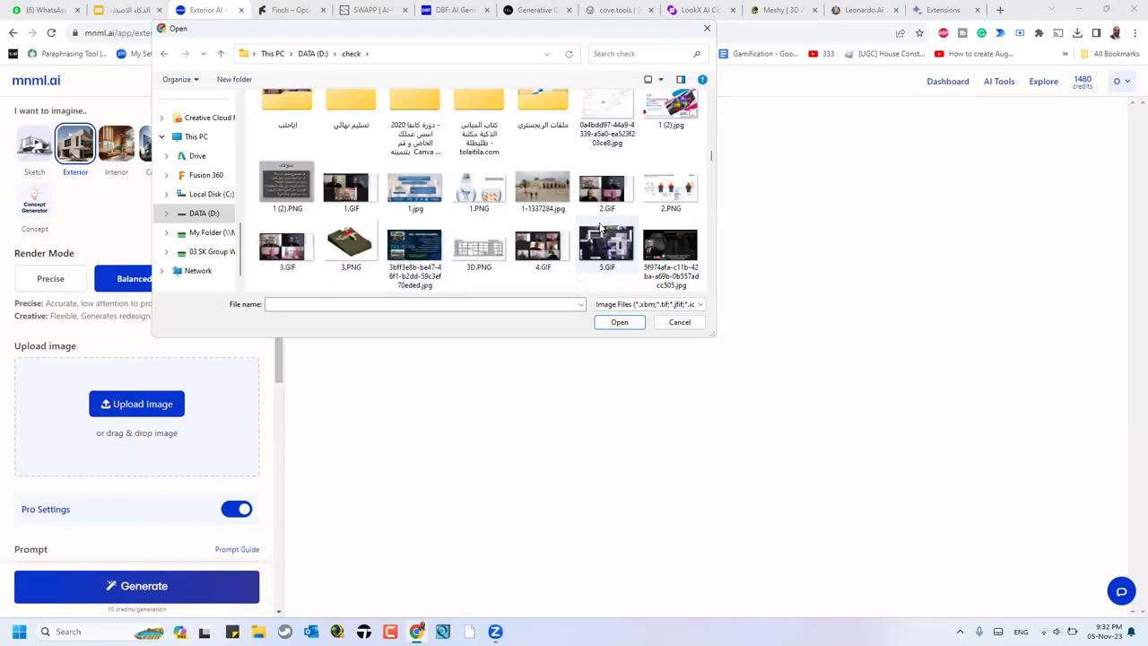
pyautogui.click(541, 190)
# Step: Find C1-22_23-day-1-1.jpg in the check folder on DATA (D:) and upload it to Exterior AI
pyautogui.scroll(-3, 581, 224)
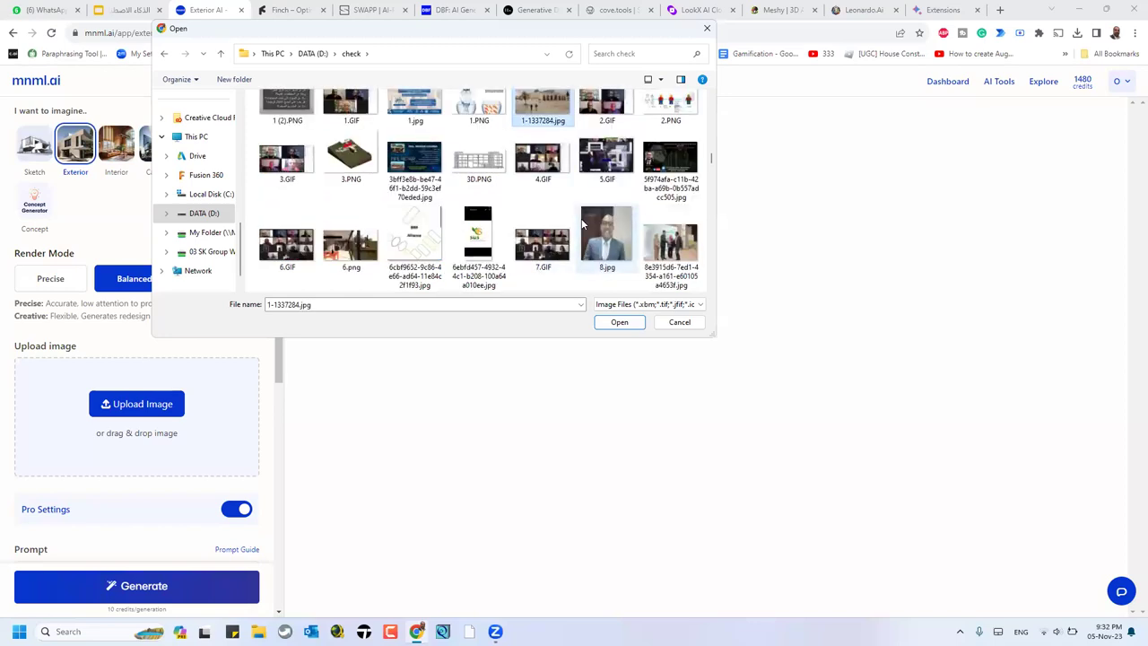
pyautogui.scroll(-3, 581, 224)
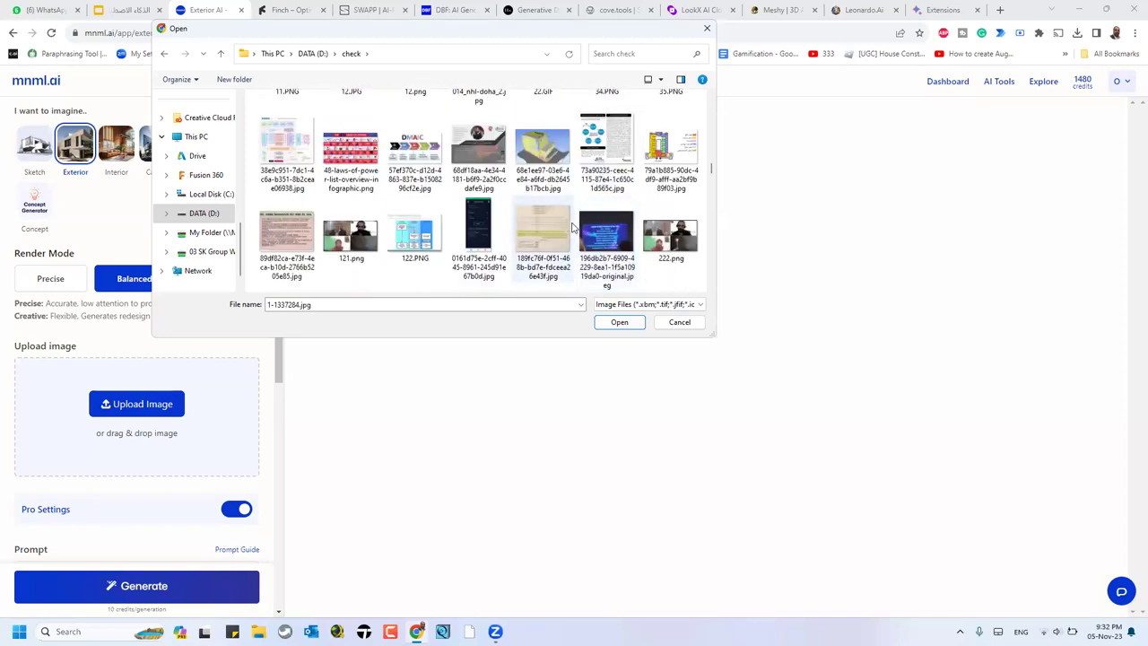
pyautogui.scroll(2, 572, 228)
pyautogui.scroll(-3, 572, 228)
pyautogui.scroll(-3, 572, 227)
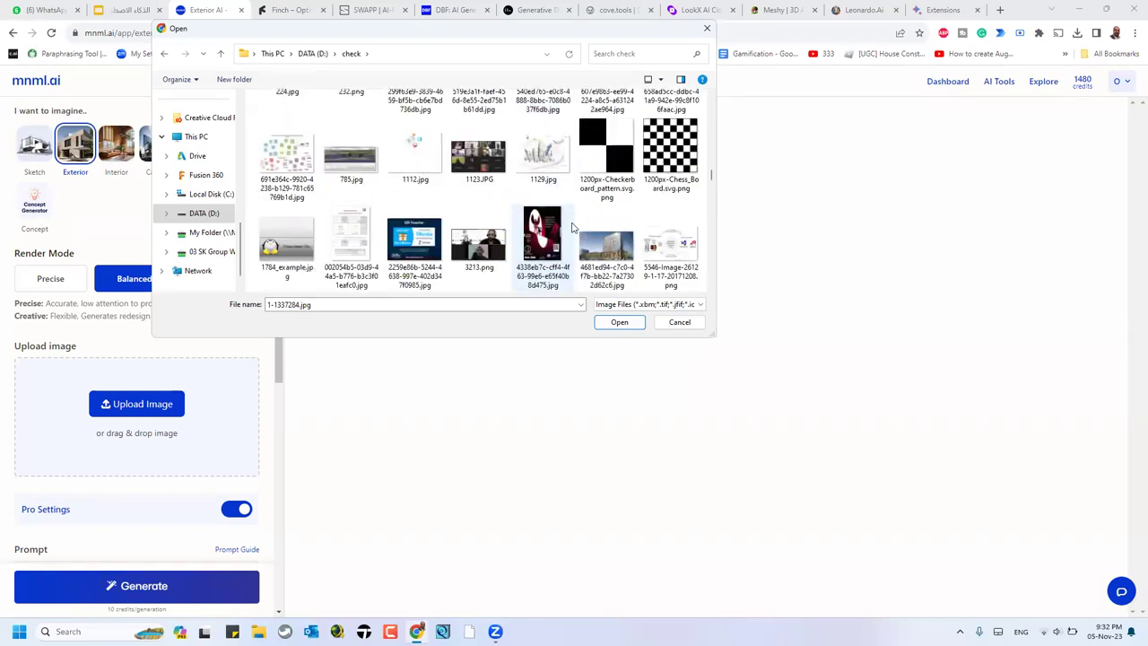
pyautogui.scroll(-8, 572, 228)
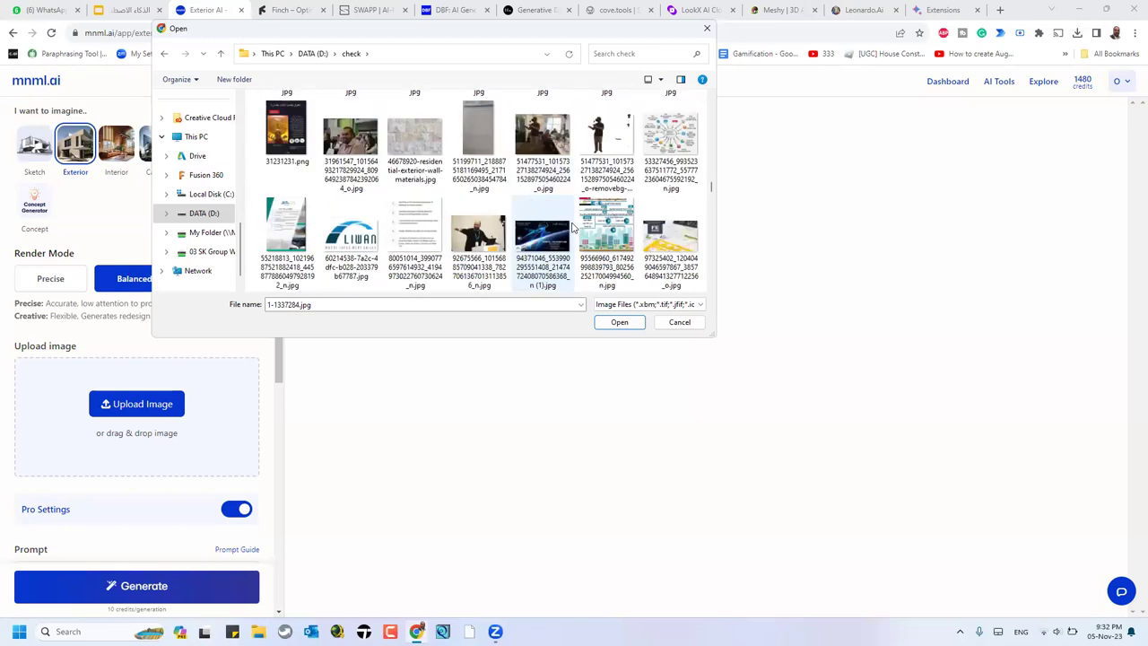
pyautogui.scroll(-3, 572, 227)
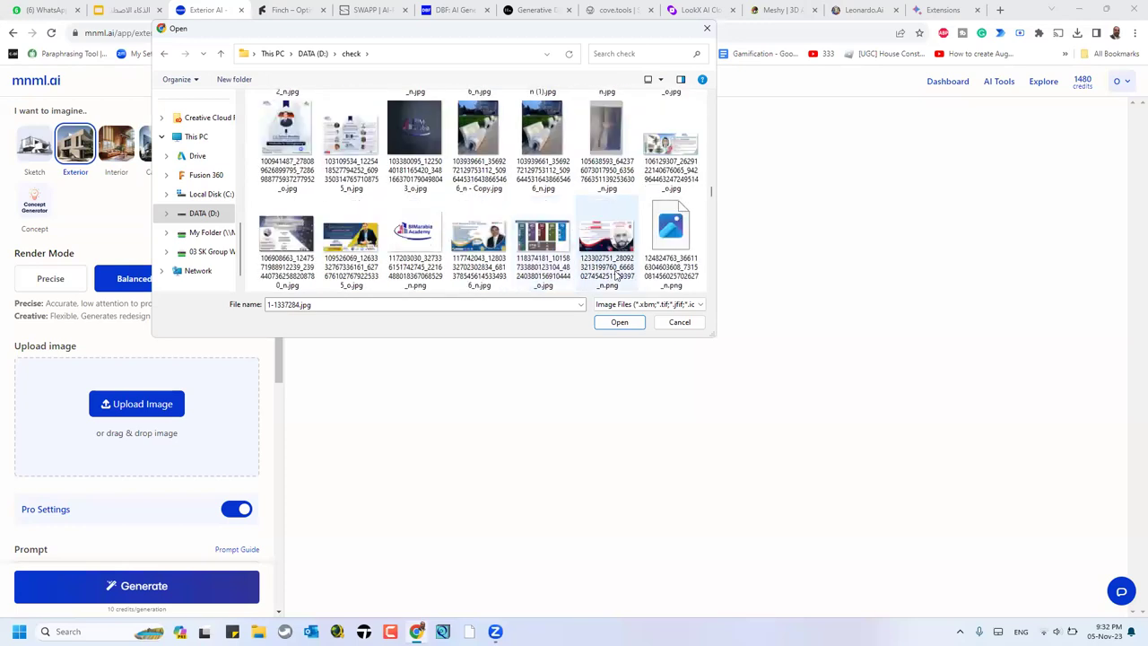
pyautogui.scroll(-3, 603, 242)
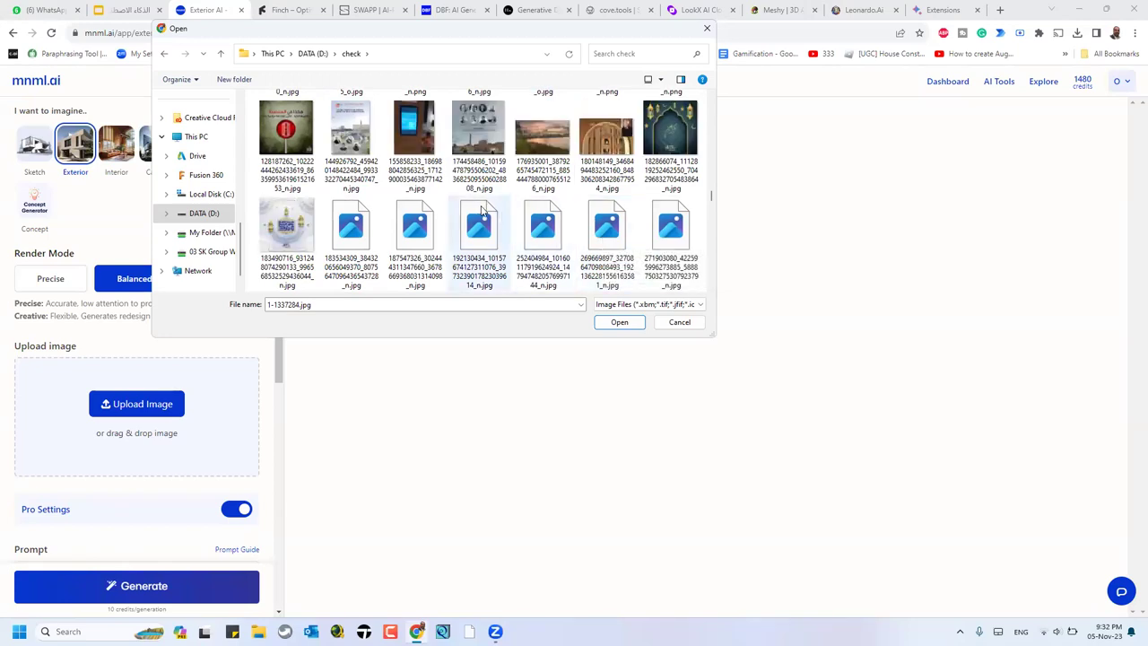
pyautogui.scroll(-5, 448, 233)
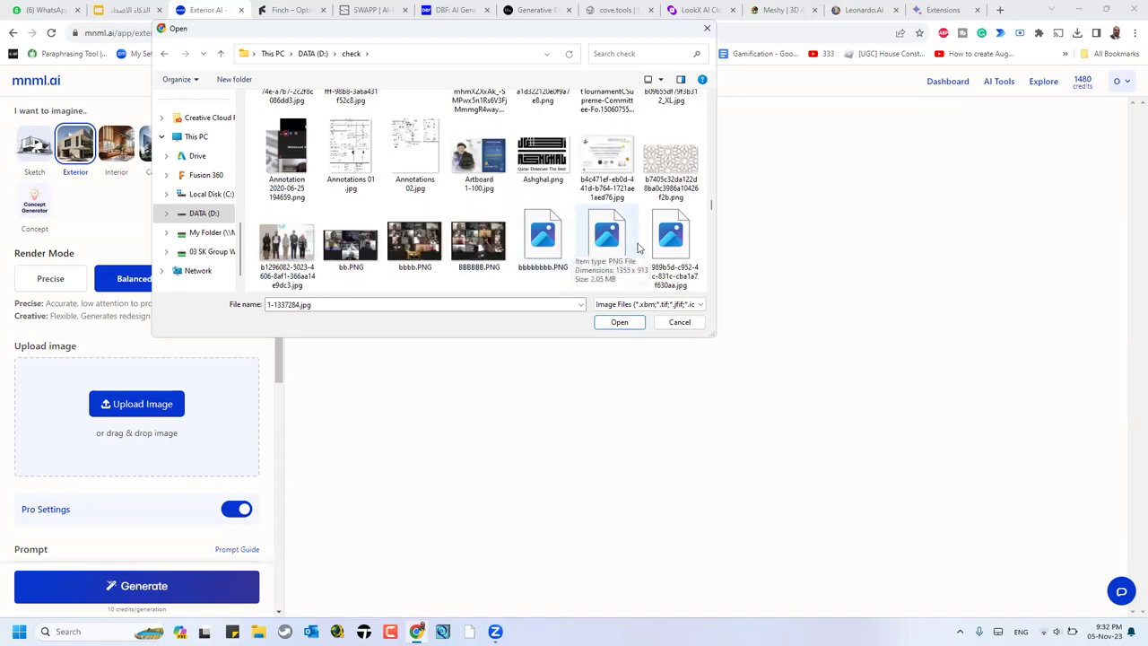
pyautogui.scroll(-2, 639, 247)
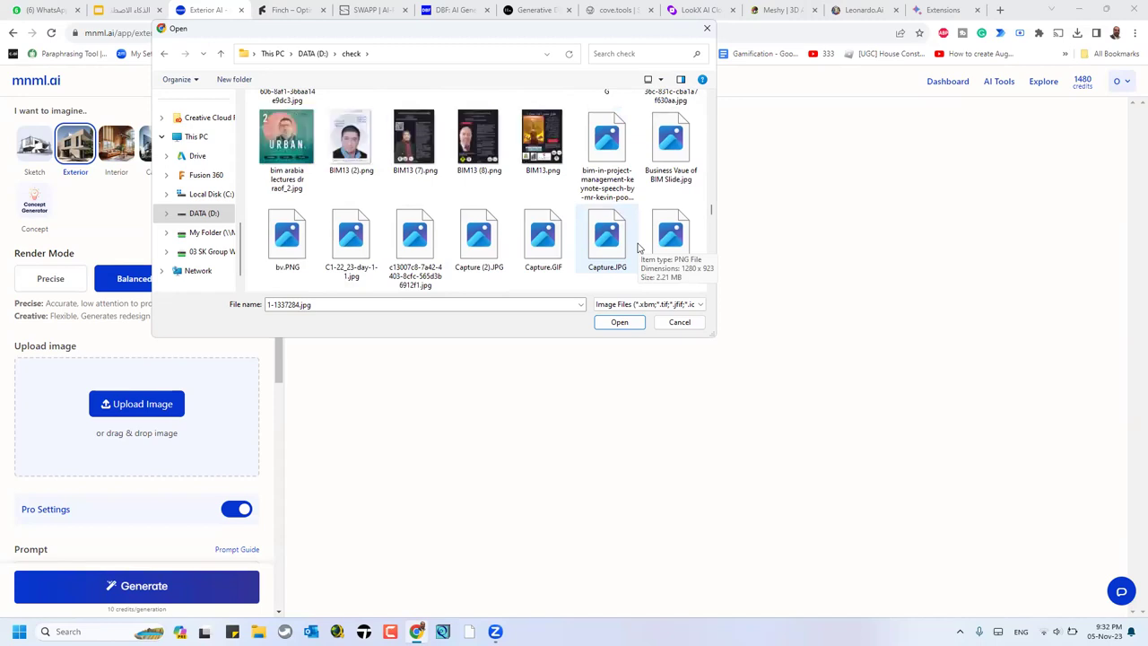
pyautogui.click(349, 244)
pyautogui.click(614, 328)
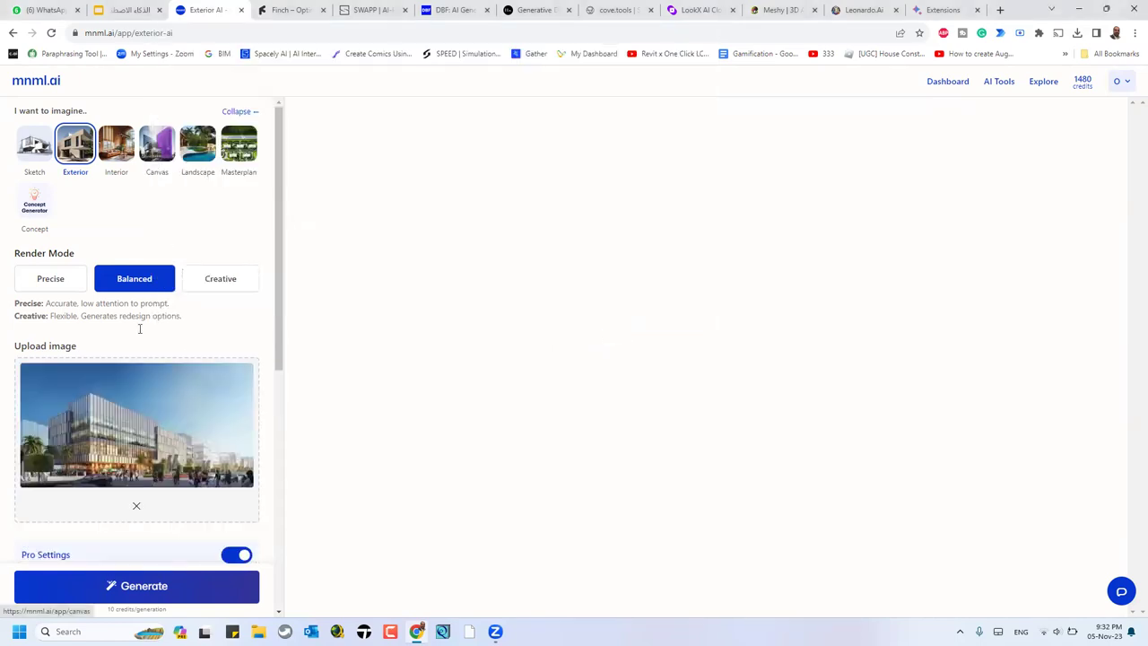
# Step: Enter BUILDING as the Exterior AI prompt and generate the render in Balanced mode
pyautogui.scroll(-3, 135, 476)
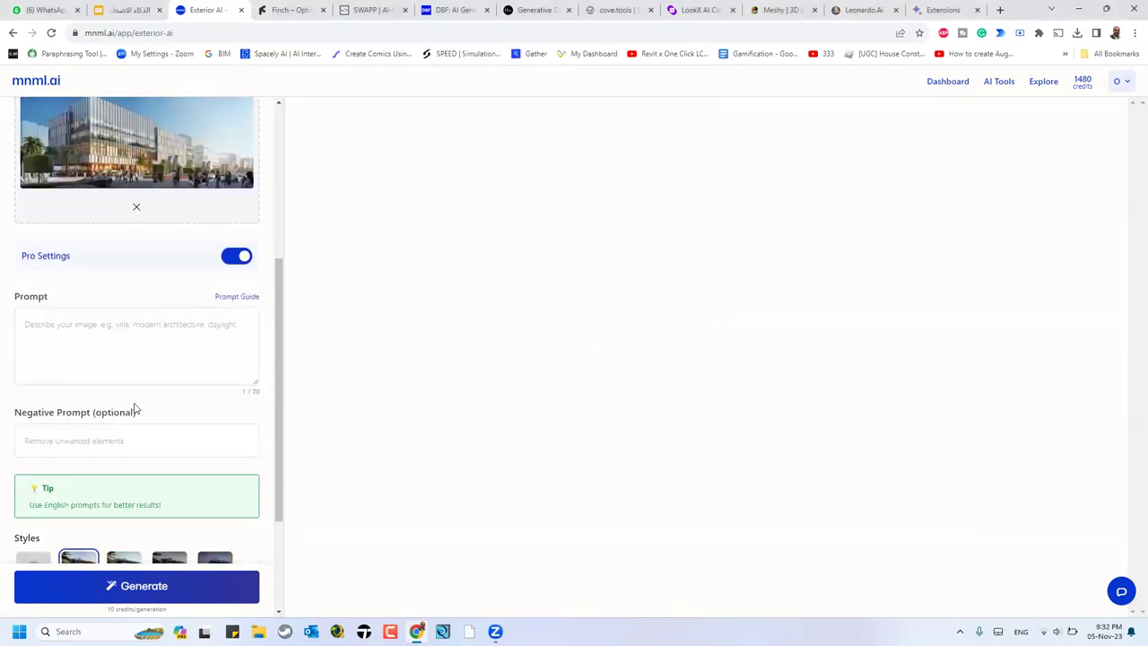
pyautogui.click(130, 586)
pyautogui.click(116, 325)
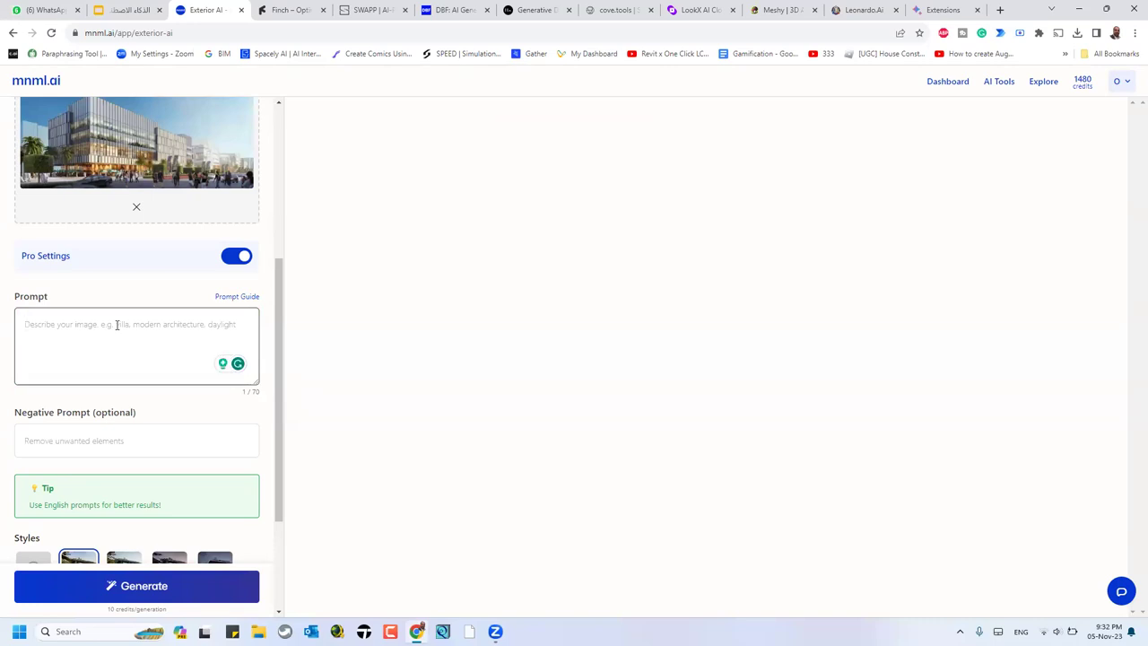
pyautogui.write('BUIL')
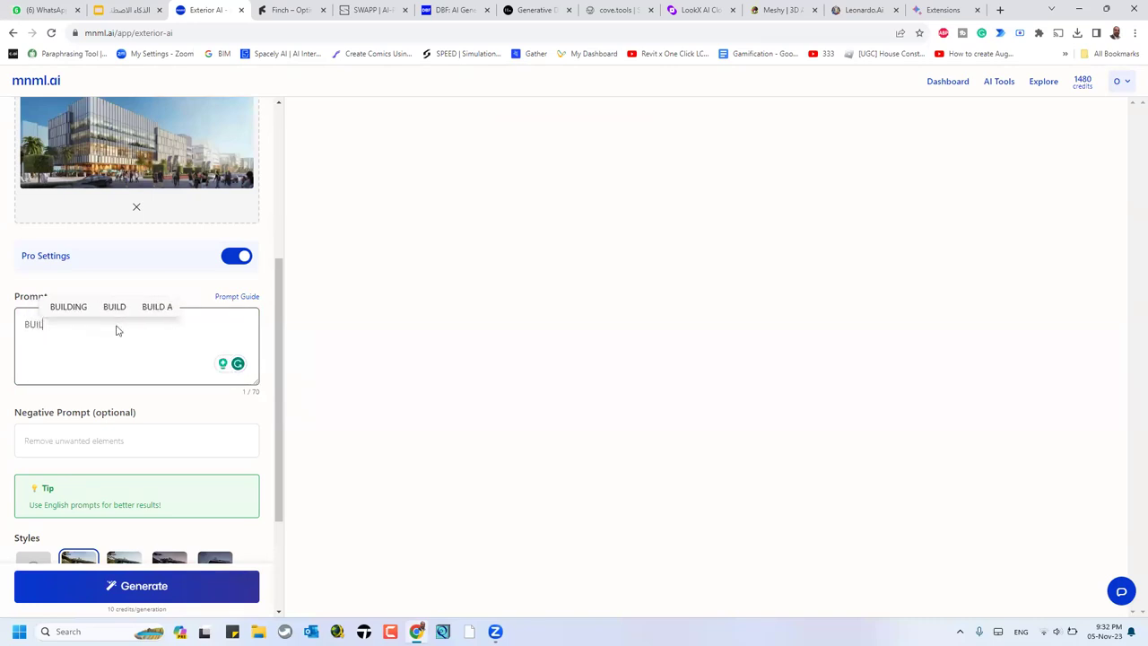
pyautogui.write('DING')
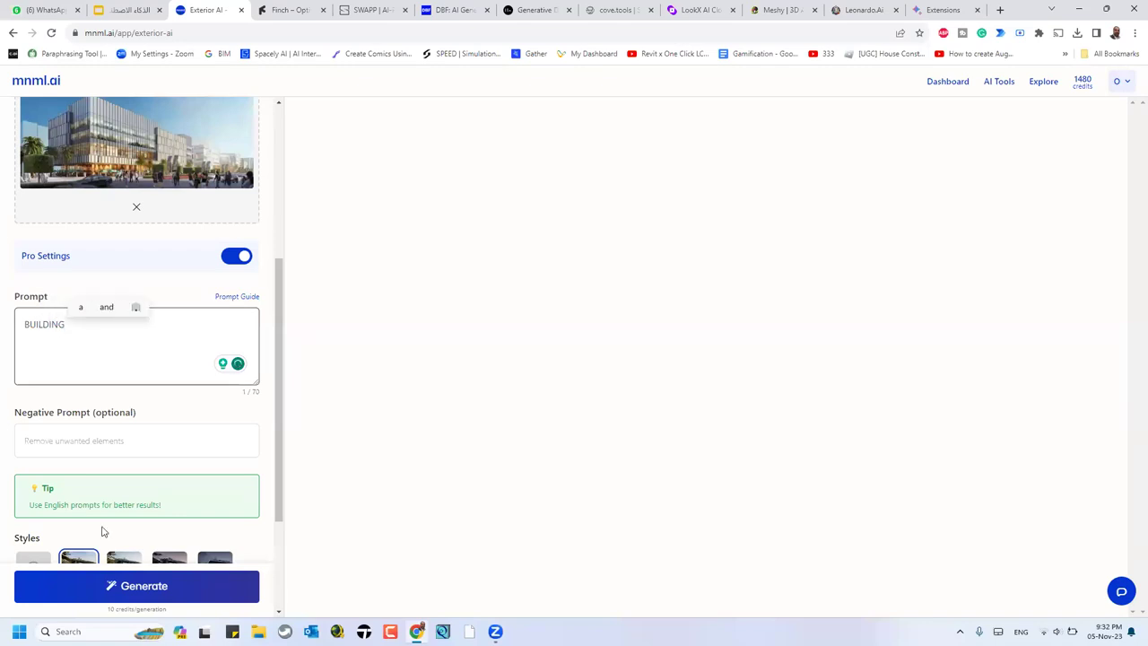
pyautogui.click(134, 585)
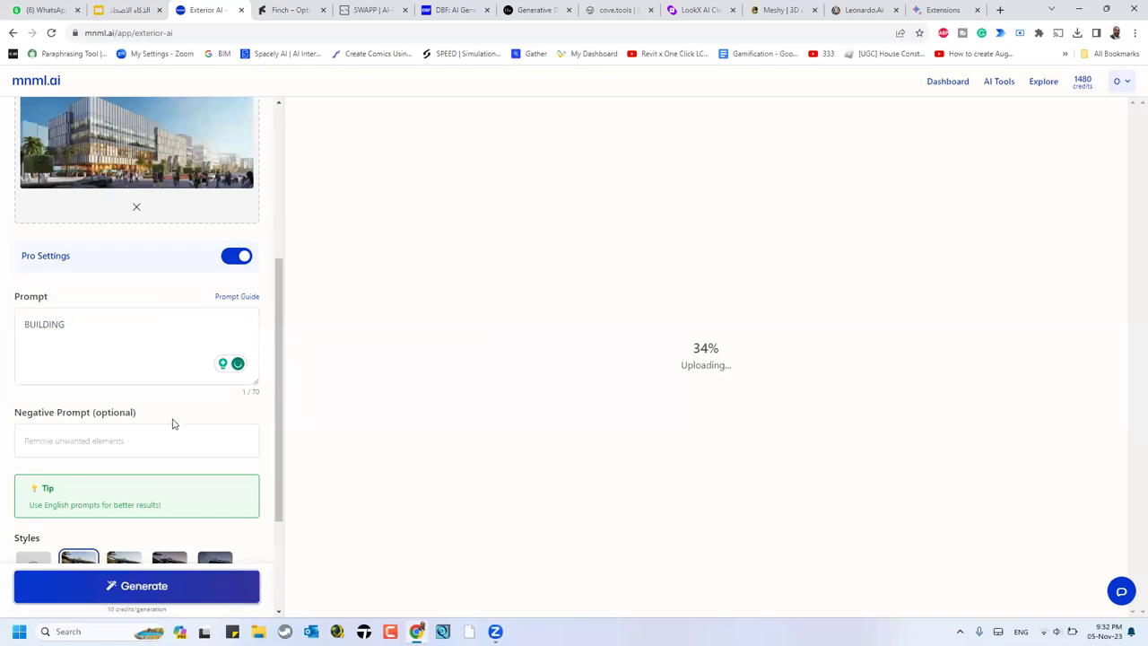
# Step: Change the render mode to Creative and generate another exterior render from the same image and prompt
pyautogui.scroll(4, 173, 424)
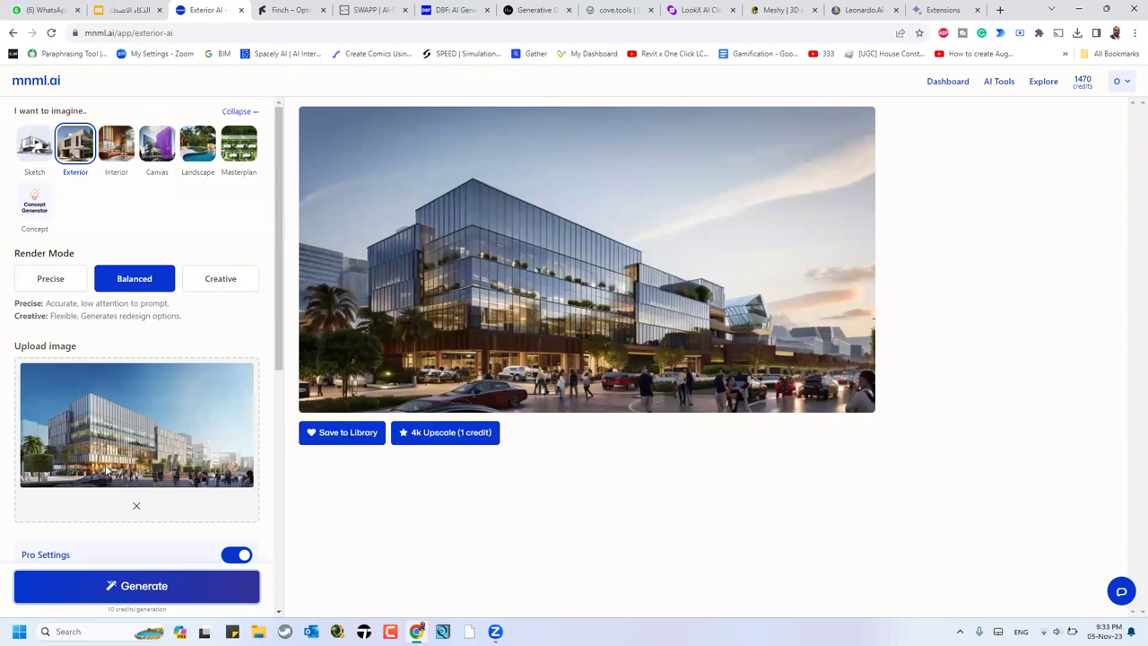
pyautogui.click(222, 280)
pyautogui.click(178, 585)
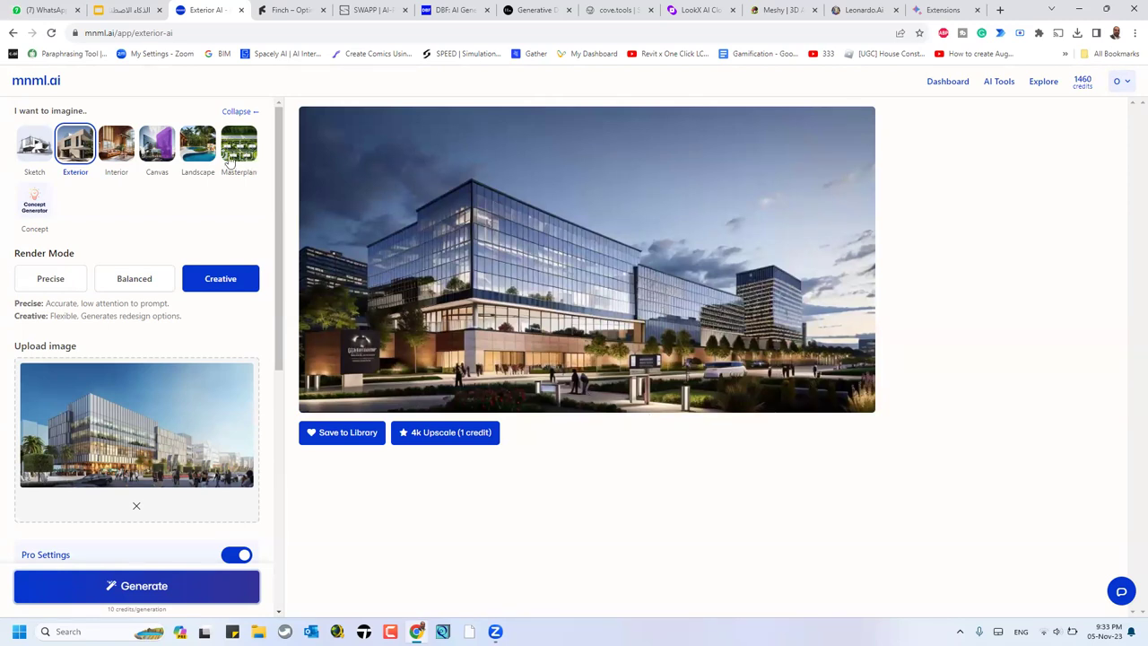
# Step: Open the Landscape AI tool and continue past its introduction
pyautogui.click(196, 150)
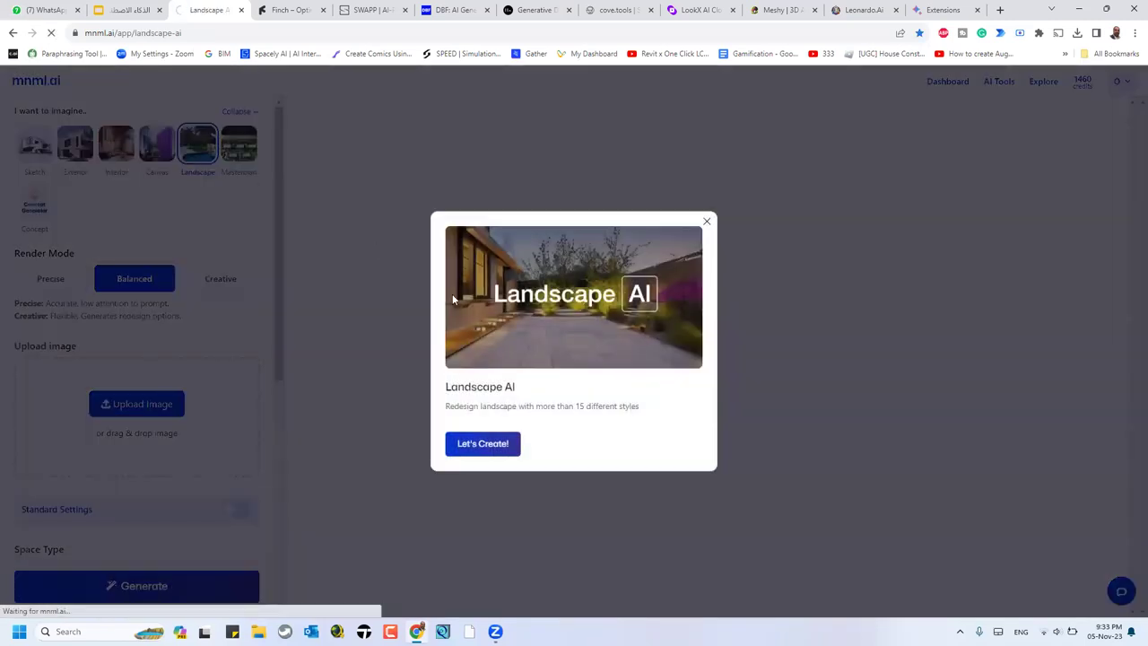
pyautogui.click(489, 448)
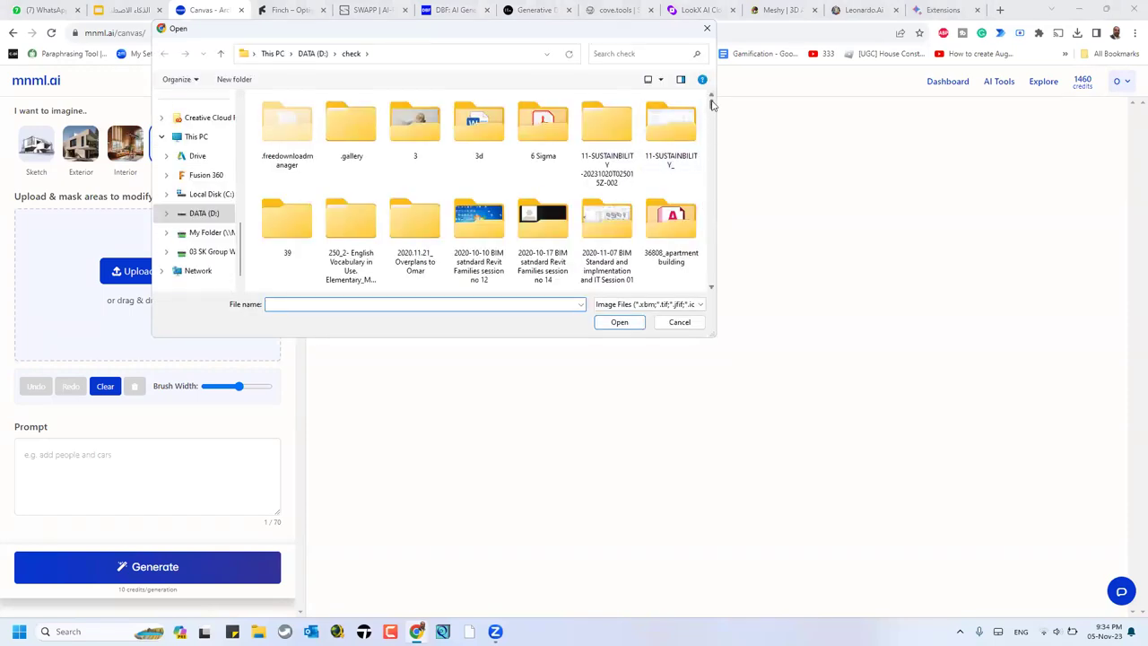
# Step: In the Canvas tool, upload the handshake and skyline image hiclipart.com (1).png from the check folder
pyautogui.scroll(-10, 709, 253)
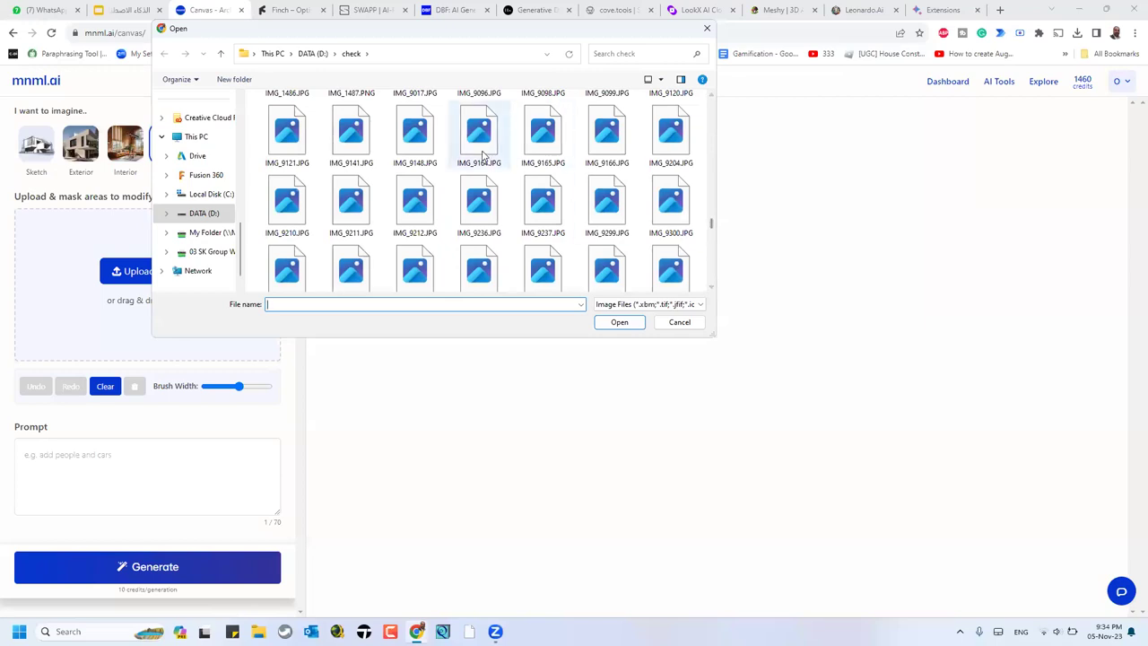
pyautogui.scroll(3, 566, 166)
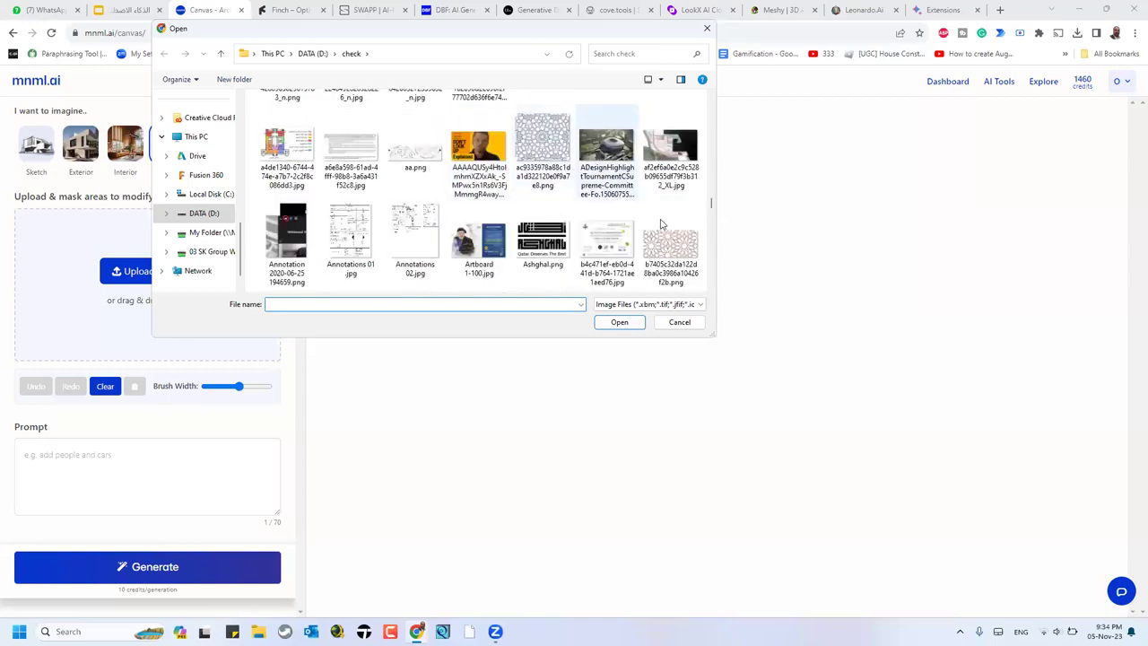
pyautogui.scroll(-2, 668, 242)
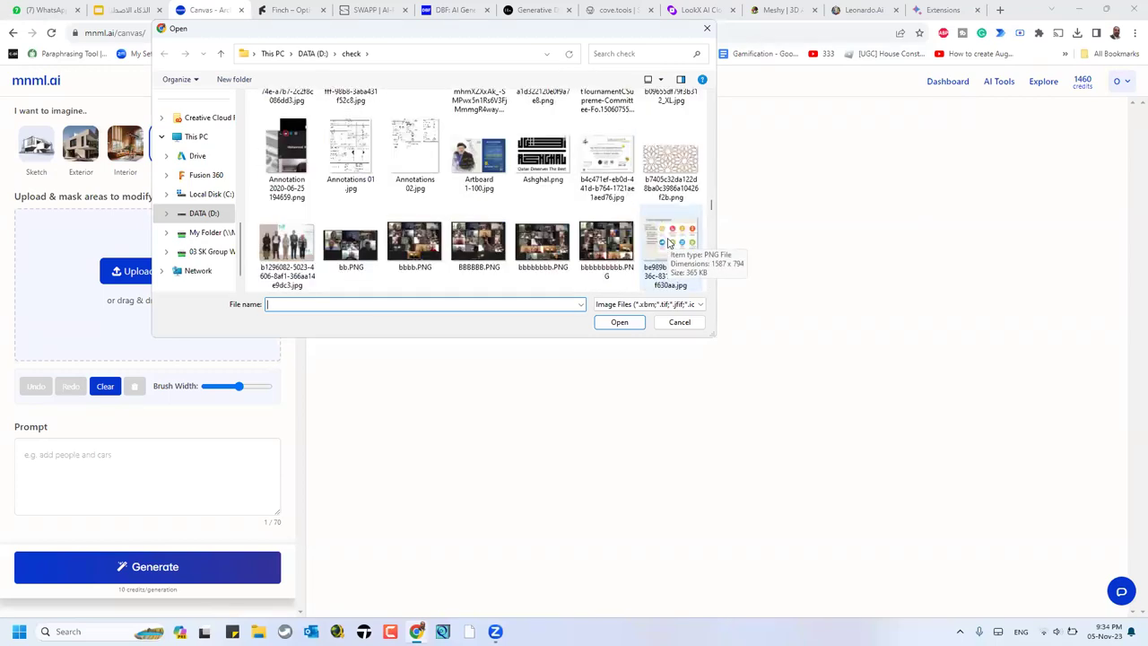
pyautogui.scroll(-5, 668, 242)
pyautogui.scroll(3, 668, 242)
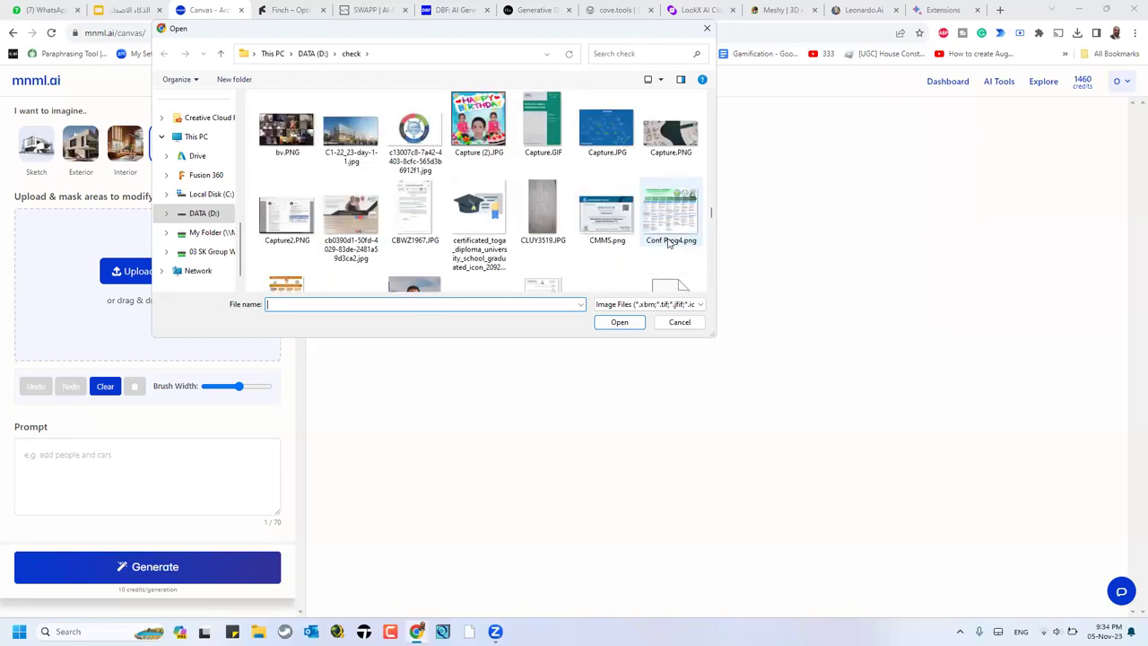
pyautogui.scroll(-5, 664, 238)
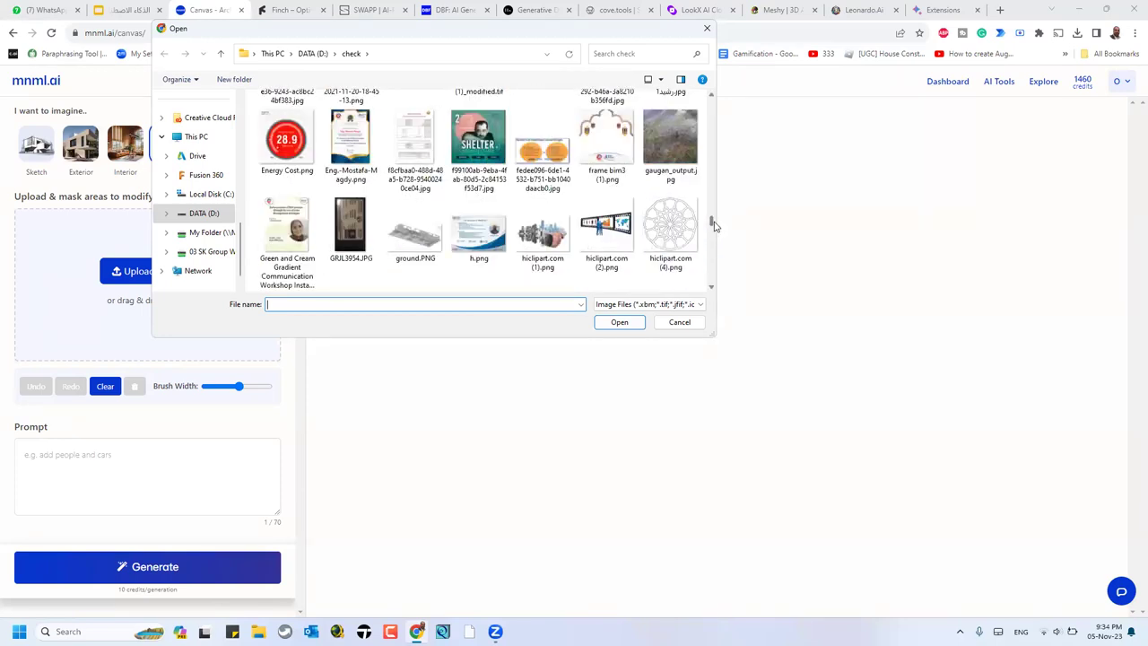
pyautogui.click(556, 255)
pyautogui.click(615, 322)
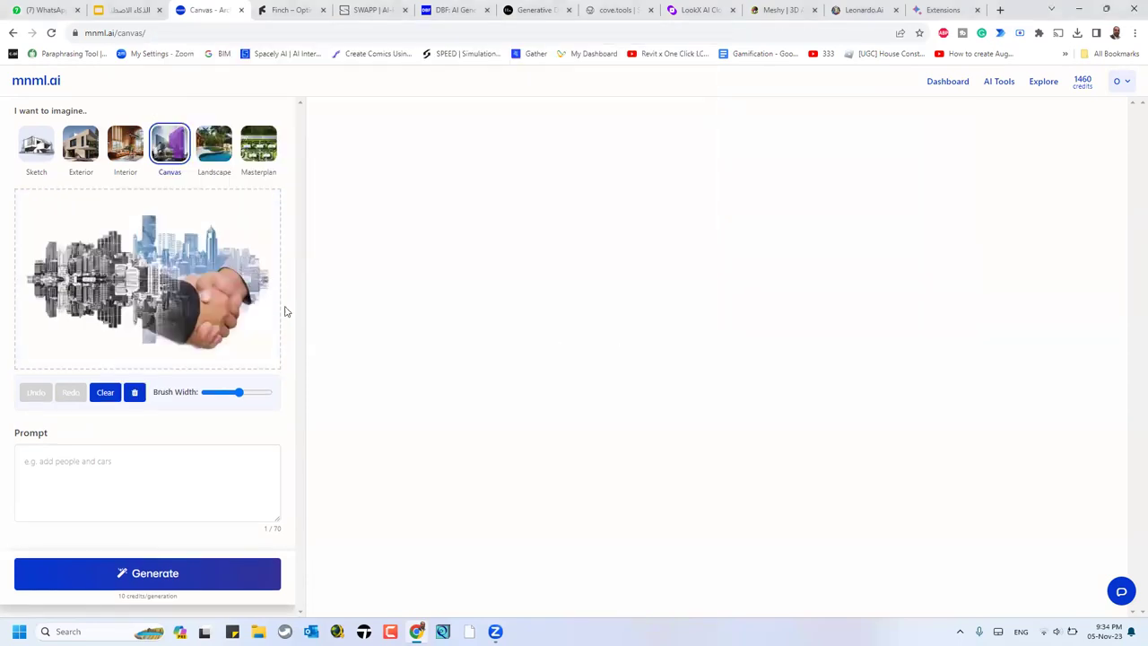
# Step: Mask the grey buildings in the left half of the Canvas image and generate their replacement with the prompt GREEN TREES
pyautogui.moveTo(48, 263)
pyautogui.mouseDown()
pyautogui.moveTo(40, 309)
pyautogui.moveTo(78, 301)
pyautogui.moveTo(79, 339)
pyautogui.mouseUp()
pyautogui.moveTo(106, 260)
pyautogui.mouseDown()
pyautogui.moveTo(107, 333)
pyautogui.moveTo(127, 322)
pyautogui.moveTo(122, 235)
pyautogui.mouseUp()
pyautogui.click(81, 494)
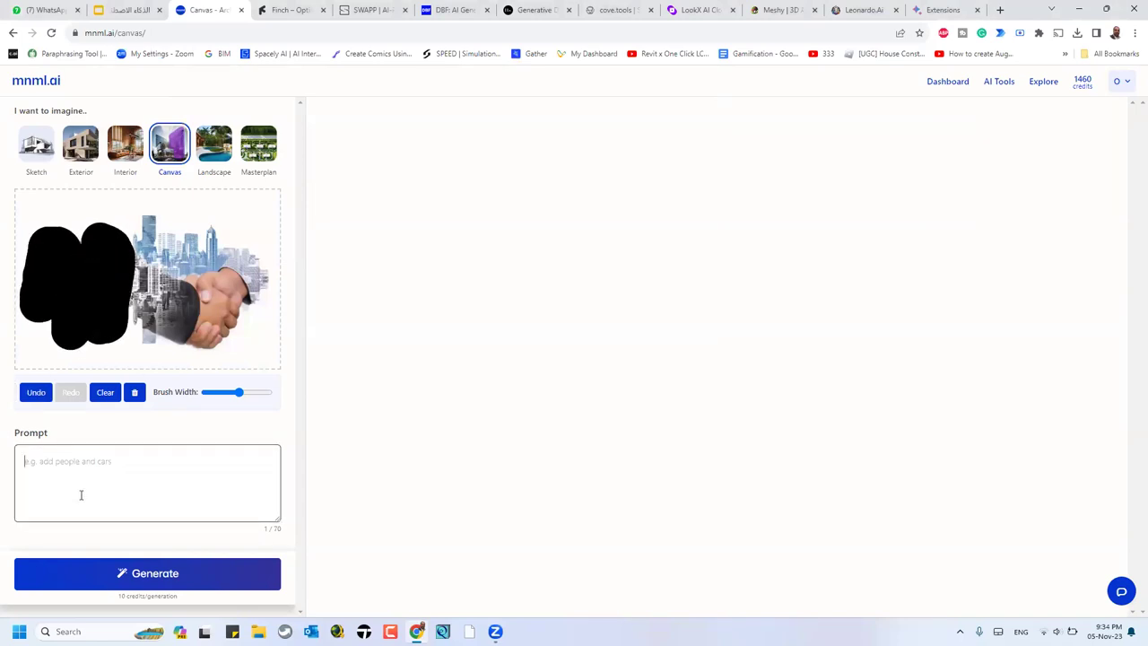
pyautogui.write('GREE')
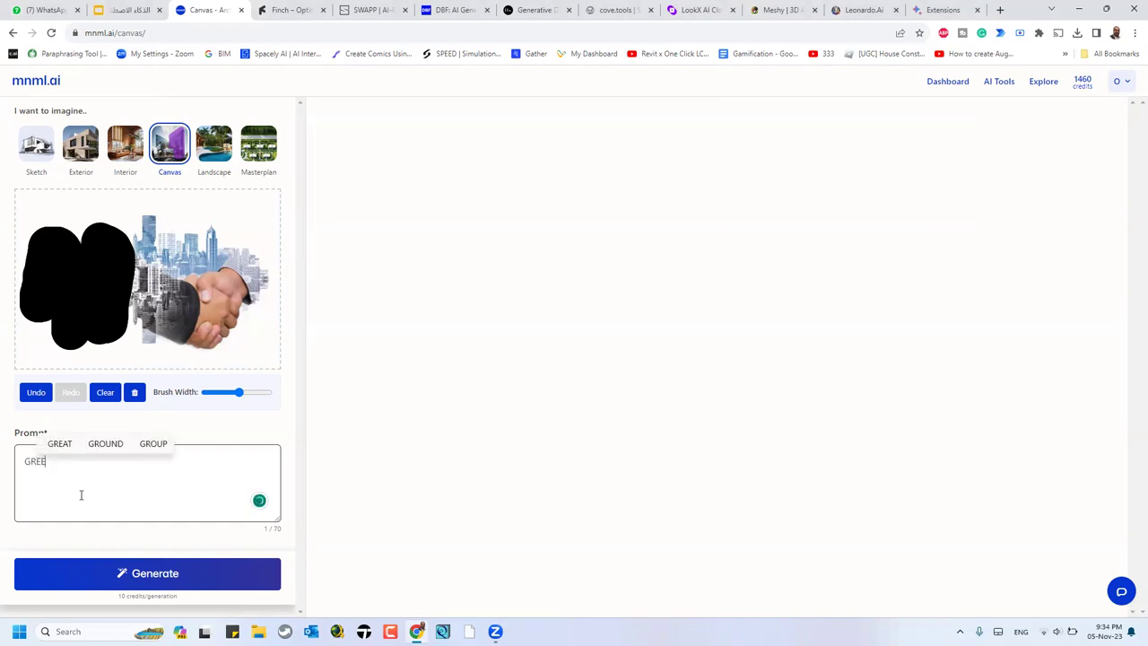
pyautogui.write('N TREE')
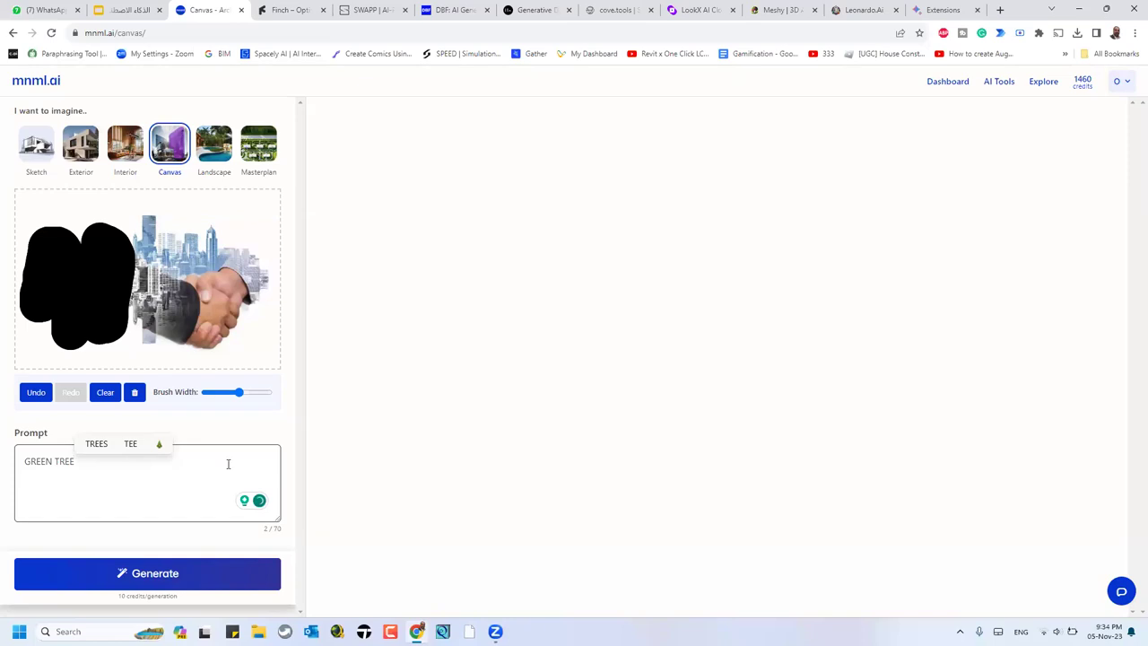
pyautogui.click(99, 447)
pyautogui.click(135, 565)
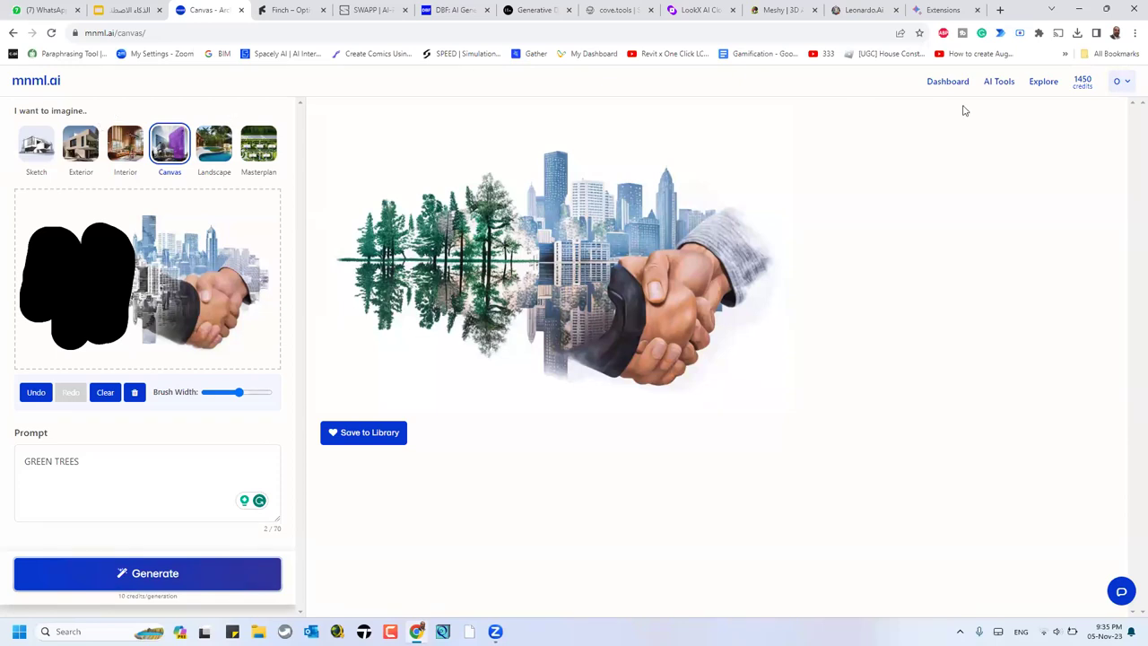
# Step: Return to the overview of architecture AI tools and open the AI Concept Generator
pyautogui.click(999, 82)
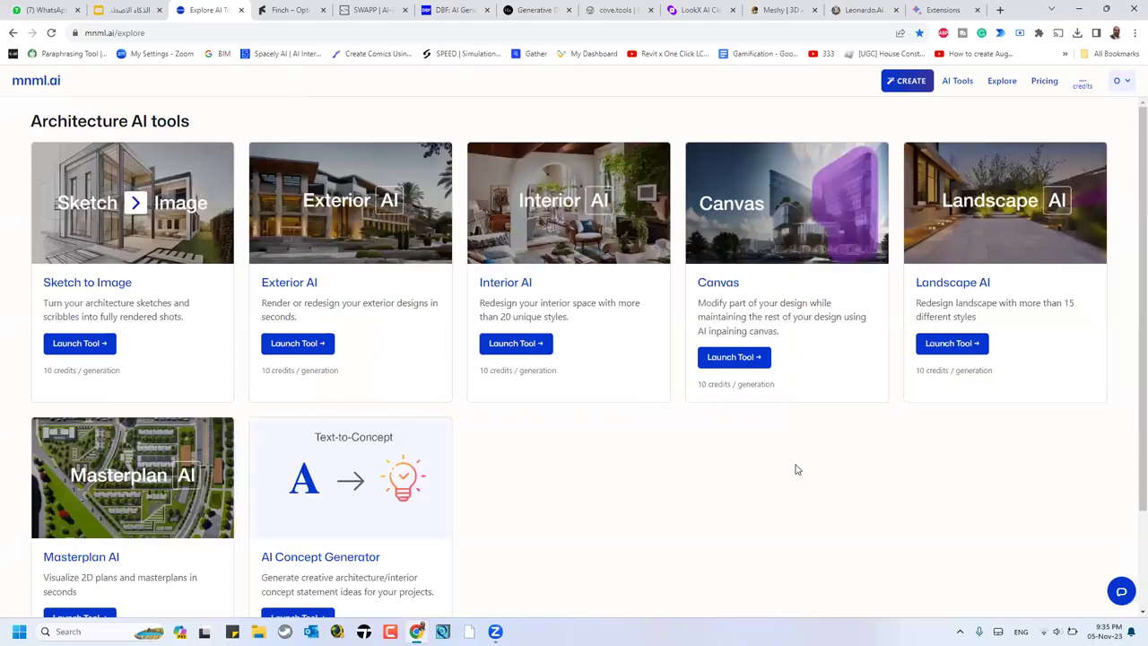
pyautogui.scroll(-3, 794, 469)
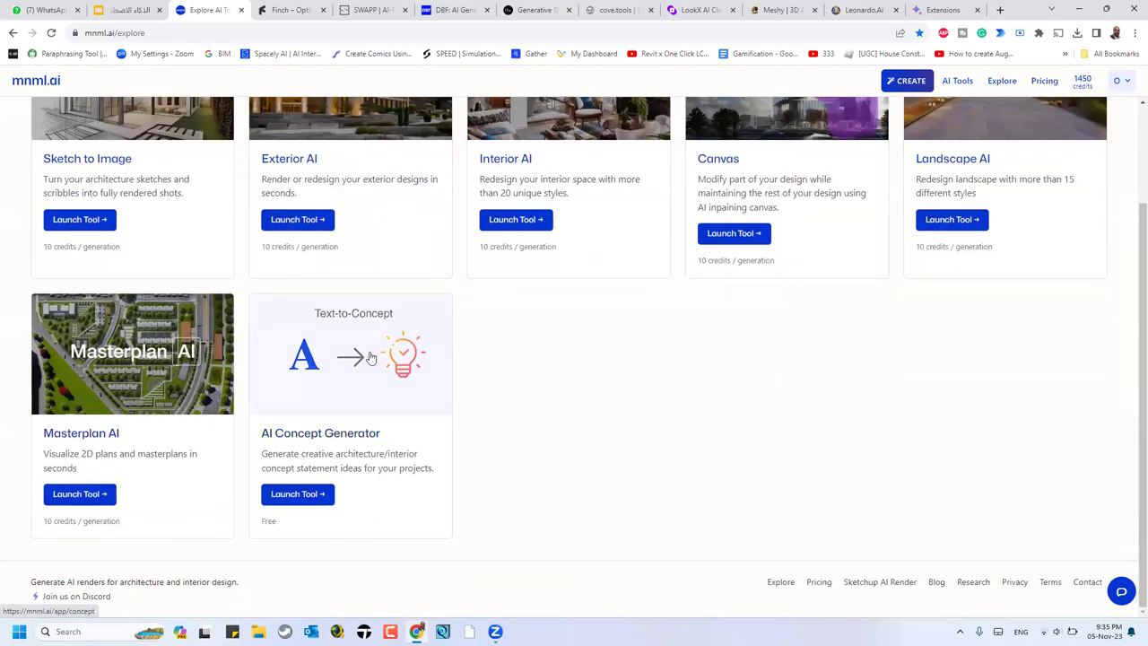
pyautogui.click(269, 352)
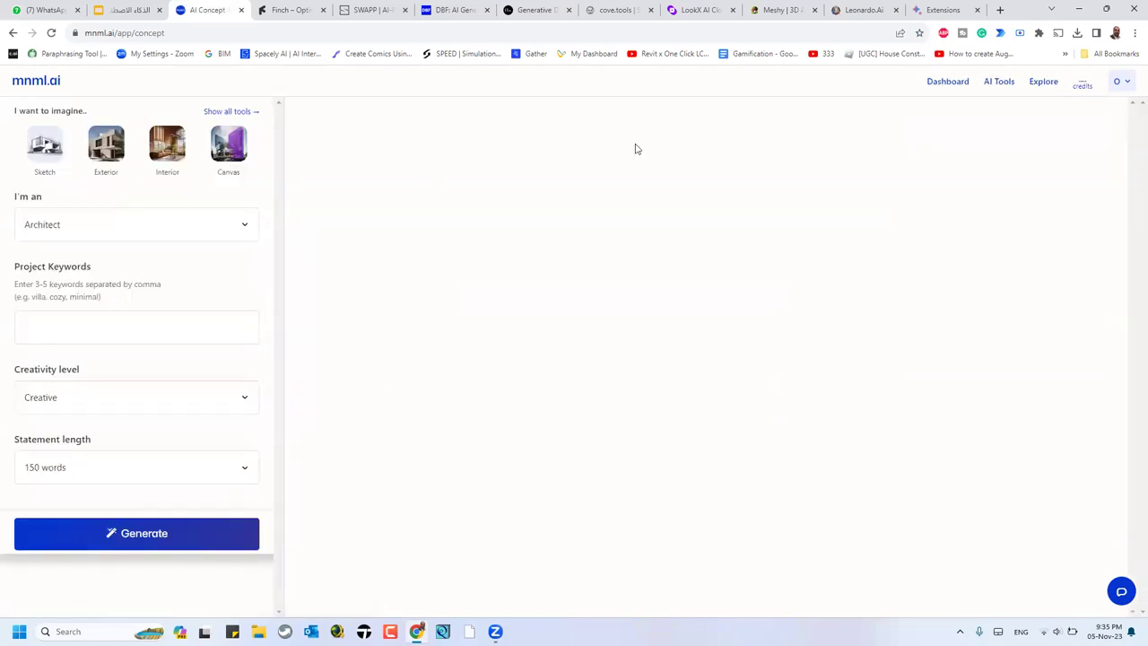
# Step: Generate a 150-word concept statement as an Interior Designer for the keyword wedding hall at the Creative level
pyautogui.click(200, 295)
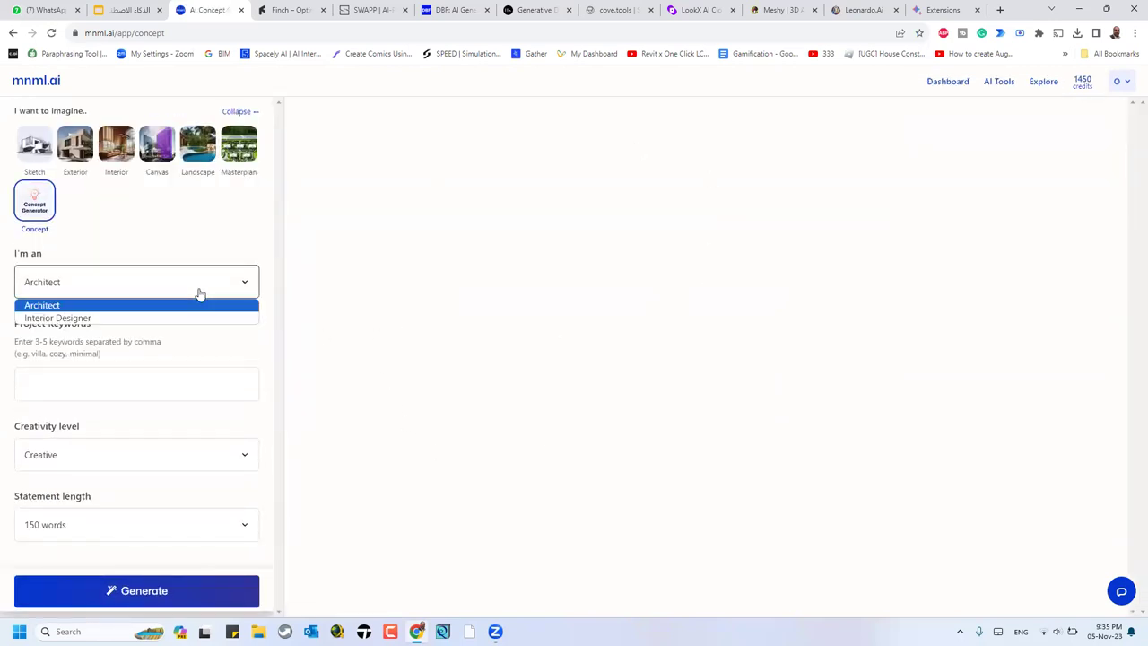
pyautogui.click(177, 319)
pyautogui.click(182, 378)
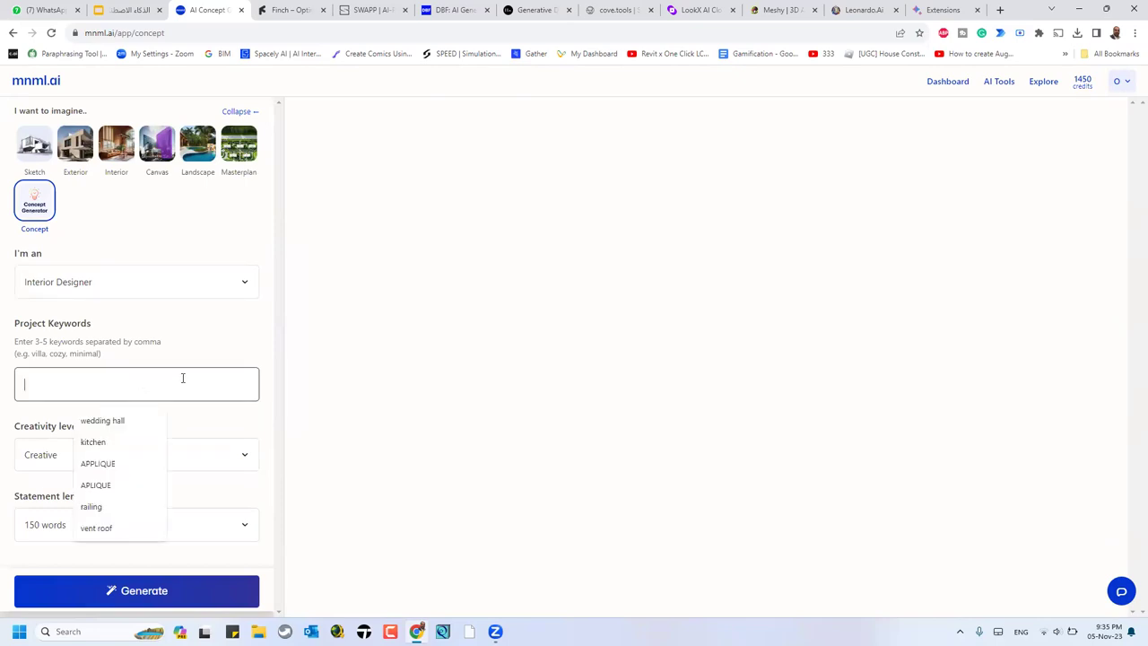
pyautogui.click(138, 422)
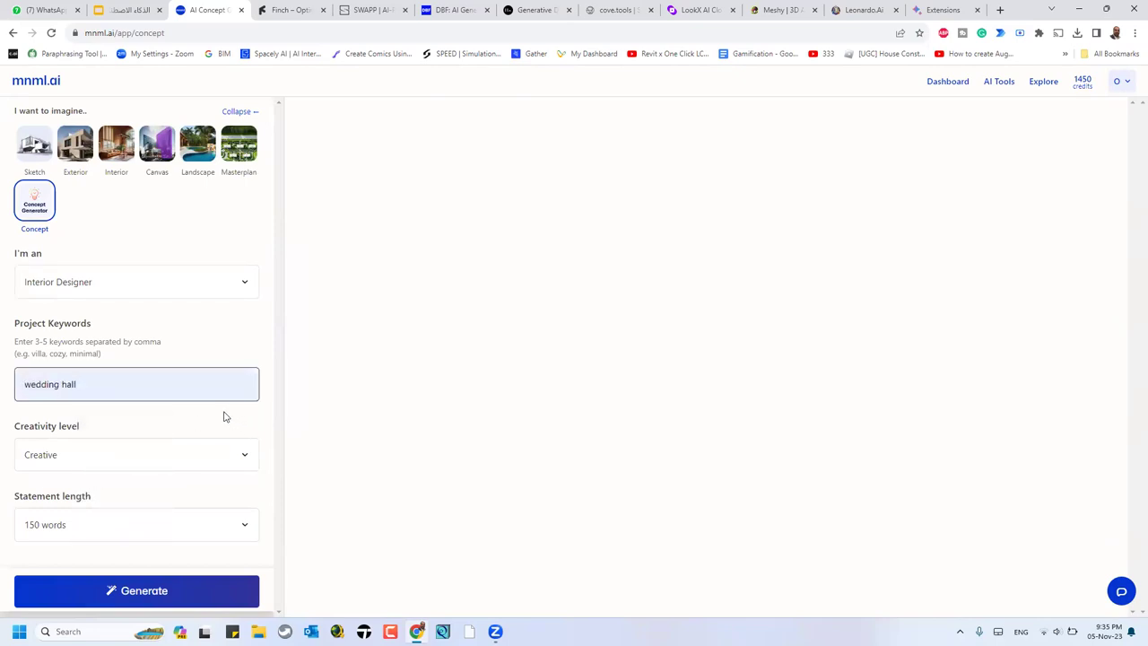
pyautogui.click(223, 457)
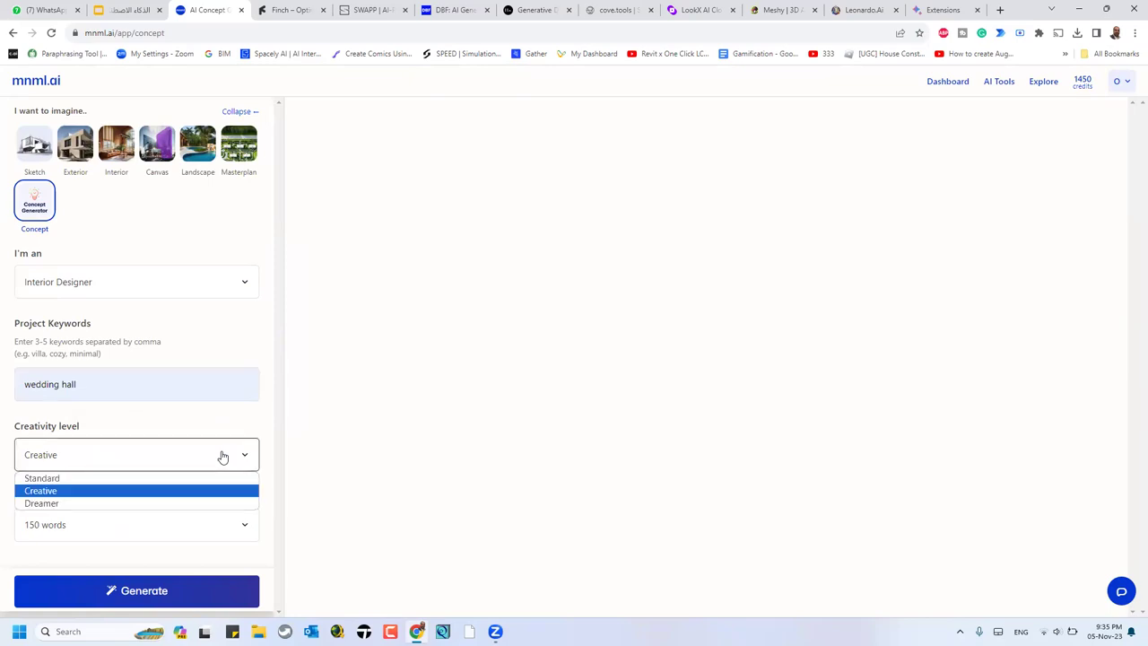
pyautogui.click(223, 456)
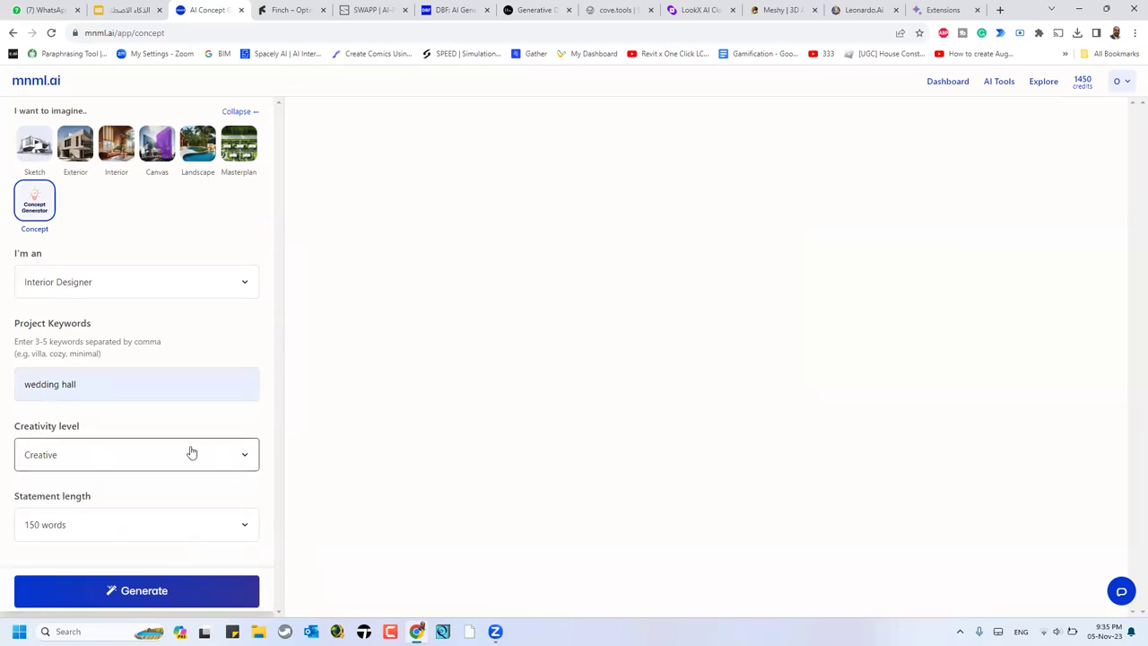
pyautogui.click(168, 592)
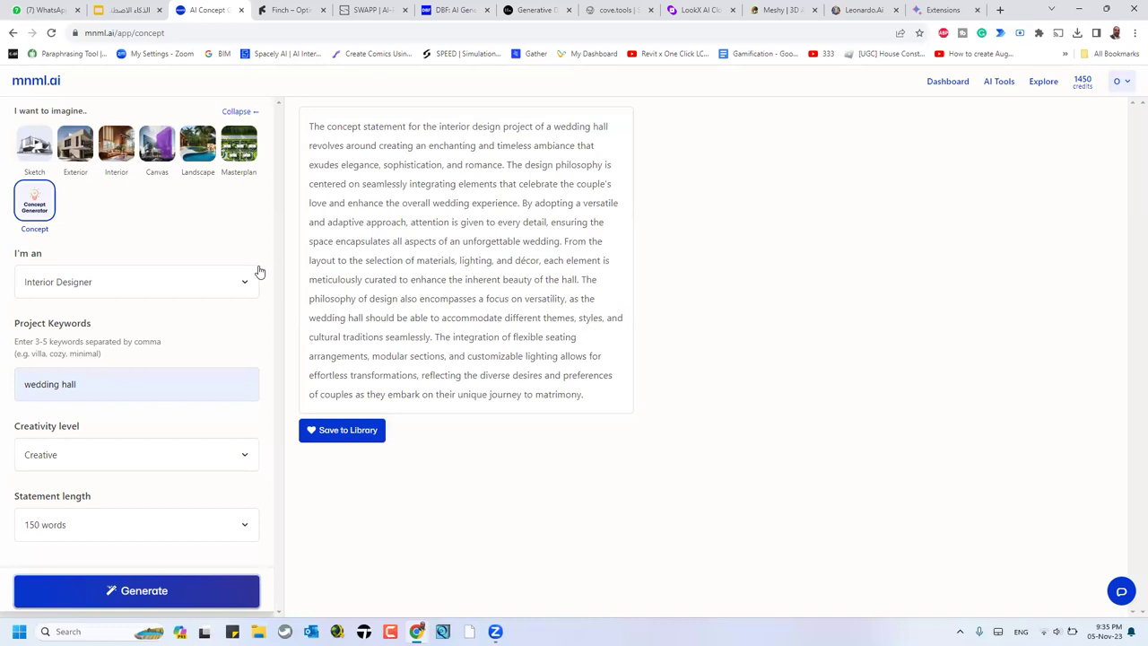
# Step: Return to the presentation, open the Spacely slide and copy the tool name from its title
pyautogui.click(114, 14)
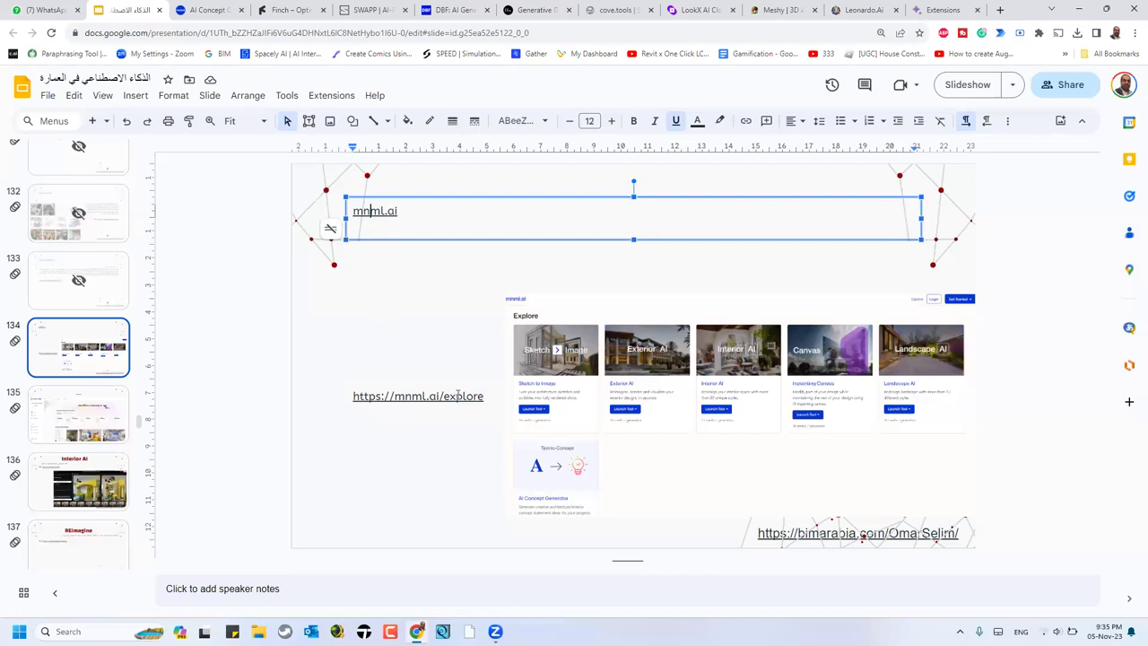
pyautogui.click(87, 402)
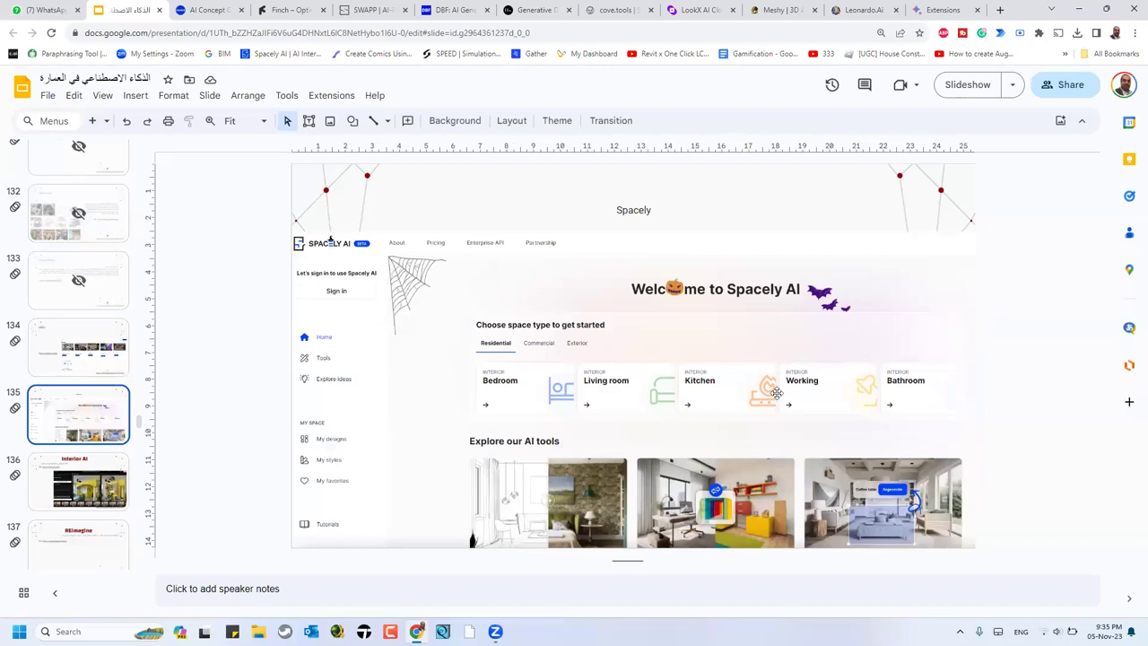
pyautogui.click(637, 213)
pyautogui.doubleClick(625, 210)
pyautogui.hotkey('ctrl', 'c')
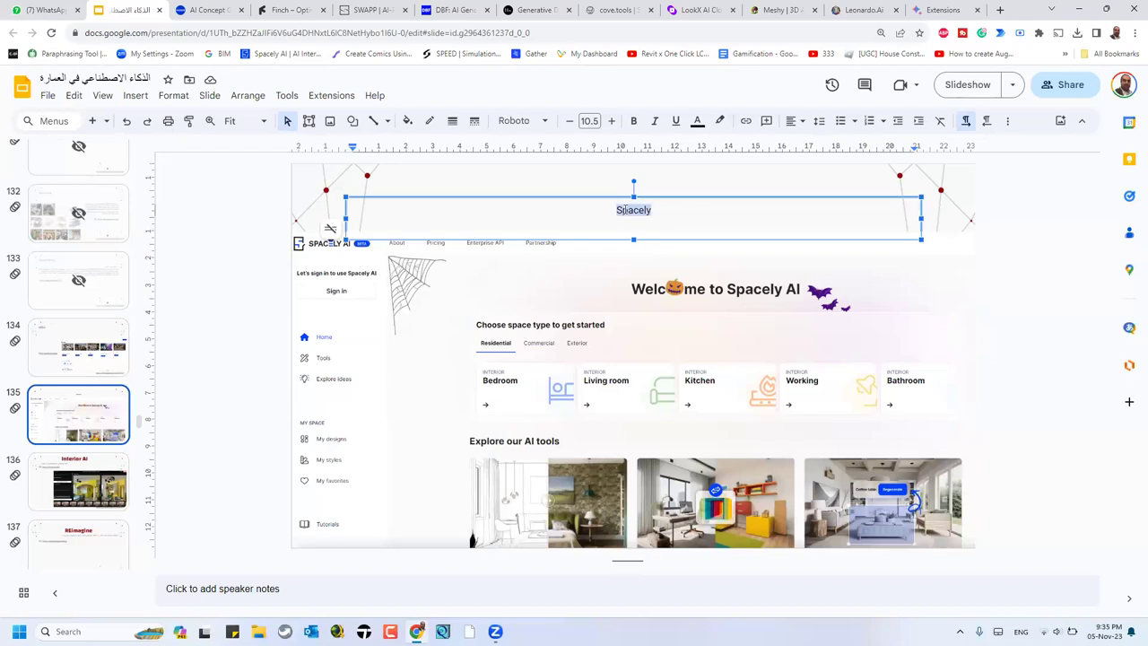
# Step: Open the spacely.ai website in the browser tab showing the Bard extensions, using the copied name
pyautogui.click(940, 10)
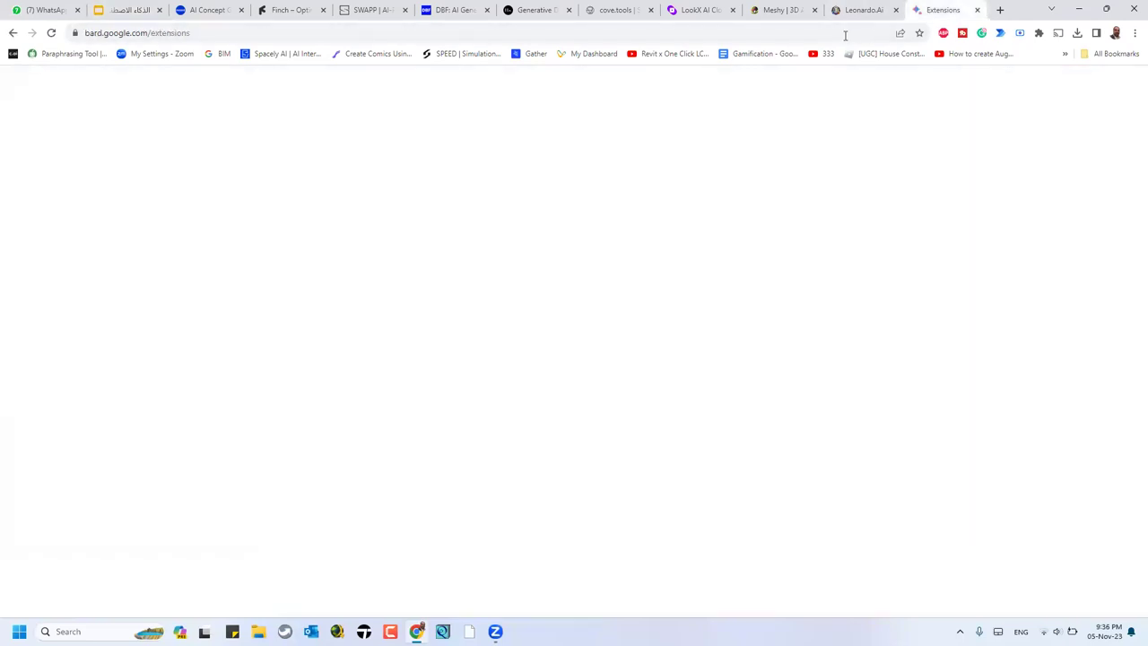
pyautogui.click(845, 36)
pyautogui.hotkey('ctrl', 'v')
pyautogui.press('Down')
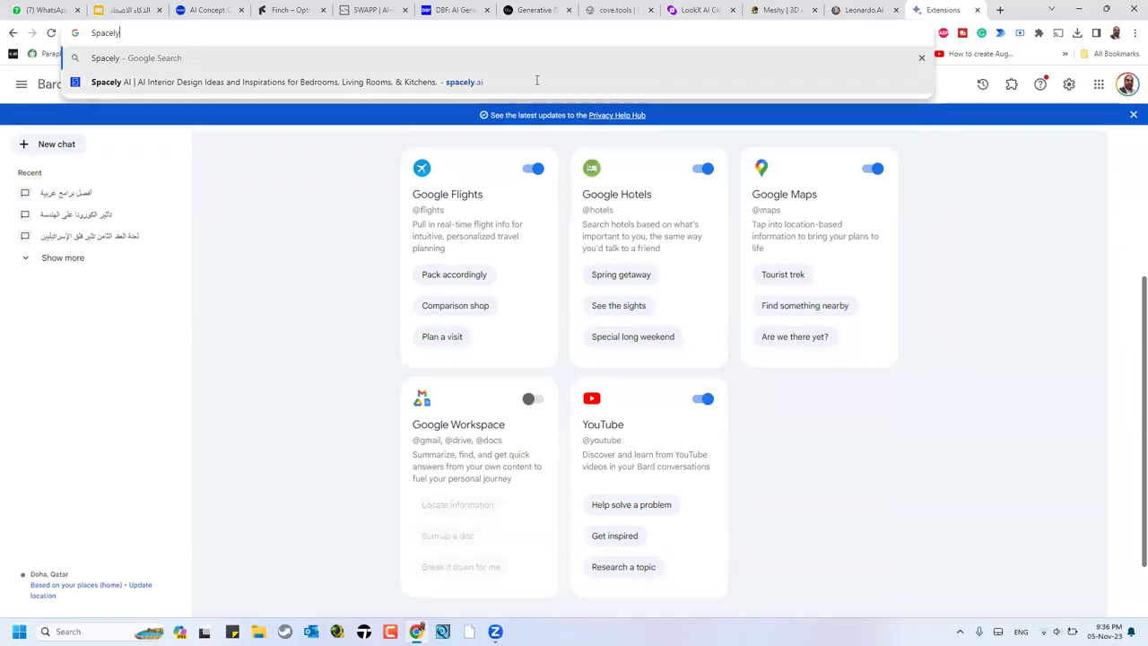
pyautogui.press('Return')
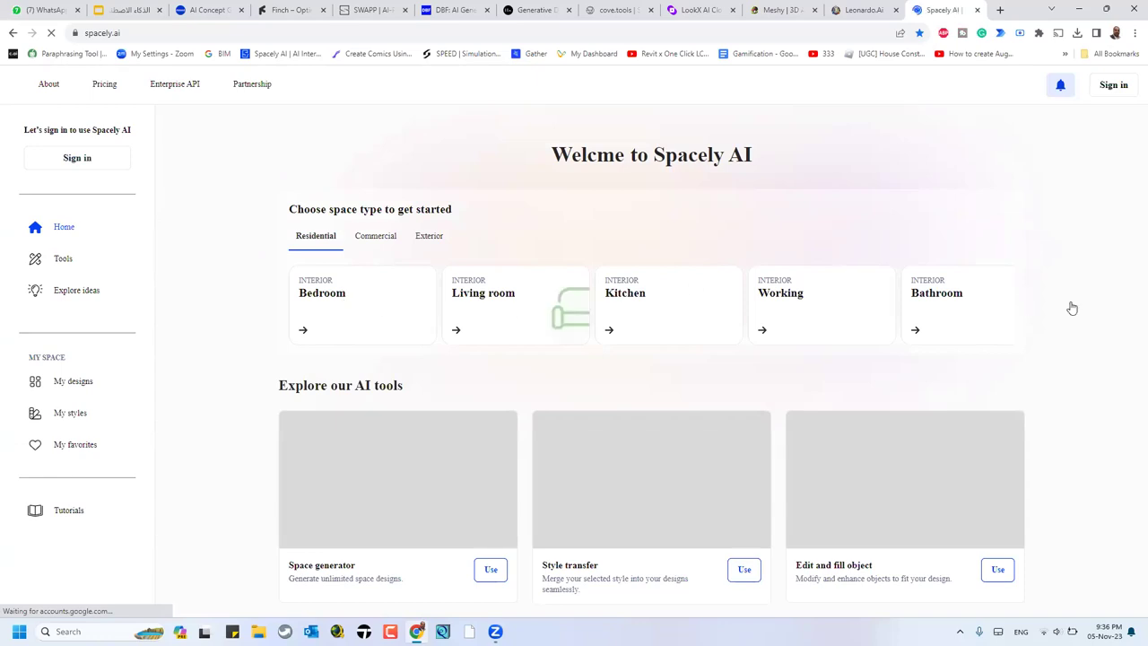
# Step: Examine the AI tools and the Explore ideas gallery on the Spacely AI home page
pyautogui.scroll(-4, 1092, 314)
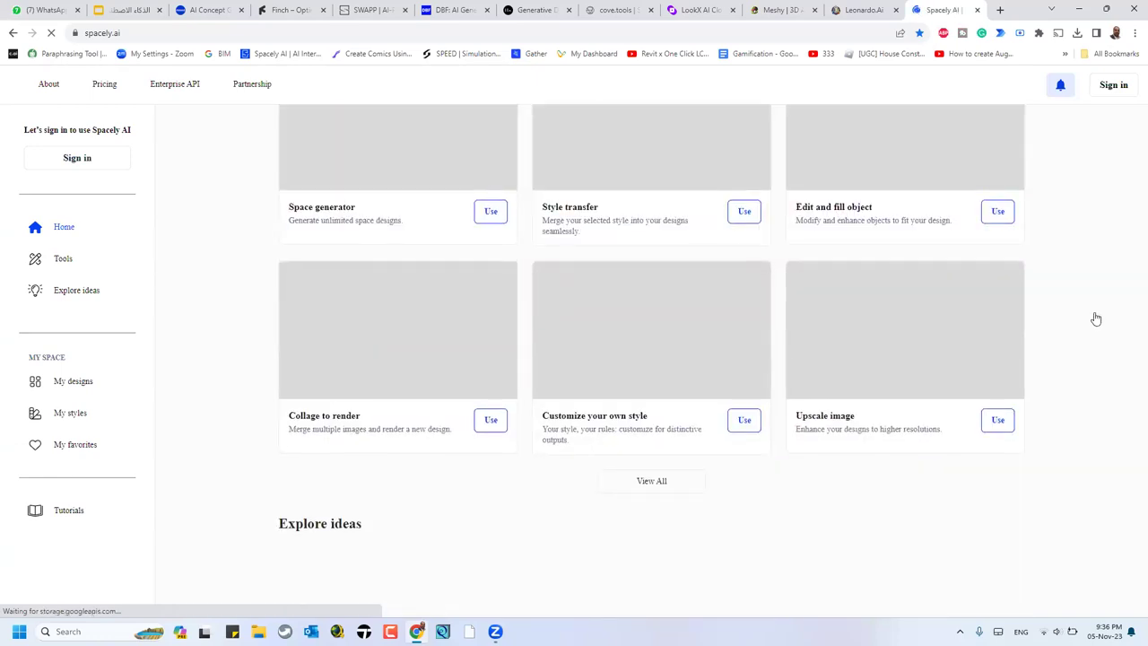
pyautogui.scroll(2, 1095, 319)
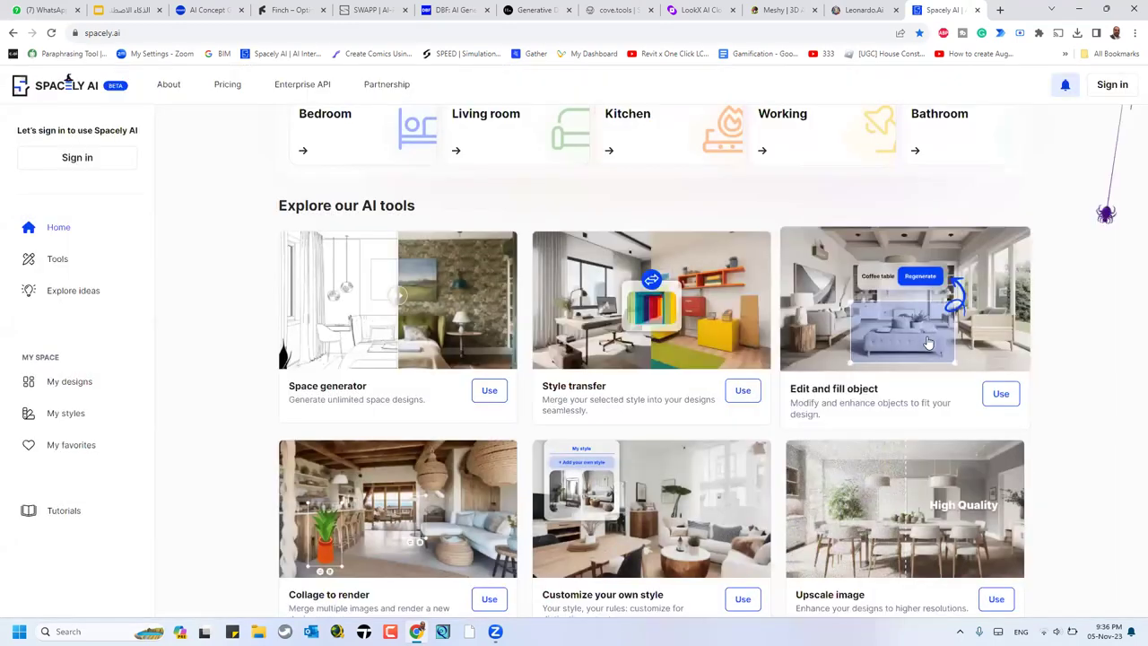
pyautogui.scroll(-2, 904, 368)
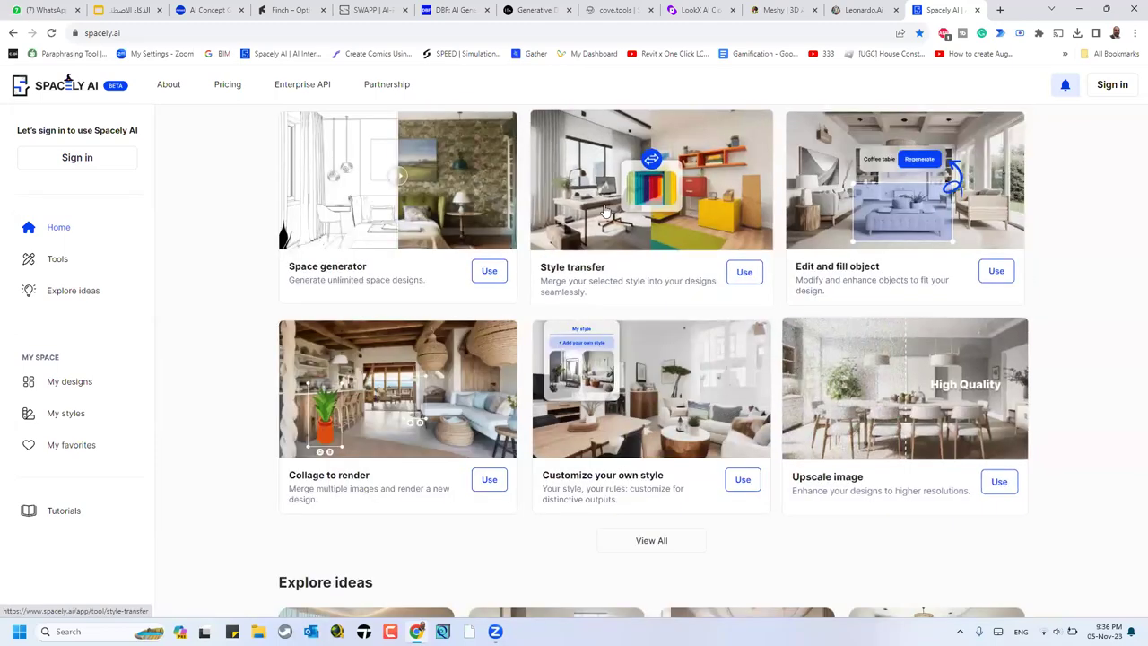
pyautogui.scroll(-1, 654, 473)
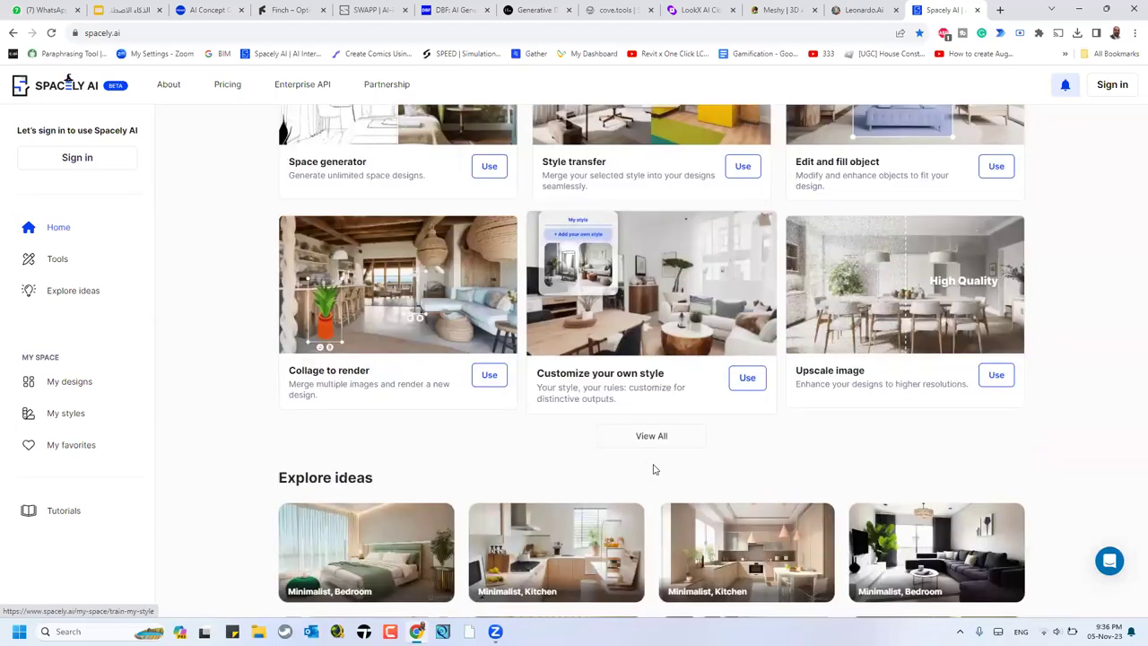
pyautogui.scroll(-2, 653, 469)
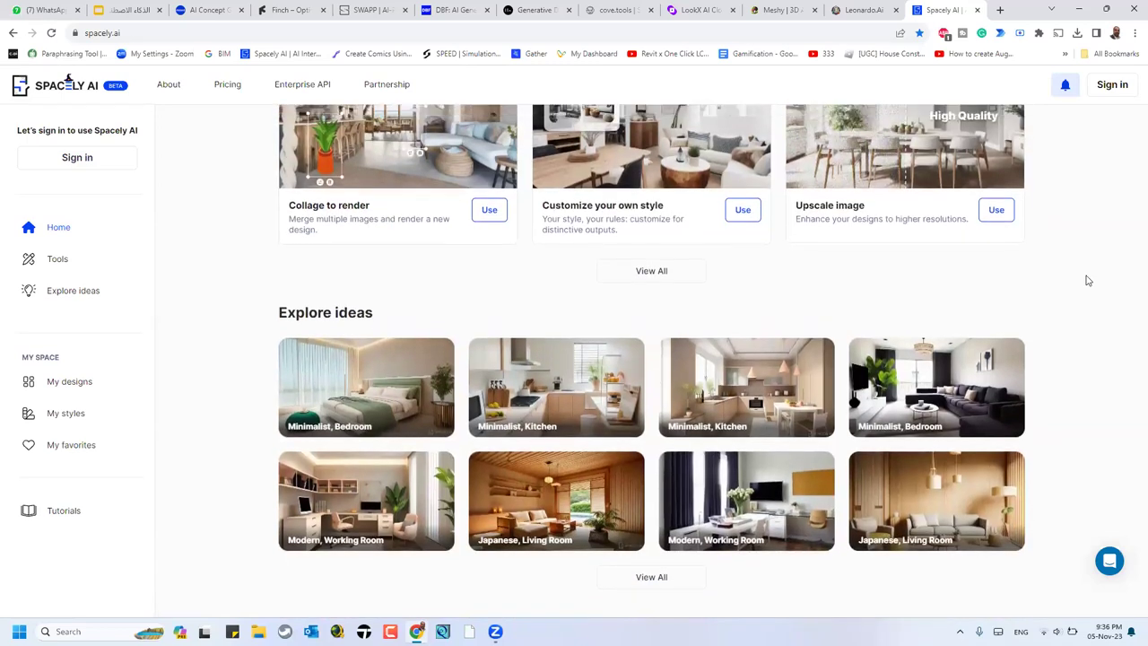
pyautogui.scroll(1, 1081, 305)
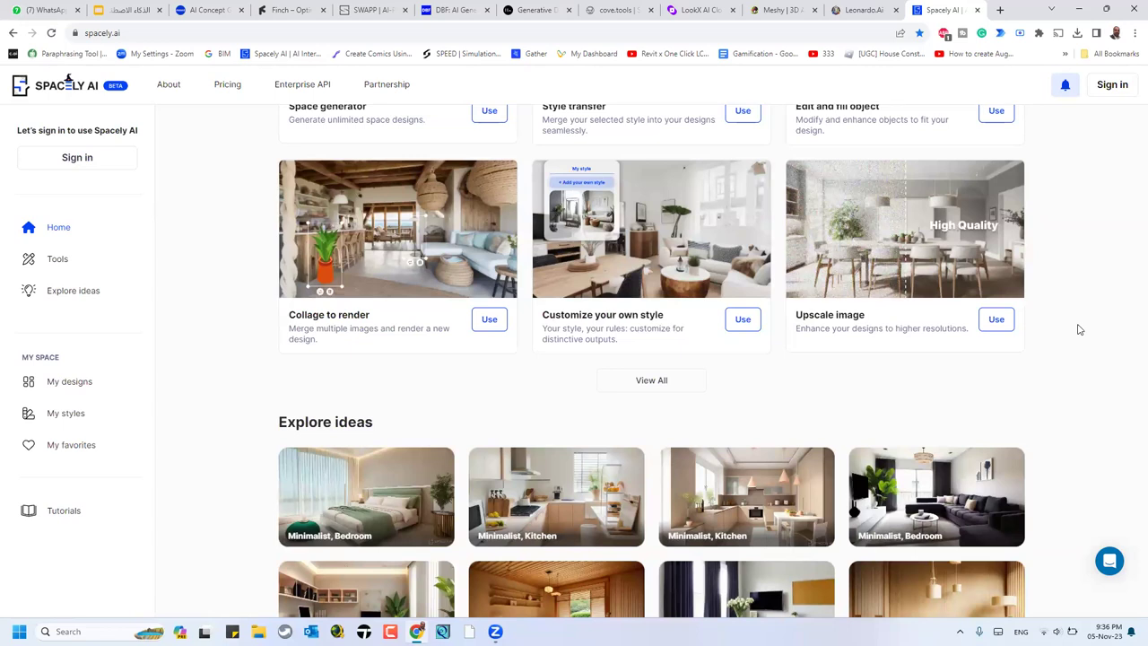
pyautogui.scroll(-2, 843, 354)
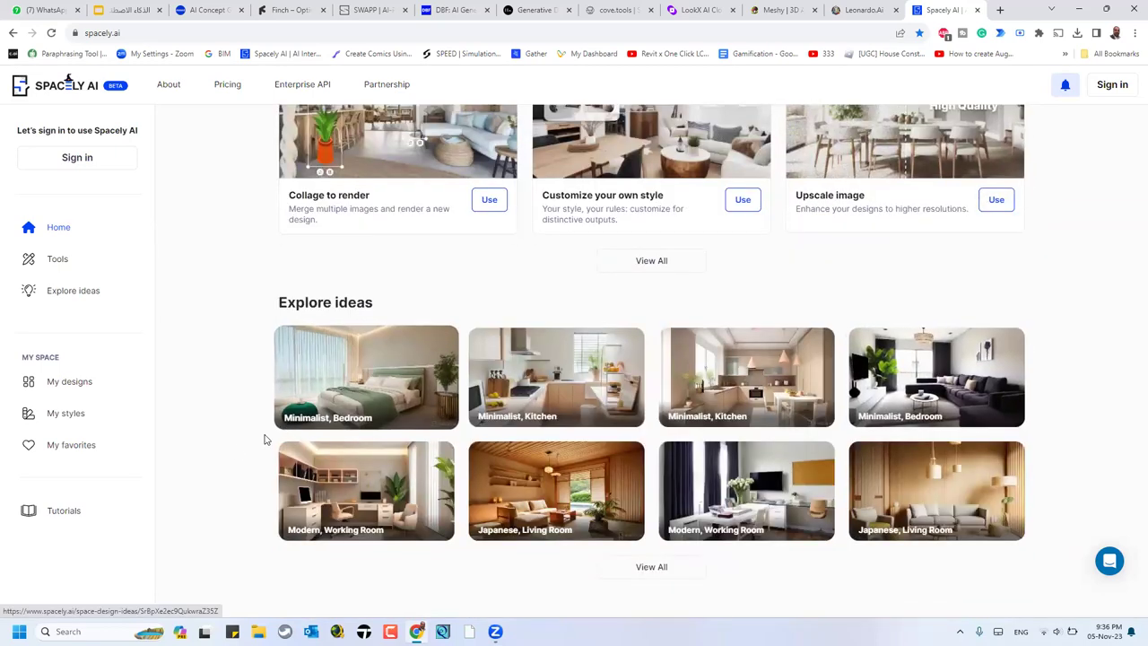
pyautogui.scroll(1, 234, 444)
pyautogui.scroll(4, 215, 440)
# Step: Open Spacely AI's full Tools page and look through all its tools, down to Lighting
pyautogui.click(53, 262)
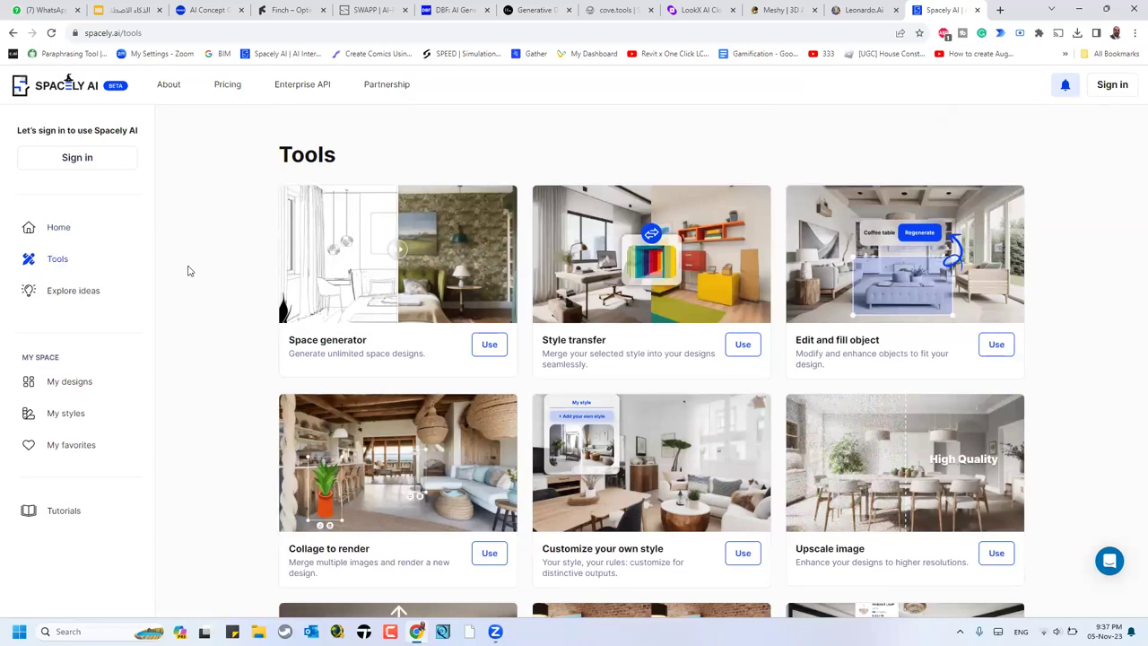
pyautogui.scroll(-3, 224, 310)
pyautogui.scroll(-2, 224, 310)
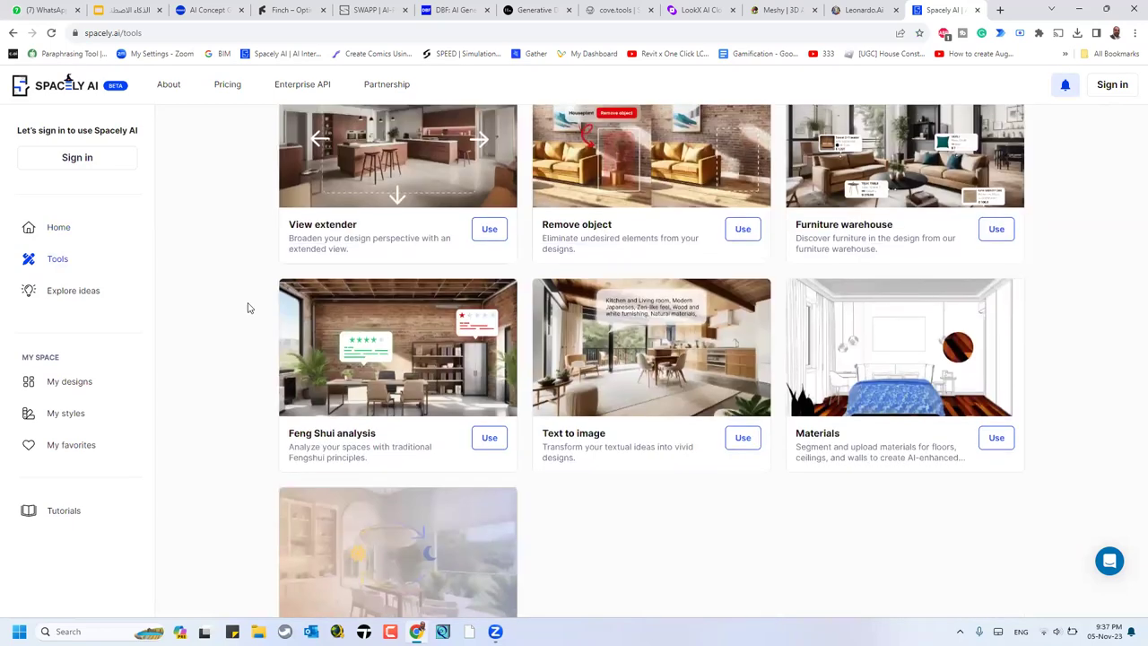
pyautogui.scroll(1, 640, 332)
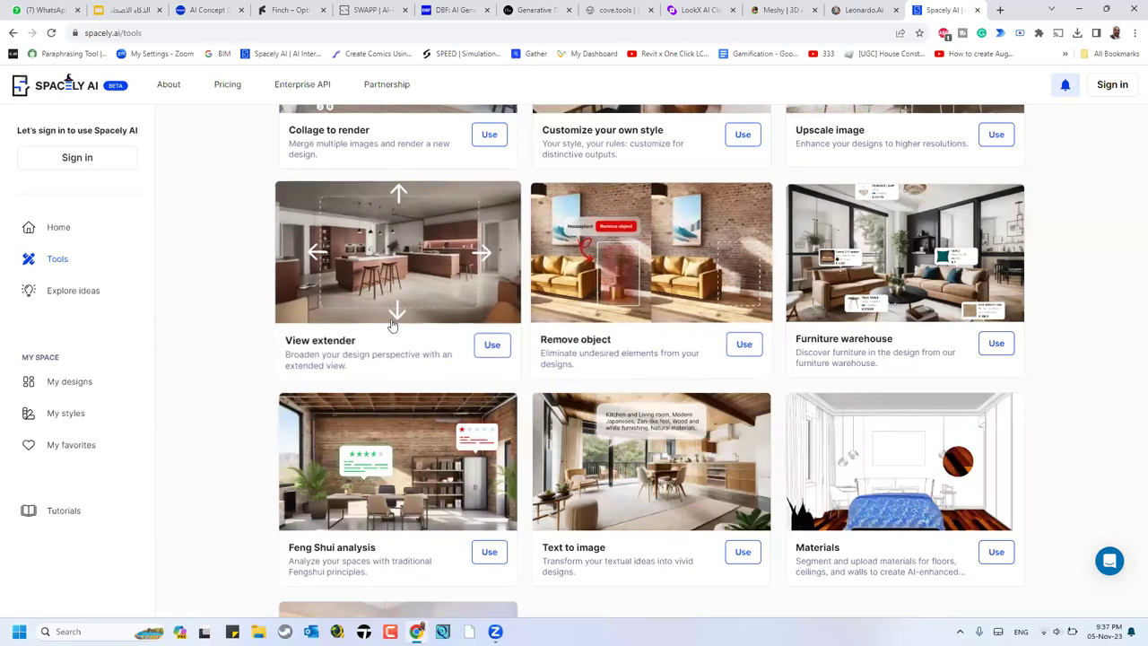
pyautogui.scroll(-2, 228, 329)
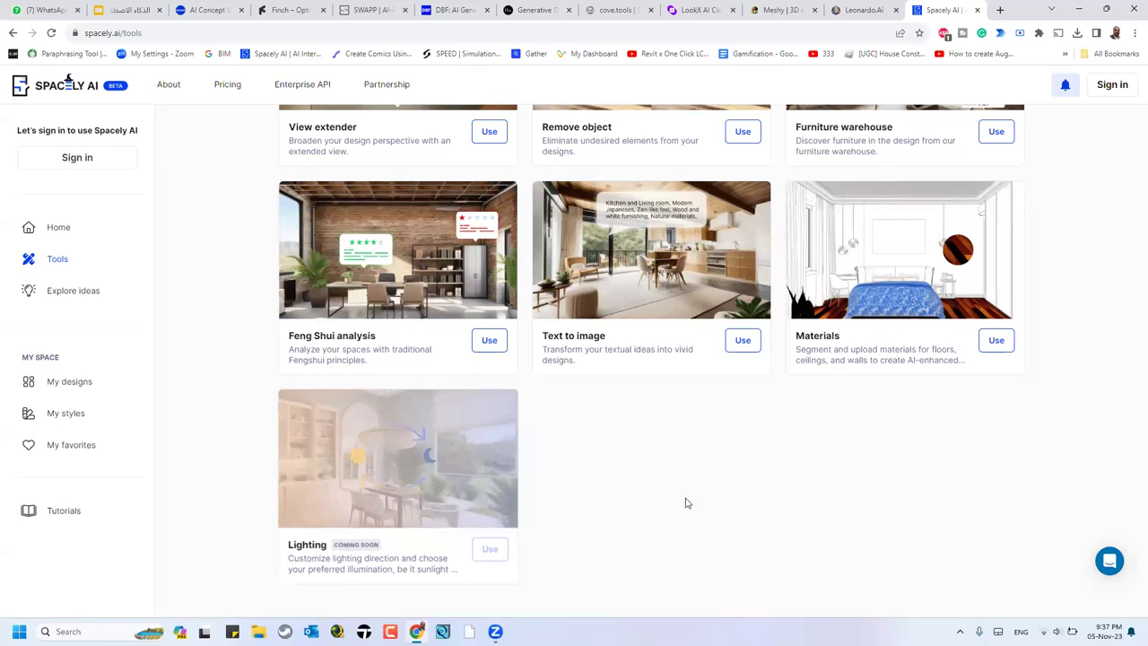
pyautogui.scroll(7, 685, 503)
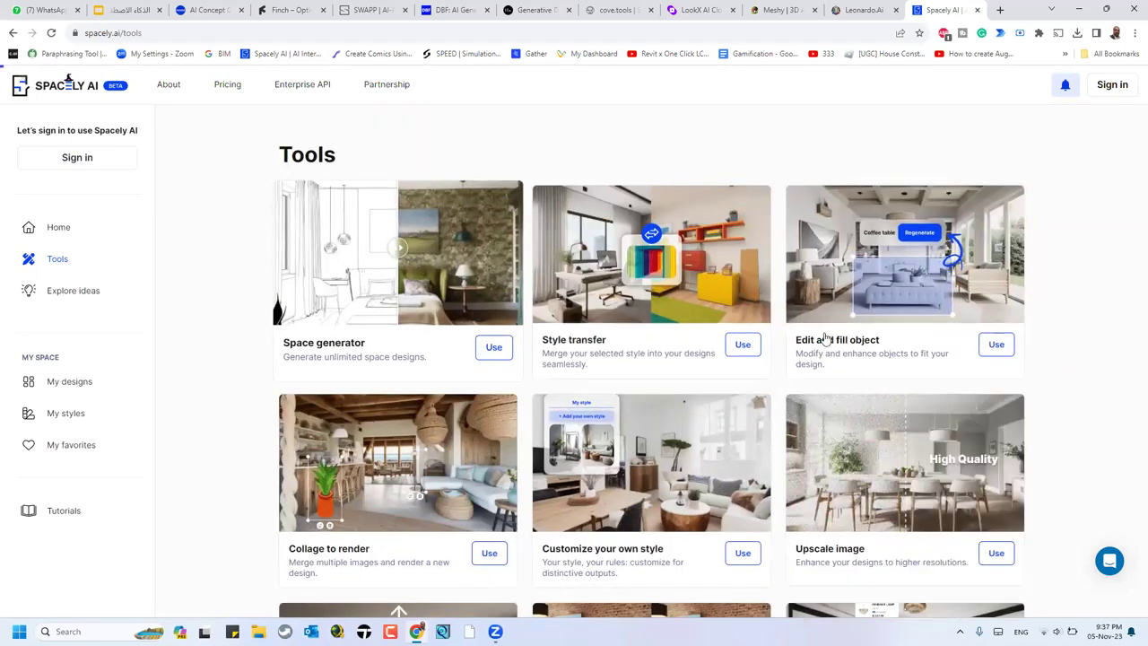
# Step: Open the Space generator and sign in to Spacely AI with an existing Google account
pyautogui.click(448, 251)
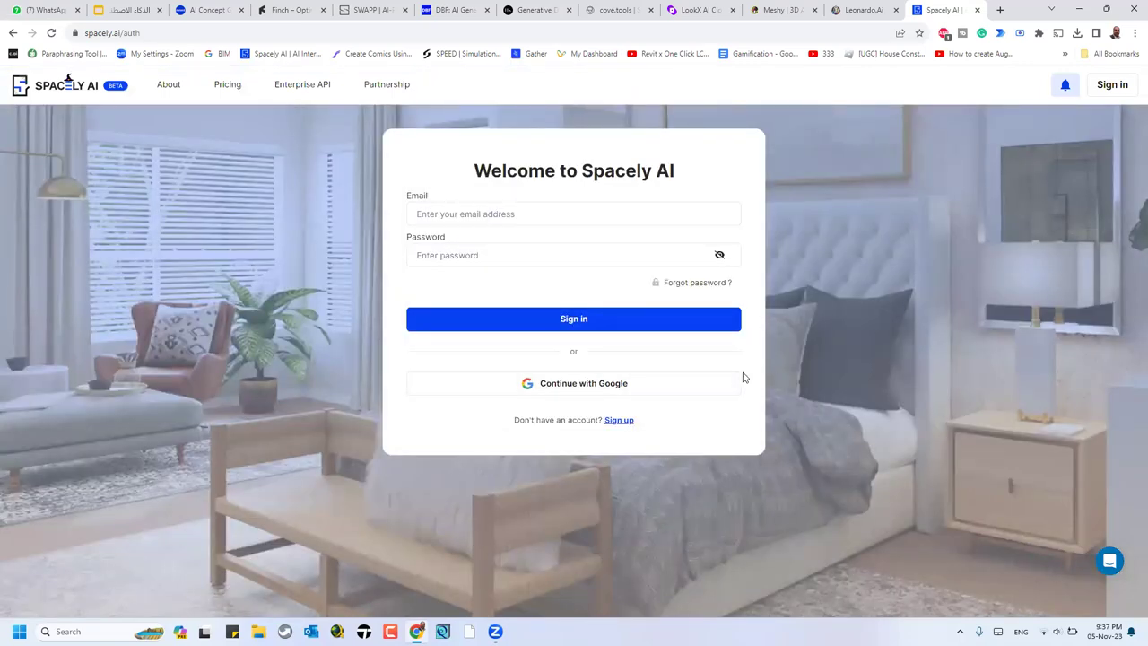
pyautogui.click(552, 387)
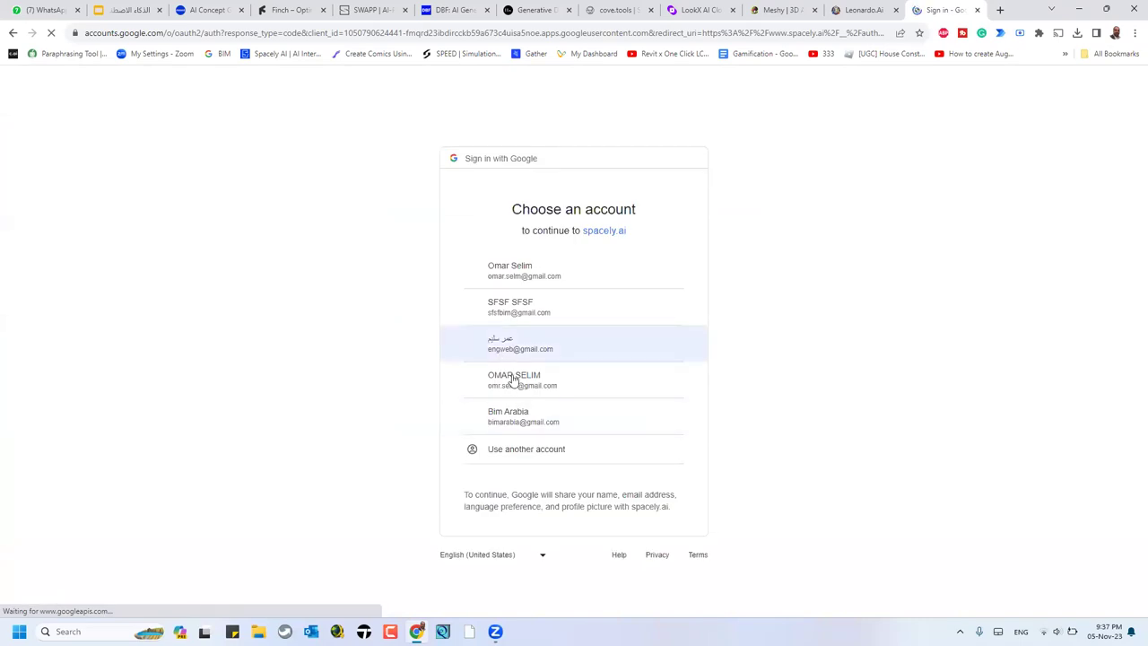
pyautogui.click(622, 389)
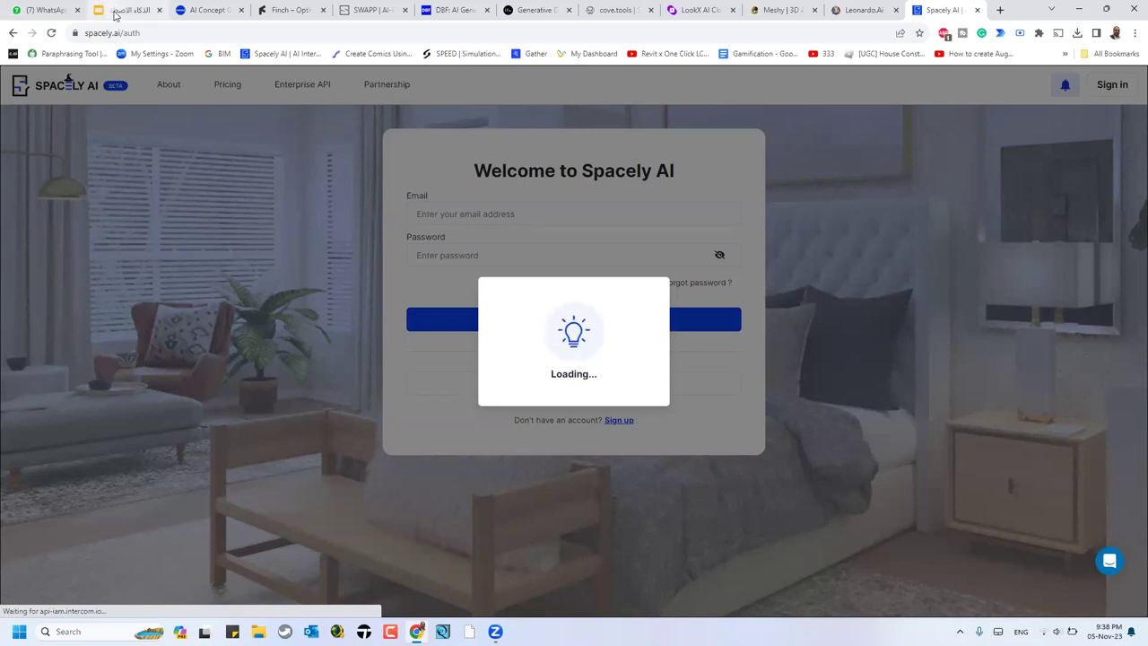
# Step: Bring up the Leonardo.Ai web app and switch back to the Spacely AI page
pyautogui.click(862, 10)
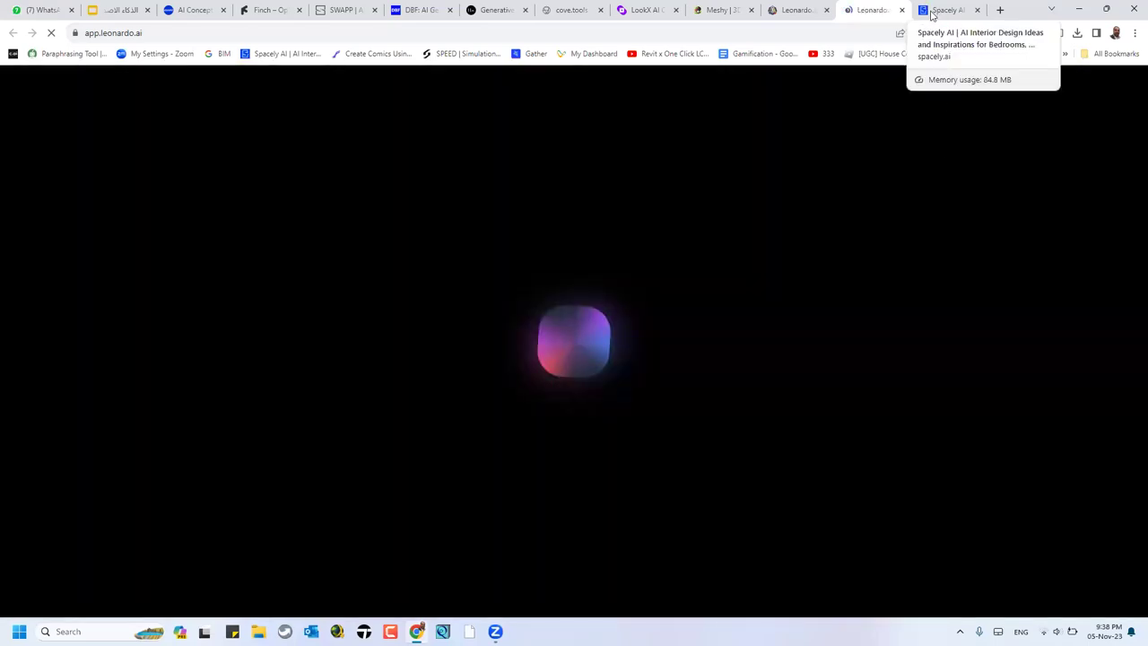
pyautogui.click(932, 13)
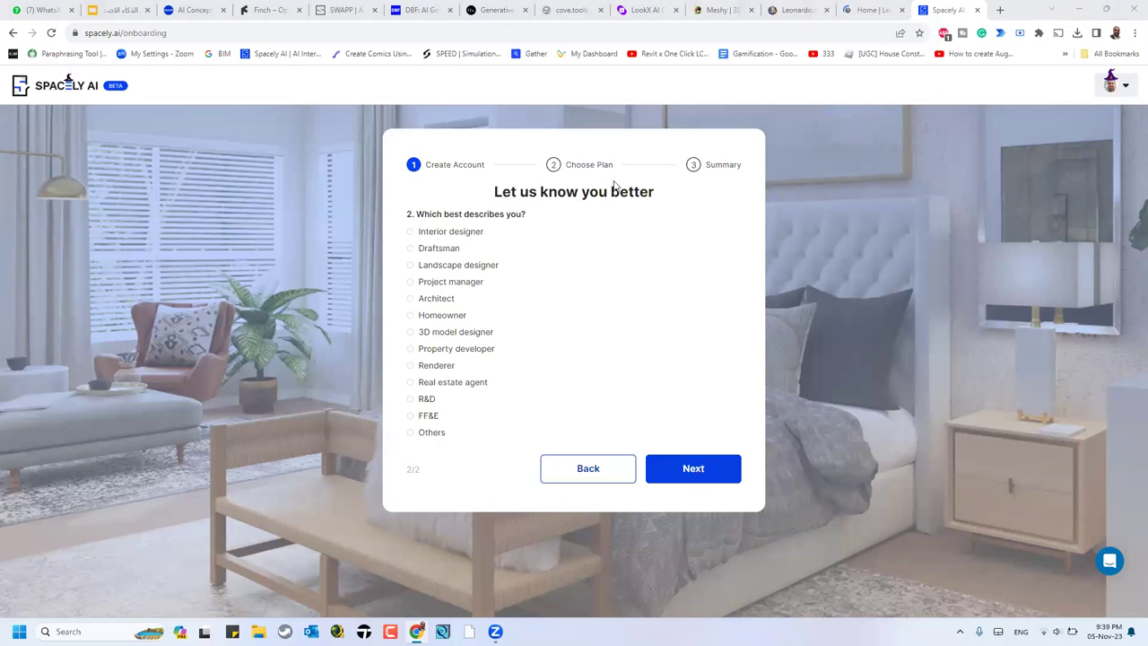
# Step: Answer the onboarding role question with 3D model designer, activate the Free Plan and start using Spacely AI
pyautogui.click(484, 331)
pyautogui.click(467, 311)
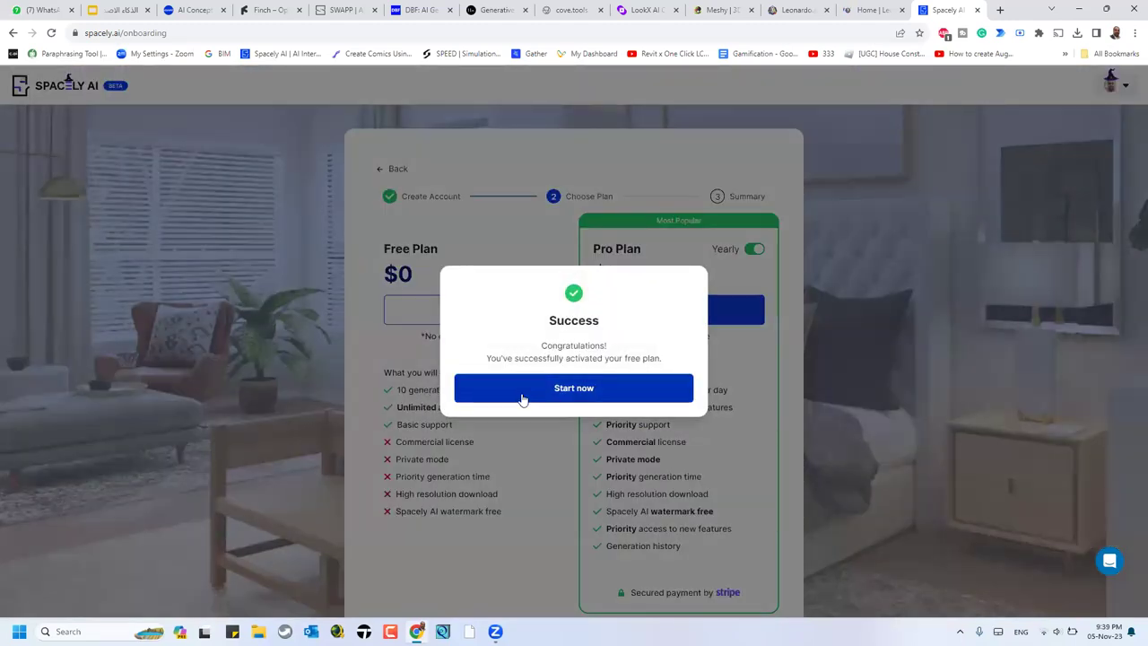
pyautogui.click(523, 399)
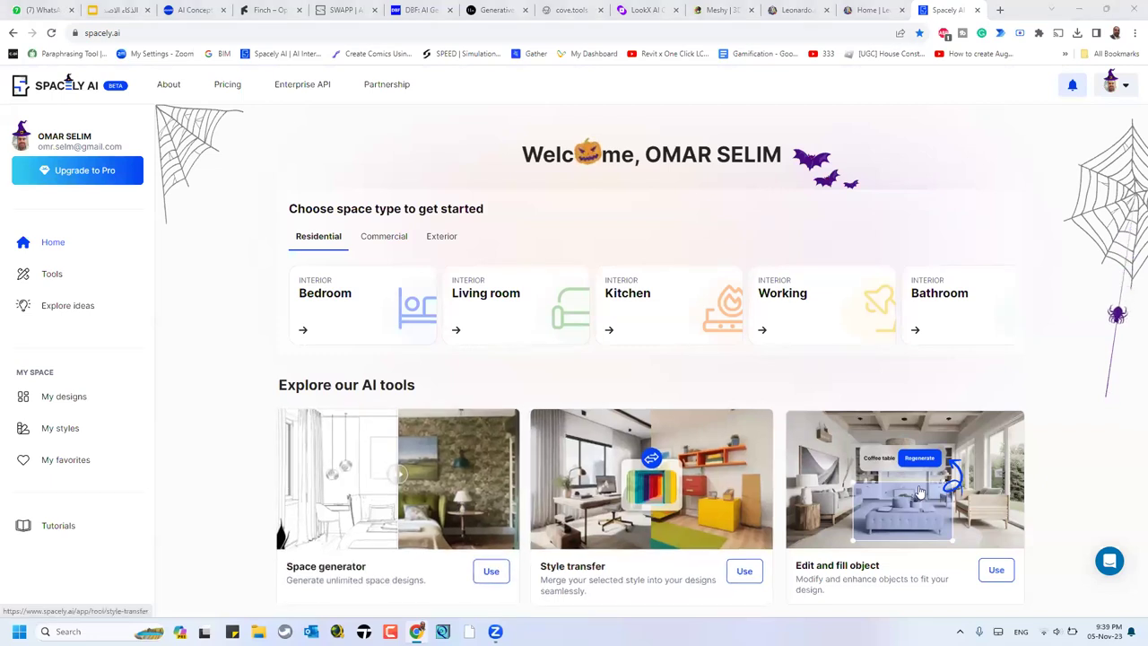
# Step: Look over the AI tools on the Spacely AI home page and open the Space generator
pyautogui.scroll(-3, 920, 485)
pyautogui.scroll(-1, 921, 485)
pyautogui.scroll(2, 917, 484)
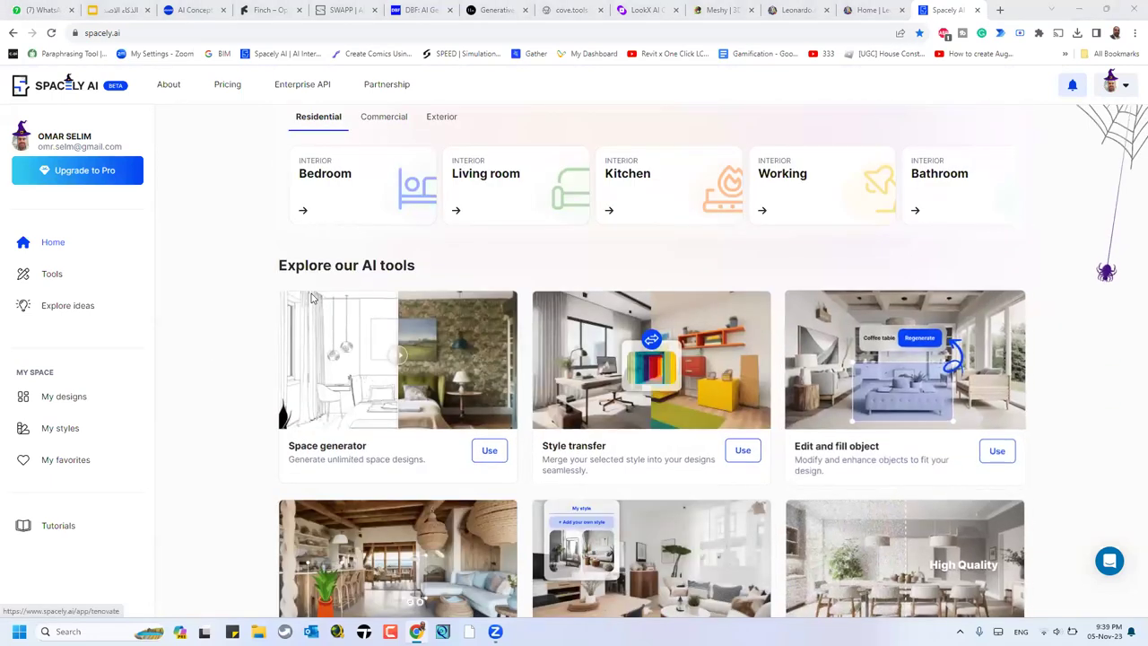
pyautogui.click(370, 348)
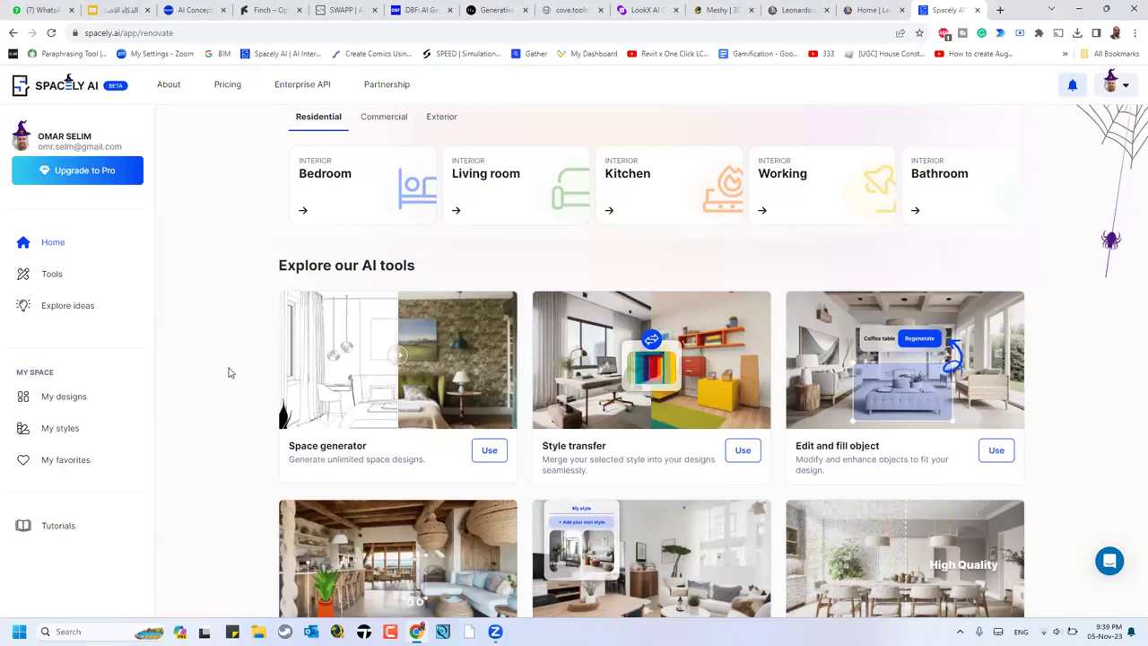
pyautogui.scroll(-3, 229, 372)
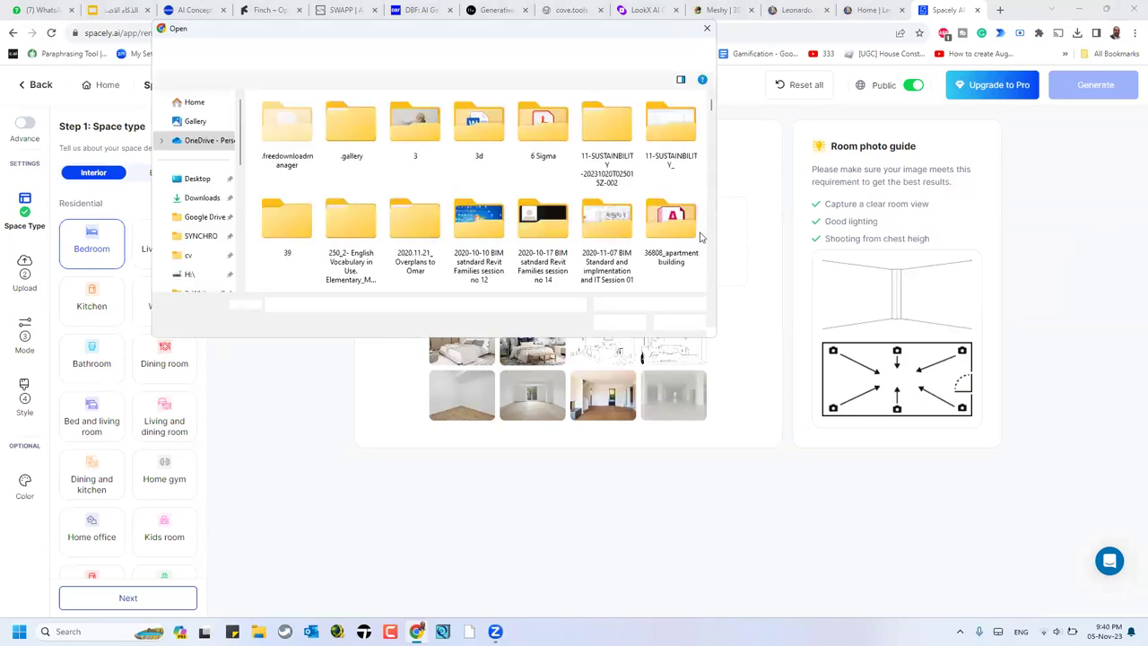
# Step: For the room image upload, browse to the Downloads folder and show its files as large icons
pyautogui.scroll(-1, 698, 206)
pyautogui.scroll(-2, 697, 185)
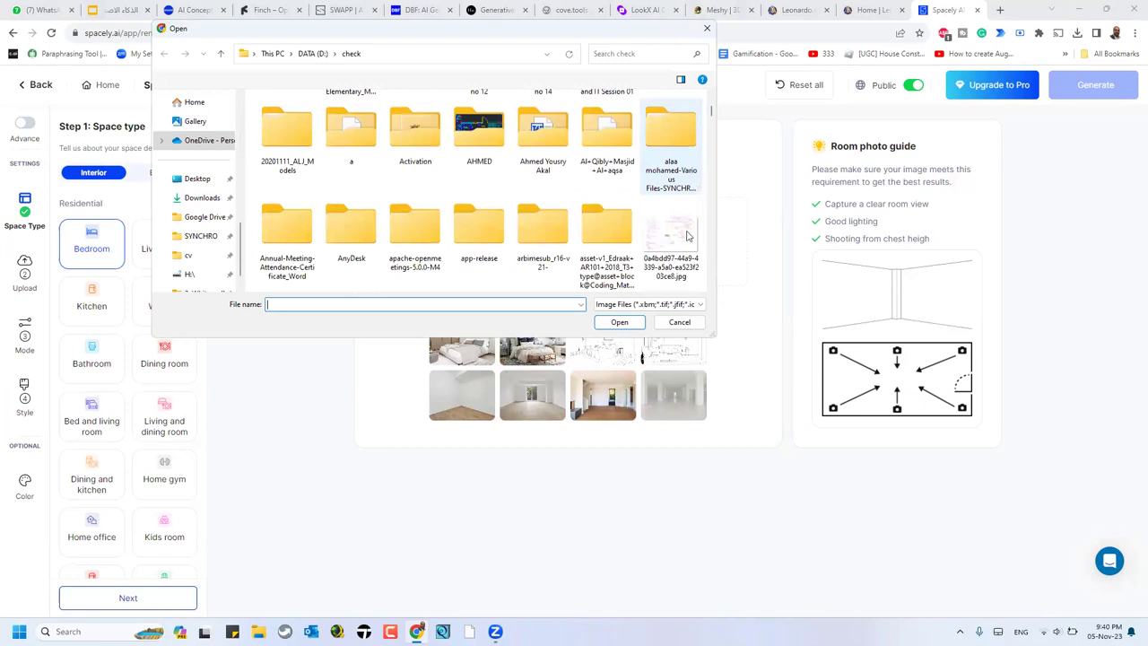
pyautogui.scroll(-3, 661, 224)
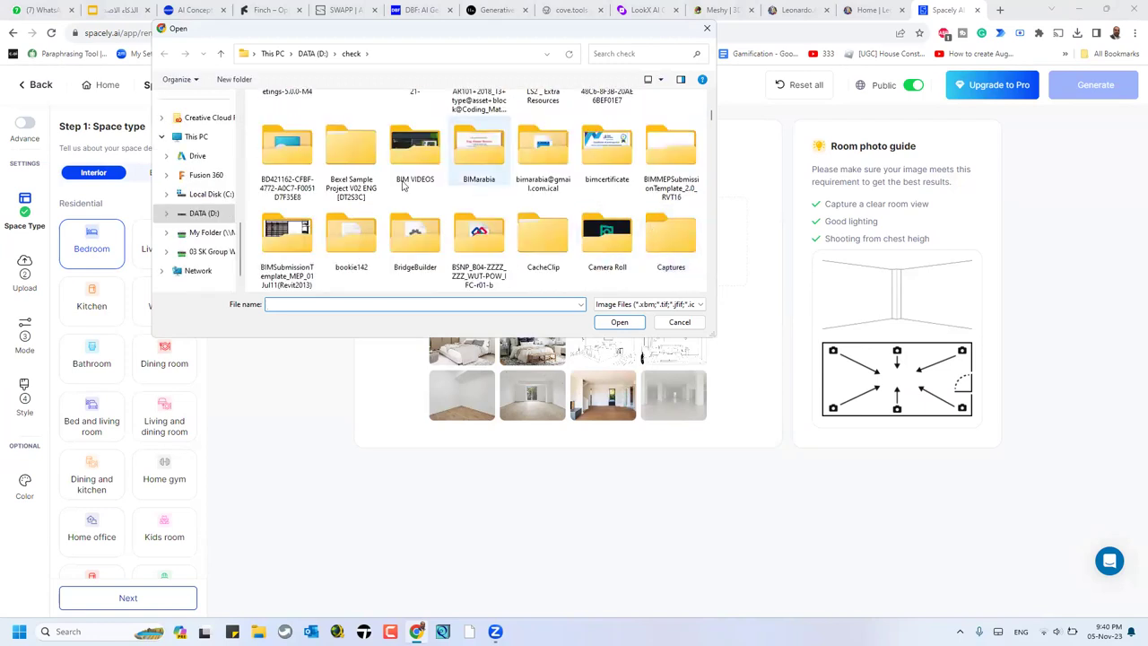
pyautogui.scroll(-2, 296, 152)
pyautogui.scroll(5, 197, 201)
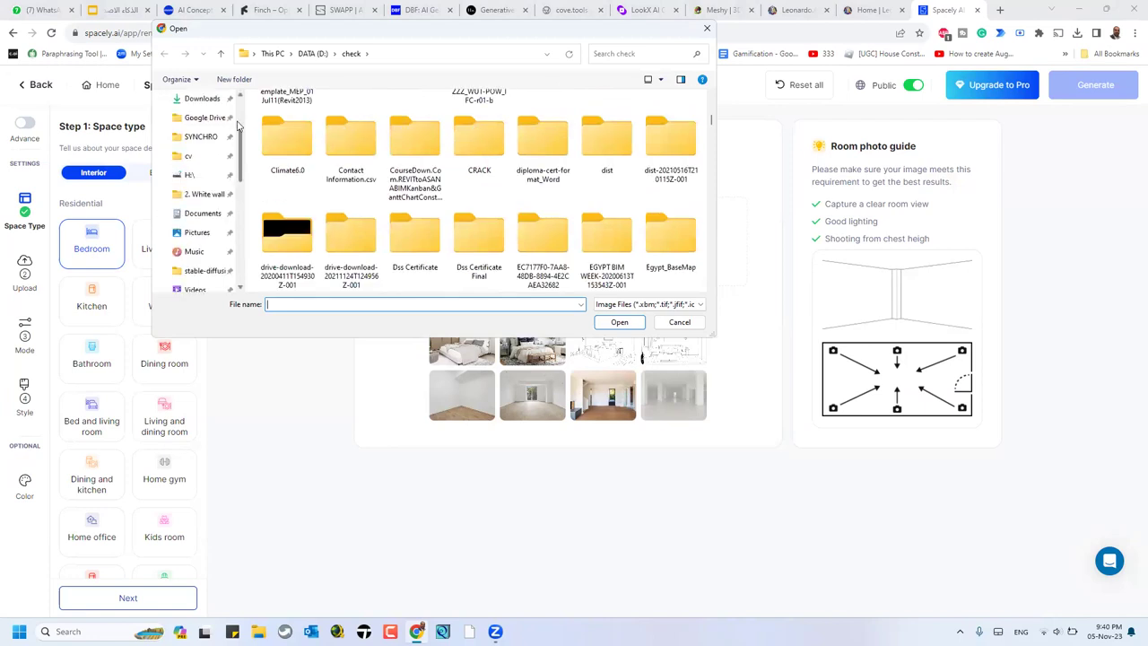
pyautogui.click(198, 198)
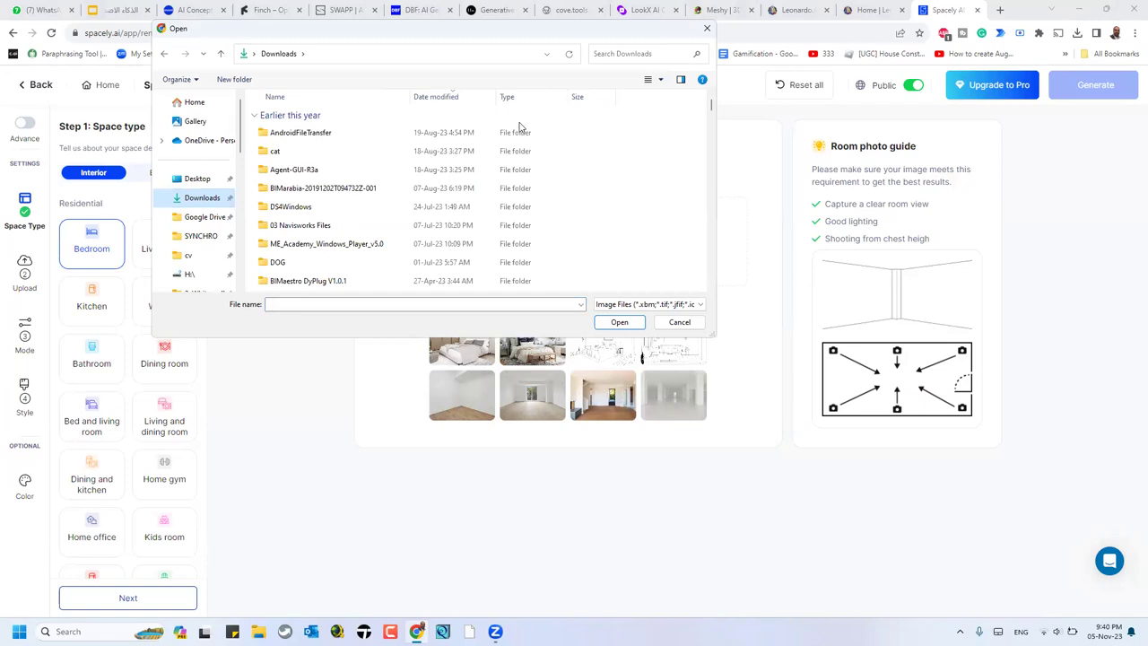
pyautogui.click(659, 79)
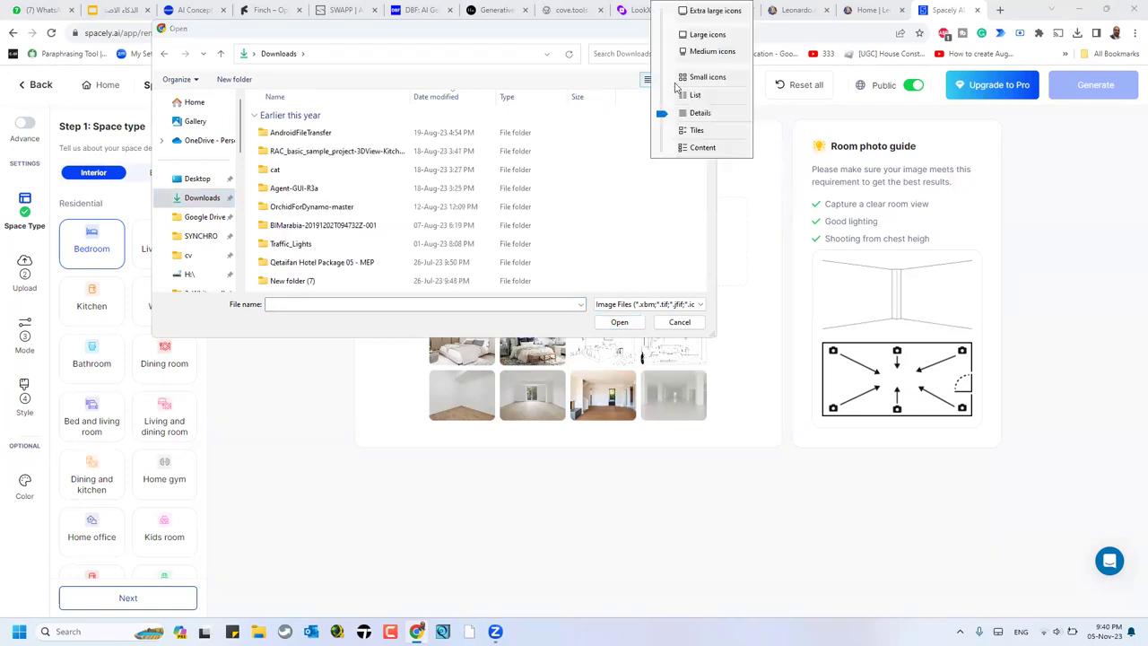
pyautogui.click(710, 37)
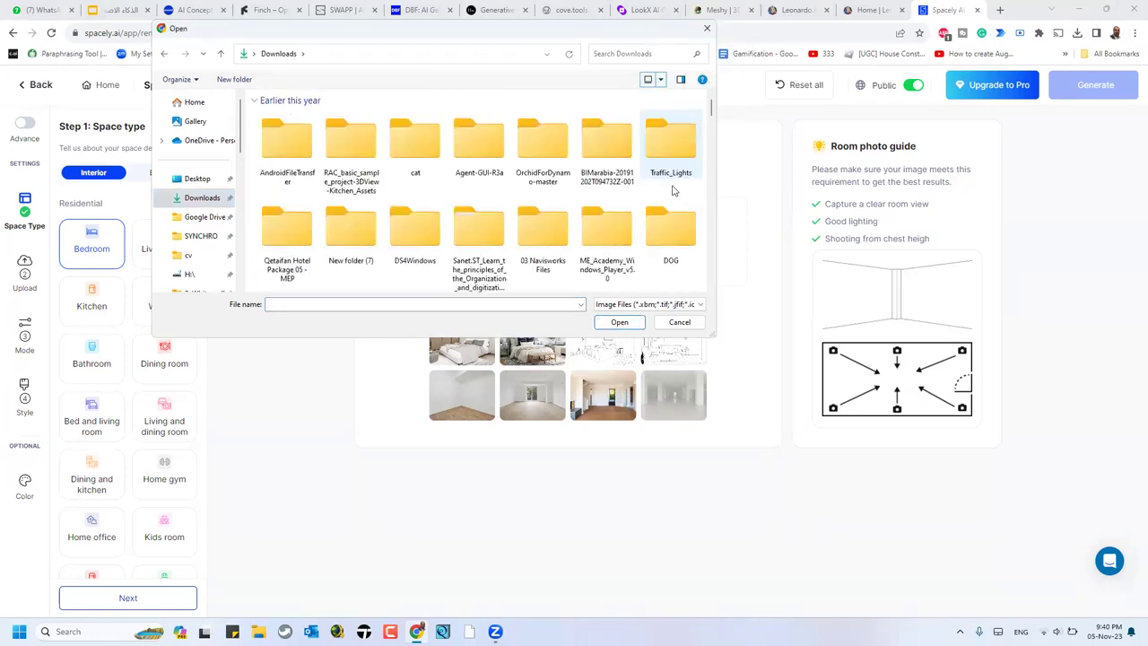
# Step: Find the bedroom picture Blog-Headers-10.png in Downloads and upload it as the original space image
pyautogui.scroll(-5, 668, 166)
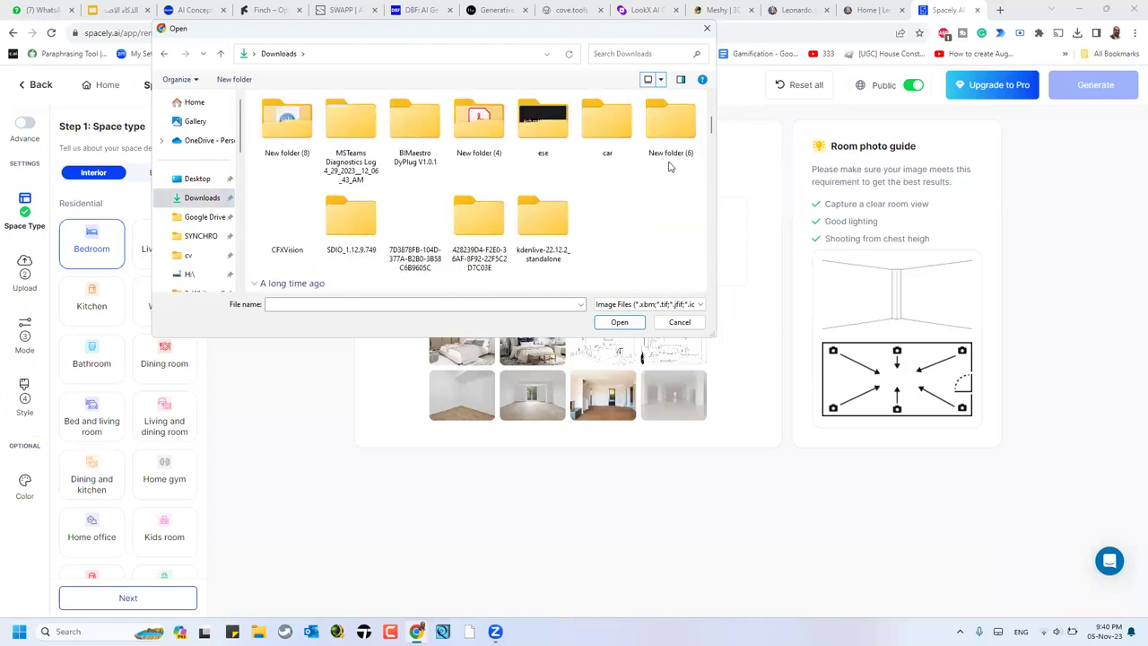
pyautogui.scroll(-2, 668, 171)
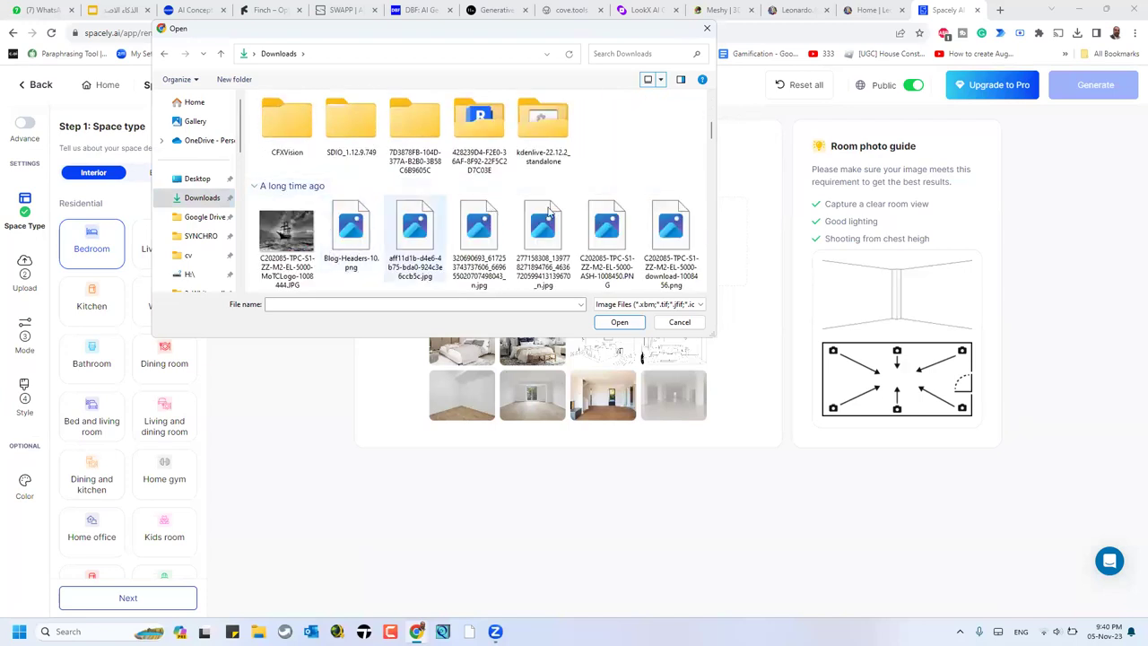
pyautogui.click(351, 235)
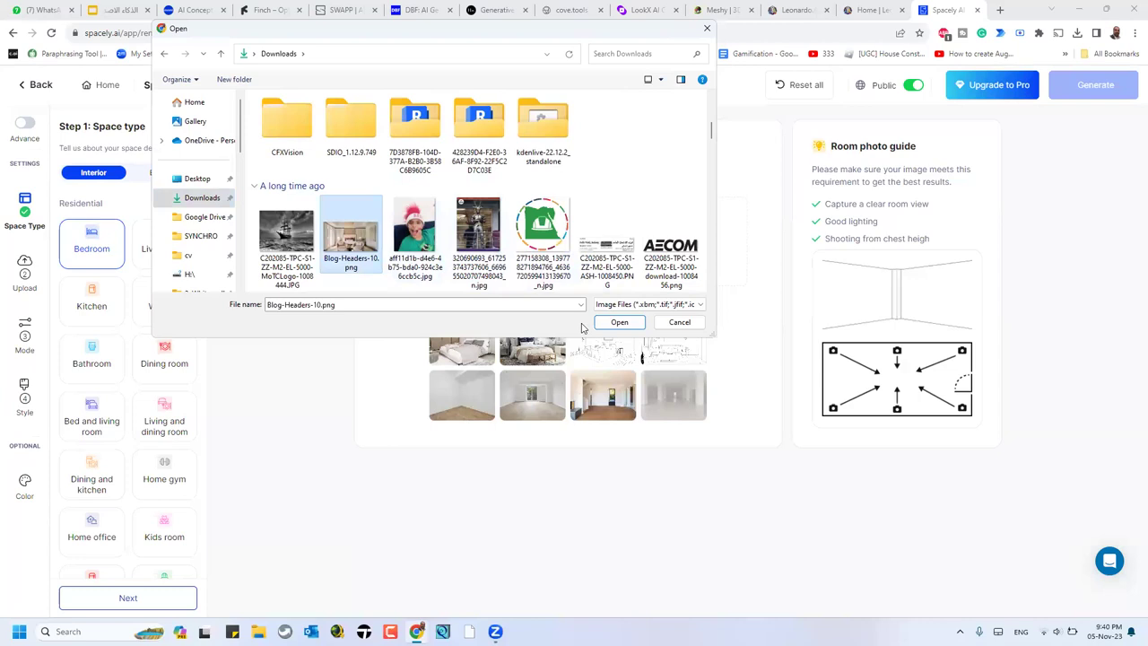
pyautogui.click(619, 322)
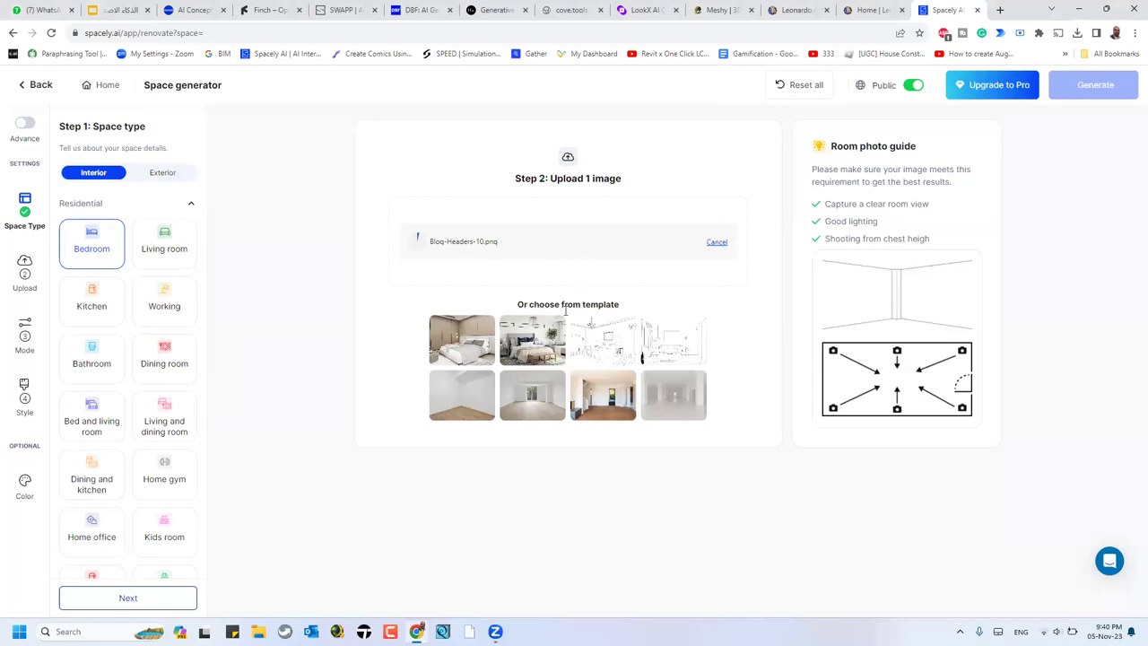
# Step: Keep Bedroom as the space type, set the mode to Fill the space and continue to the style step
pyautogui.scroll(-3, 125, 366)
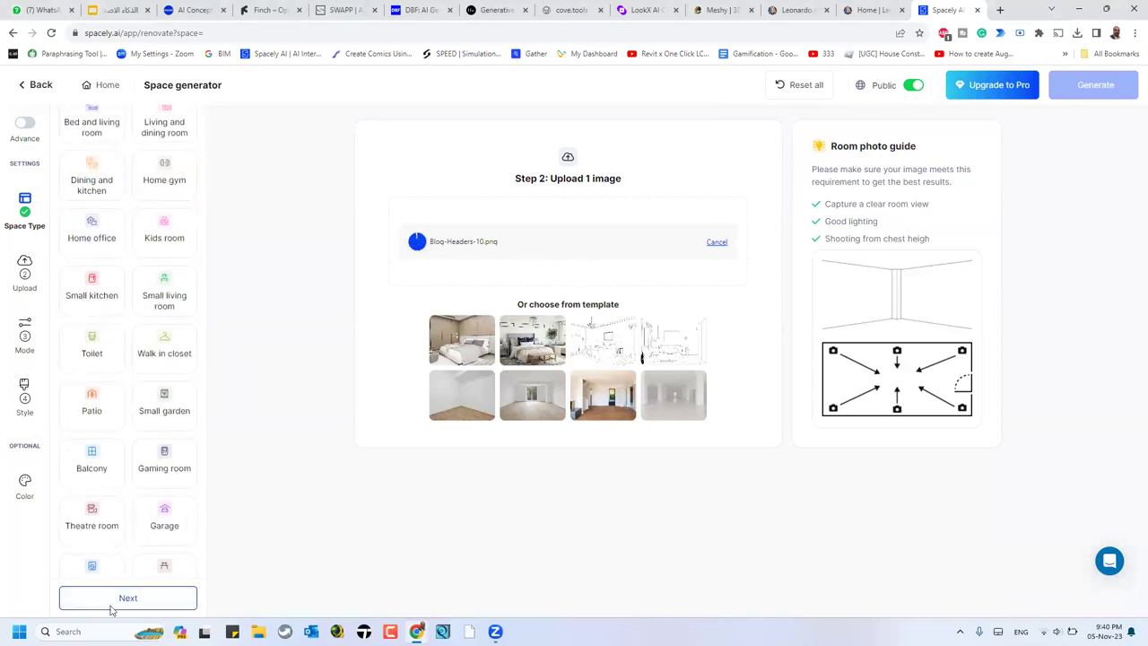
pyautogui.click(111, 606)
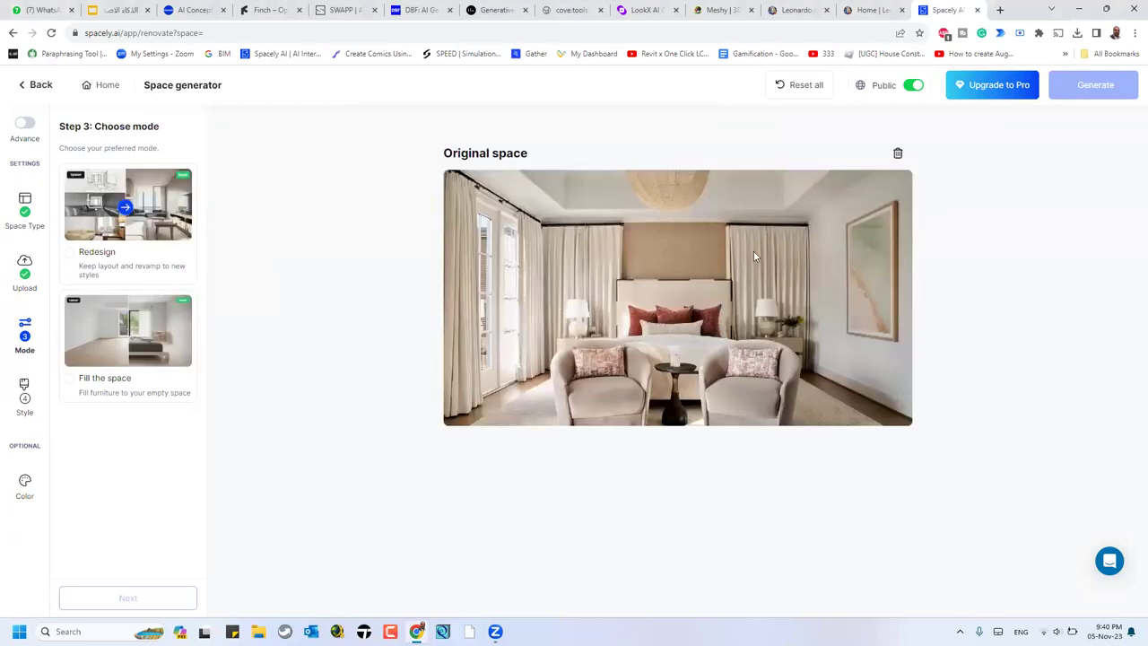
pyautogui.click(153, 339)
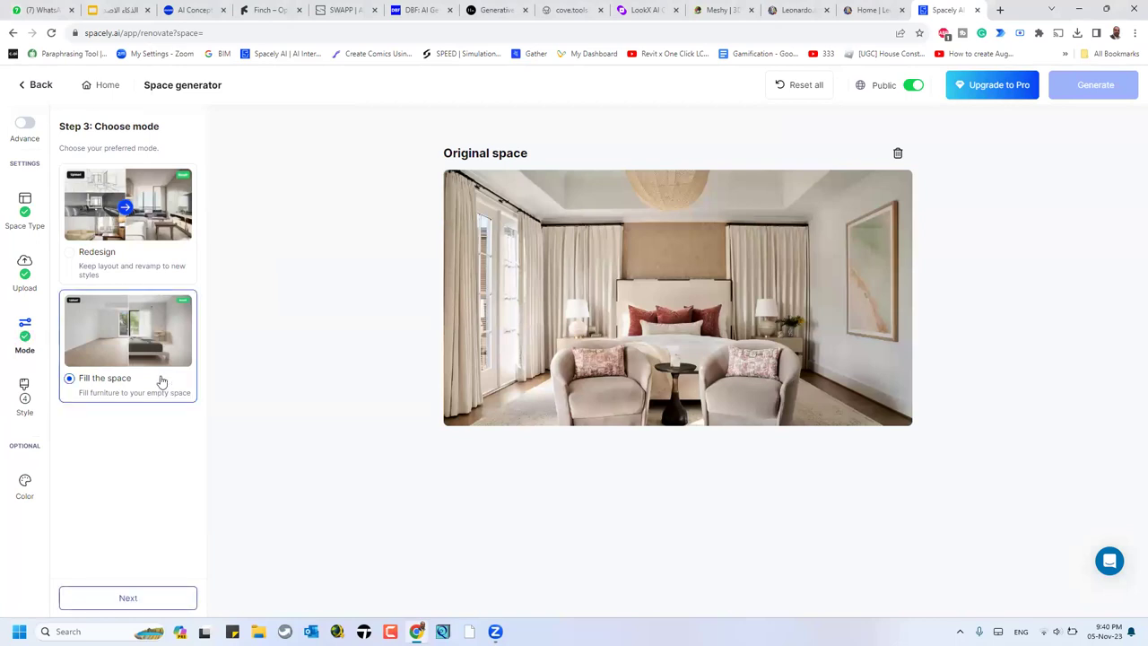
pyautogui.click(141, 600)
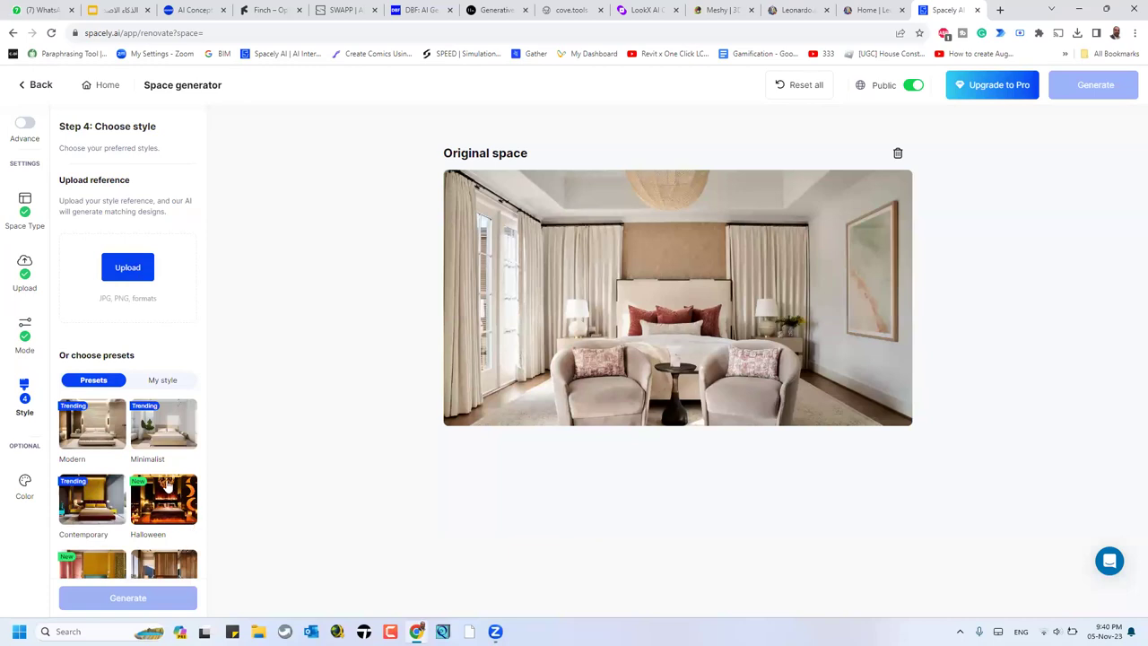
# Step: Generate the space designs with the Halloween preset style and dismiss the feedback request
pyautogui.click(175, 509)
pyautogui.click(174, 599)
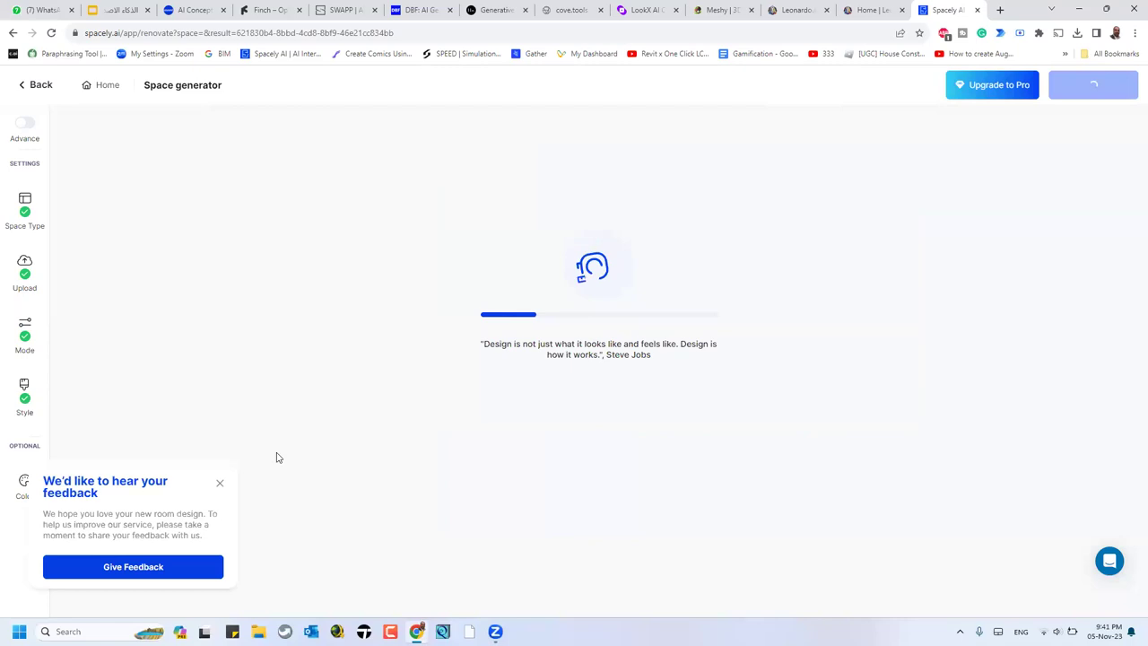
pyautogui.click(218, 482)
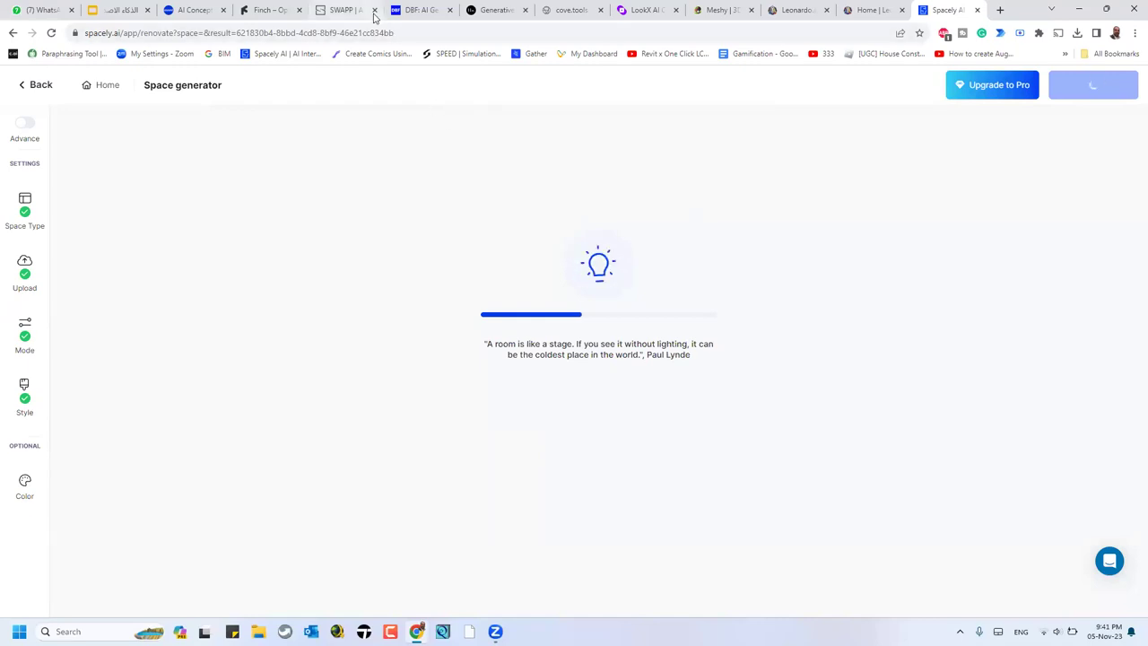
# Step: Close the Finch, SWAPP, DBF, AI Concept, cove.tools and Maket pages, and return to the Spacely AI page
pyautogui.click(299, 10)
pyautogui.click(298, 10)
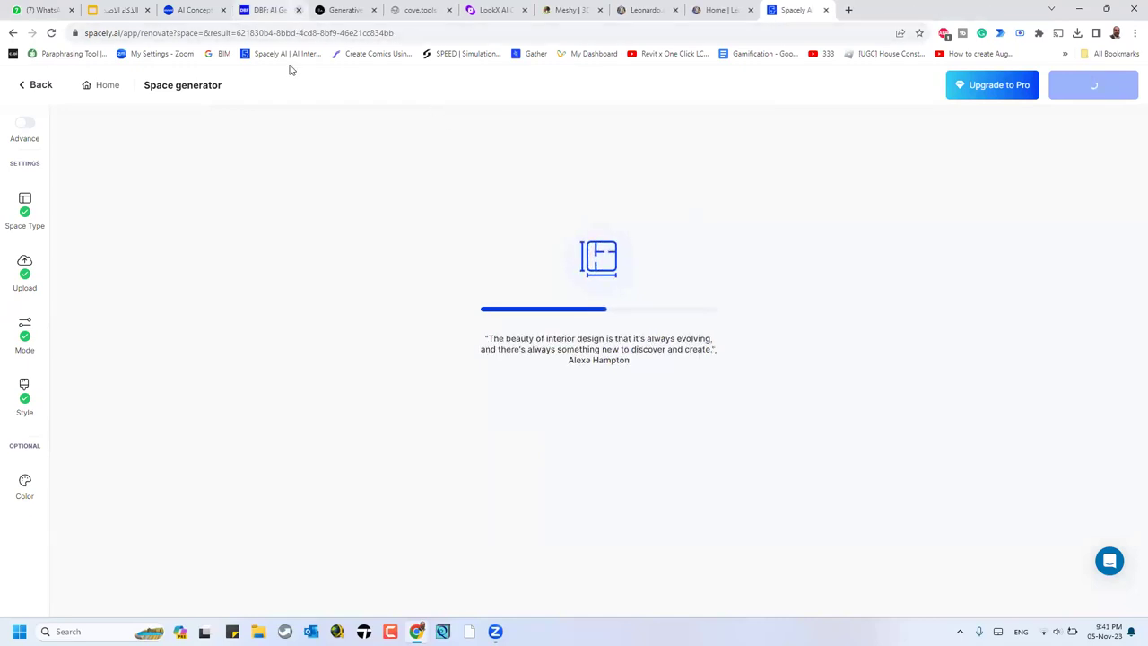
pyautogui.middleClick(244, 12)
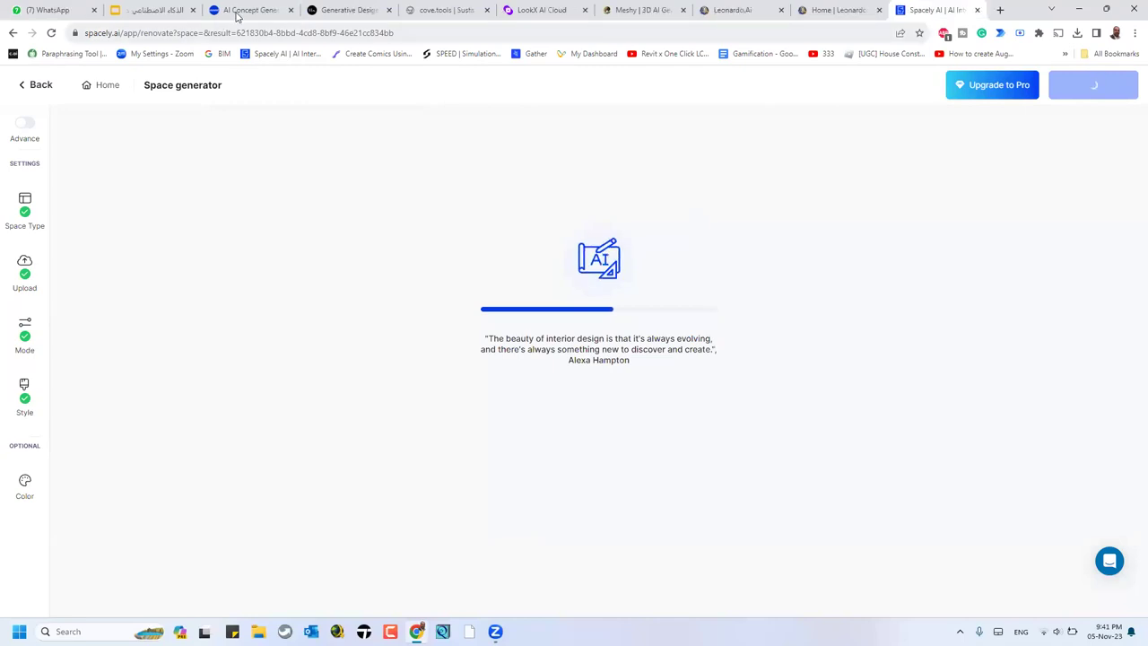
pyautogui.click(290, 10)
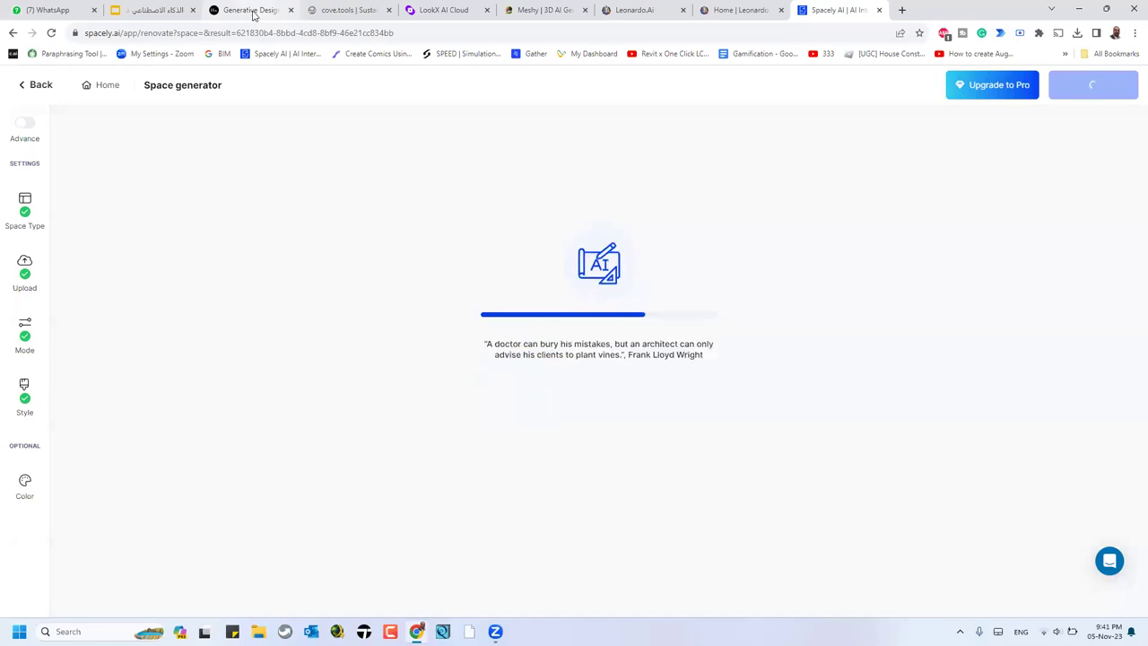
pyautogui.click(390, 10)
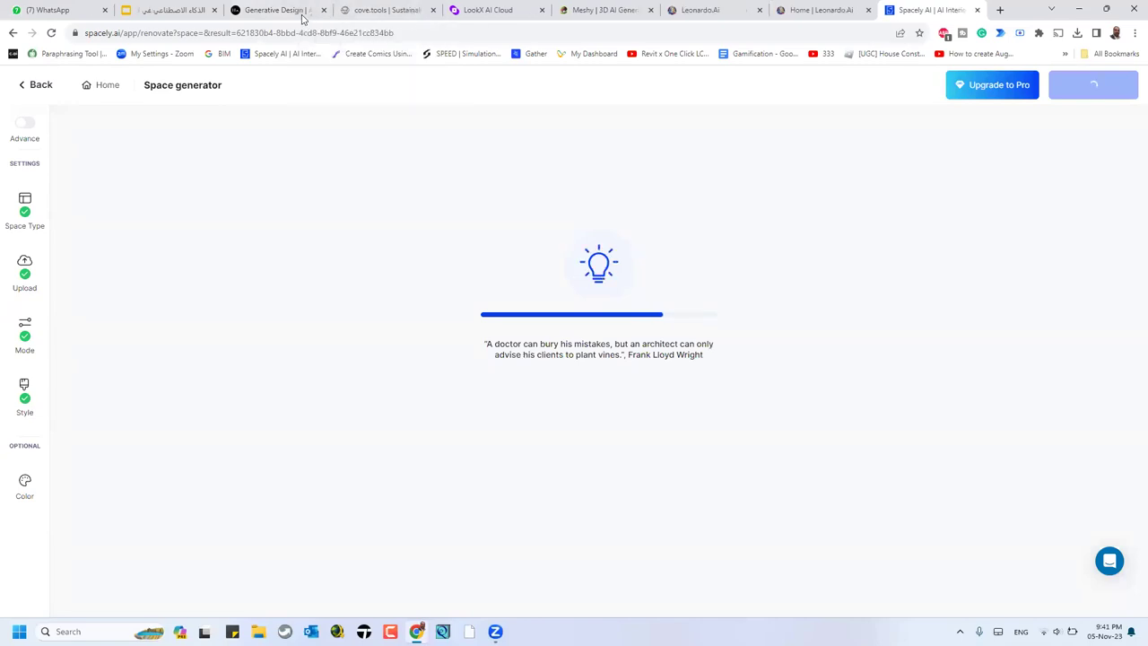
pyautogui.click(330, 13)
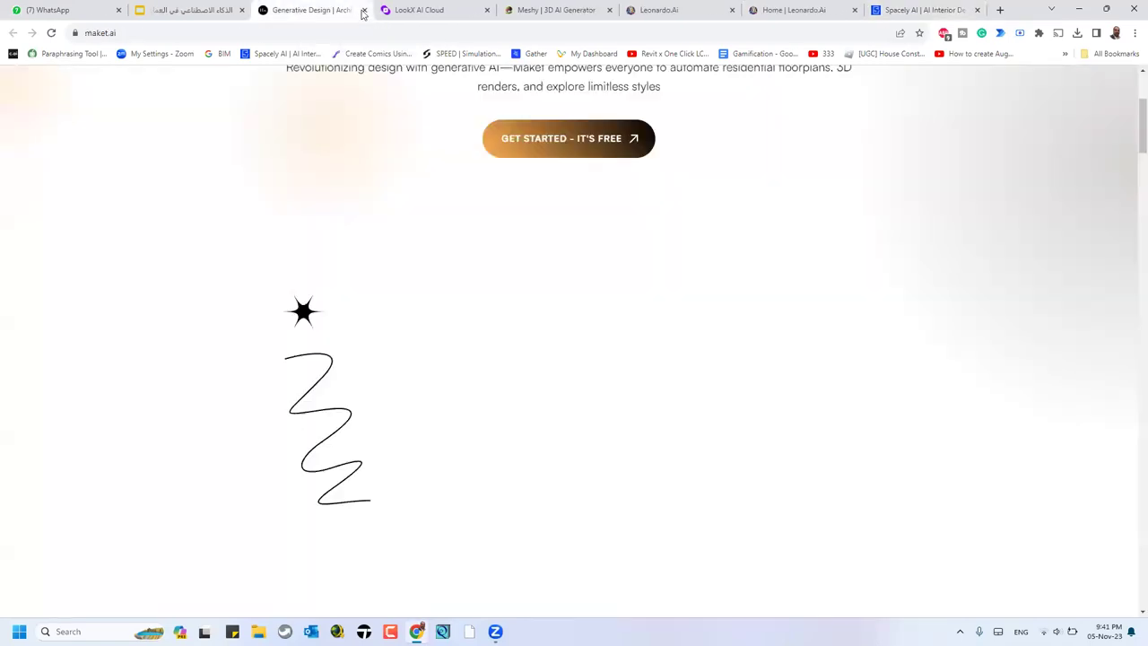
pyautogui.click(364, 10)
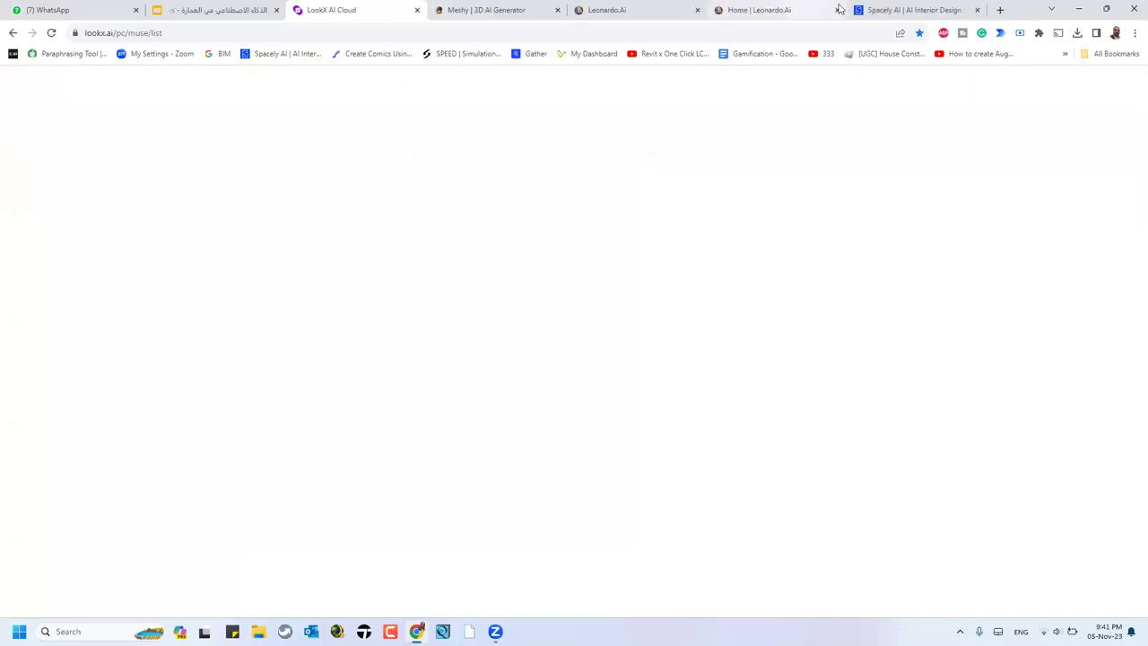
pyautogui.click(885, 11)
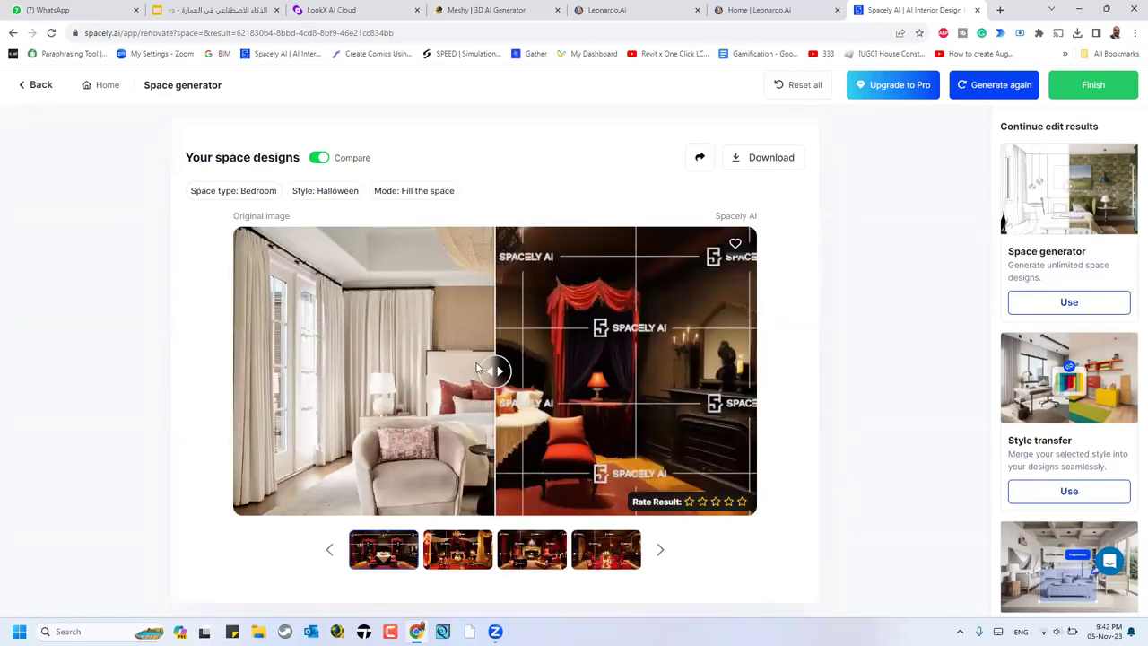
# Step: Compare the original bedroom with the generated Halloween design and view the sections below the result
pyautogui.moveTo(495, 370); pyautogui.dragTo(558, 394)
pyautogui.moveTo(788, 403); pyautogui.dragTo(789, 403)
pyautogui.moveTo(199, 401); pyautogui.dragTo(211, 363)
pyautogui.moveTo(567, 403); pyautogui.dragTo(209, 366)
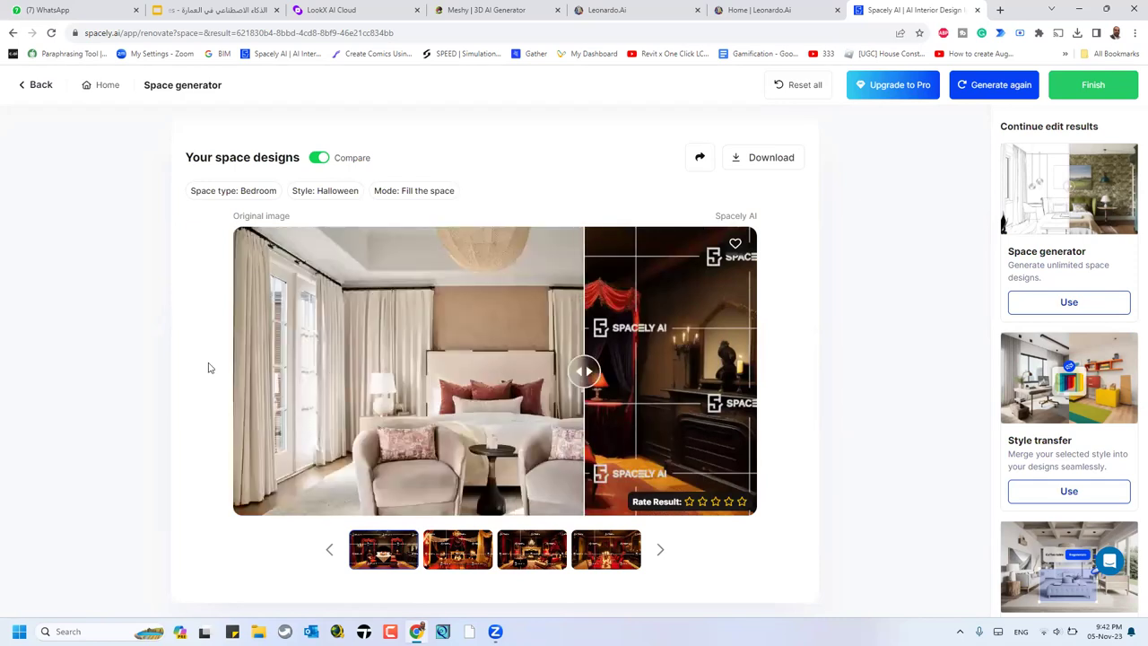
pyautogui.scroll(-2, 781, 441)
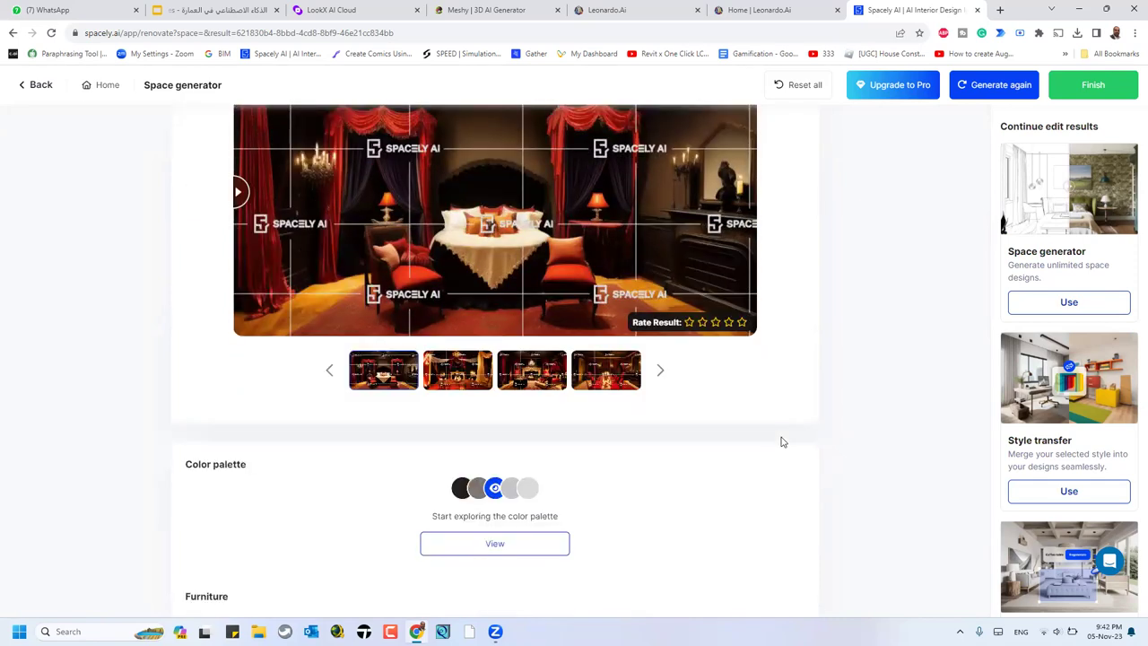
pyautogui.scroll(2, 784, 431)
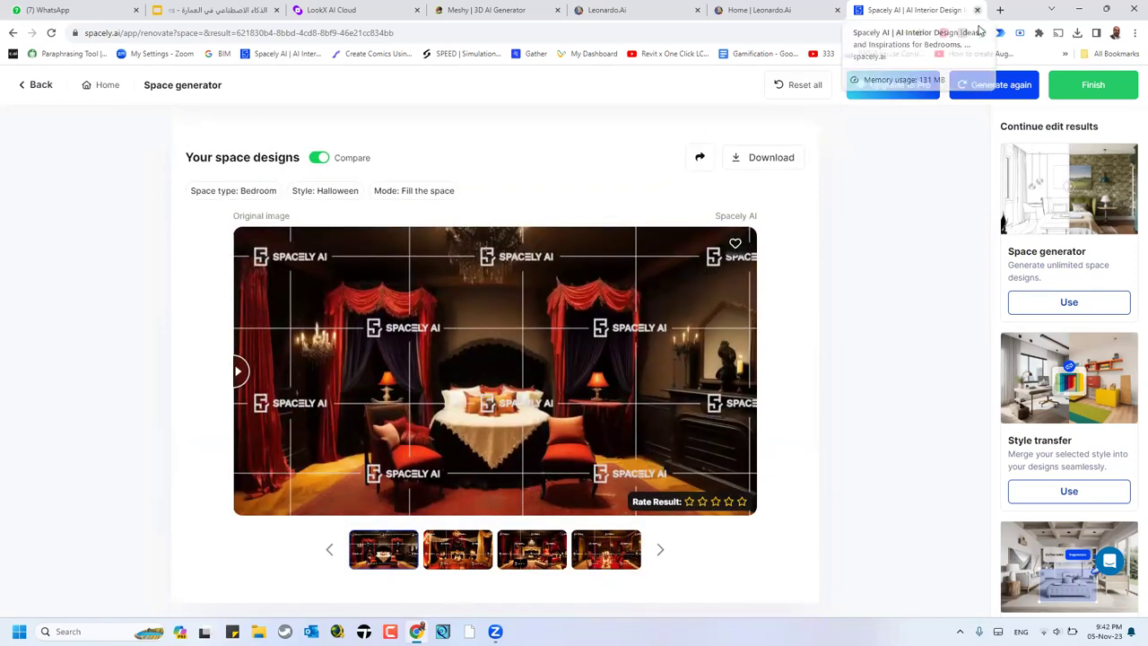
# Step: Close the Spacely AI page, open the AI Canvas in Leonardo.Ai and dismiss its welcome introduction
pyautogui.hotkey('ctrl', 'shift', 'Tab')
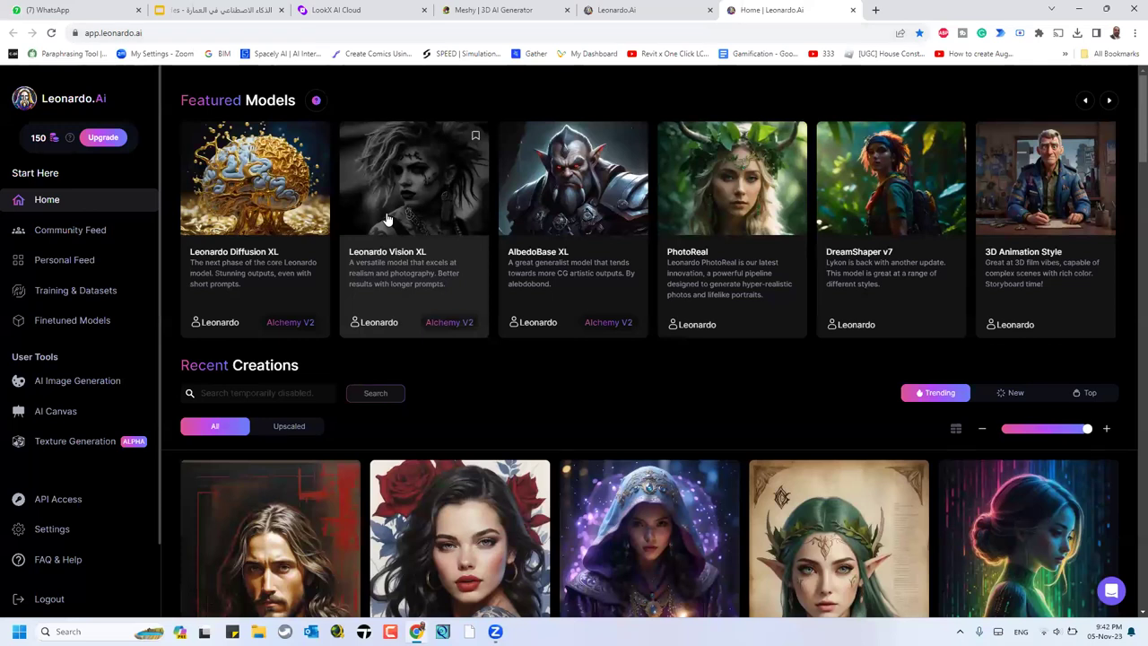
pyautogui.click(39, 419)
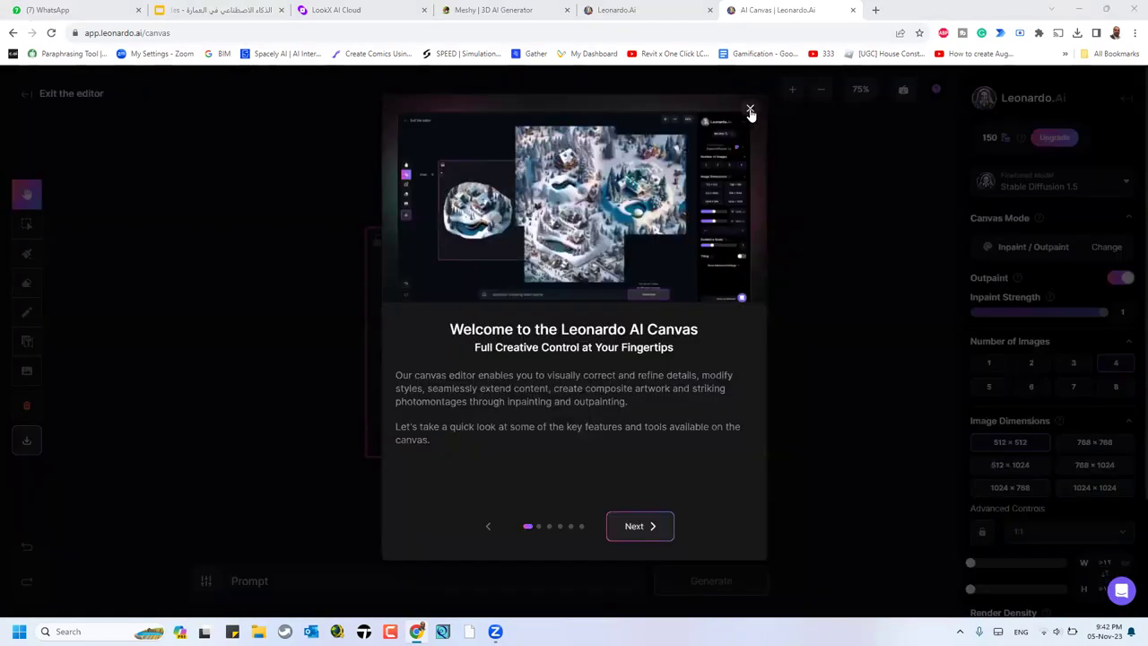
pyautogui.click(248, 281)
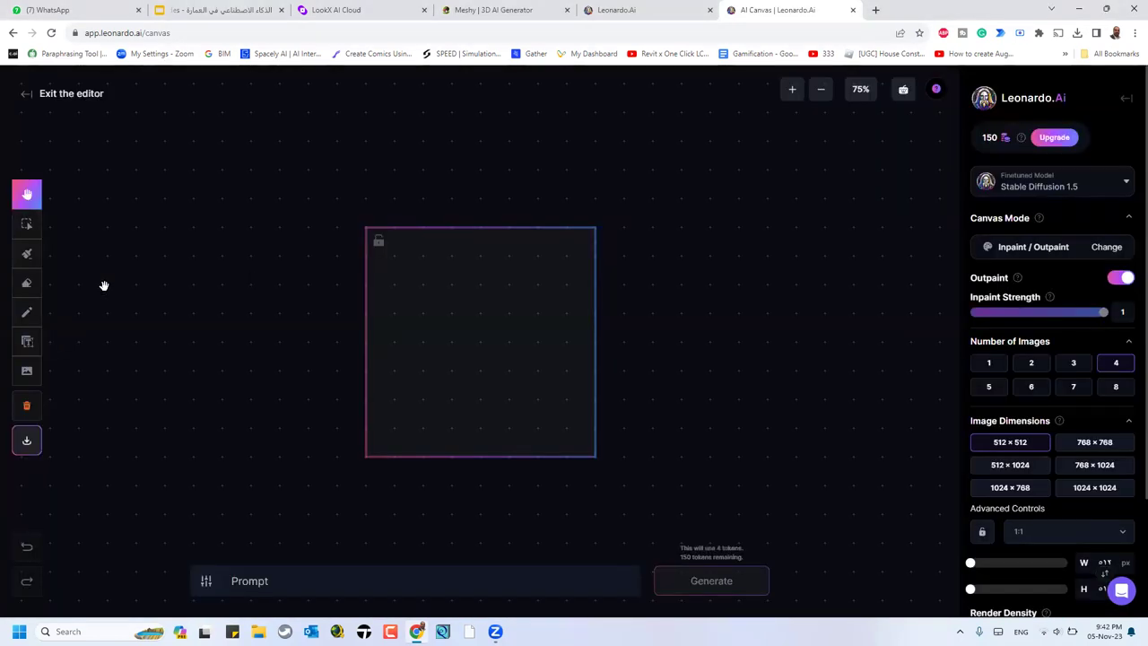
# Step: Set the canvas's finetuned model to Isometric Fantasy and switch to the Google Slides presentation
pyautogui.click(1103, 192)
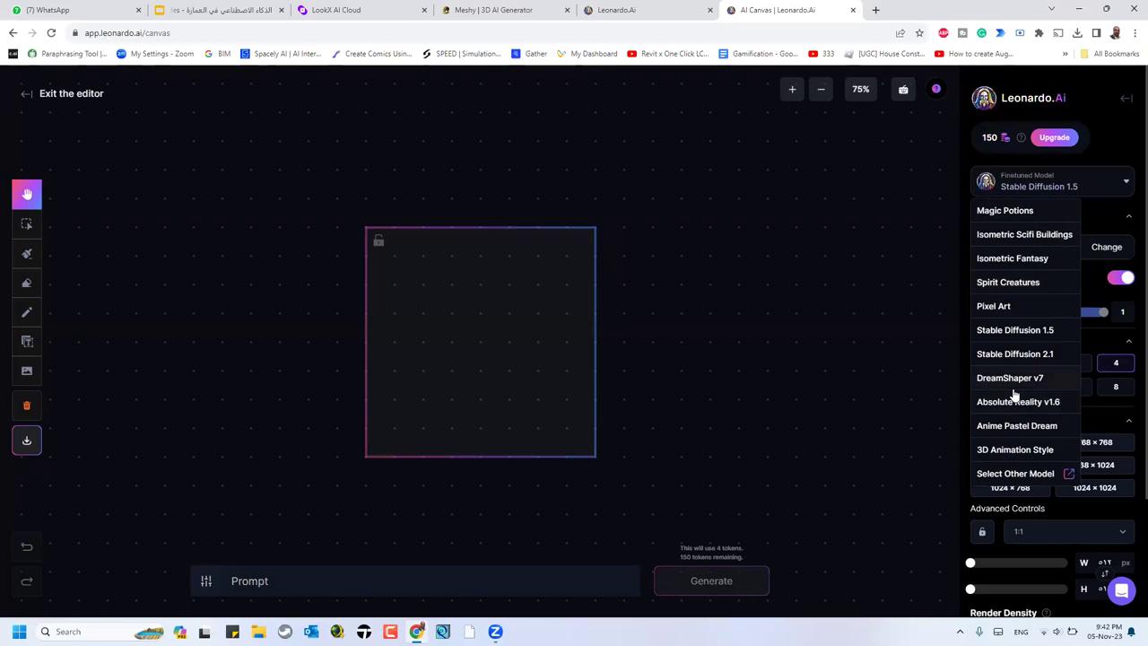
pyautogui.click(995, 258)
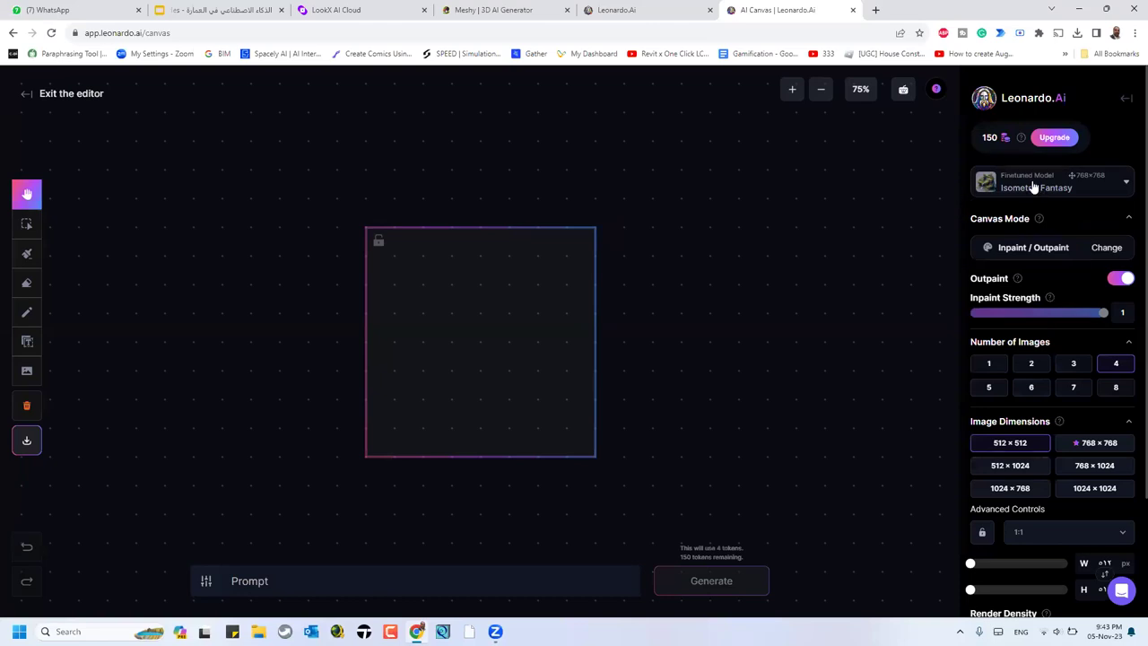
pyautogui.click(168, 9)
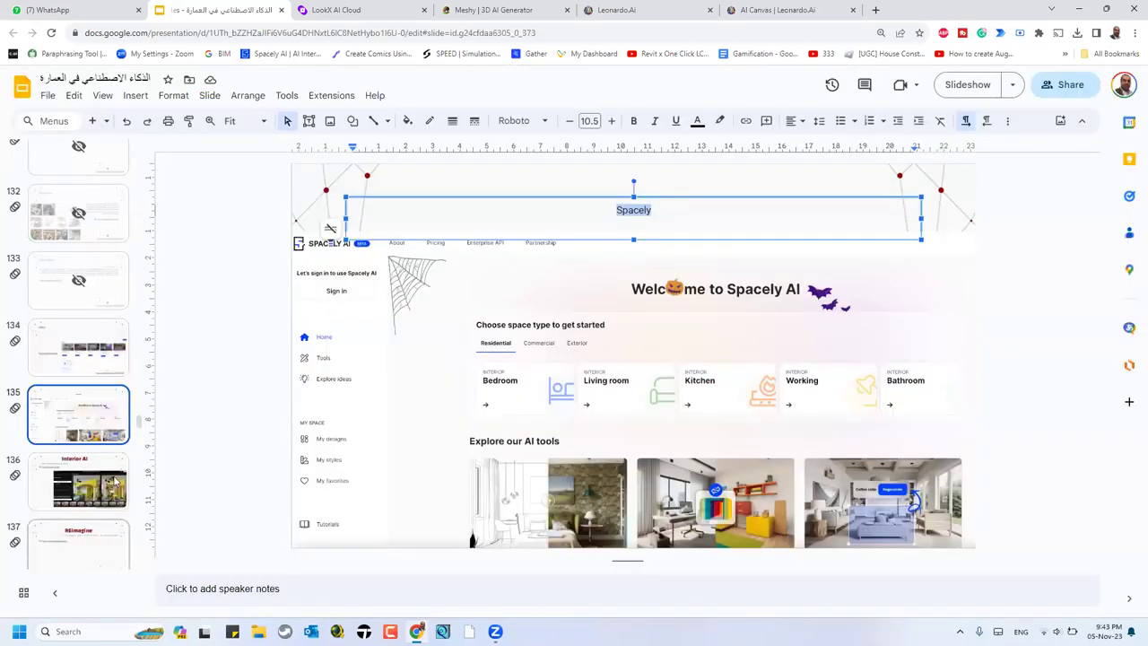
# Step: Show the Interior AI slide, the REimagine slide and the Planner 5d slide
pyautogui.click(114, 482)
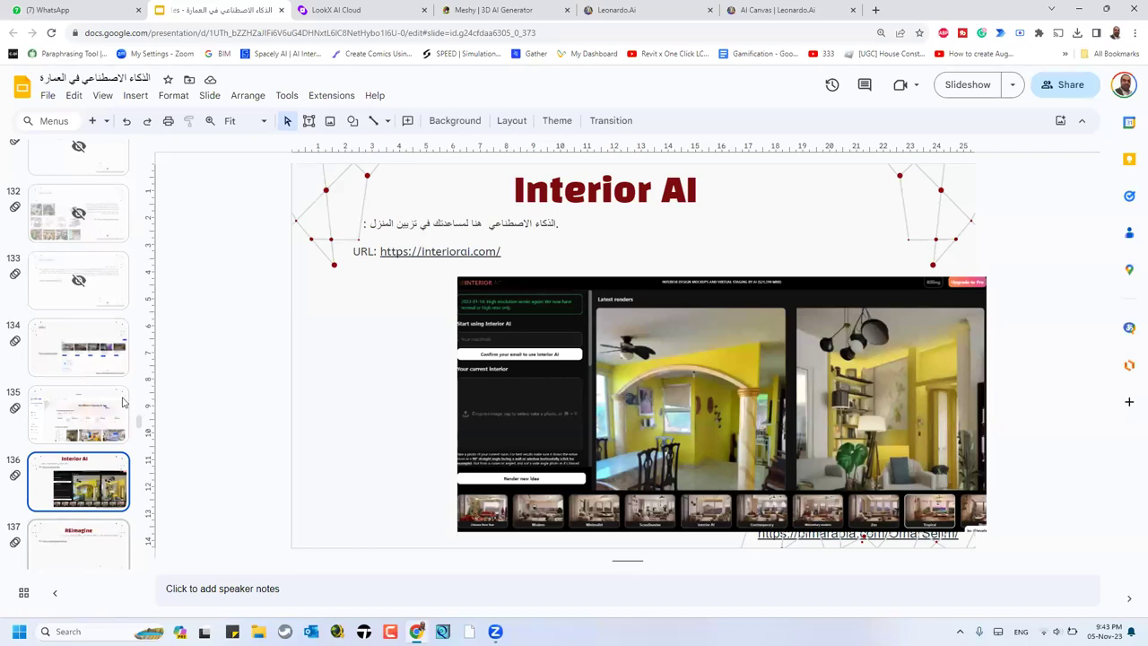
pyautogui.press('Down')
pyautogui.click(111, 428)
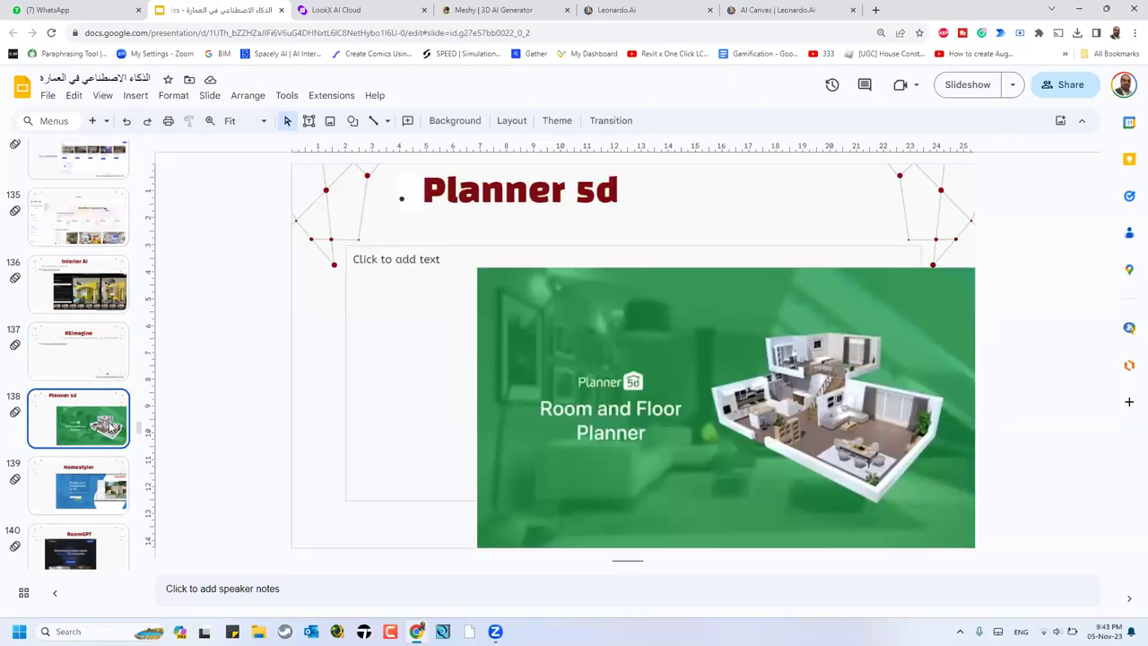
# Step: Copy the Planner 5d slide title, look it up in a new browser tab and open planner5d.com
pyautogui.tripleClick(560, 194)
pyautogui.hotkey('ctrl', 'c')
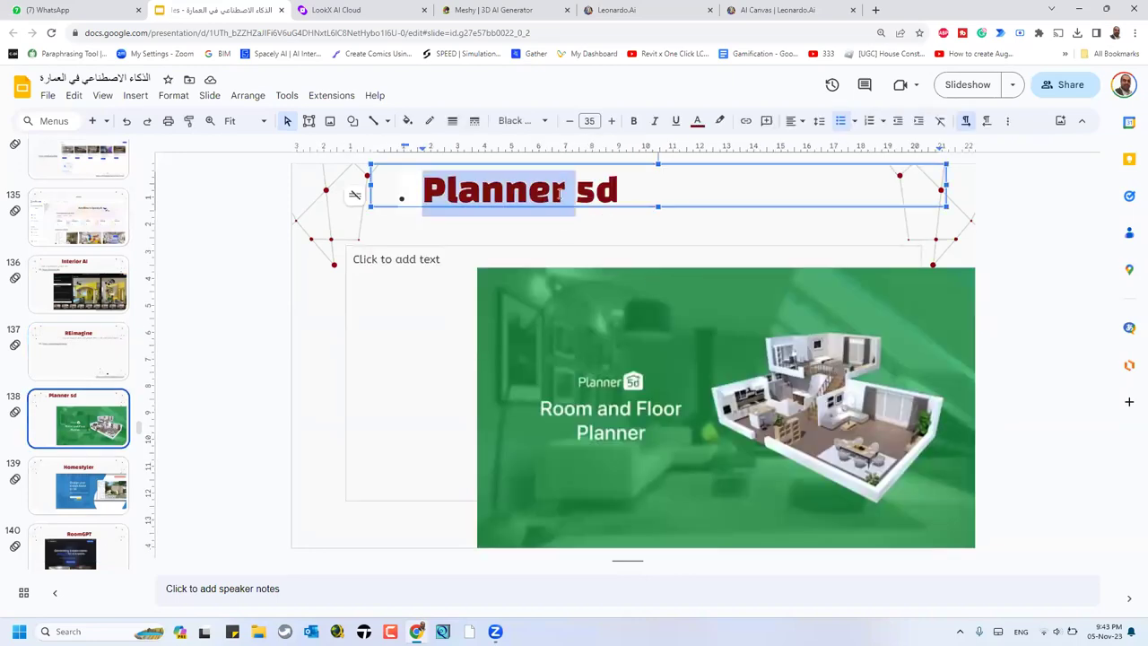
pyautogui.click(875, 10)
pyautogui.hotkey('ctrl', 'v')
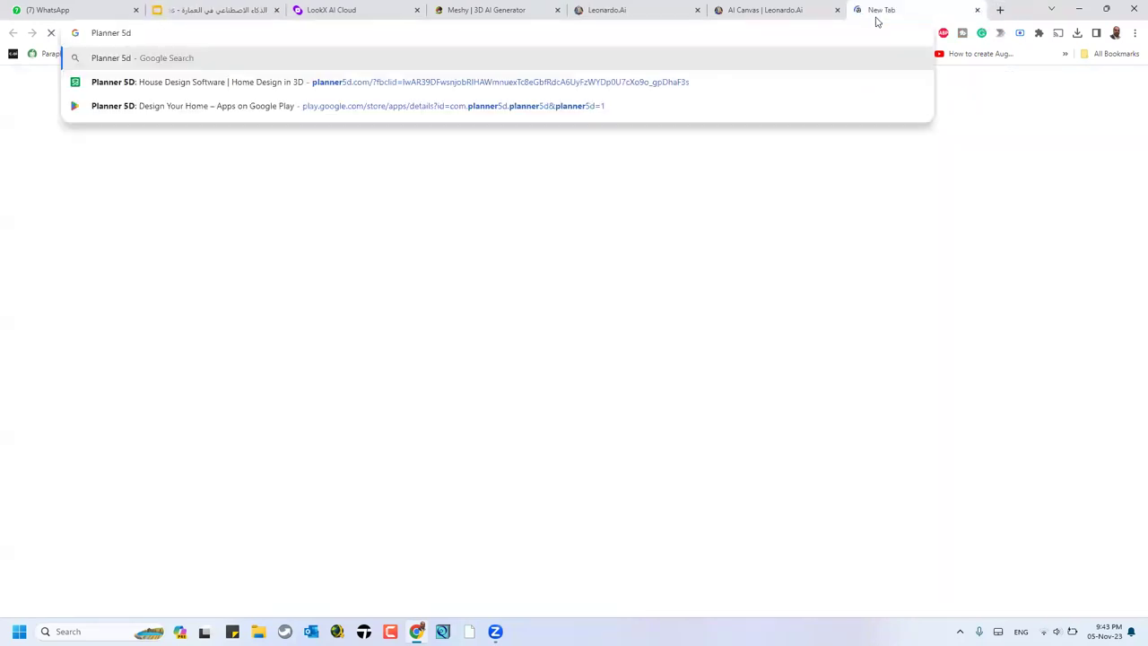
pyautogui.press('Return')
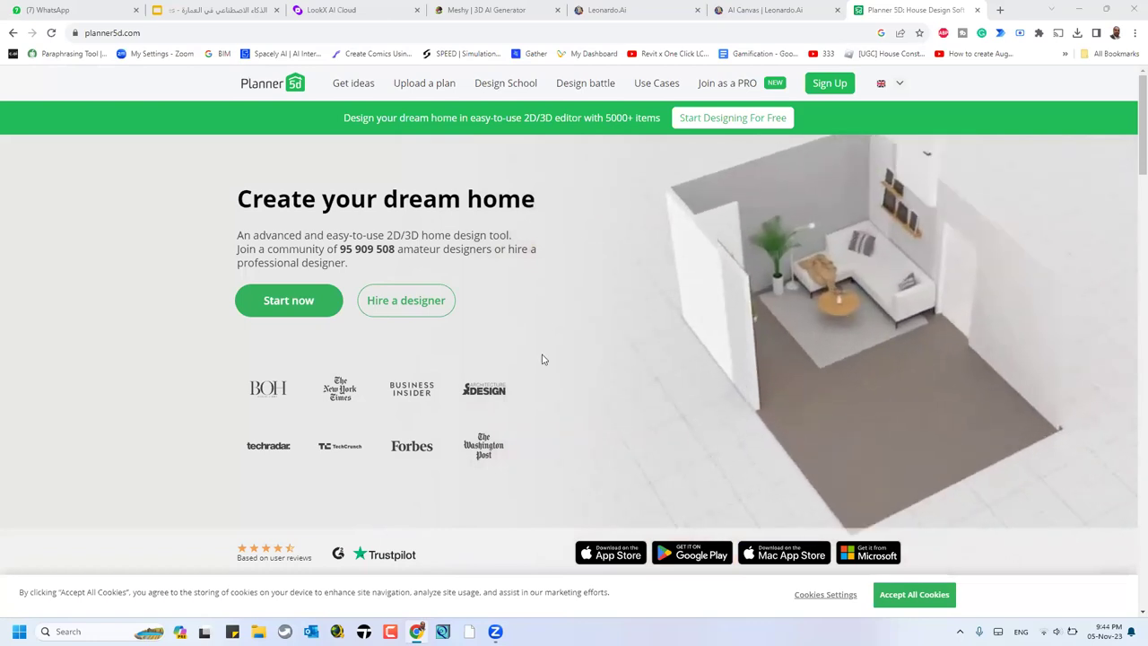
# Step: Look through the Planner 5D home page down to its footer and return to its beginning
pyautogui.scroll(-3, 541, 359)
pyautogui.scroll(-3, 540, 359)
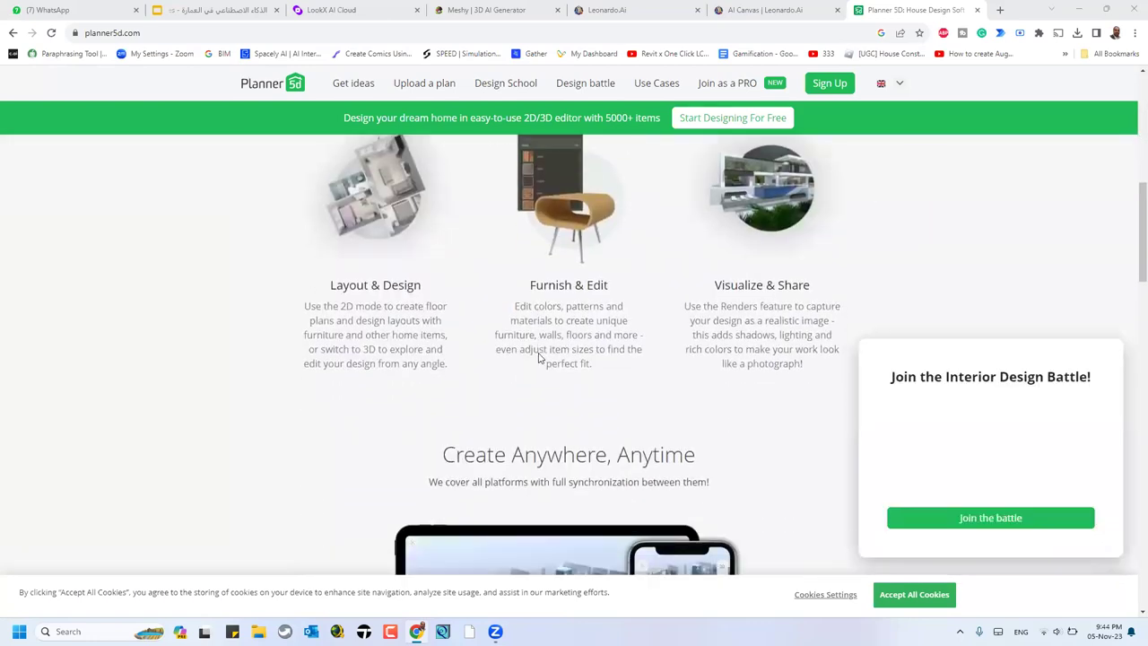
pyautogui.scroll(-3, 539, 359)
pyautogui.scroll(-5, 538, 357)
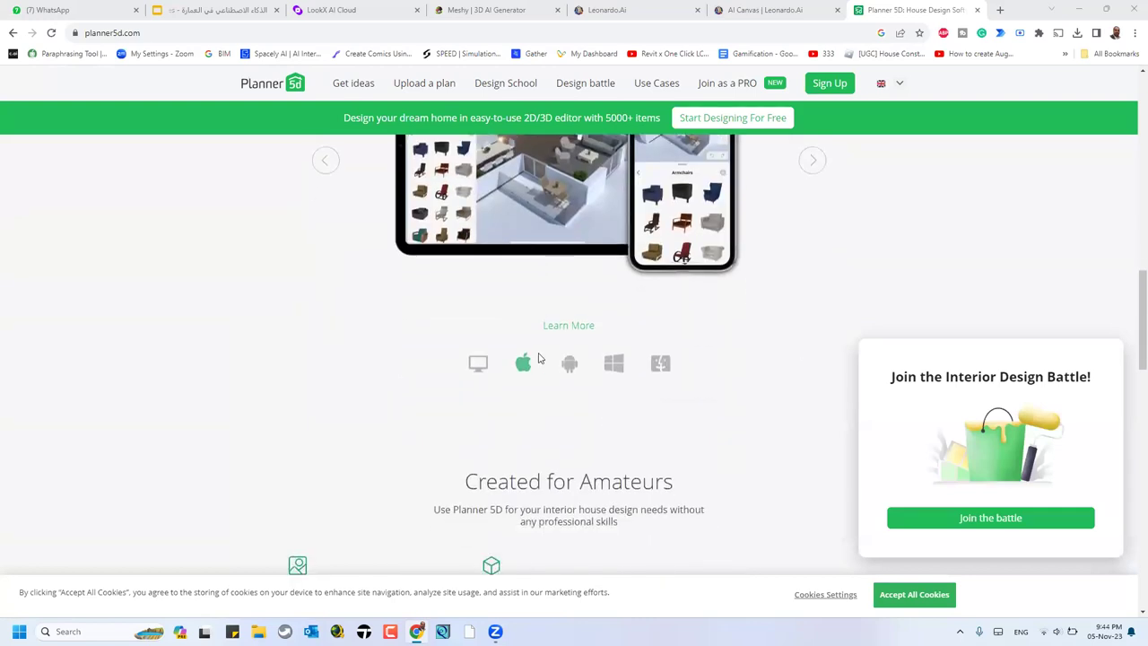
pyautogui.scroll(-12, 564, 383)
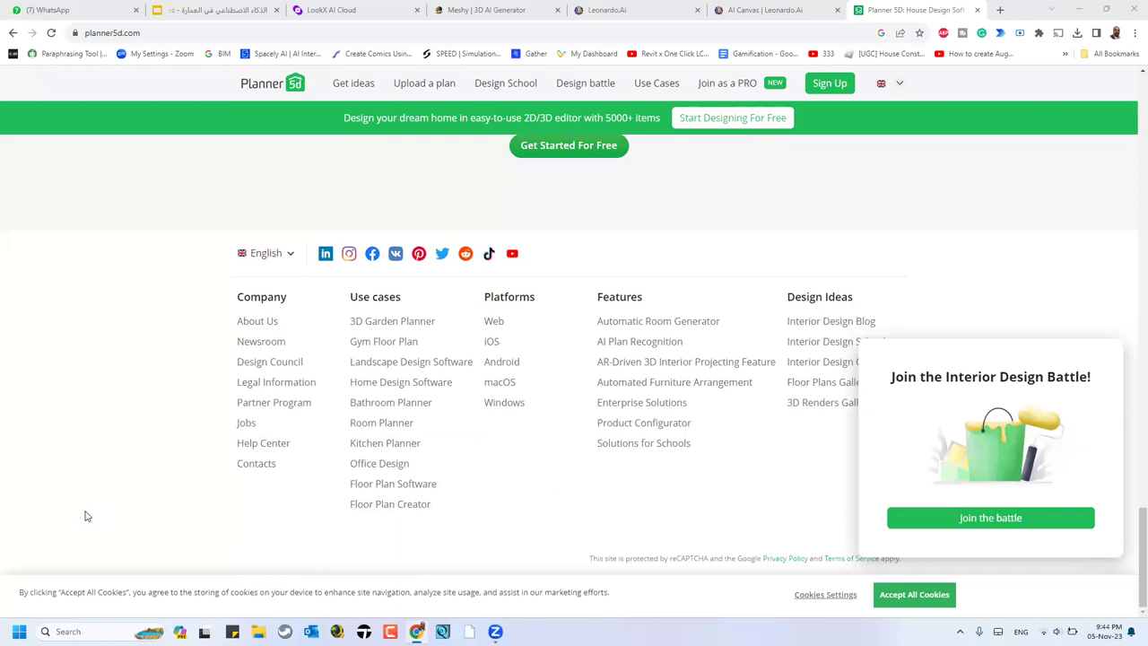
pyautogui.press('Home')
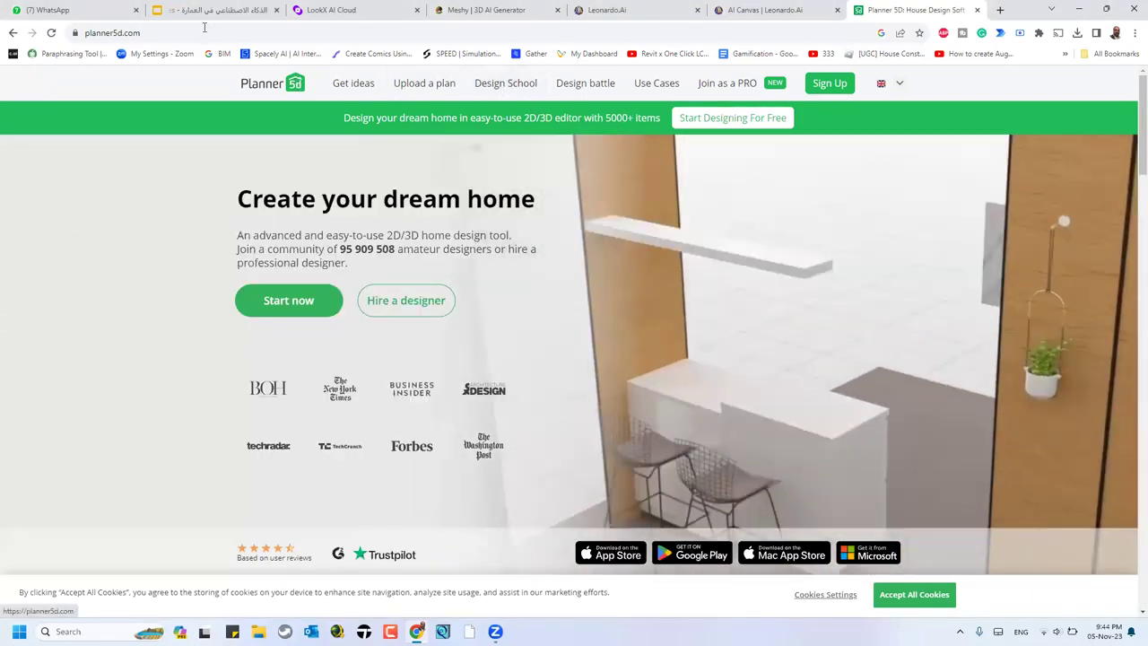
# Step: Return to the Google Slides presentation and show the Homestyler and RoomGPT slides
pyautogui.click(213, 10)
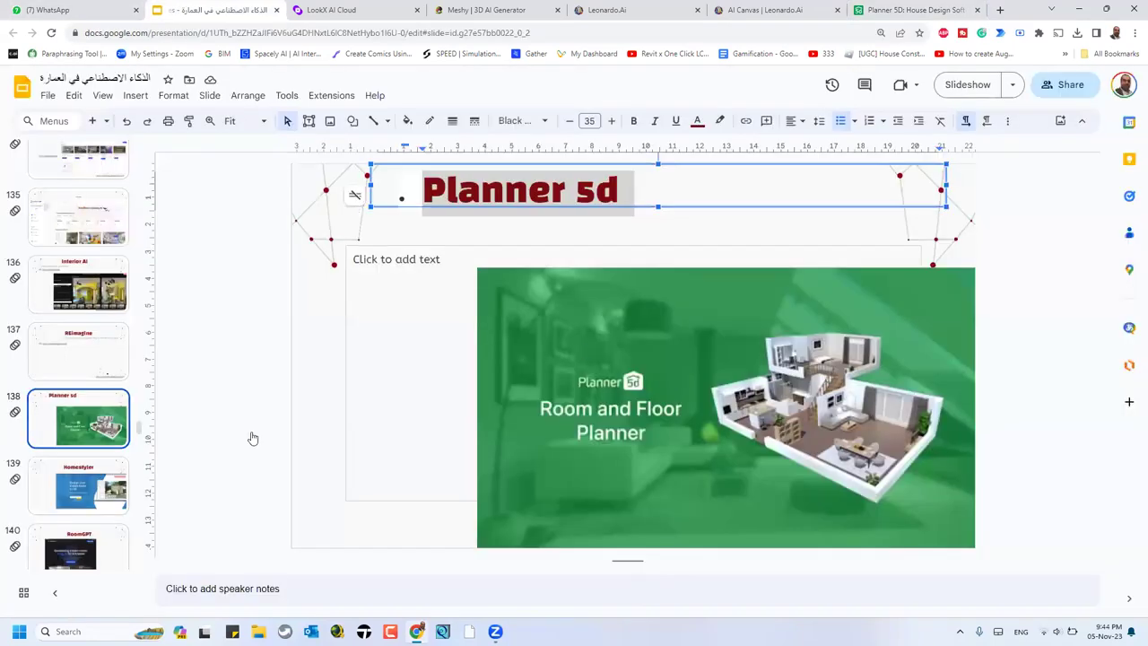
pyautogui.scroll(-2, 99, 444)
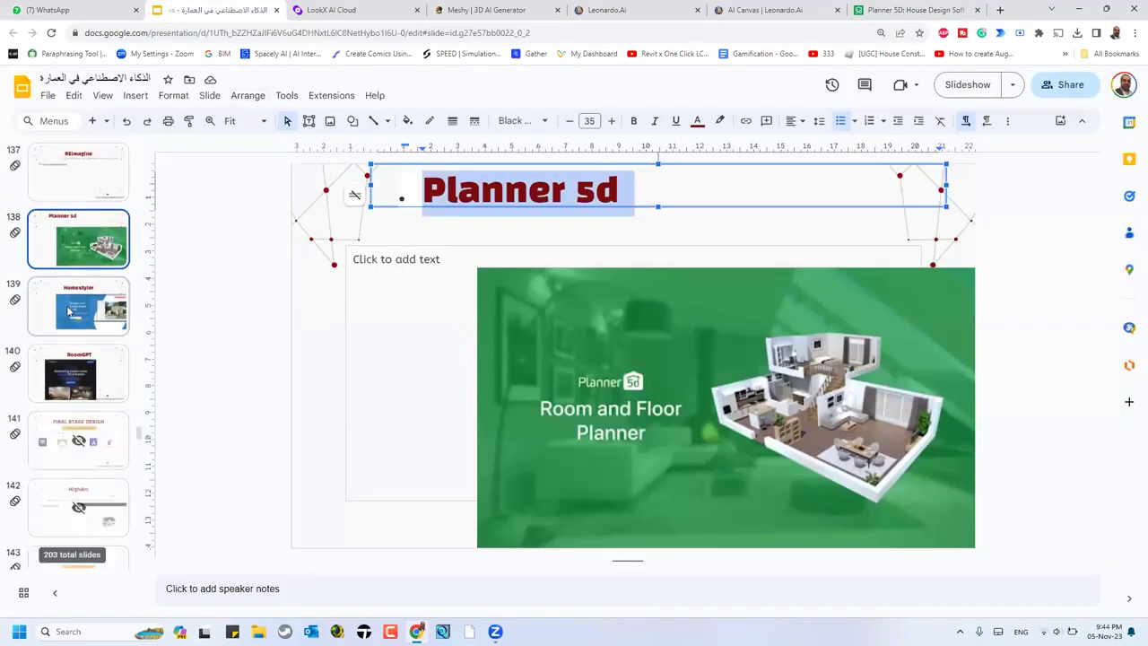
pyautogui.click(66, 304)
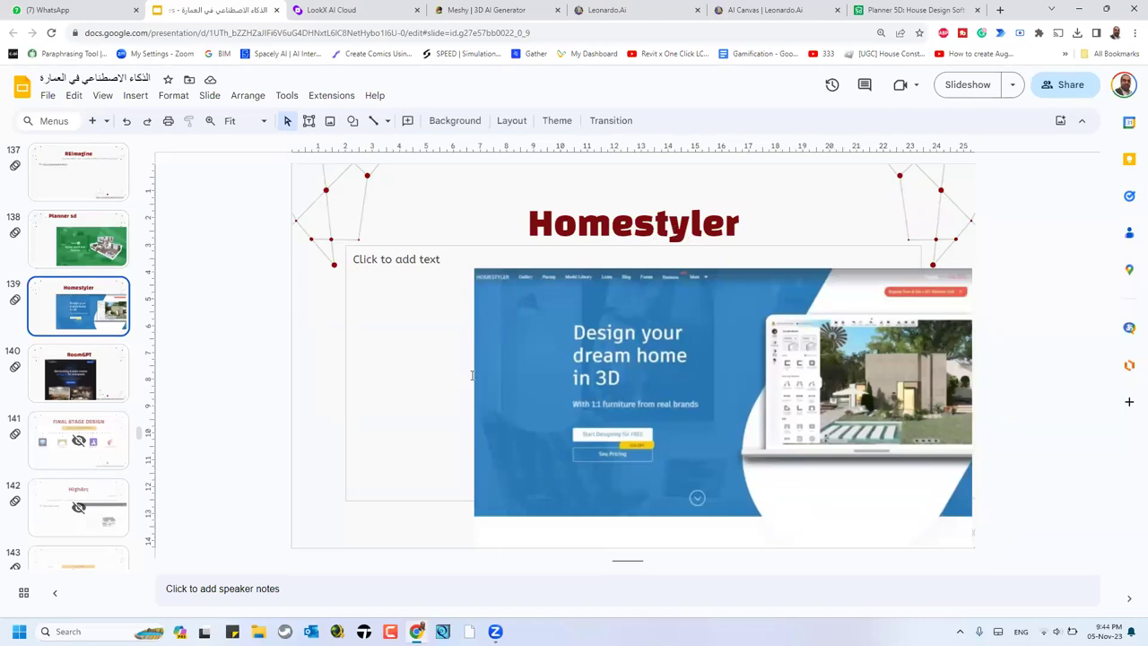
pyautogui.click(112, 369)
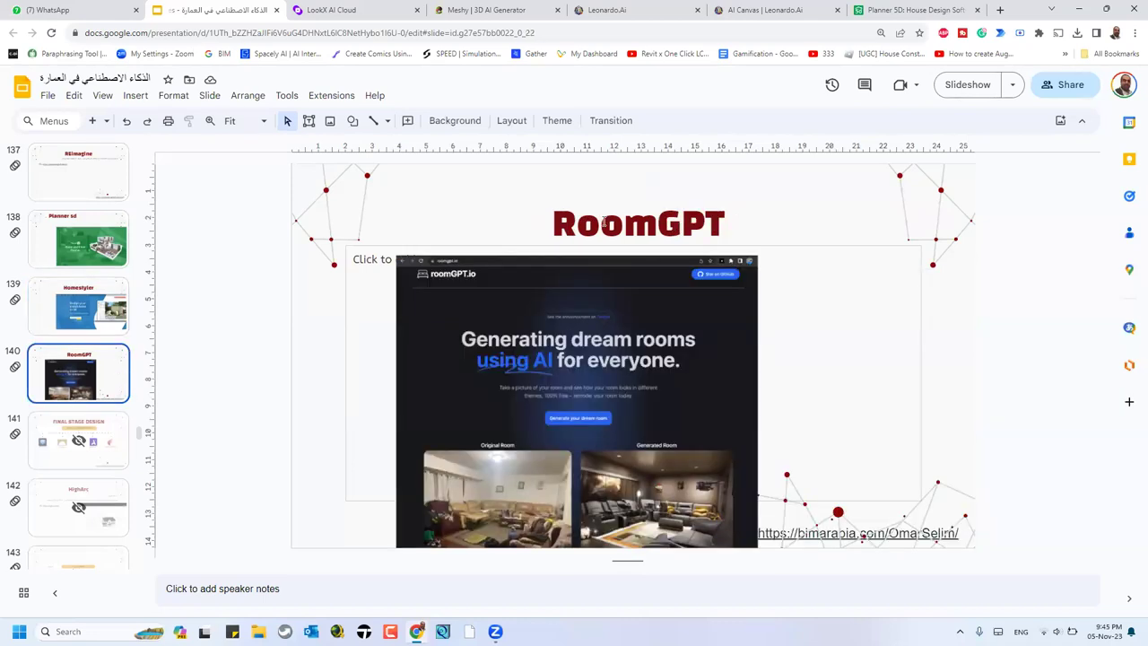
# Step: Copy the RoomGPT slide title and open roomgpt.io/dream in place of the Planner 5D page
pyautogui.doubleClick(605, 222)
pyautogui.hotkey('ctrl', 'c')
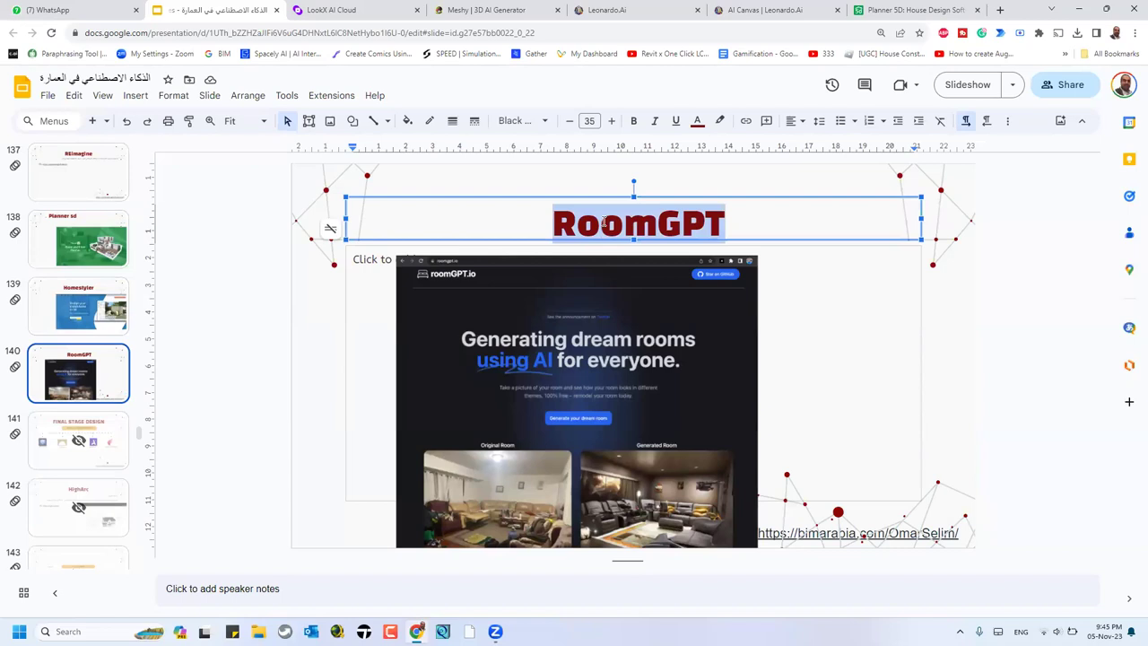
pyautogui.click(872, 9)
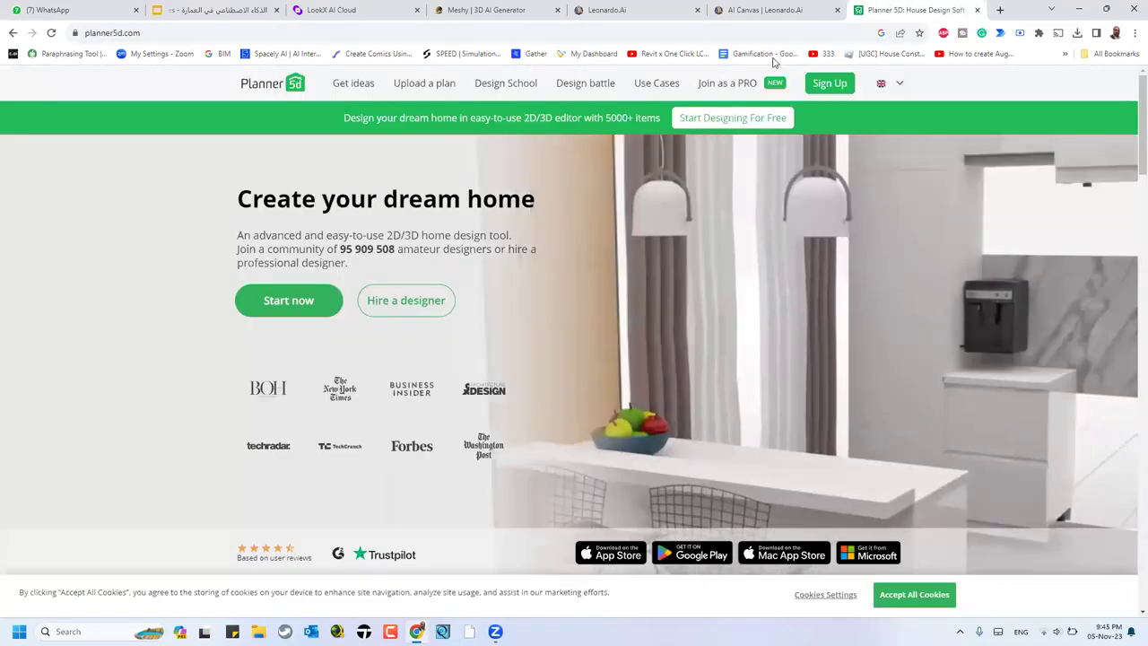
pyautogui.click(715, 33)
pyautogui.hotkey('ctrl', 'v')
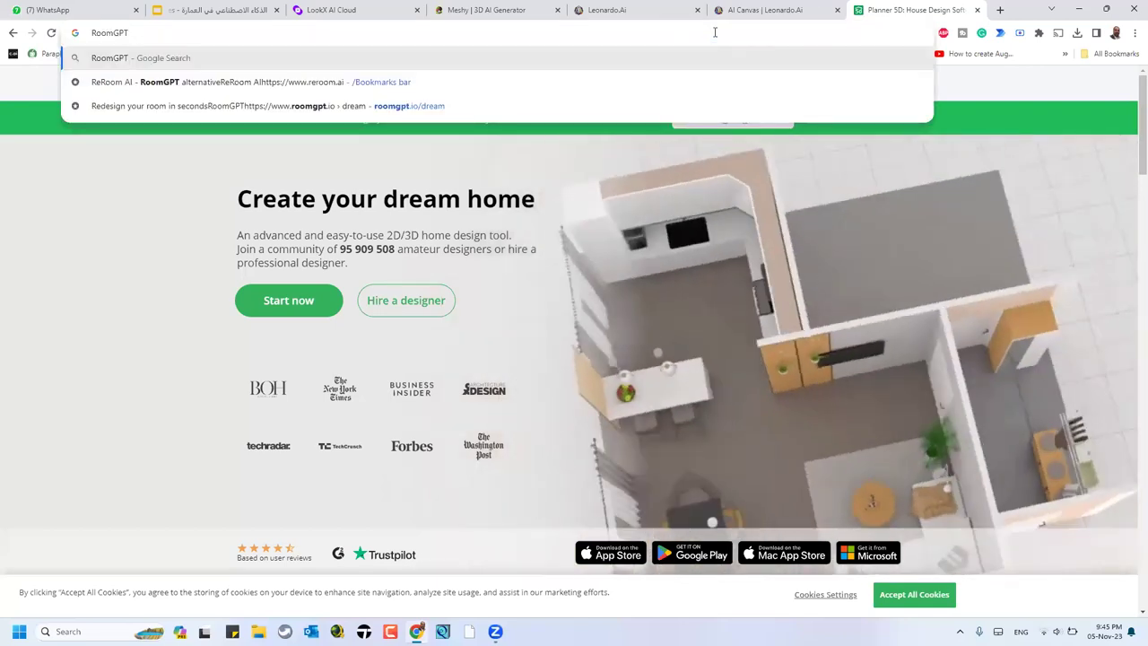
pyautogui.press('Down')
pyautogui.press('Down')
pyautogui.press('Return')
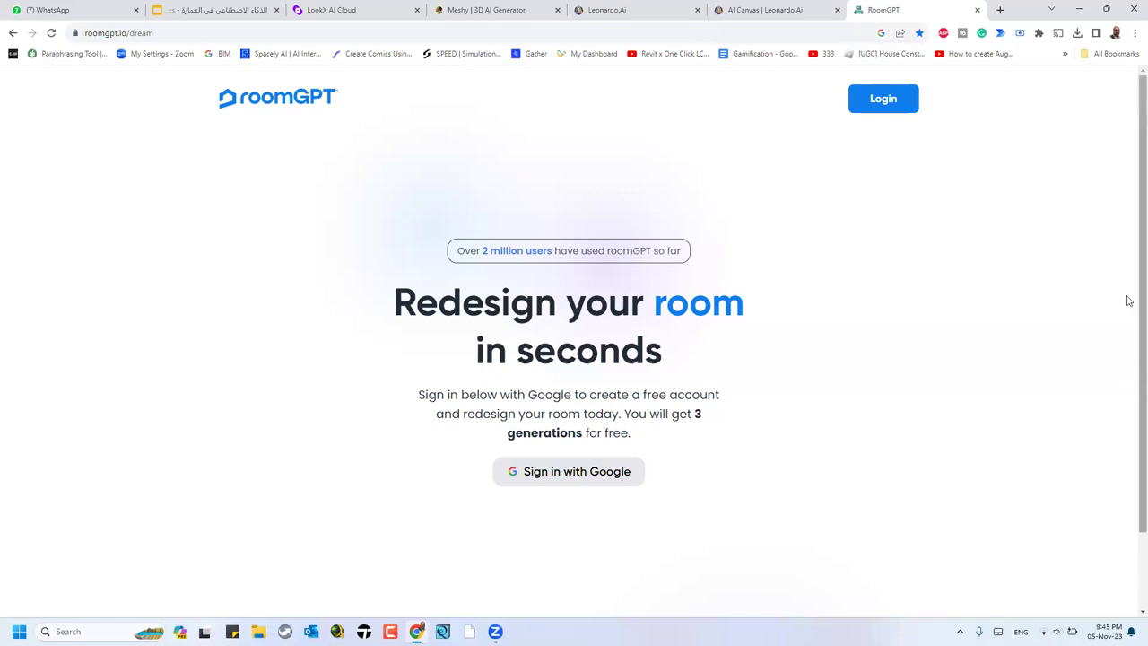
# Step: Look over the RoomGPT sign-in page down to its footer and back
pyautogui.scroll(-2, 932, 381)
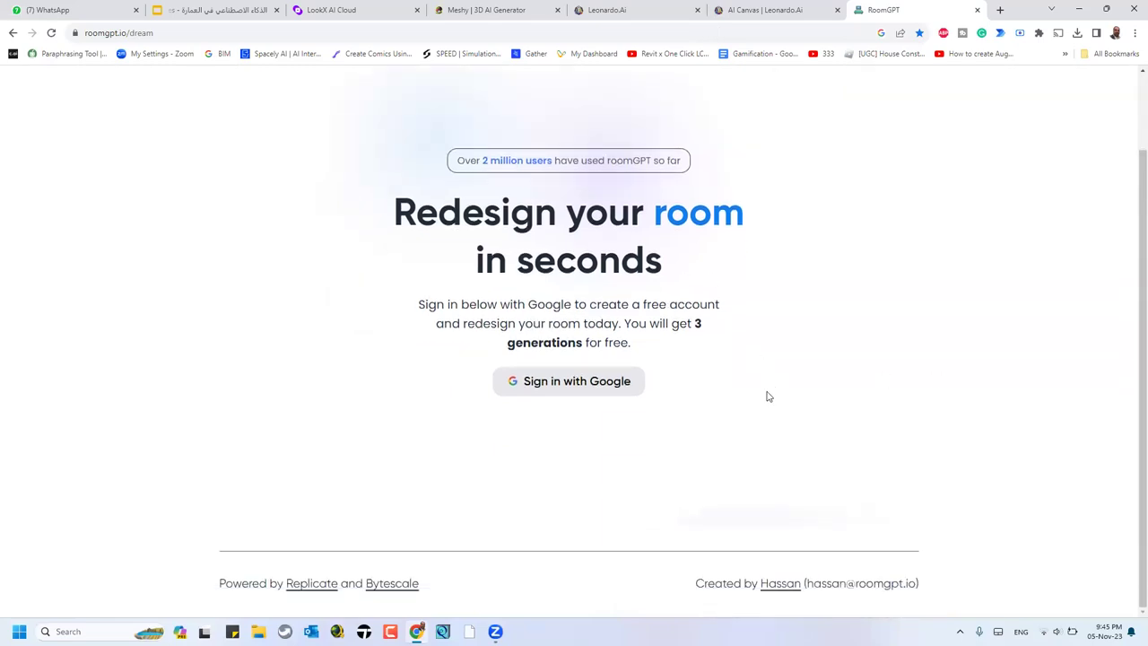
pyautogui.scroll(2, 766, 397)
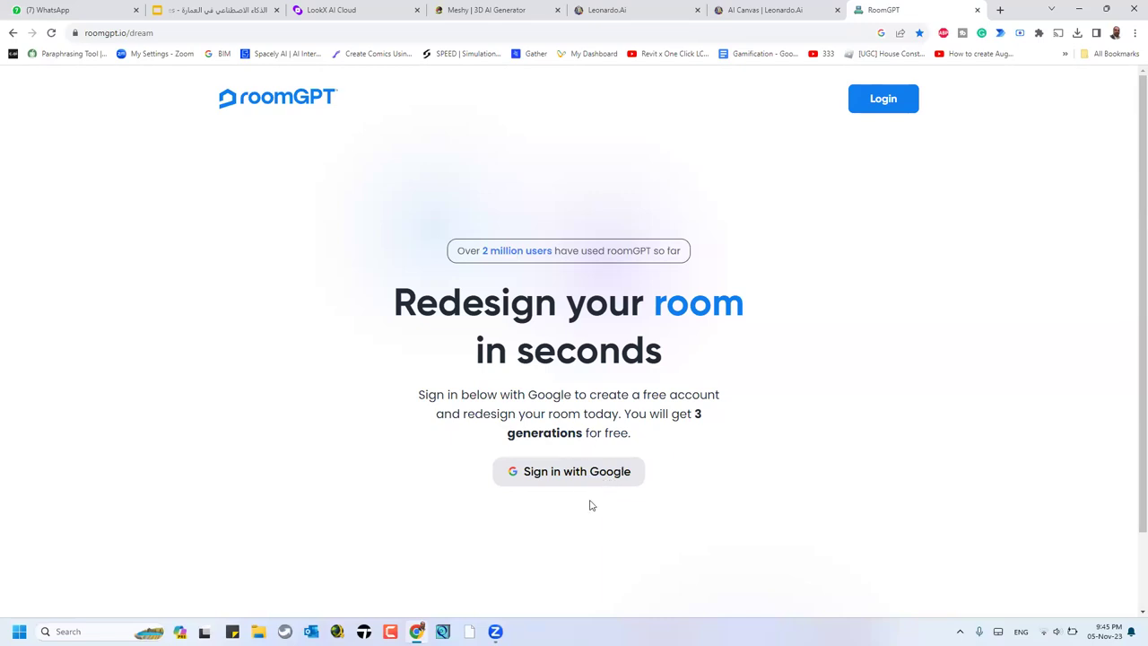
pyautogui.scroll(-2, 708, 492)
pyautogui.scroll(2, 708, 492)
# Step: Return to the presentation and view the ArkoAI, AI in BIM, Veras by Evolve.Lab and ElovleLab slides
pyautogui.click(240, 20)
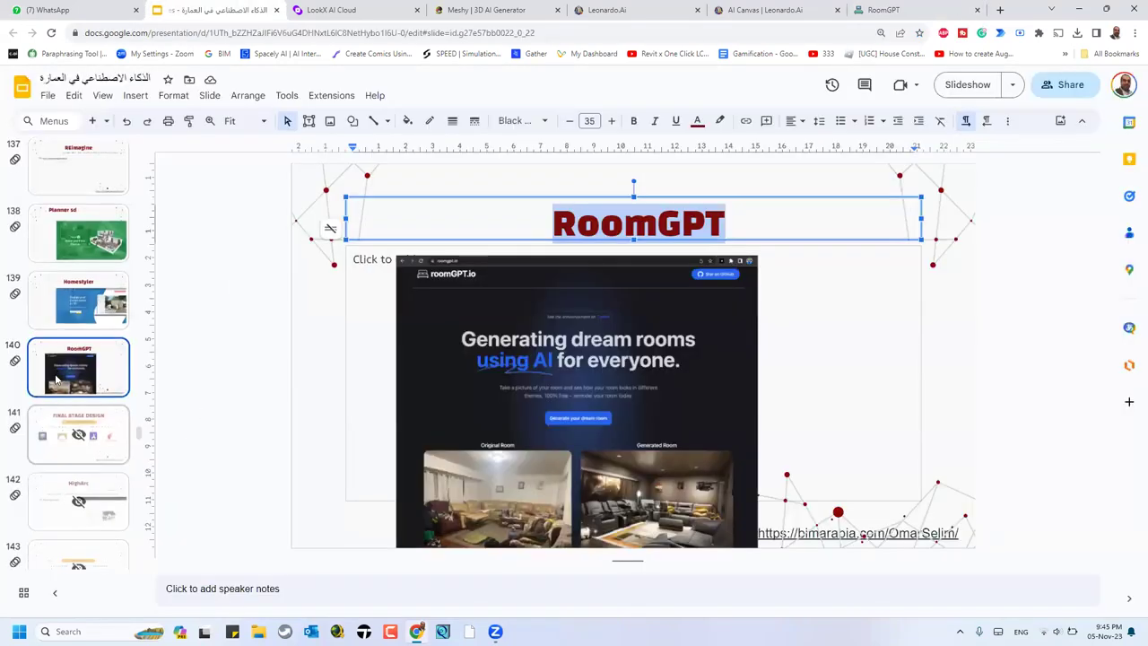
pyautogui.scroll(-5, 80, 359)
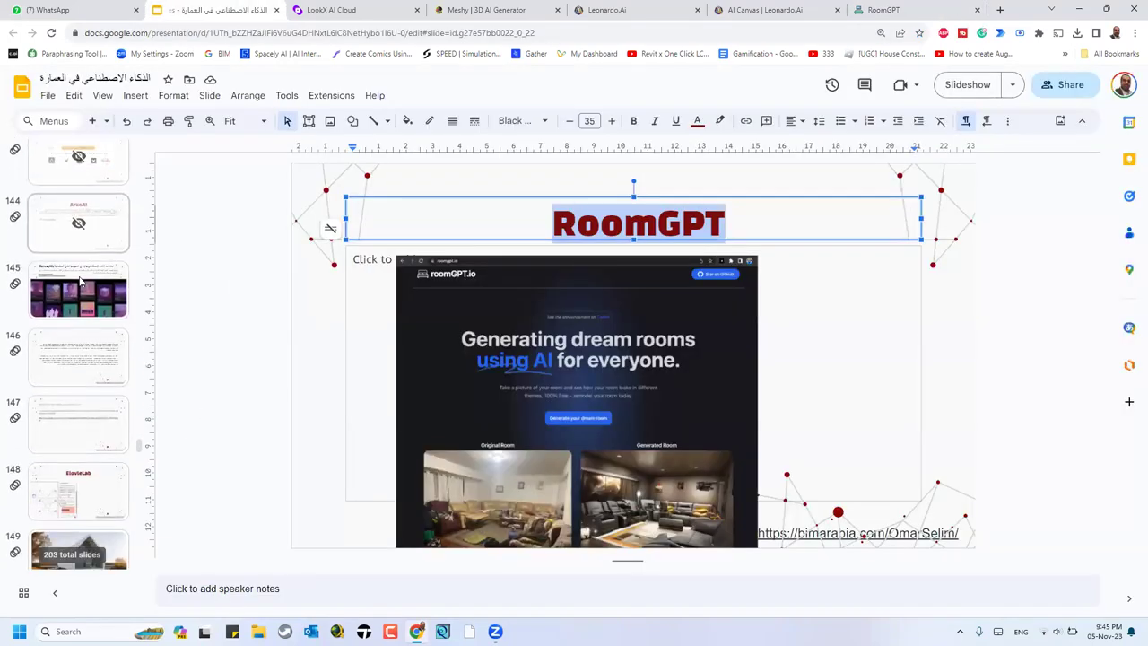
pyautogui.click(118, 287)
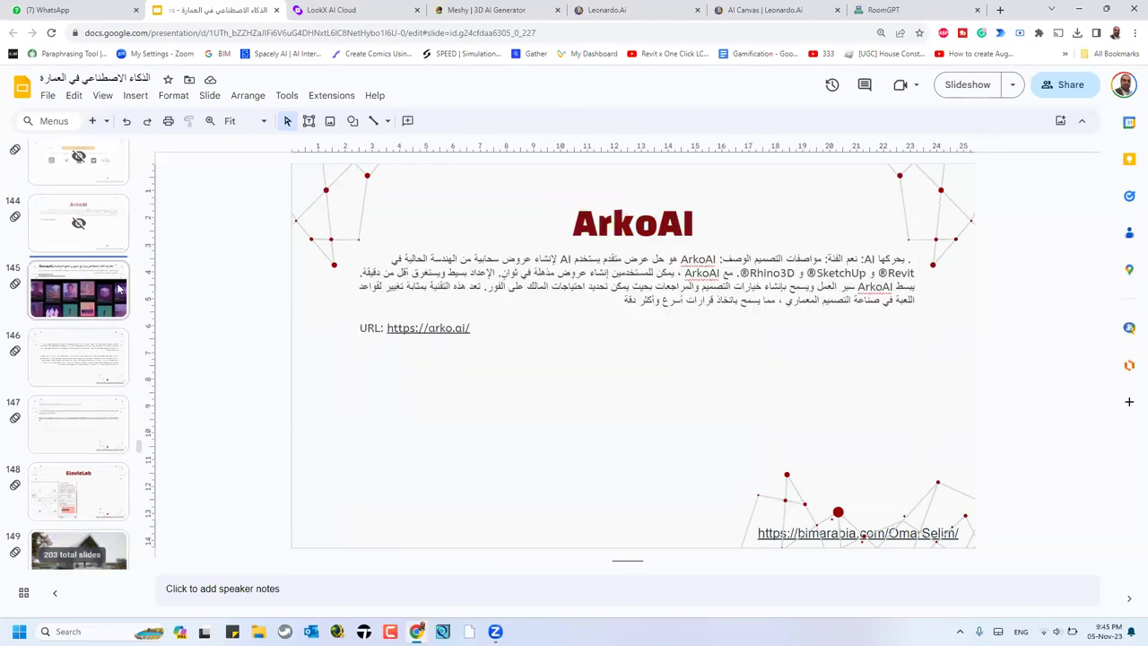
pyautogui.click(105, 375)
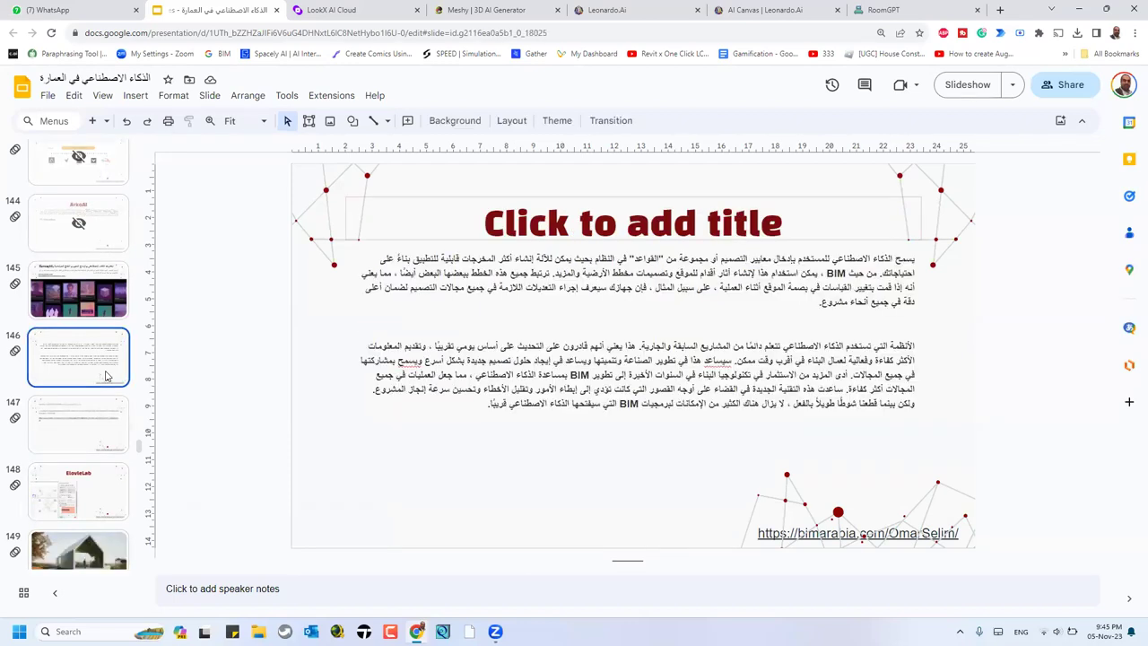
pyautogui.press('Down')
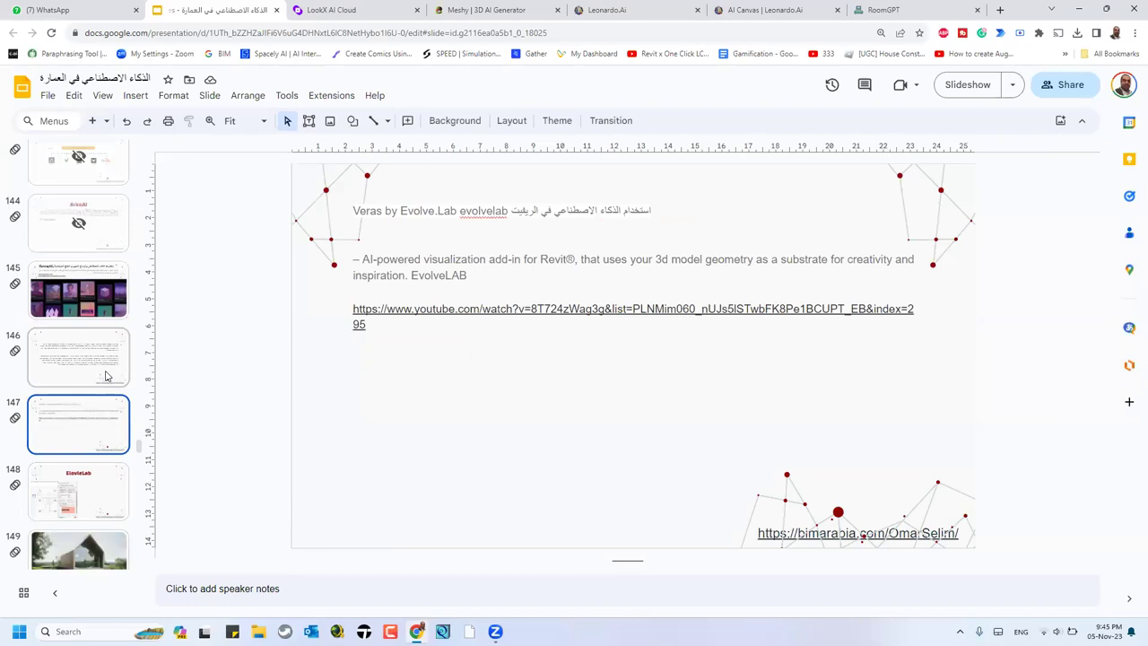
pyautogui.press('Down')
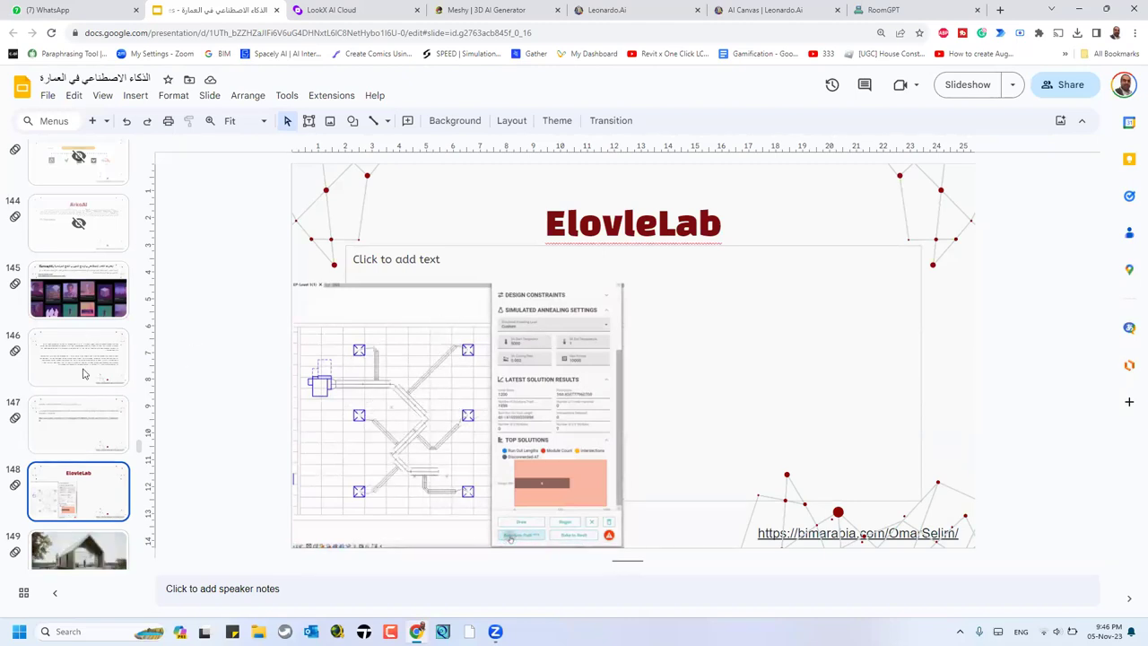
# Step: Show slide 149 and compare the original house model with its rendered variations in different materials and seasons
pyautogui.scroll(-3, 82, 397)
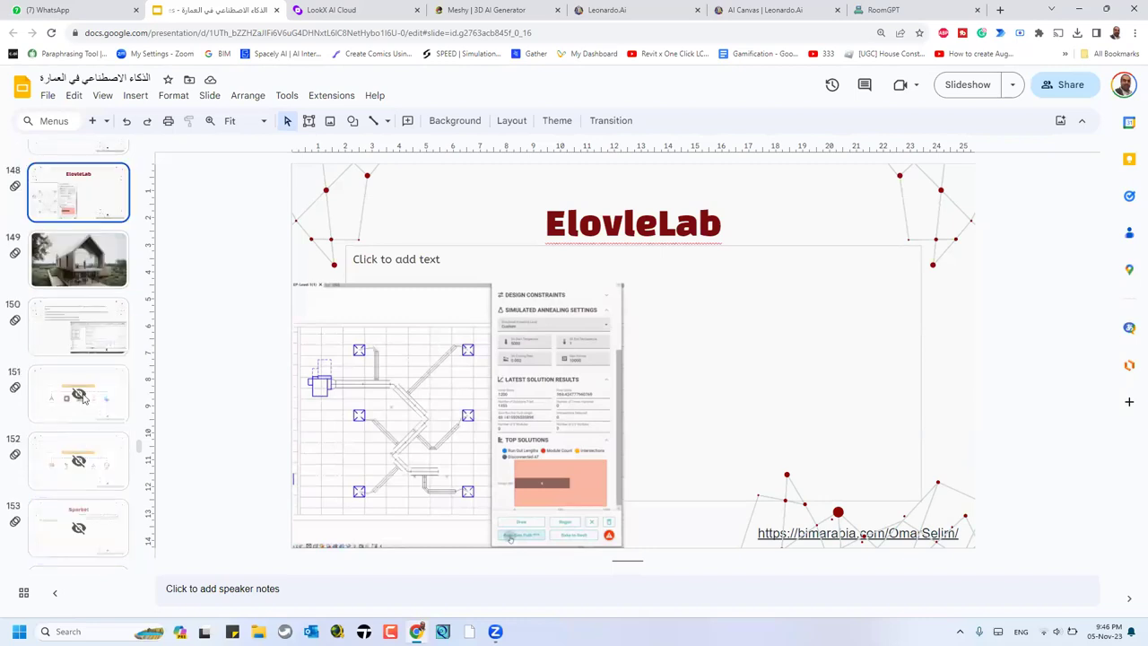
pyautogui.click(94, 269)
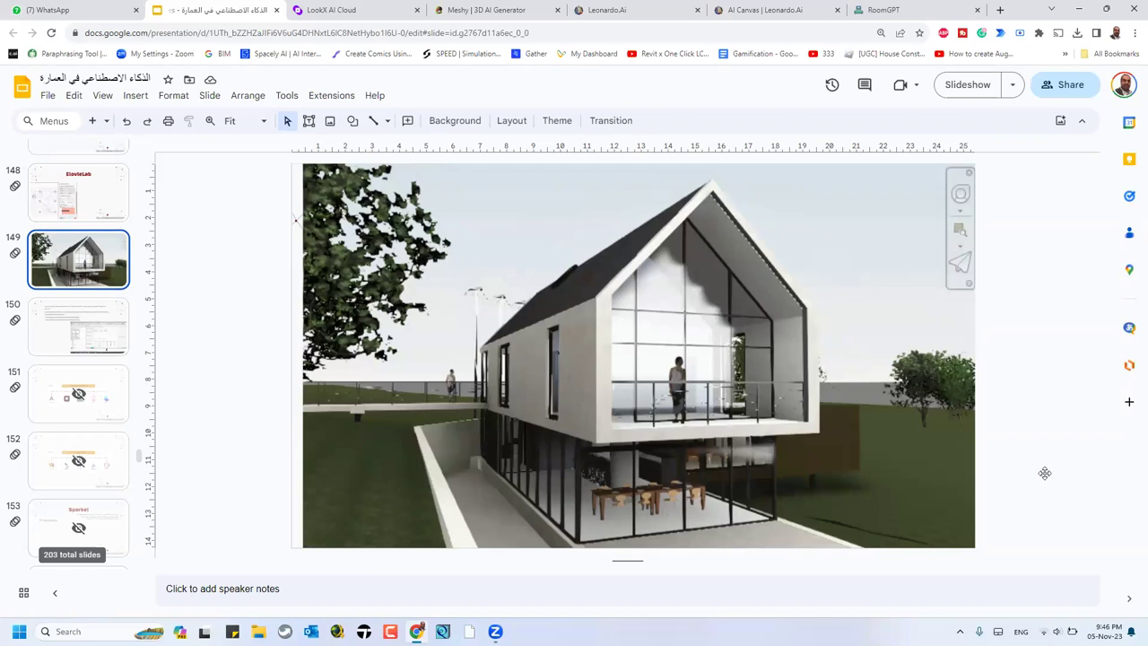
pyautogui.hotkey('ctrl', 'z')
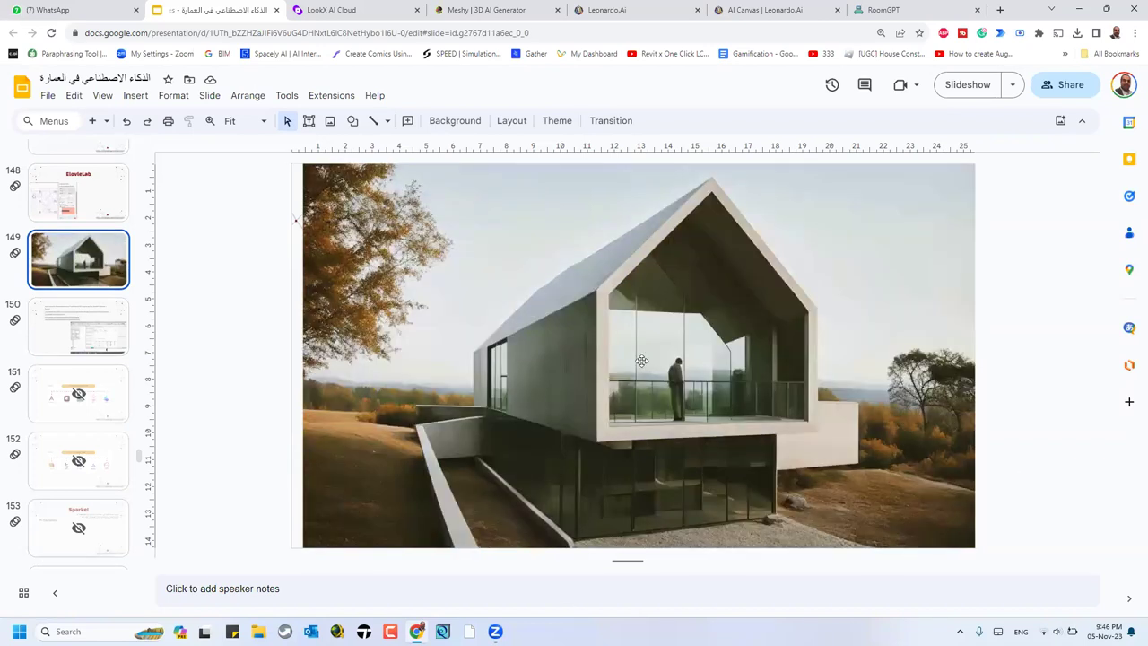
pyautogui.hotkey('ctrl', 'z')
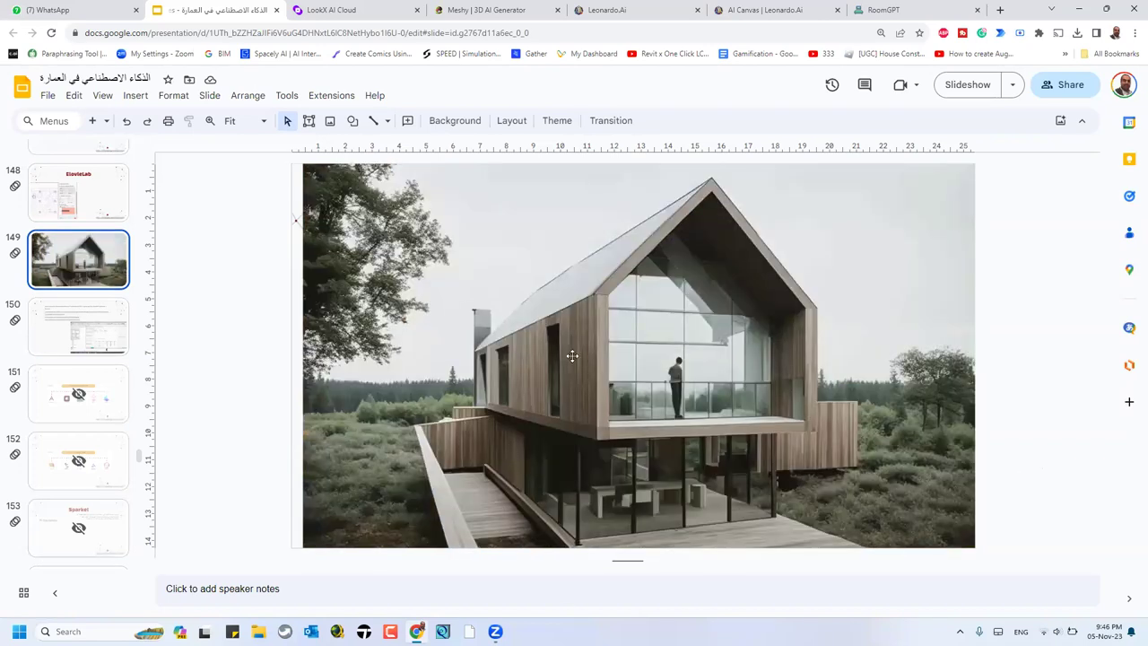
pyautogui.hotkey('ctrl', 'z')
pyautogui.hotkey('ctrl', 'z')
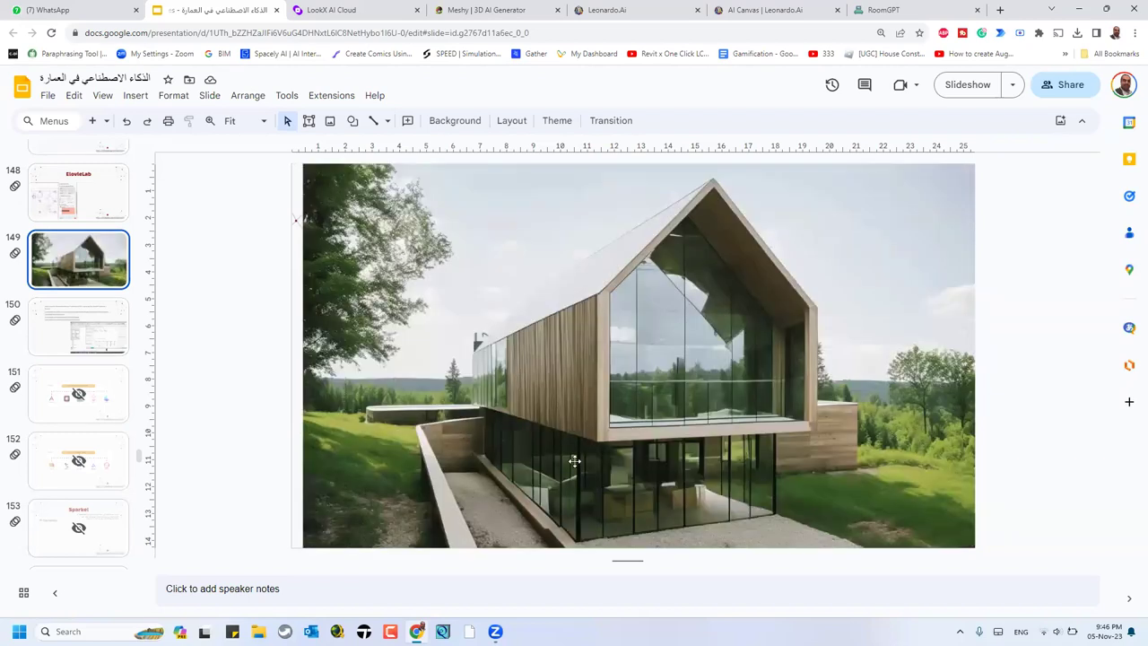
pyautogui.hotkey('ctrl', 'z')
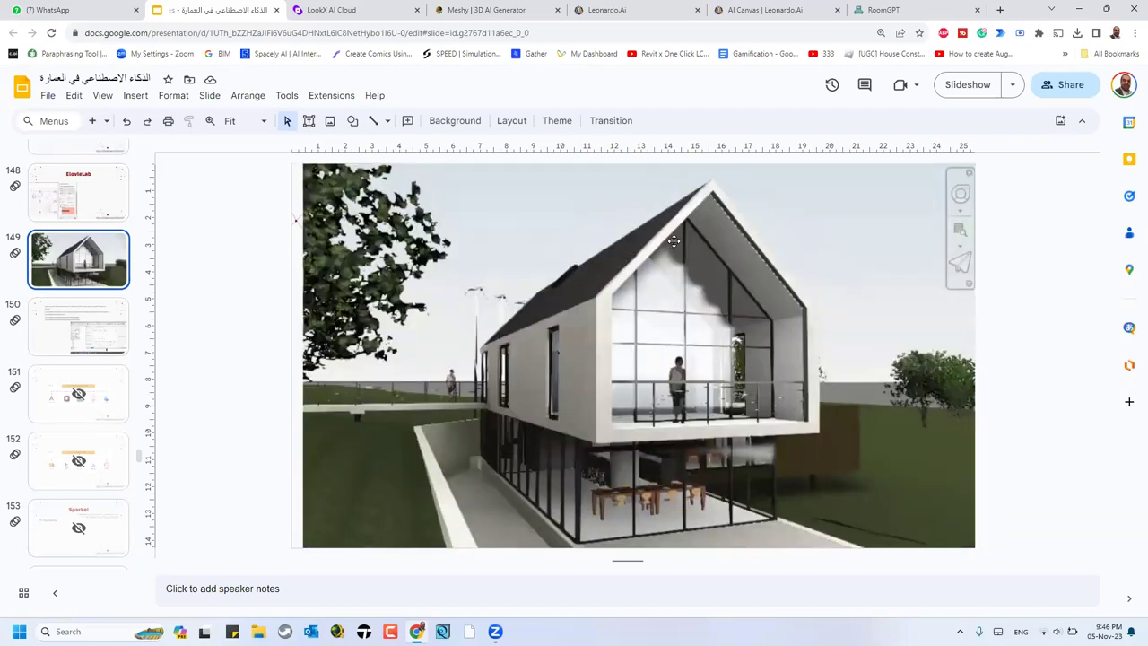
pyautogui.hotkey('ctrl', 'z')
pyautogui.hotkey('ctrl', 'z')
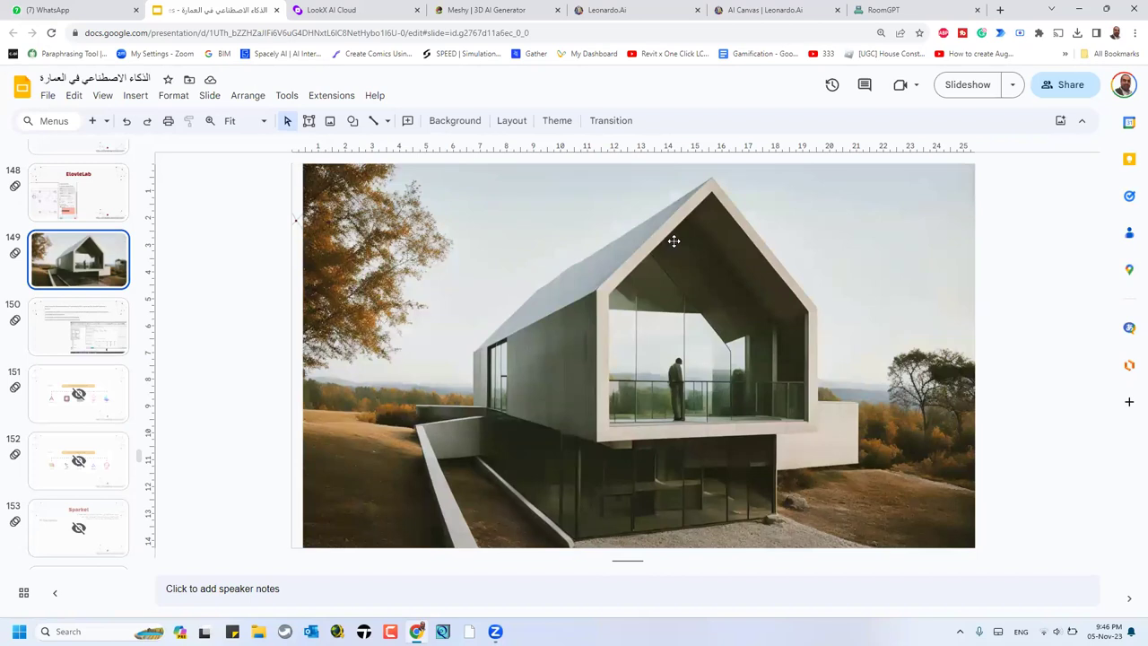
pyautogui.hotkey('ctrl', 'z')
pyautogui.hotkey('ctrl', 'z')
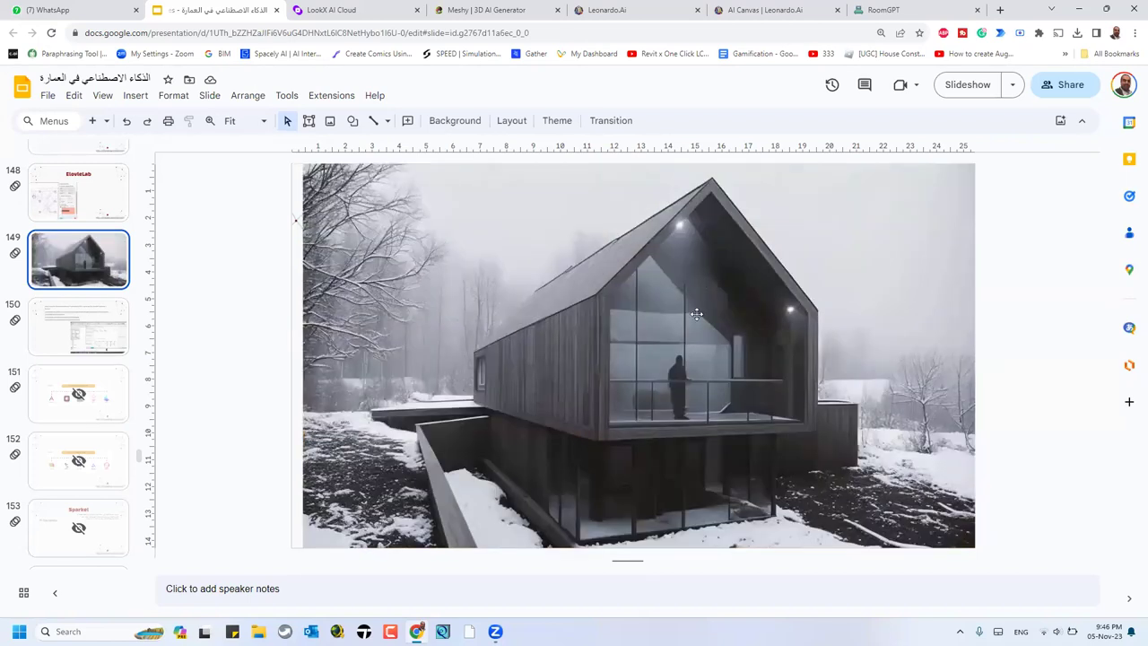
pyautogui.hotkey('ctrl', 'z')
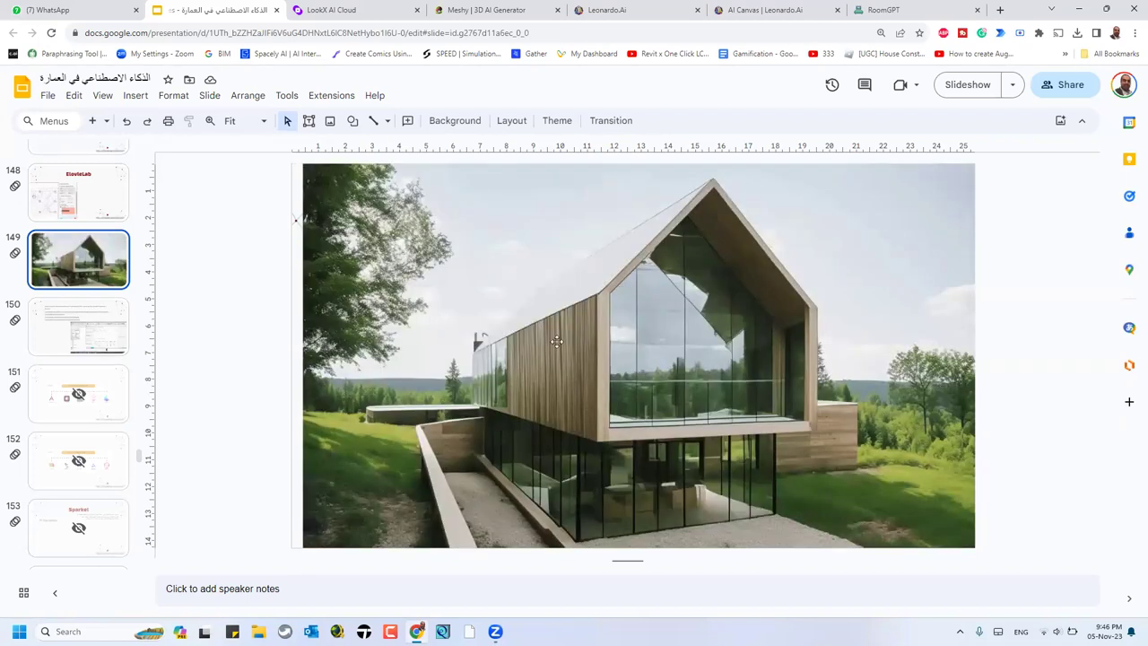
pyautogui.hotkey('ctrl', 'z')
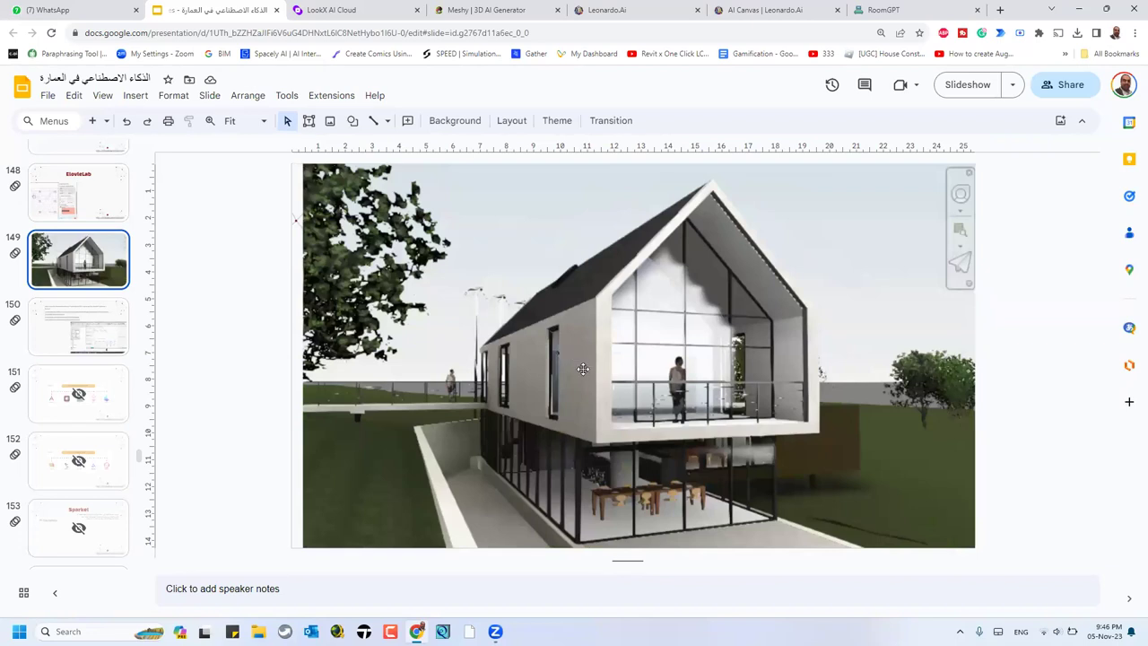
# Step: Examine the alternating house renderings on slide 149, comparing façade materials, glazing and seasonal surroundings with the original model
pyautogui.hotkey('ctrl', 'z')
pyautogui.hotkey('ctrl', 'z')
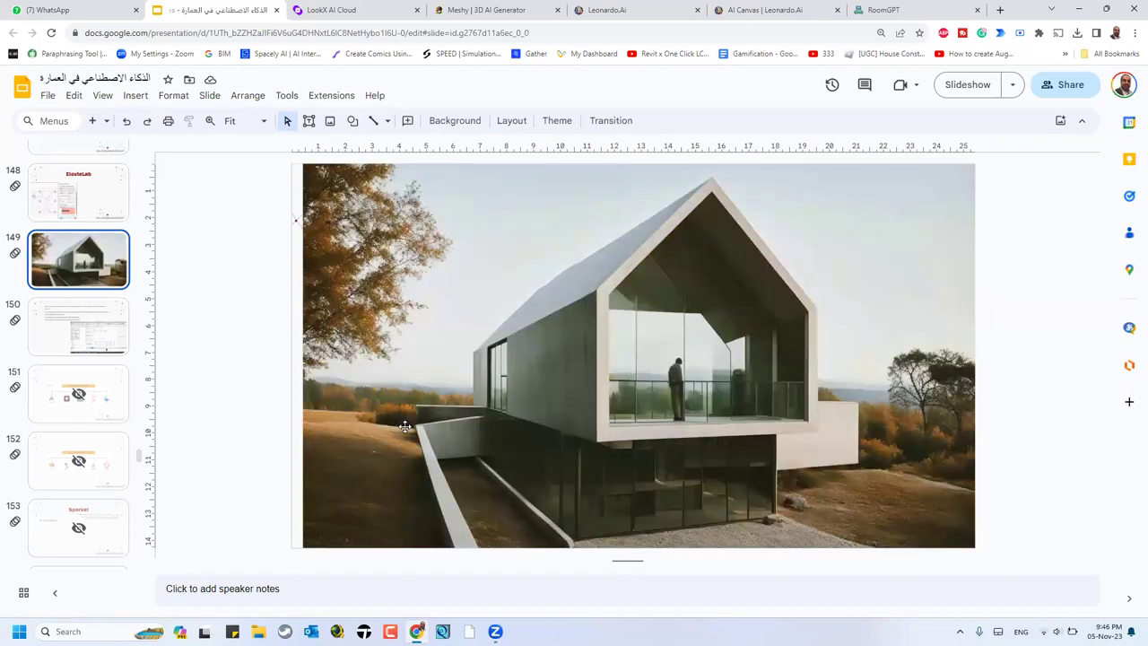
pyautogui.hotkey('ctrl', 'z')
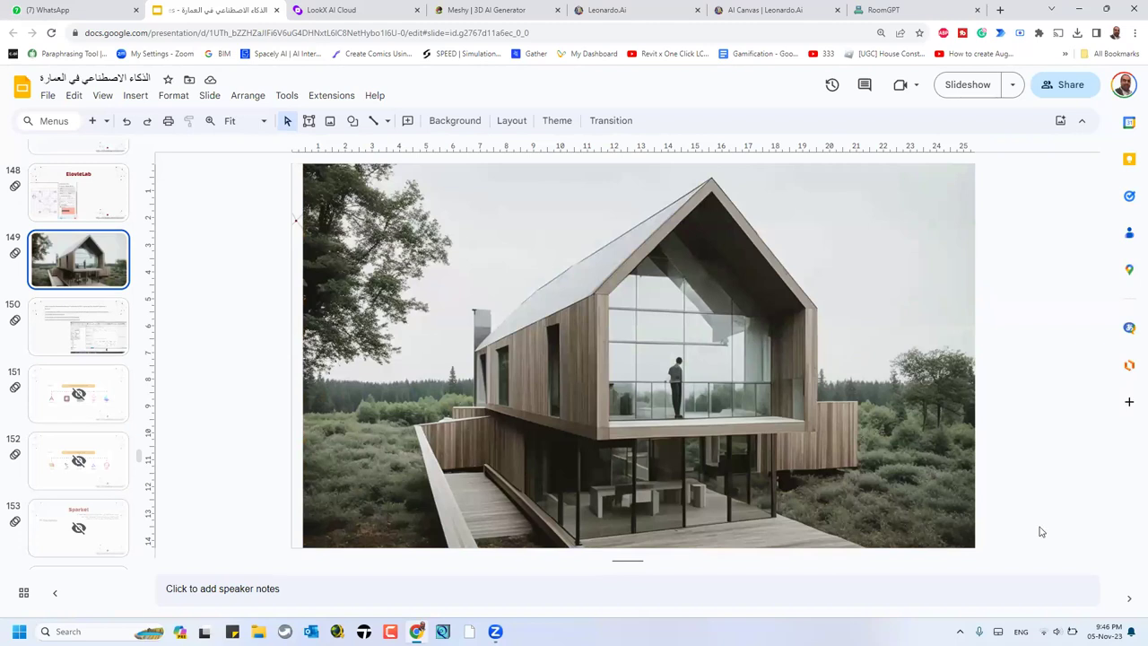
pyautogui.hotkey('ctrl', 'z')
pyautogui.hotkey('ctrl', 'z')
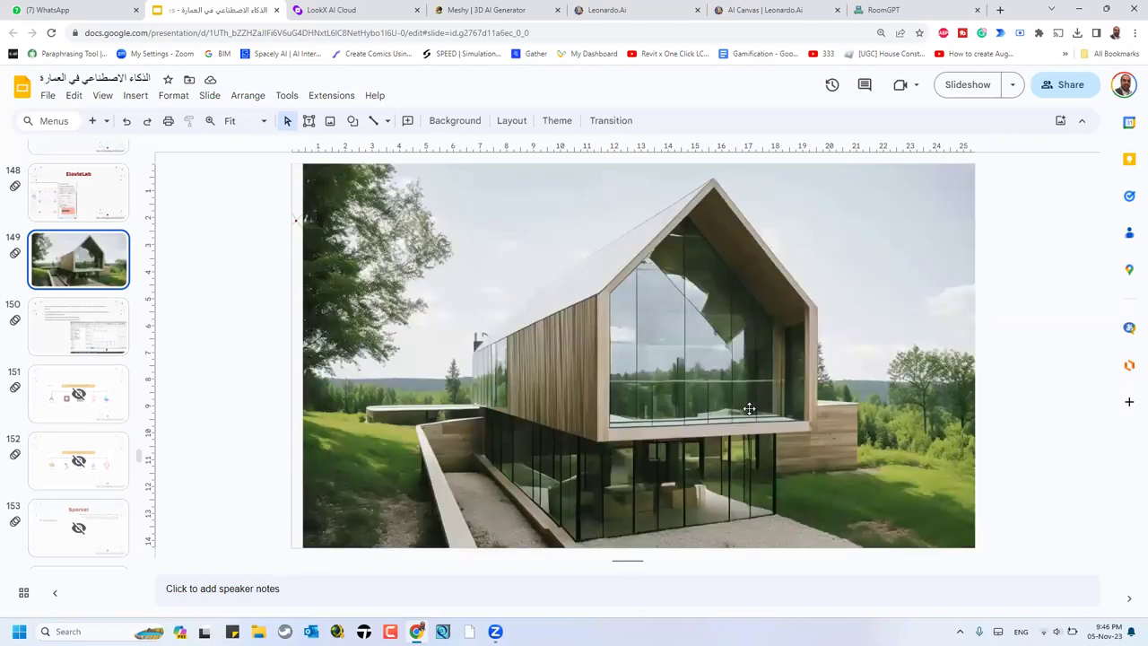
pyautogui.hotkey('ctrl', 'z')
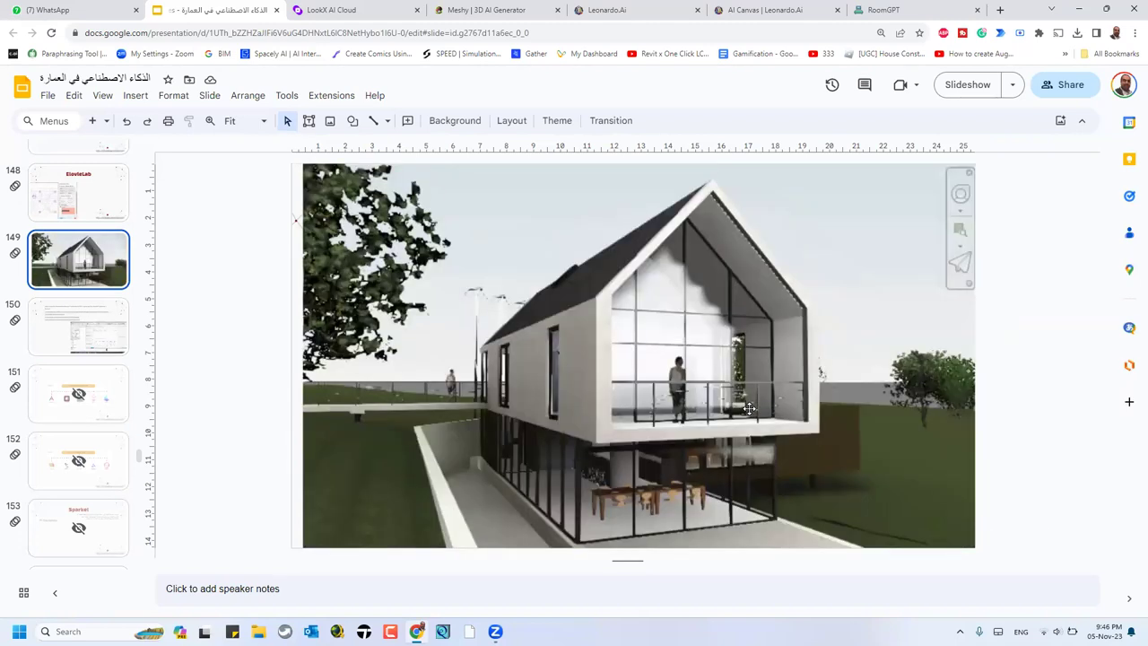
pyautogui.hotkey('ctrl', 'z')
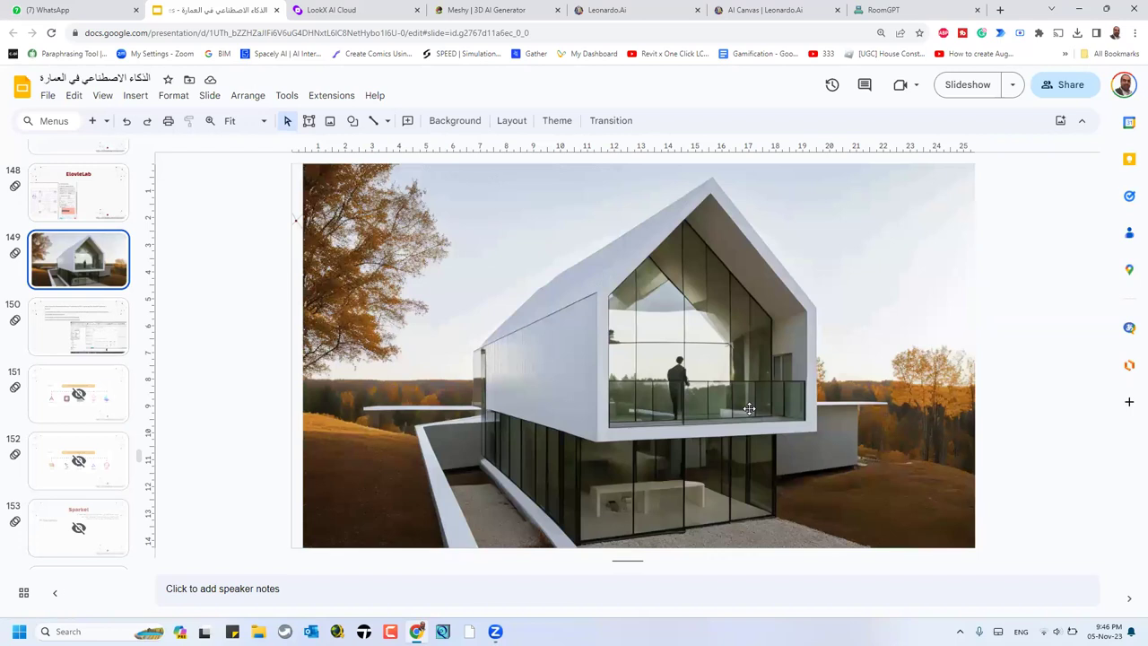
pyautogui.hotkey('ctrl', 'z')
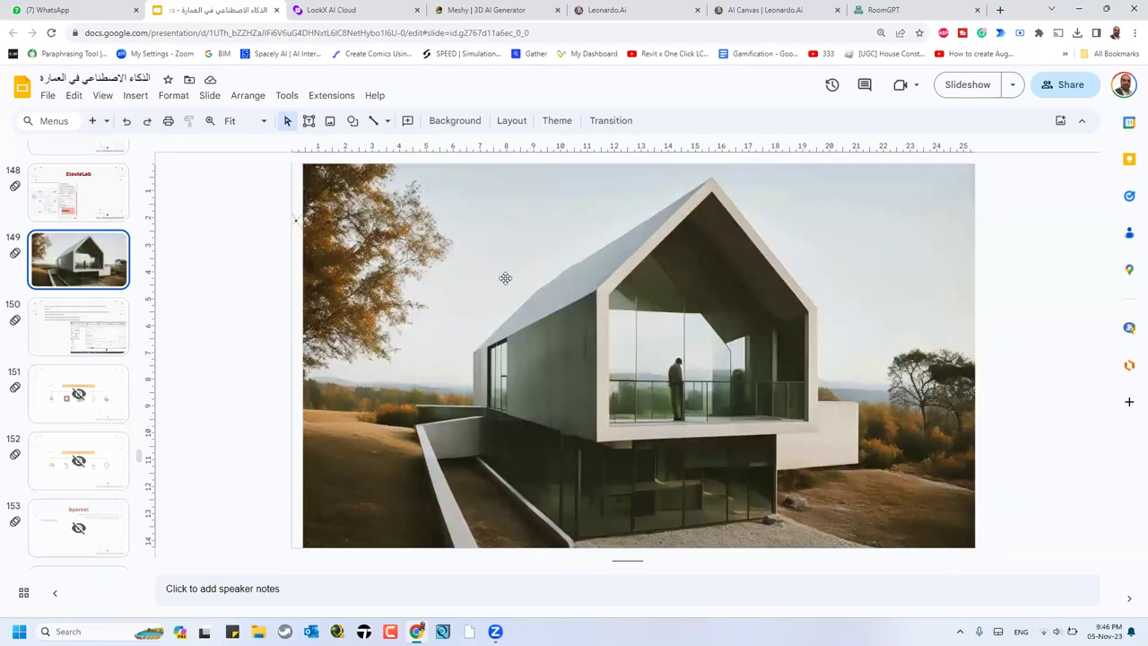
pyautogui.hotkey('ctrl', 'z')
pyautogui.hotkey('ctrl', 'z')
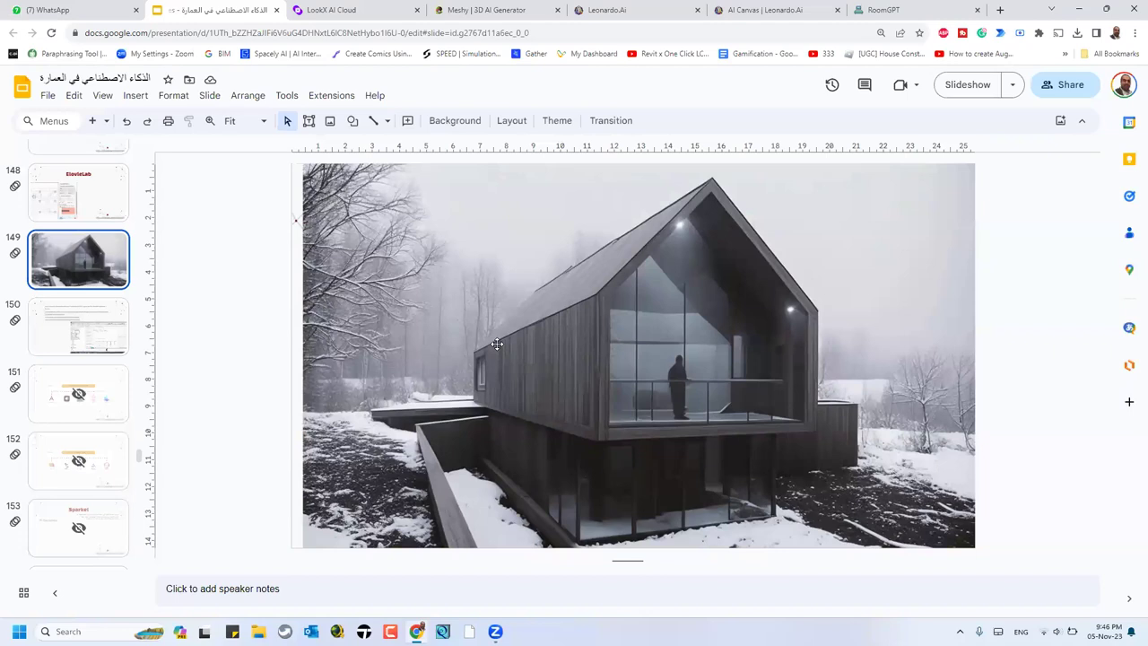
pyautogui.hotkey('ctrl', 'z')
# Step: View slide 150 on the Generative Design Tool in Revit 2021 and slide 168 on AI in BIM software
pyautogui.click(75, 314)
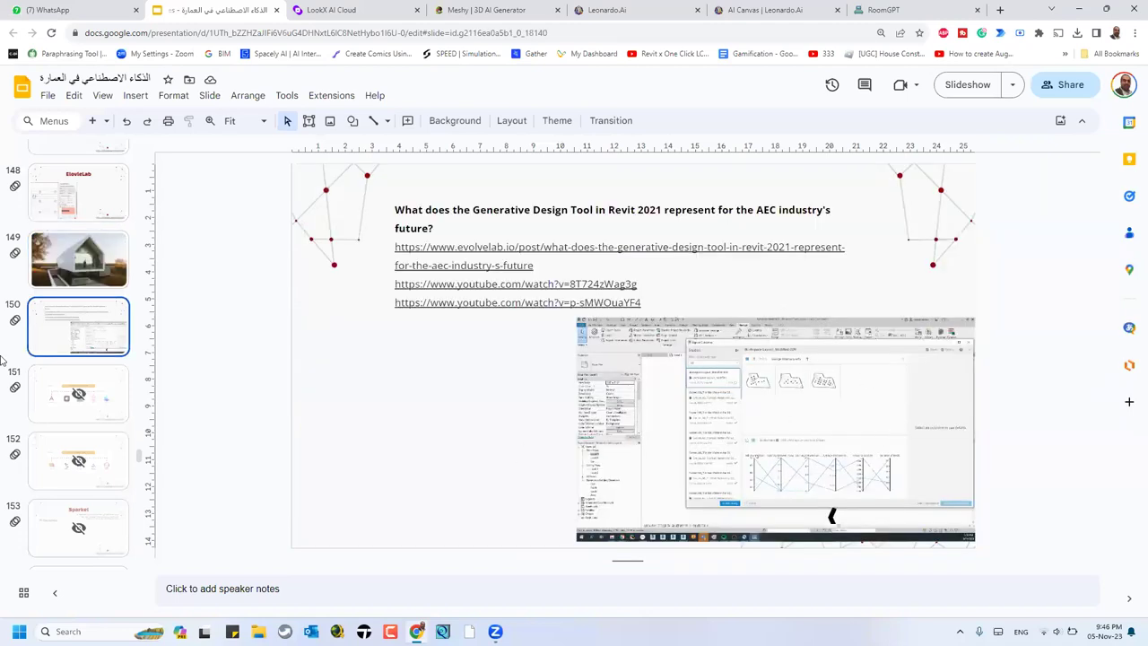
pyautogui.scroll(-7, 54, 376)
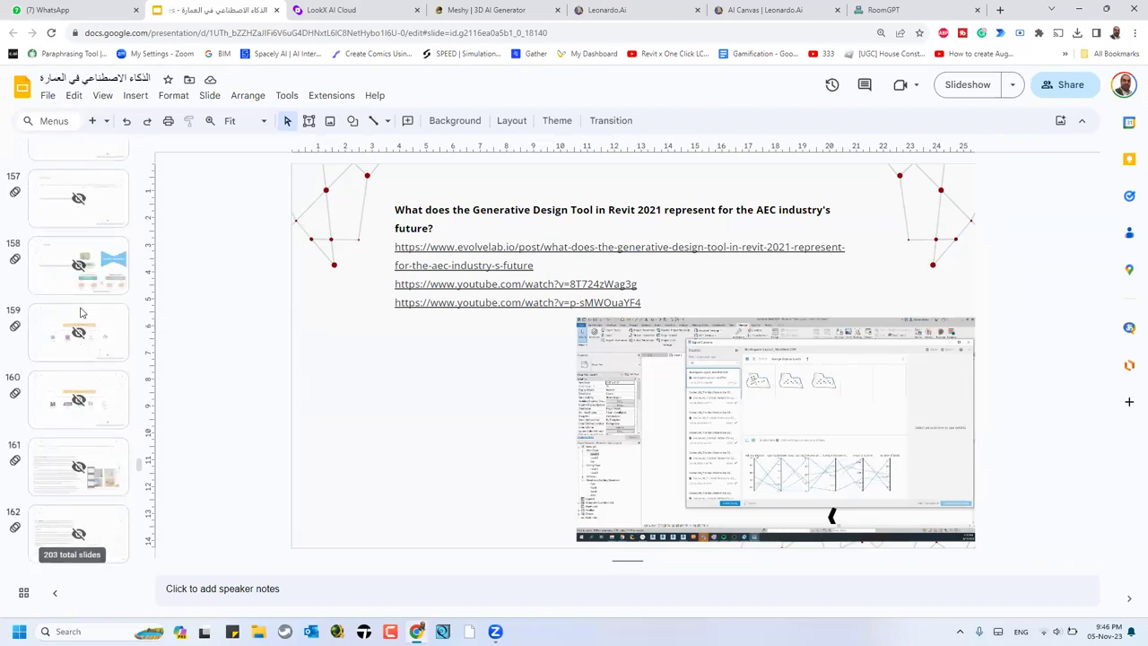
pyautogui.scroll(-3, 88, 366)
pyautogui.scroll(-4, 89, 365)
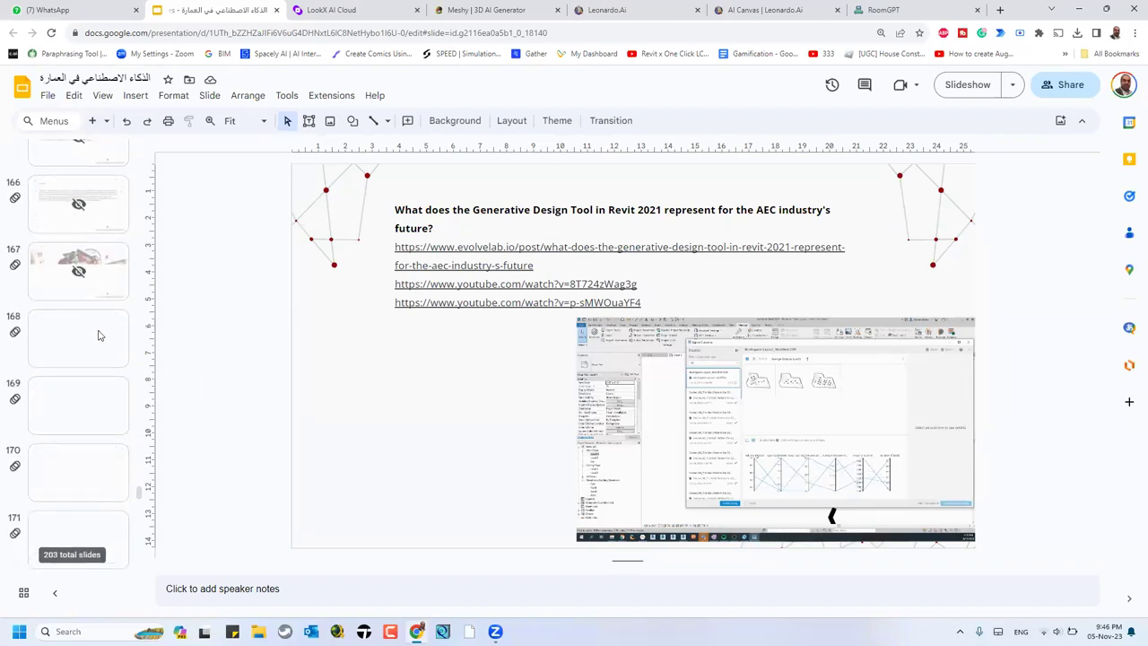
pyautogui.scroll(-2, 100, 335)
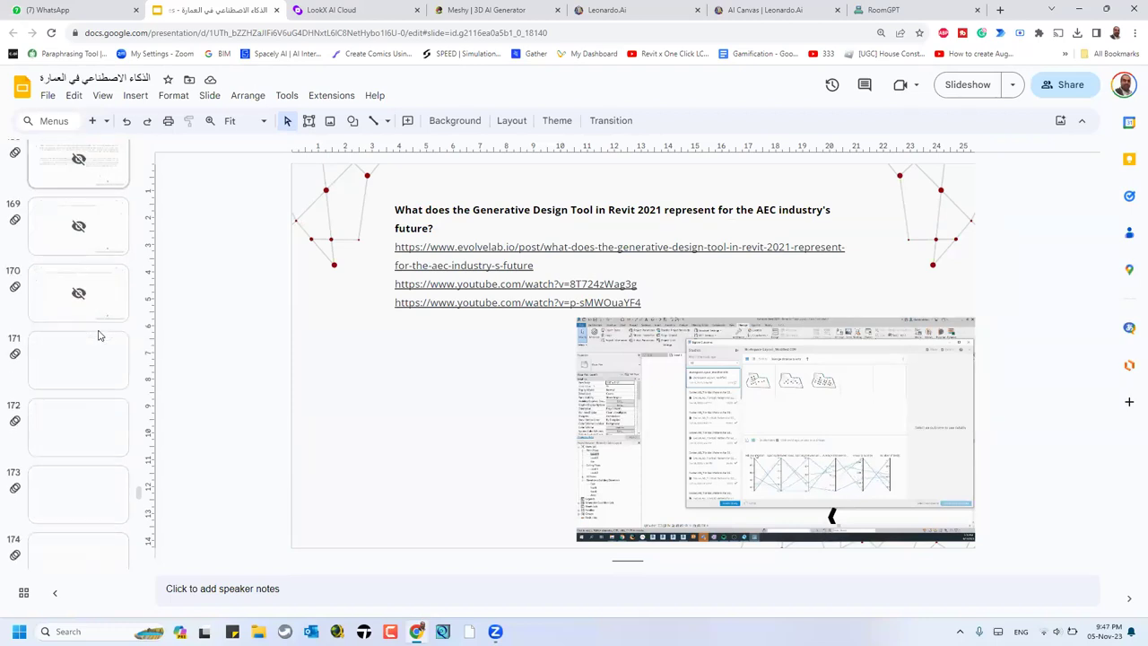
pyautogui.scroll(1, 100, 336)
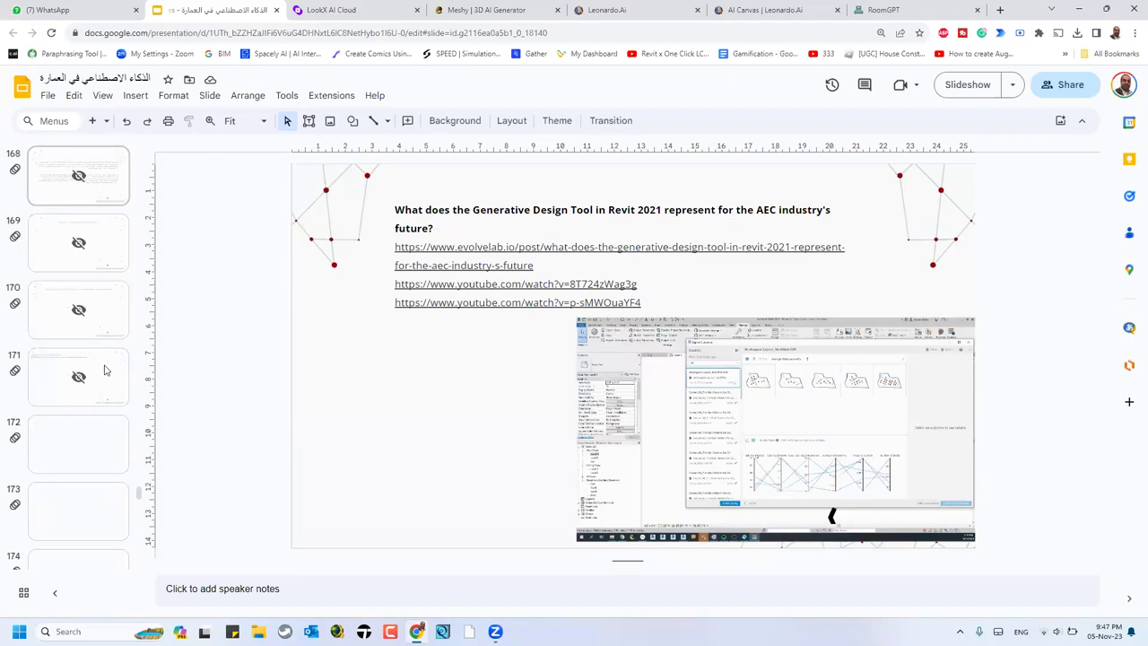
pyautogui.scroll(4, 84, 455)
pyautogui.press('Up')
pyautogui.click(82, 457)
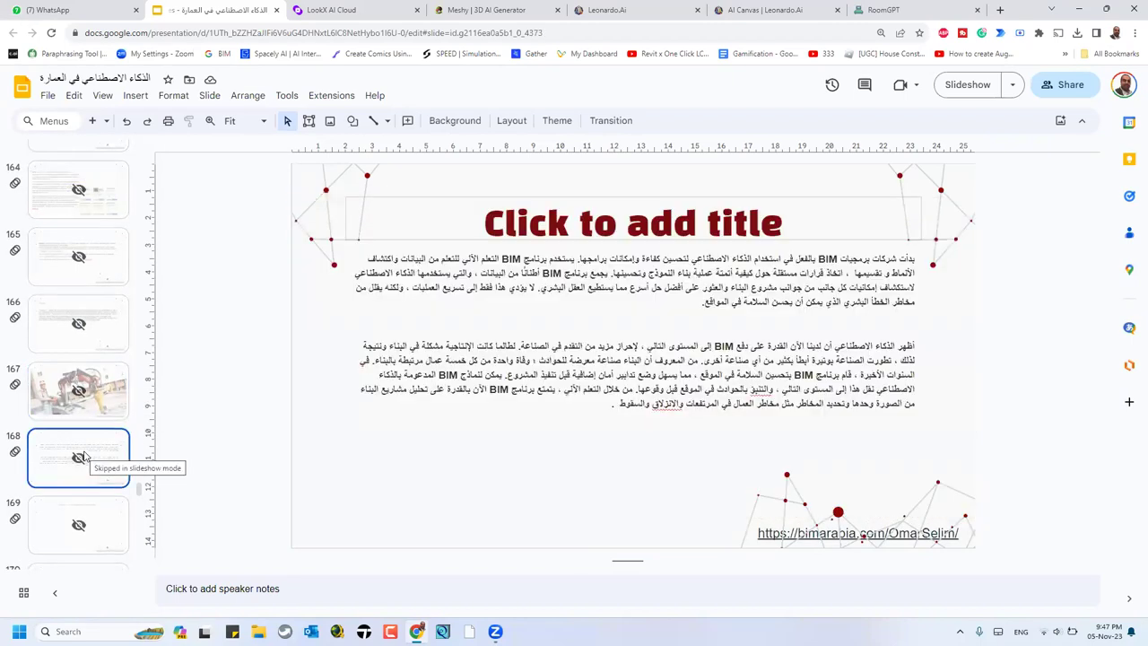
# Step: View slide 169 on Reconct Inc. and slide 176 on performing the automated Compliance Check (ACC)
pyautogui.scroll(-2, 84, 455)
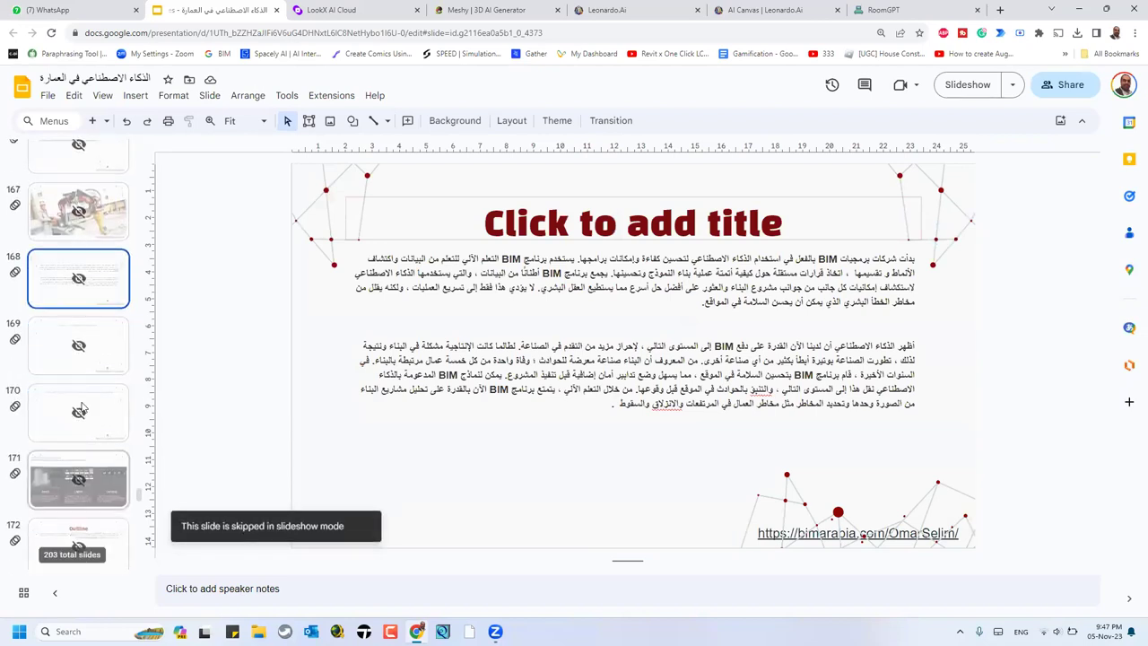
pyautogui.click(87, 358)
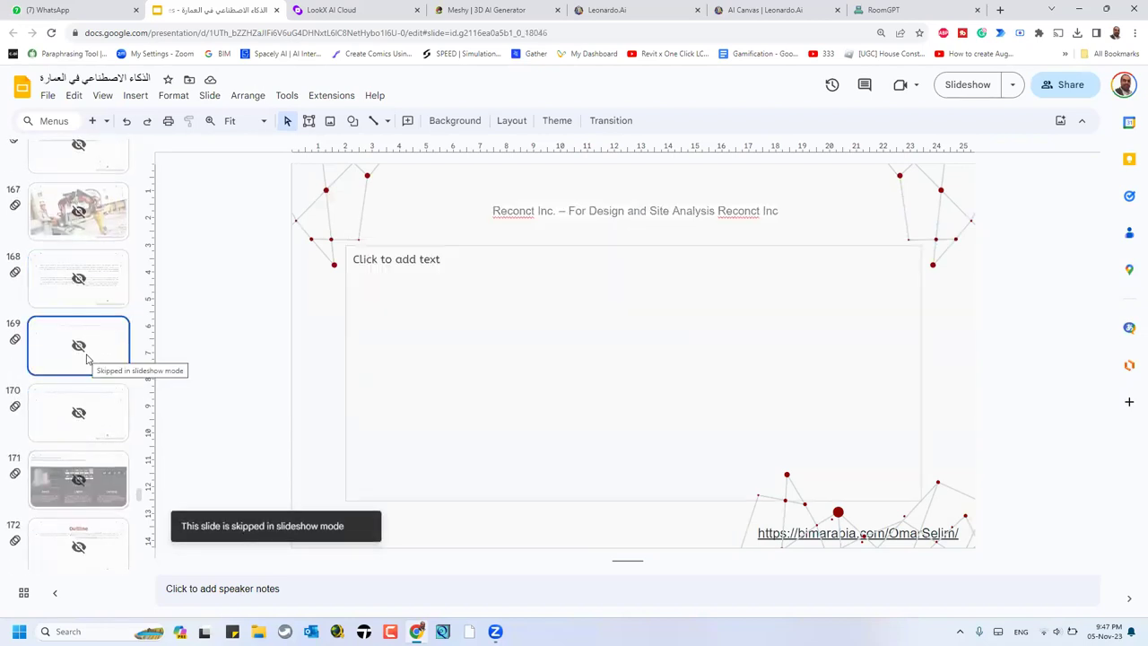
pyautogui.scroll(-5, 99, 359)
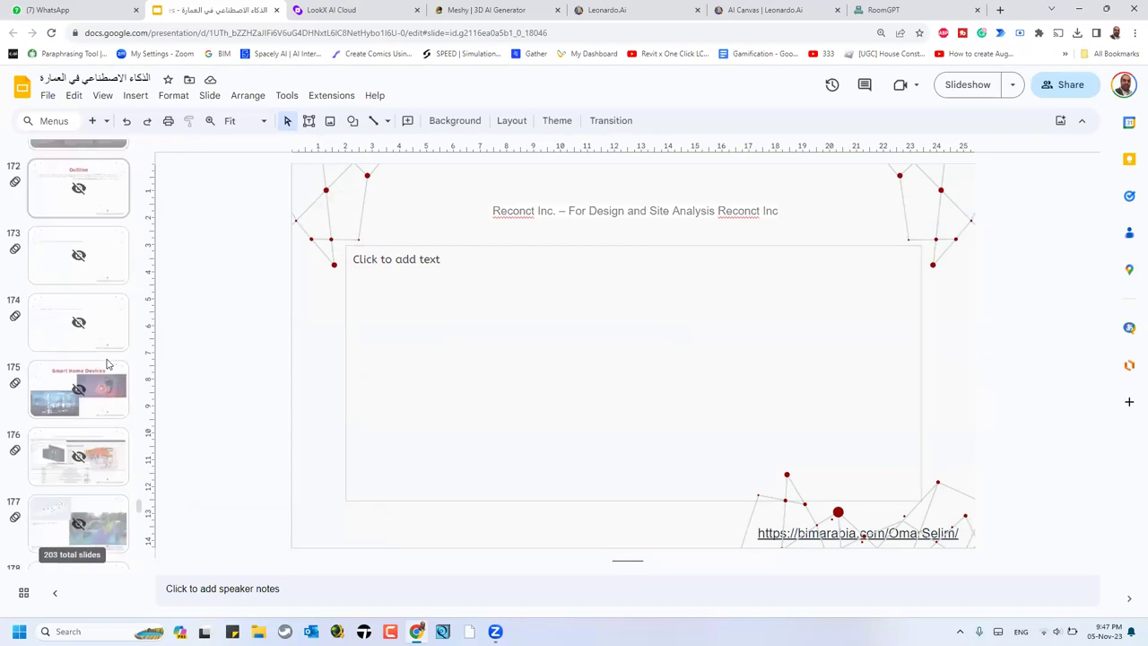
pyautogui.scroll(-3, 106, 363)
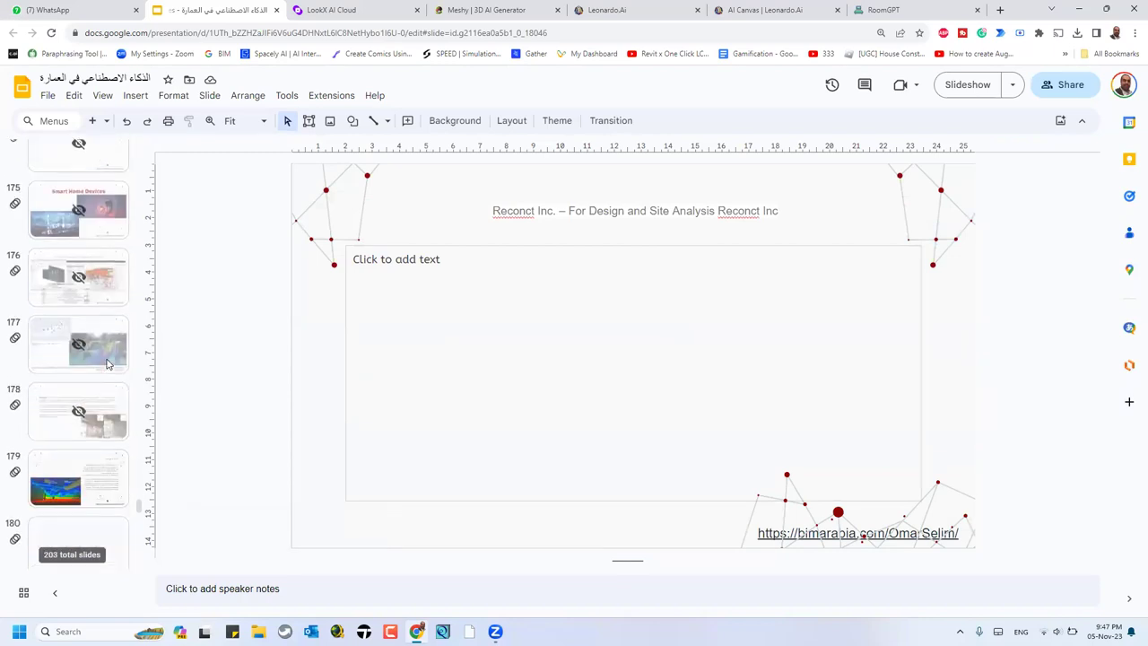
pyautogui.click(106, 297)
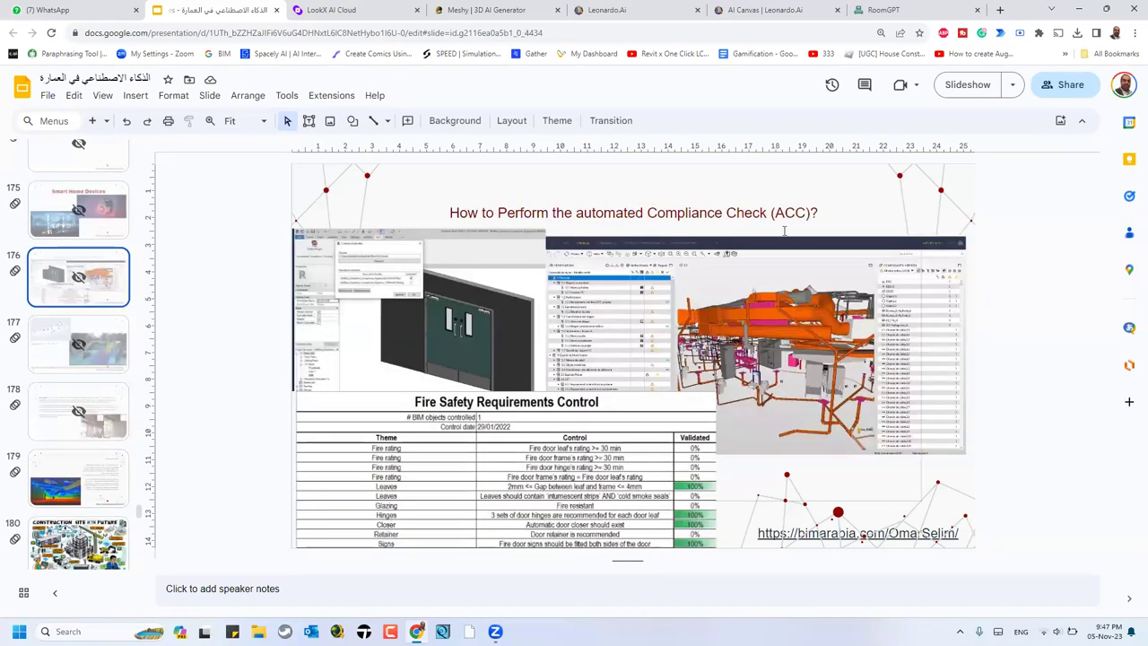